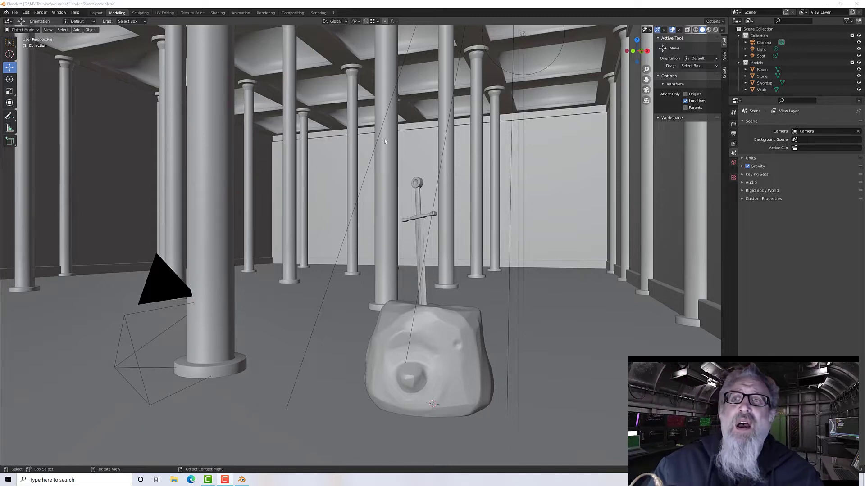
Disable the Models collection and add a default UV sphere at the world origin
left_click(858, 63)
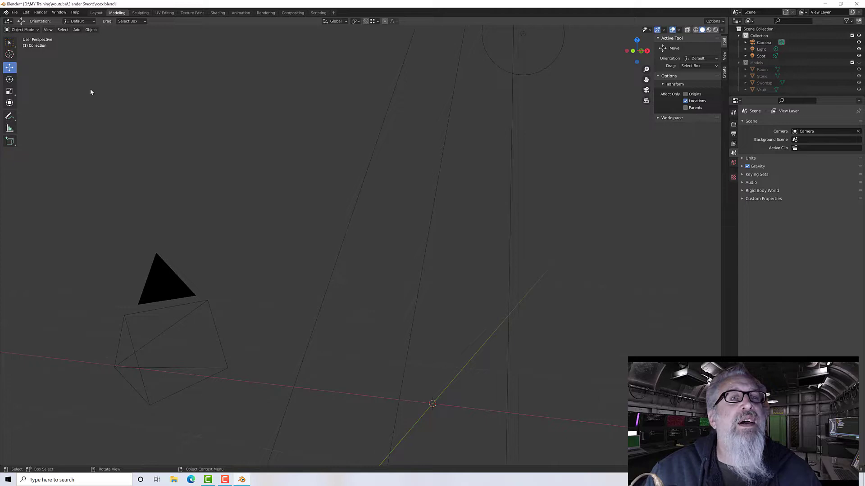
left_click(77, 32)
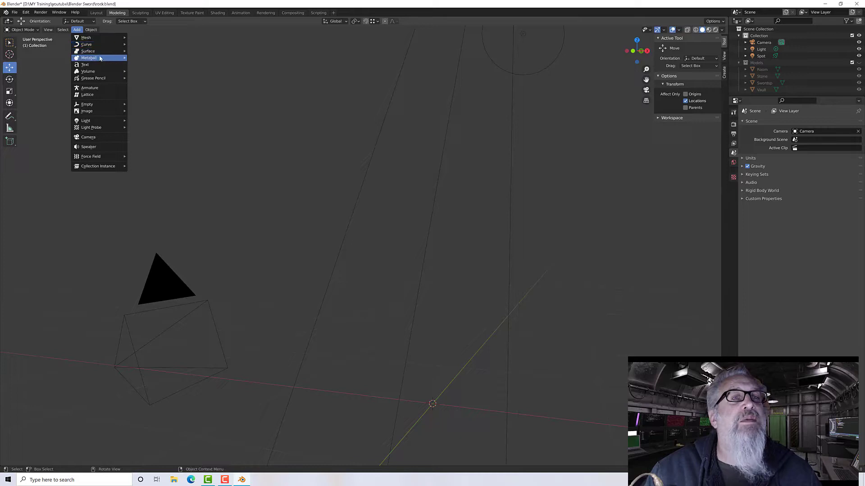
mouse_move(100, 40)
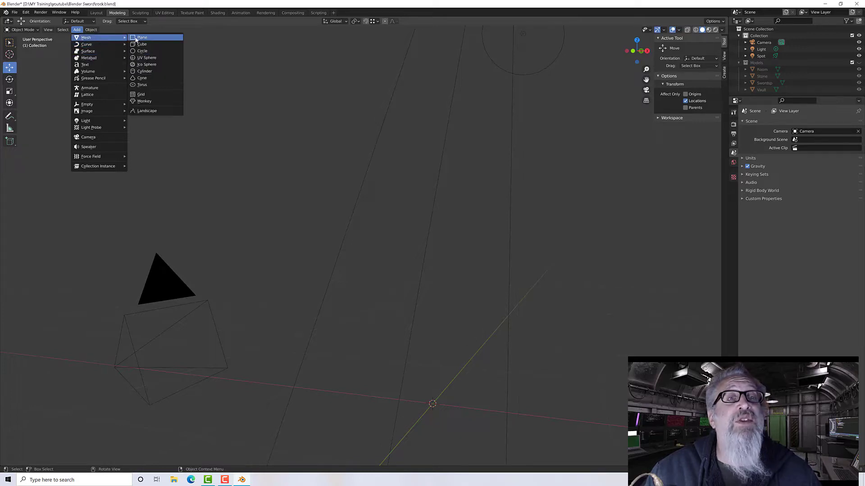
left_click(149, 58)
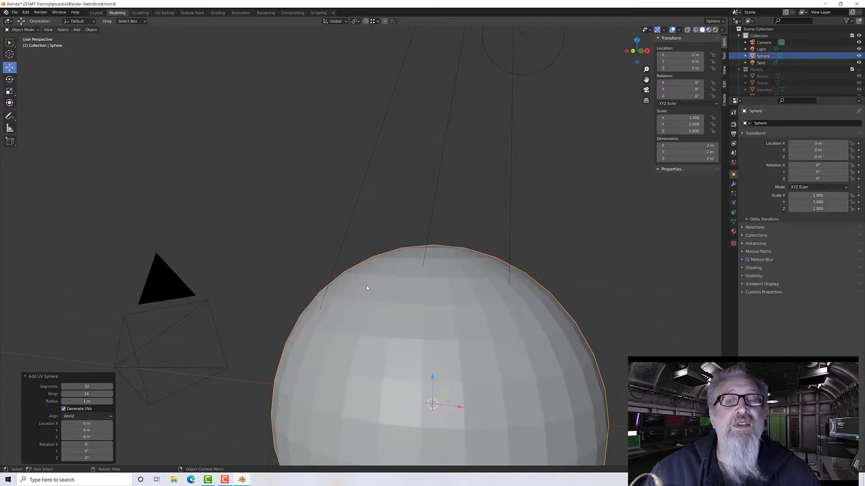
scroll(366, 288, "down", 5)
middle_click_drag(363, 274, 388, 178)
middle_click_drag(326, 277, 251, 233)
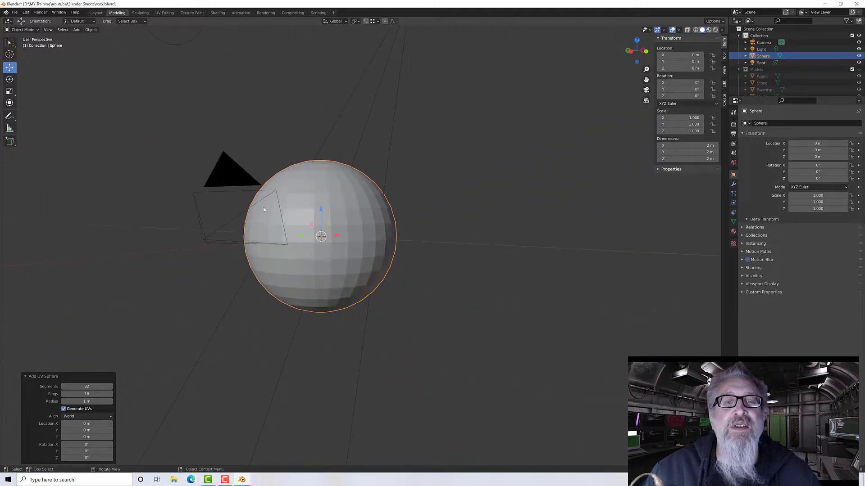
middle_click_drag(317, 225, 284, 251)
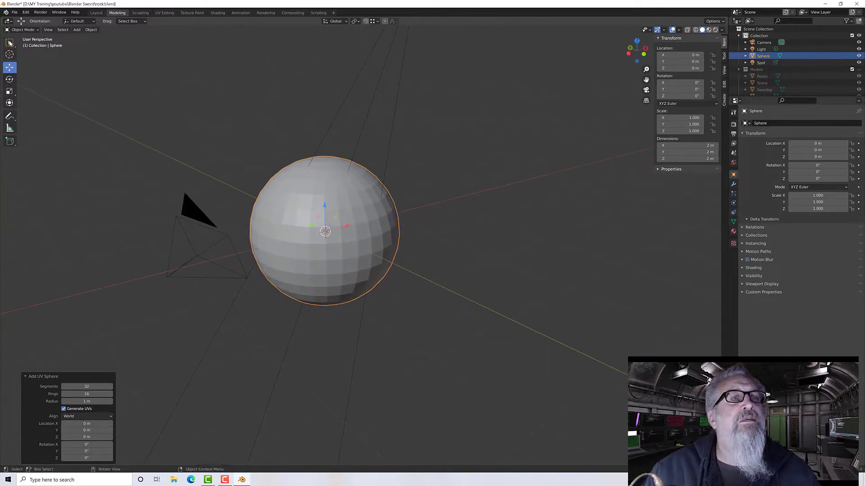
Enter Edit Mode on the sphere and delete the faces of its upper half, selecting through the mesh in front view
left_click(21, 30)
left_click(21, 45)
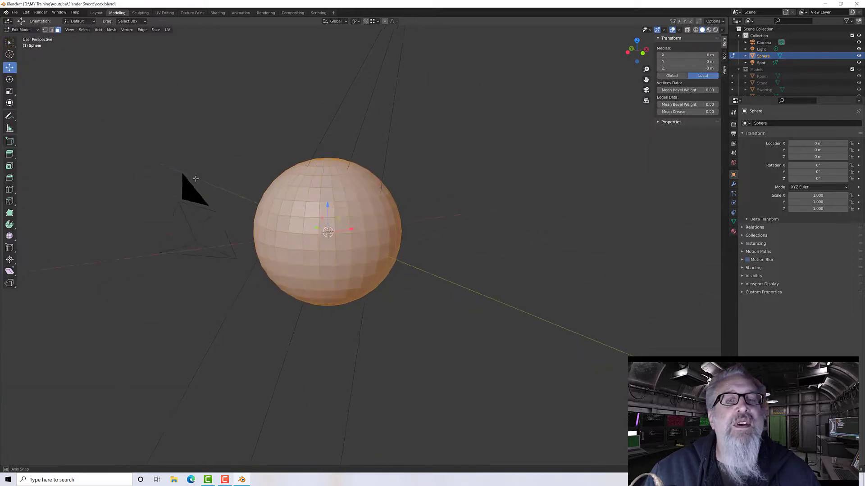
middle_click_drag(216, 189, 243, 156)
key("alt+a")
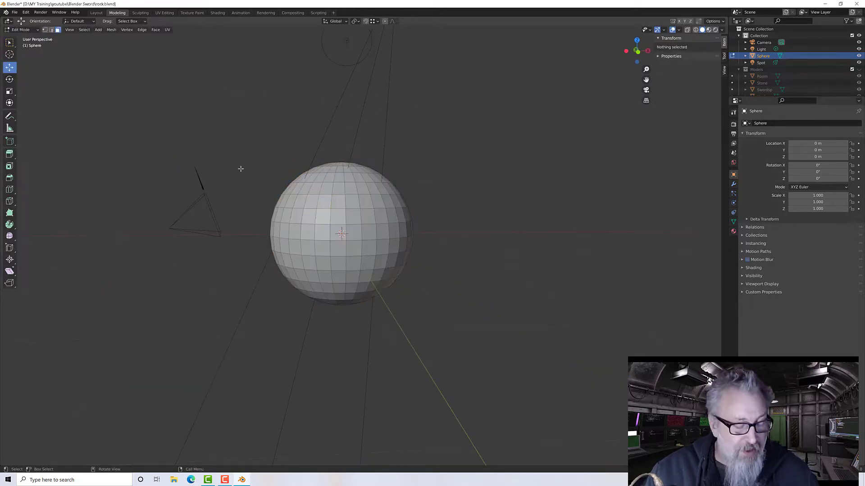
key("KP_1")
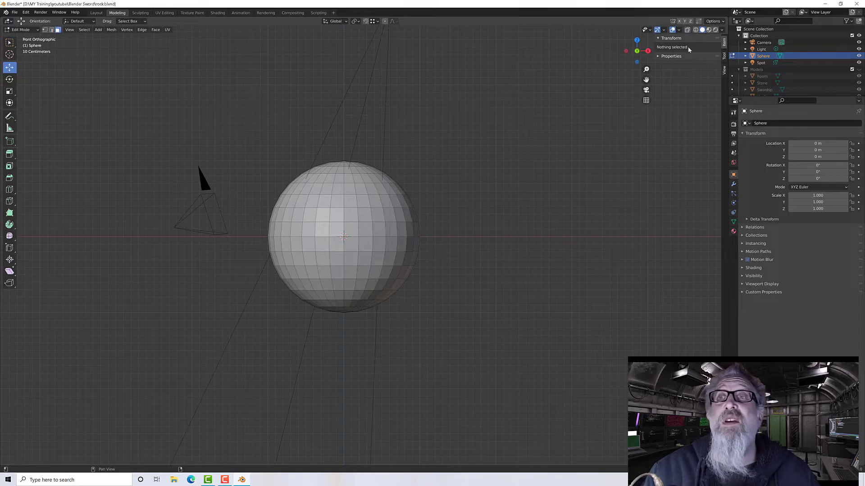
left_click(687, 29)
left_click_drag(243, 157, 460, 241)
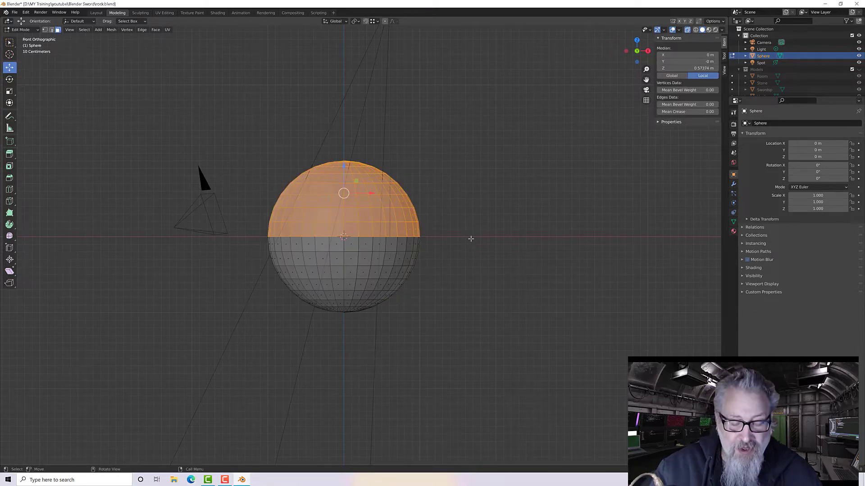
key("x")
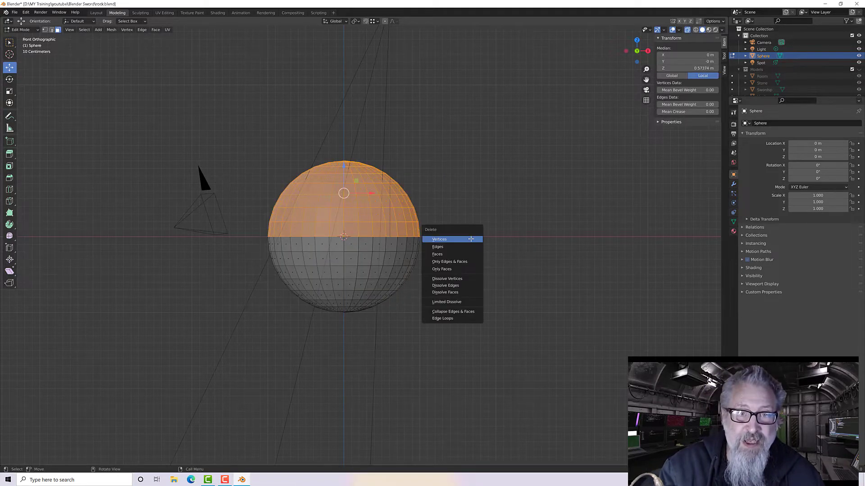
left_click(439, 254)
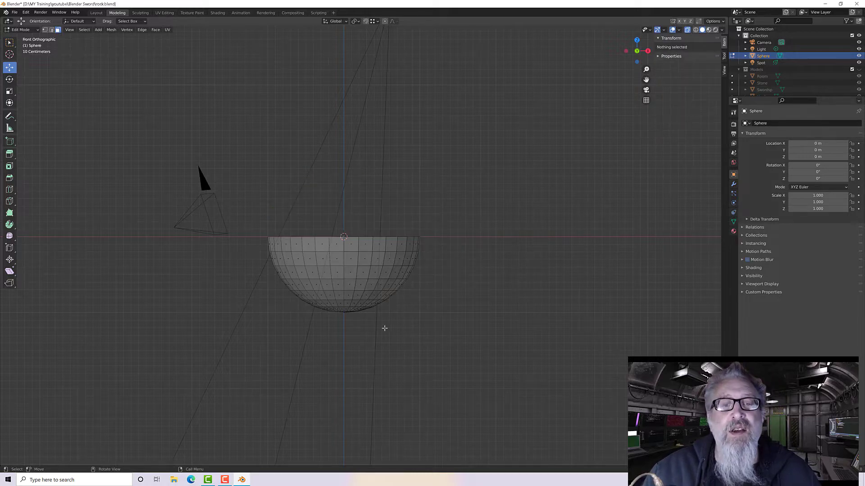
Select the faces at the bottom of the bowl and flatten them by scaling Z to 0
left_click_drag(401, 330, 289, 303)
scroll(340, 322, "up", 3)
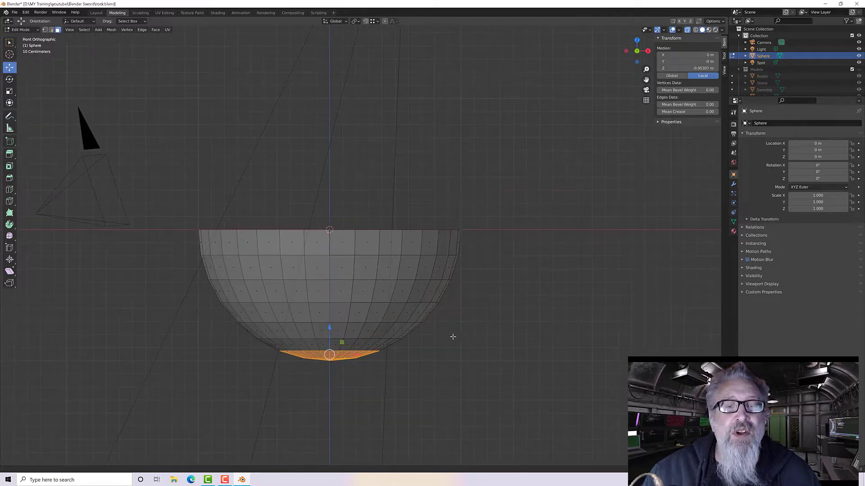
middle_click_drag(451, 338, 517, 249, "shift")
scroll(405, 285, "up", 2)
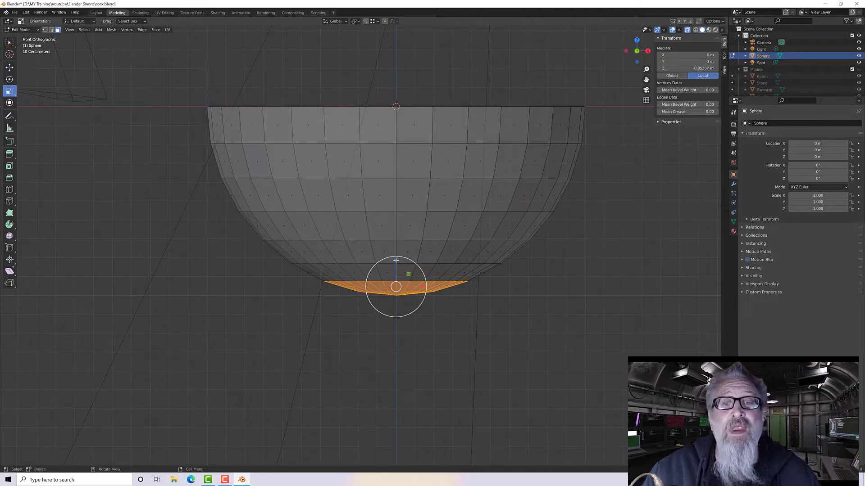
left_click_drag(395, 260, 395, 290)
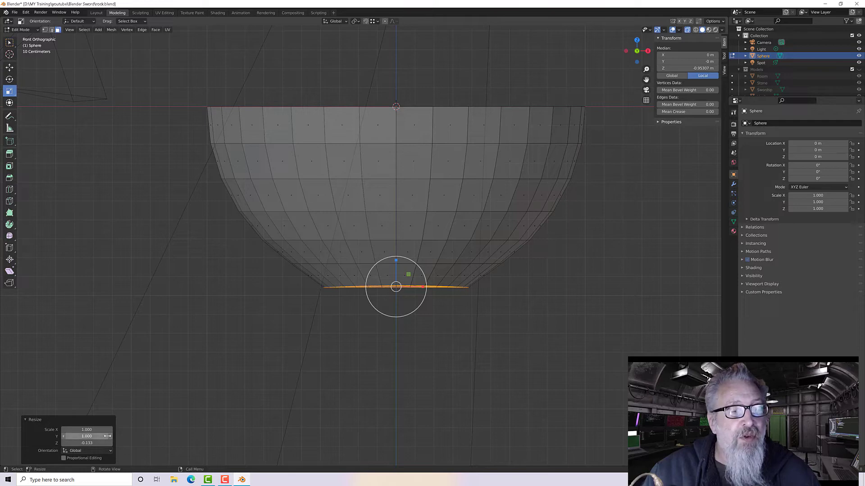
left_click(88, 443)
type("0")
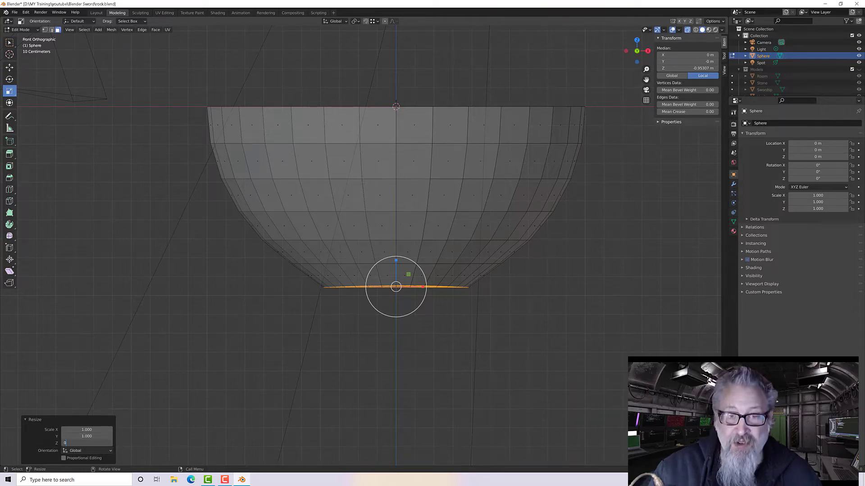
key("Return")
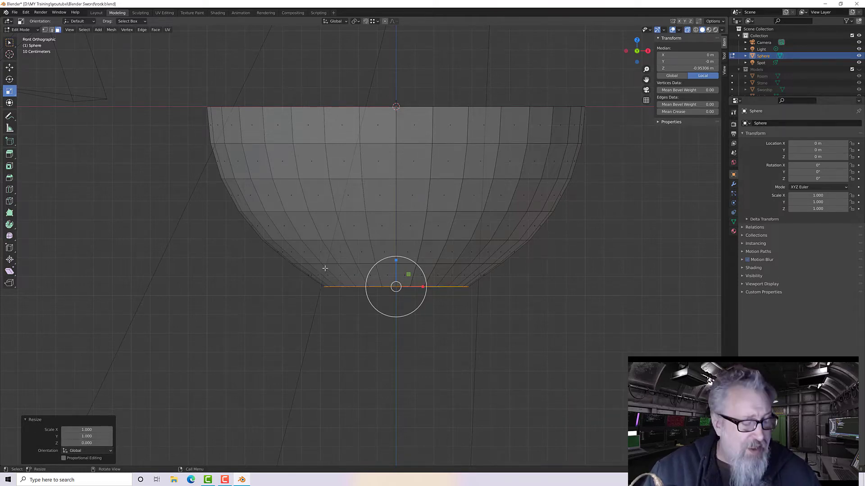
Move the flattened base up about 0.02 m along Z and maximize the 3D viewport
key("g")
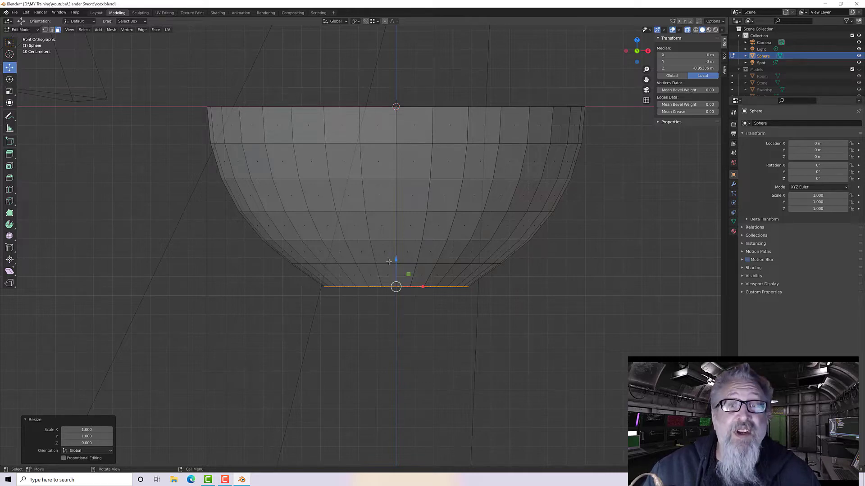
left_click_drag(396, 260, 395, 256)
scroll(395, 256, "down", 5)
key("ctrl+space")
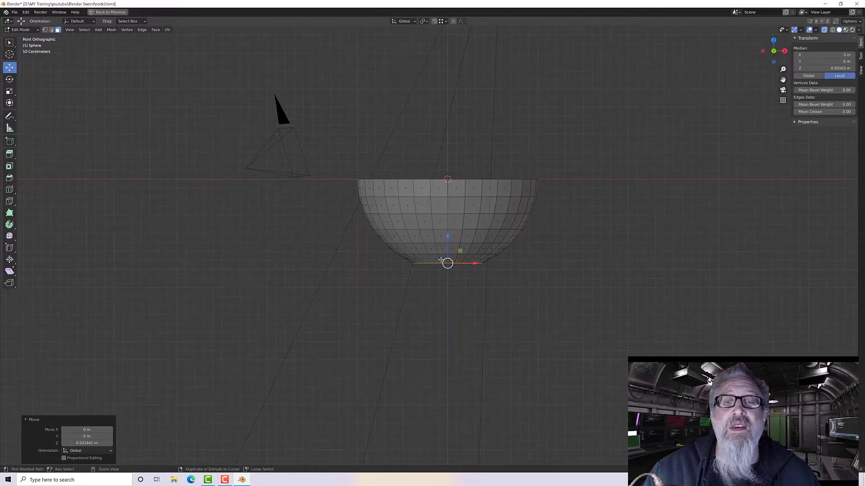
Extrude the bowl's flat base downward into a stem, first about 1.86 m and again about 3.15 m
middle_click_drag(439, 275, 483, 264)
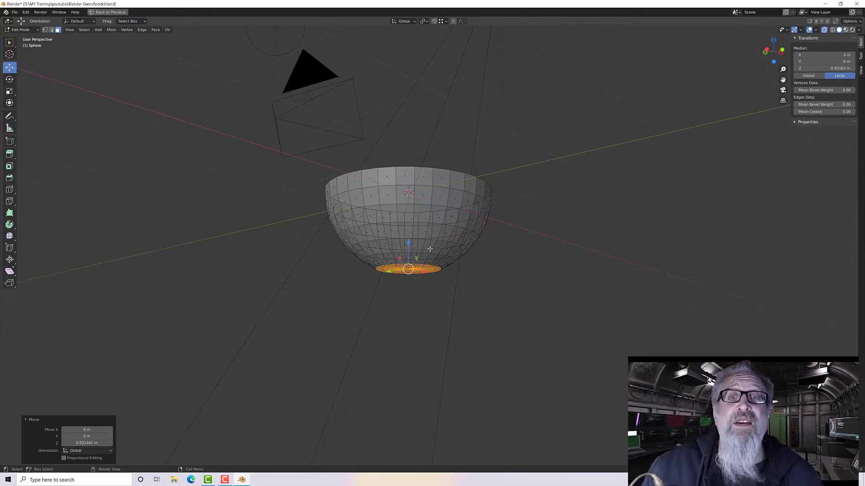
middle_click_drag(457, 265, 472, 275)
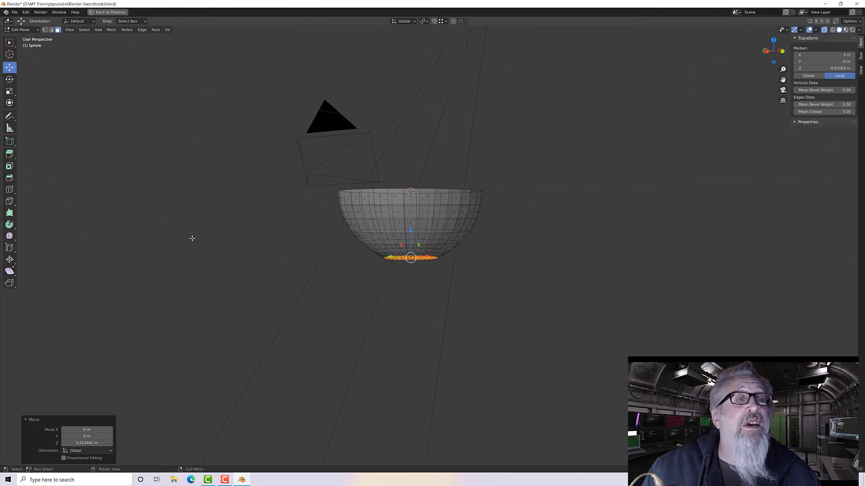
left_click(10, 156)
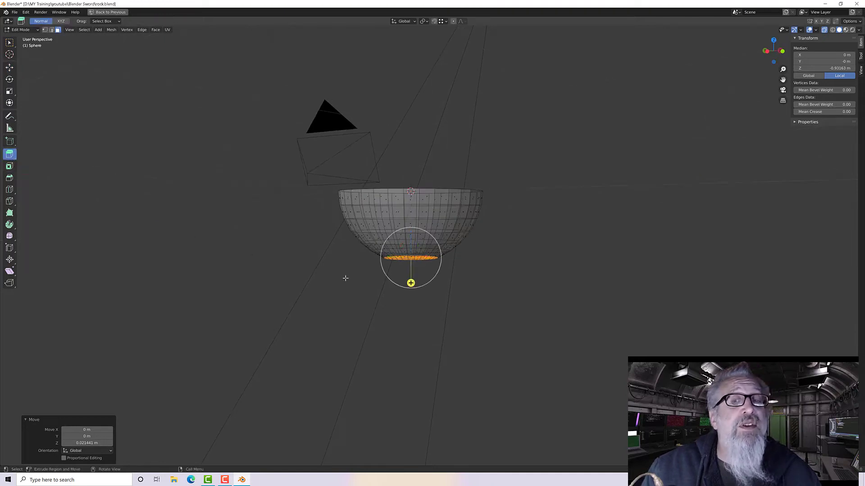
left_click_drag(411, 283, 410, 413)
scroll(410, 373, "down", 3)
scroll(410, 371, "down", 3)
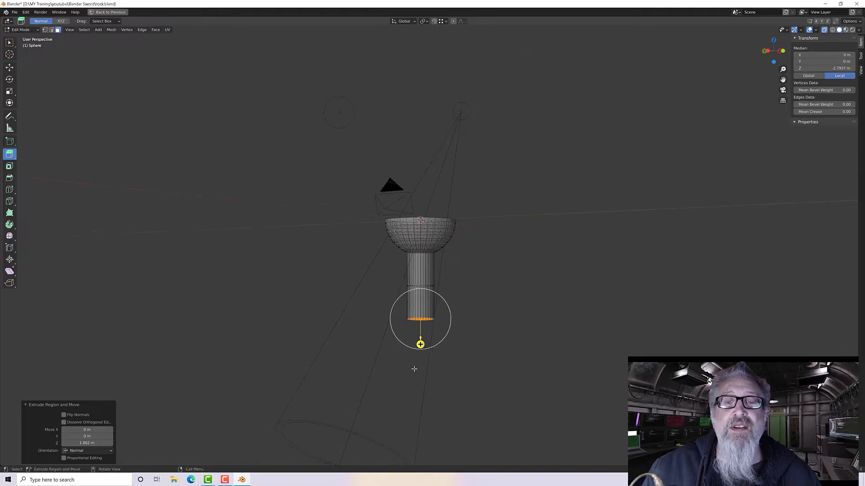
left_click_drag(419, 342, 424, 461)
scroll(450, 365, "down", 1)
middle_click_drag(450, 365, 429, 318)
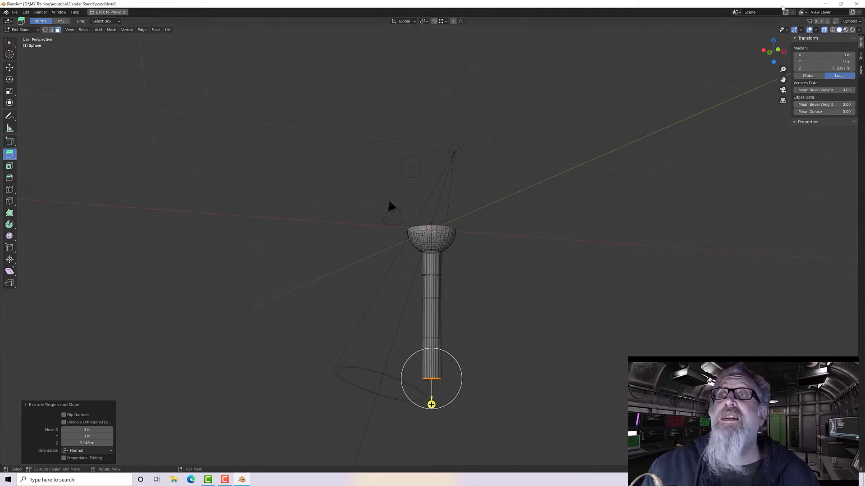
Hide the viewport overlays and examine the bowl and stem from below
left_click(809, 30)
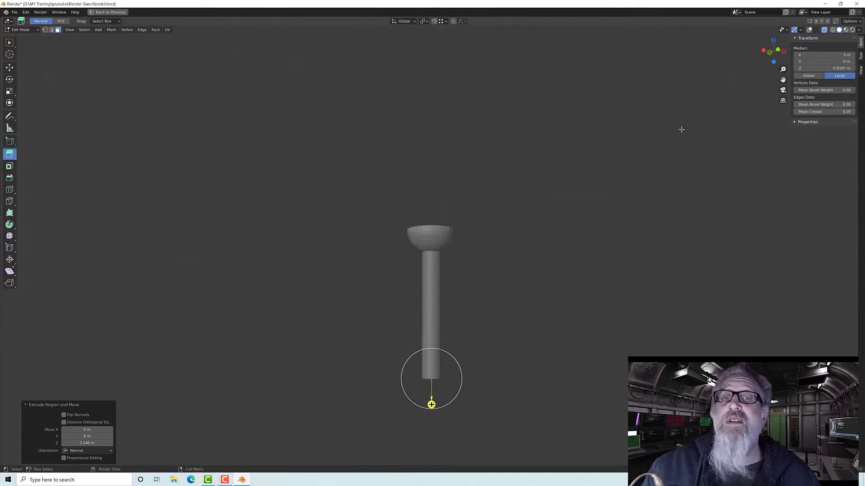
middle_click_drag(596, 247, 566, 265)
scroll(410, 312, "up", 6)
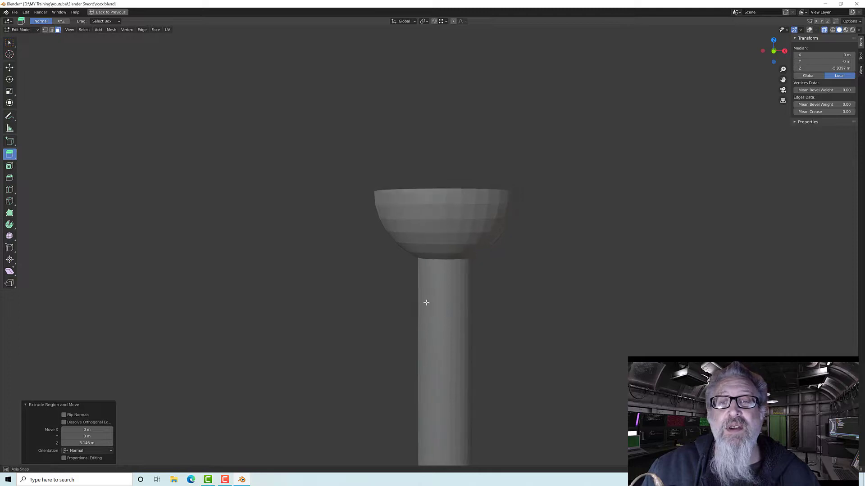
middle_click_drag(425, 299, 435, 82)
middle_click_drag(480, 258, 504, 209)
left_click(416, 390)
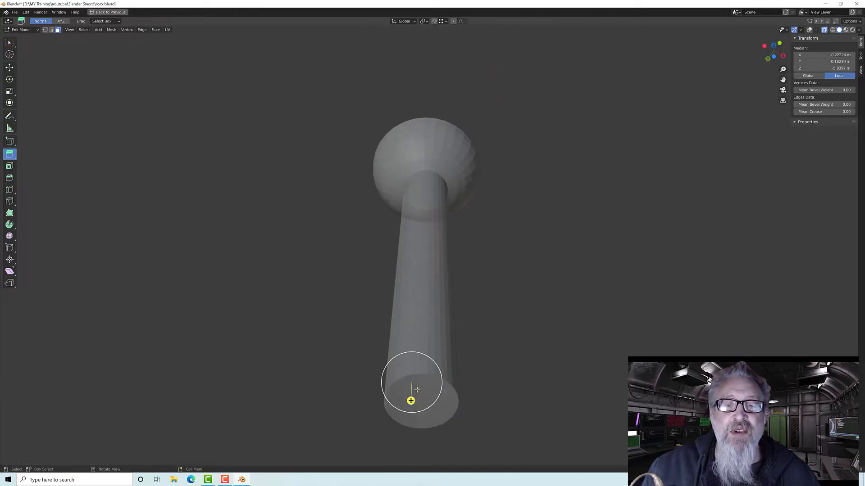
Box-select the faces at the stem's lower end, show the overlays again and turn off X-ray
left_click(10, 43)
left_click_drag(342, 348, 482, 442)
scroll(449, 366, "up", 1)
mouse_move(448, 364)
middle_mouse_down()
mouse_move(407, 391)
mouse_move(394, 385)
middle_mouse_up()
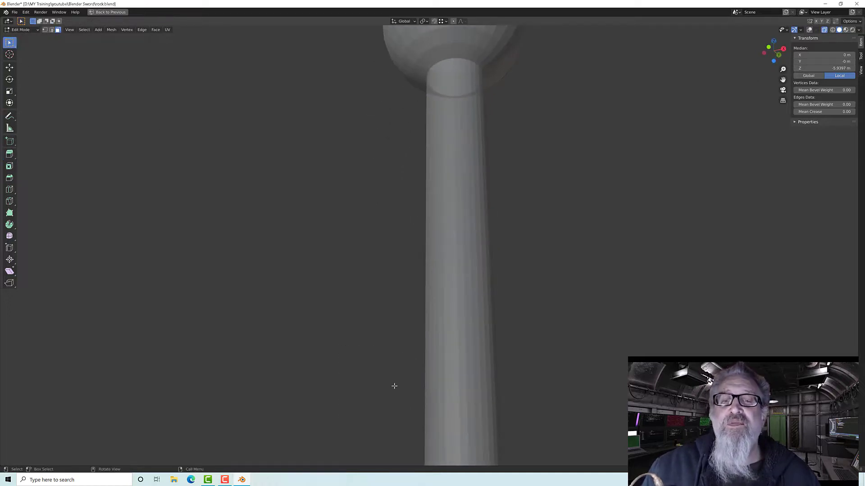
left_click(810, 29)
left_click(824, 30)
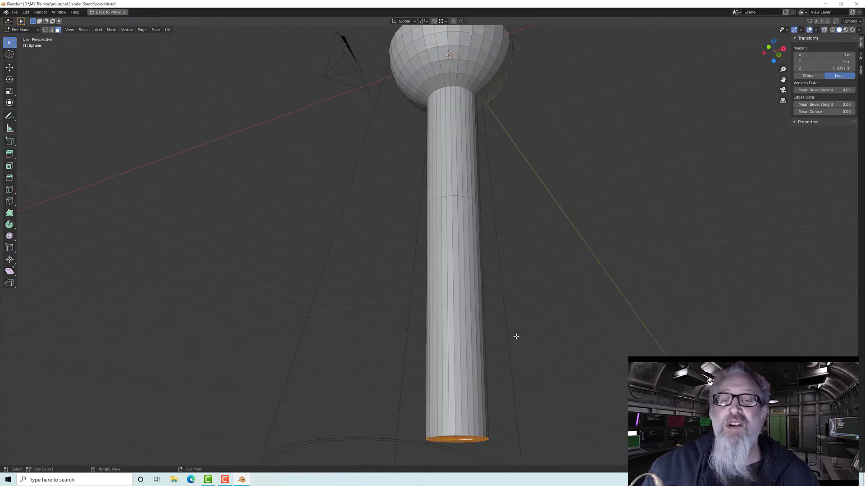
Try to box-select only the stem's bottom cap with X-ray off
middle_click_drag(451, 403, 398, 317)
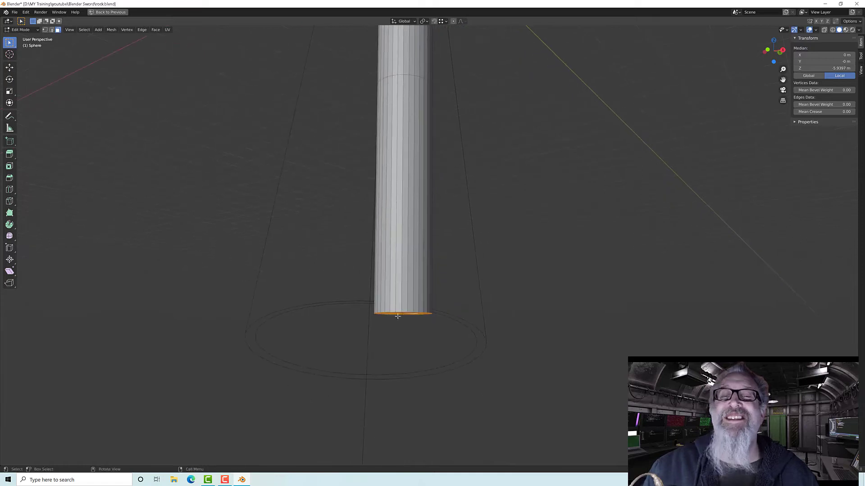
key("b")
left_click_drag(325, 284, 479, 349)
middle_click_drag(479, 348, 411, 324)
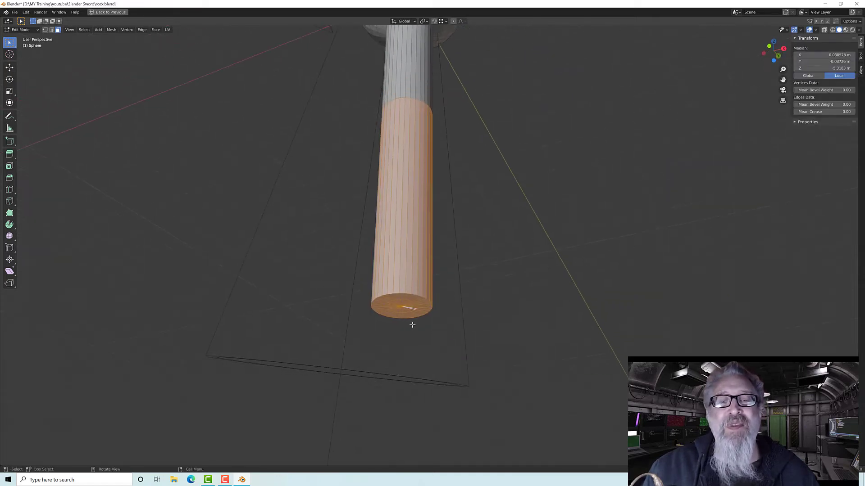
Select the inner faces of the stem's bottom cap and grow the selection to cover the whole cap
left_click(396, 309)
scroll(406, 328, "up", 5)
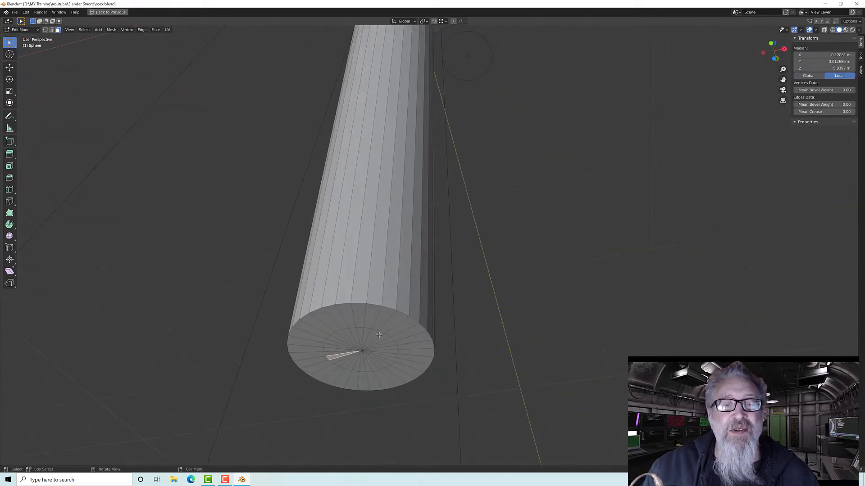
key("b")
left_click_drag(351, 336, 351, 364)
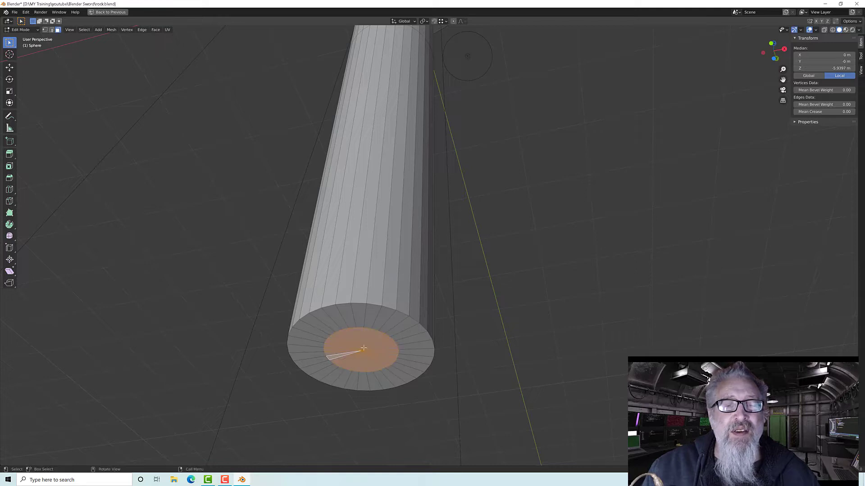
key("ctrl+KP_Add")
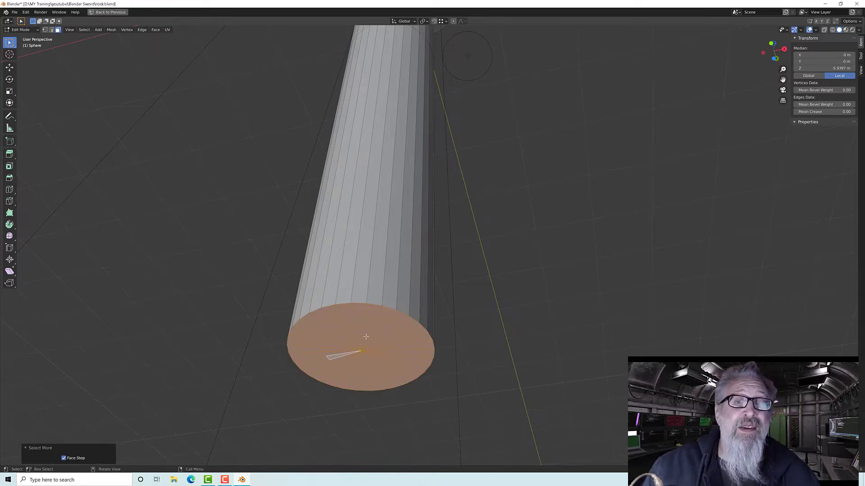
middle_click_drag(365, 337, 410, 353)
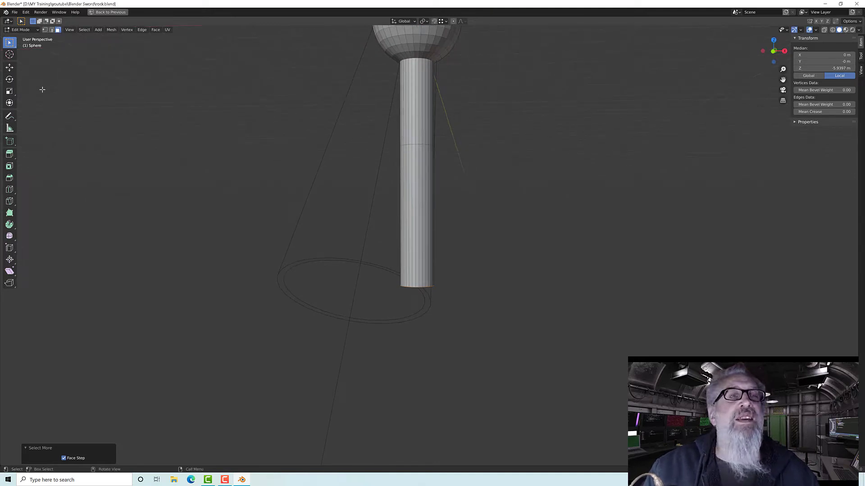
Select the edge loop around the middle of the stem in edge mode and dissolve its edges
left_click(51, 31)
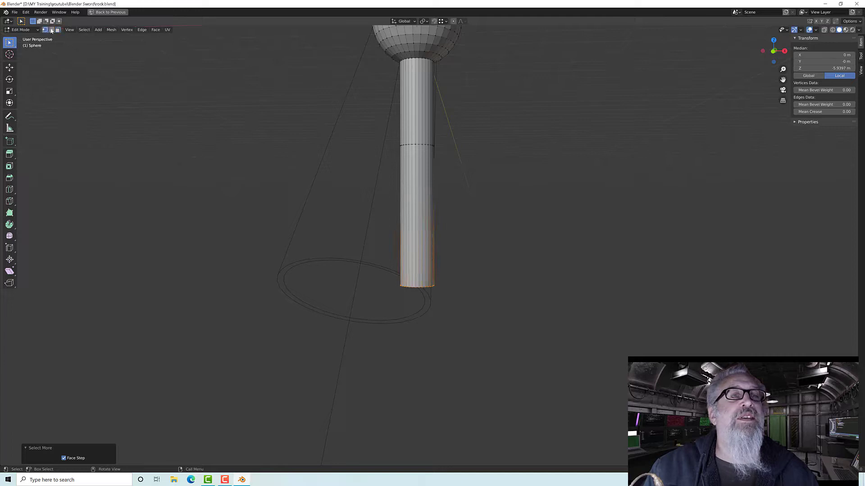
left_click(414, 143, "alt")
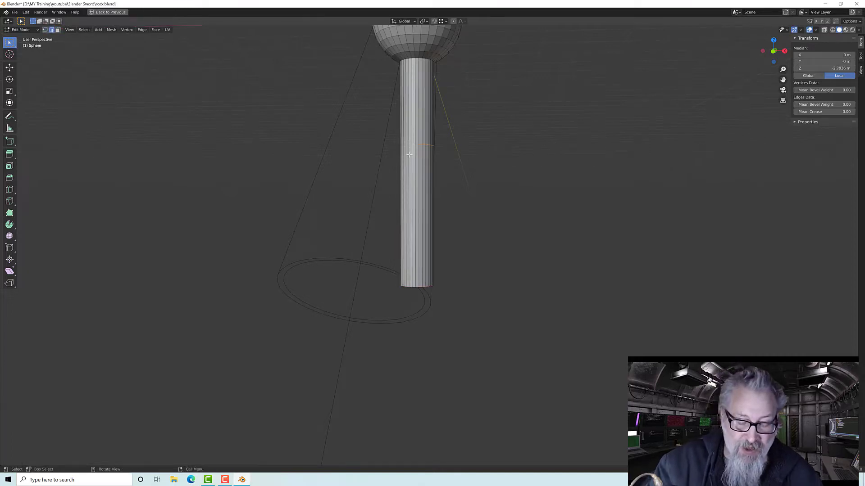
key("x")
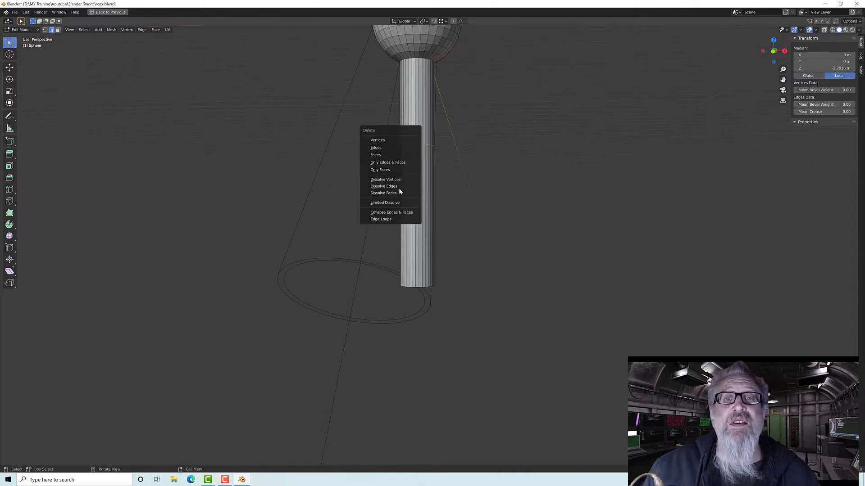
left_click(383, 186)
middle_click_drag(384, 186, 395, 163)
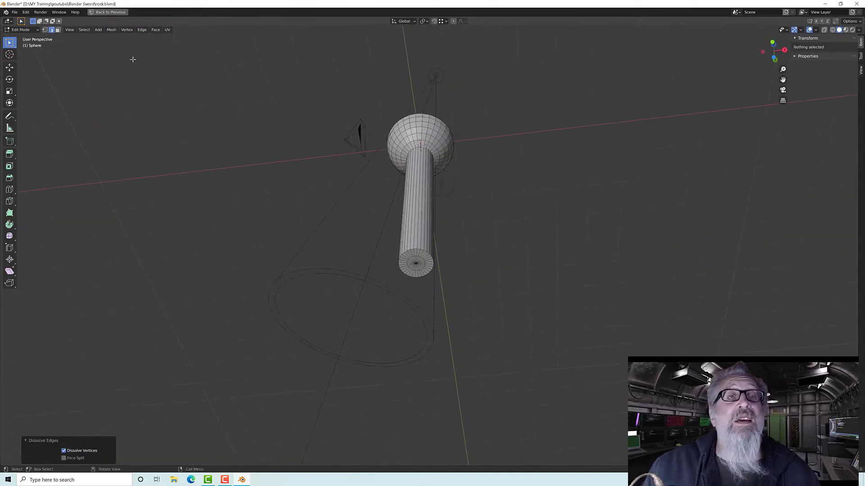
Try to box-select the faces of the stem's bottom cap without X-ray
middle_click_drag(367, 260, 361, 268)
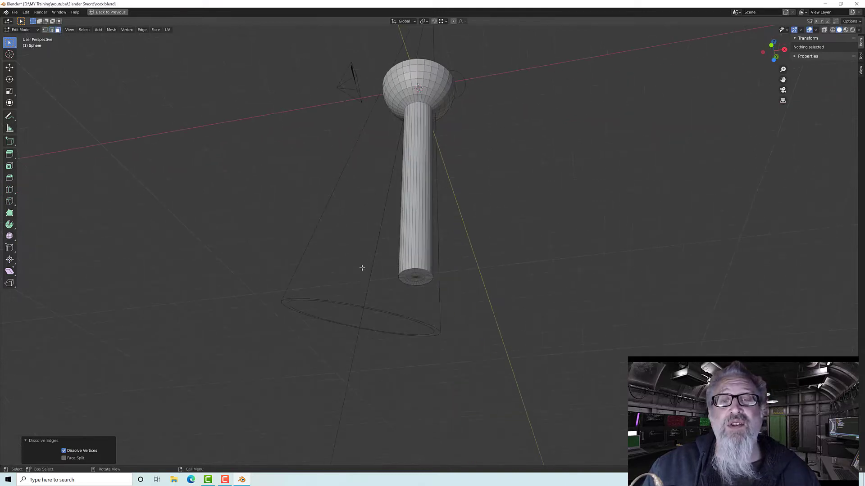
left_click_drag(363, 262, 466, 309)
middle_click_drag(452, 279, 479, 216)
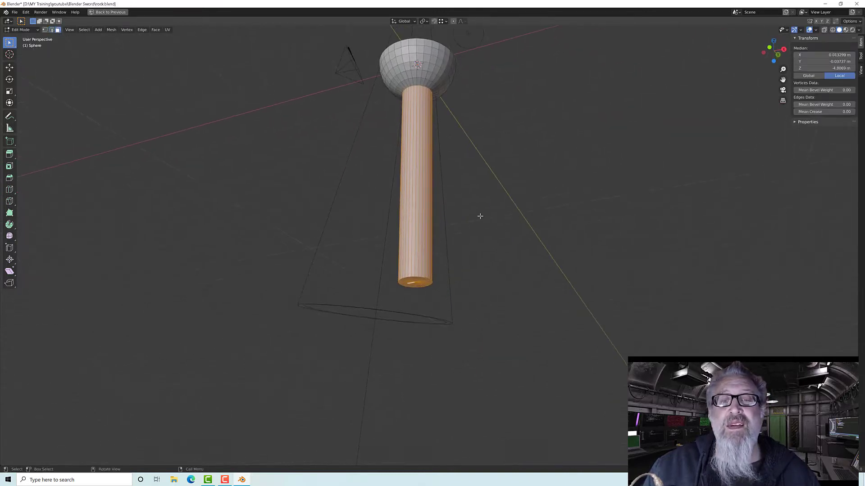
Box-select the faces of the stem's bottom cap with X-ray on, and turn X-ray off again
left_click(825, 30)
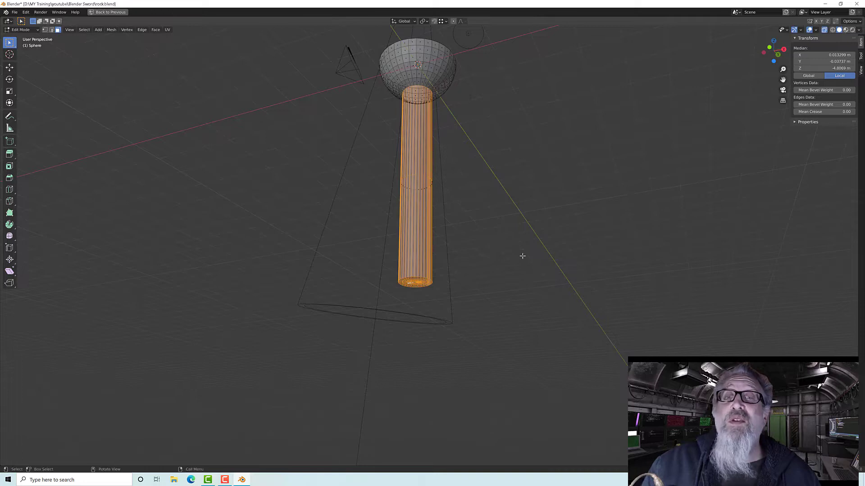
left_click_drag(357, 268, 459, 304)
middle_click_drag(455, 265, 457, 272)
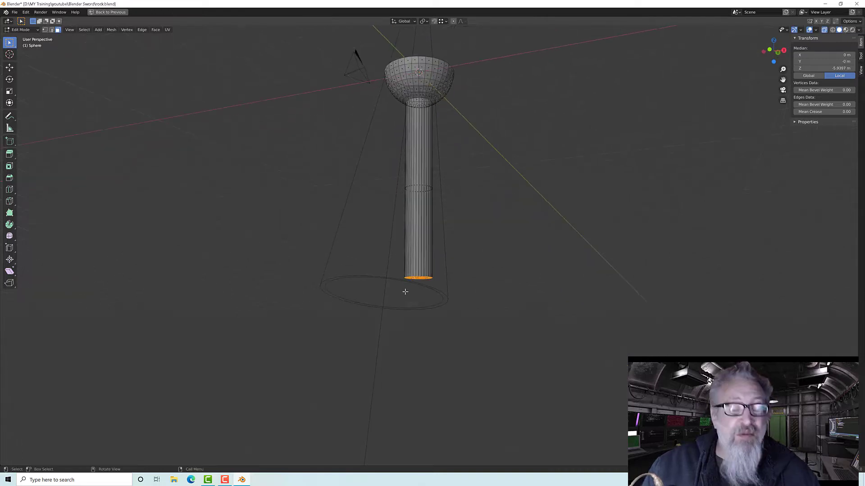
scroll(404, 292, "up", 2)
scroll(405, 292, "up", 2)
middle_click_drag(404, 293, 414, 259)
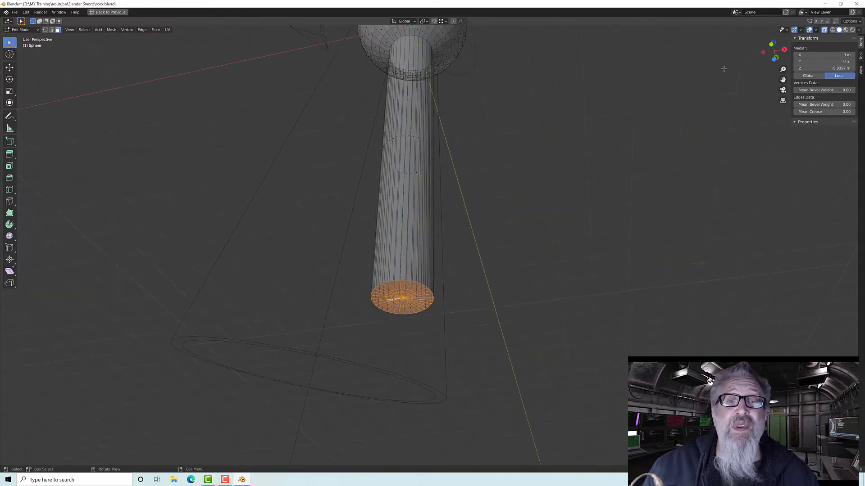
left_click(825, 30)
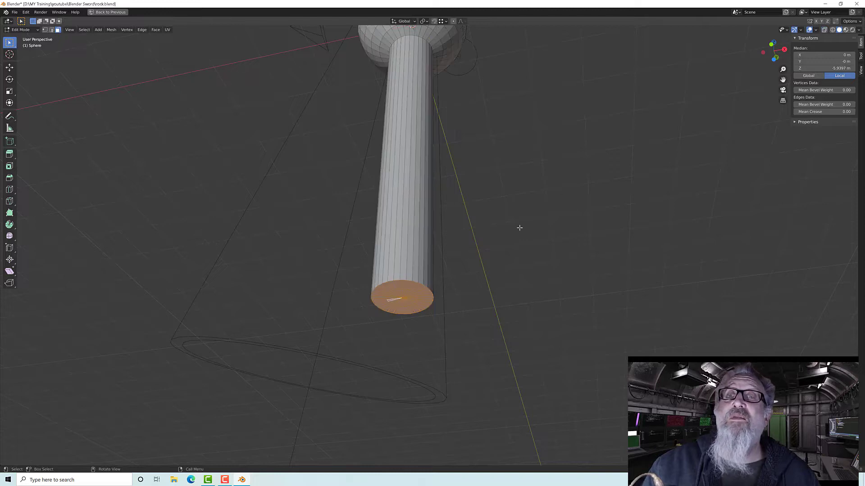
Scale the stem's bottom cap to about 0.269 in X and Y to taper the stem towards its lower end
middle_click_drag(517, 225, 506, 249)
key("shift+space")
key("s")
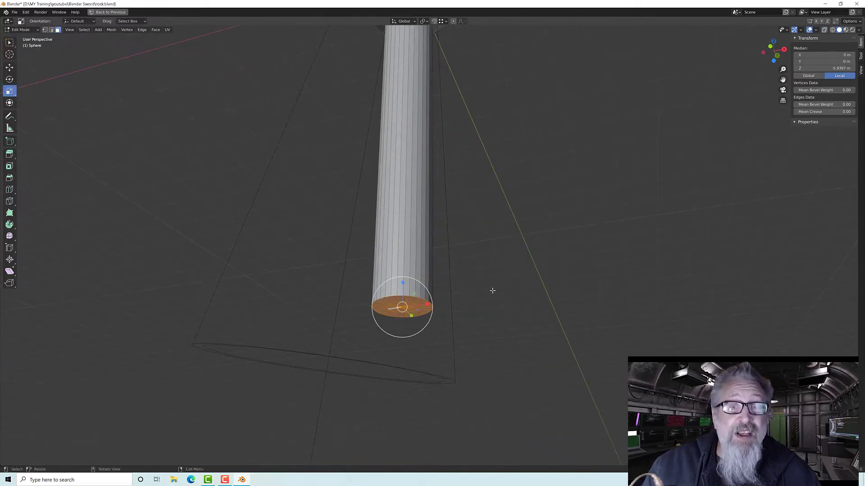
middle_click_drag(492, 289, 414, 264)
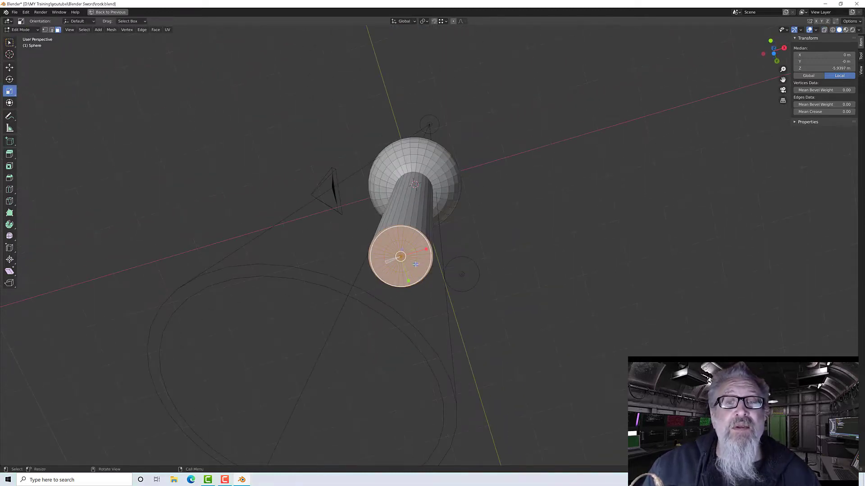
key("s")
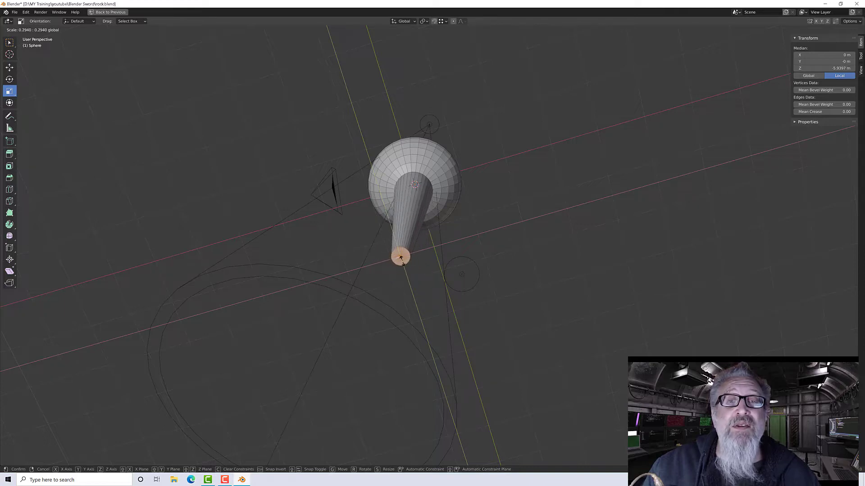
left_click(402, 260)
middle_click_drag(402, 260, 454, 240)
scroll(439, 246, "up", 4)
scroll(440, 247, "up", 3)
scroll(440, 238, "down", 4)
scroll(425, 168, "up", 4)
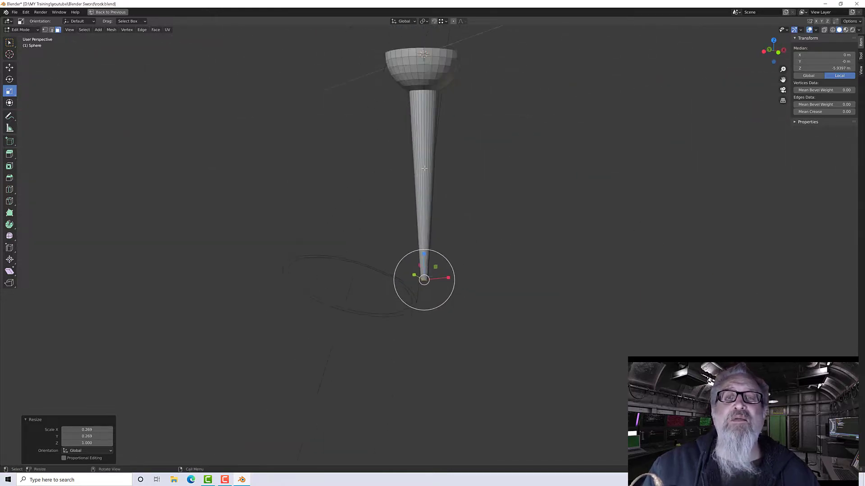
middle_click_drag(424, 168, 445, 218)
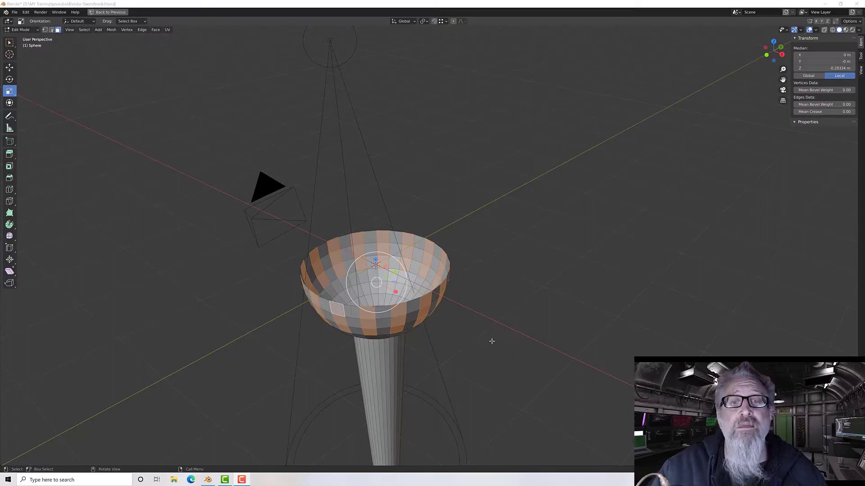
Duplicate the selected alternating face strips around the bowl, leaving the copies in place
middle_click_drag(488, 342, 399, 236)
scroll(431, 315, "up", 2)
middle_click_drag(472, 227, 496, 247)
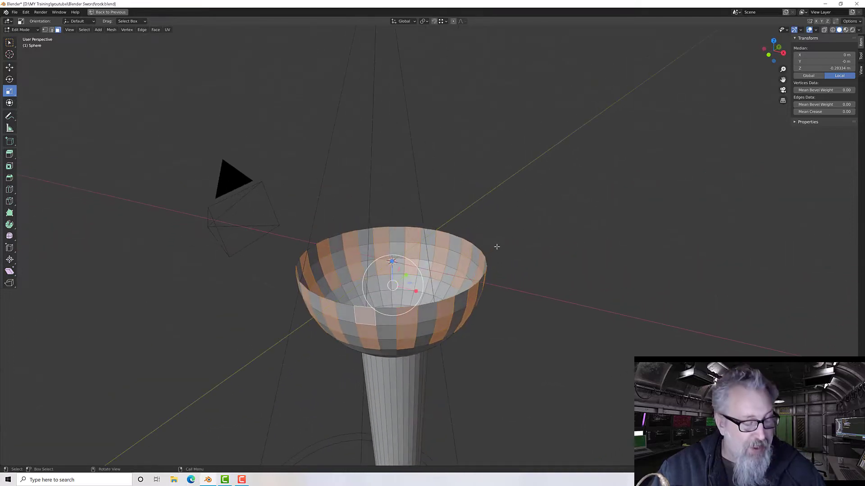
key("shift+d")
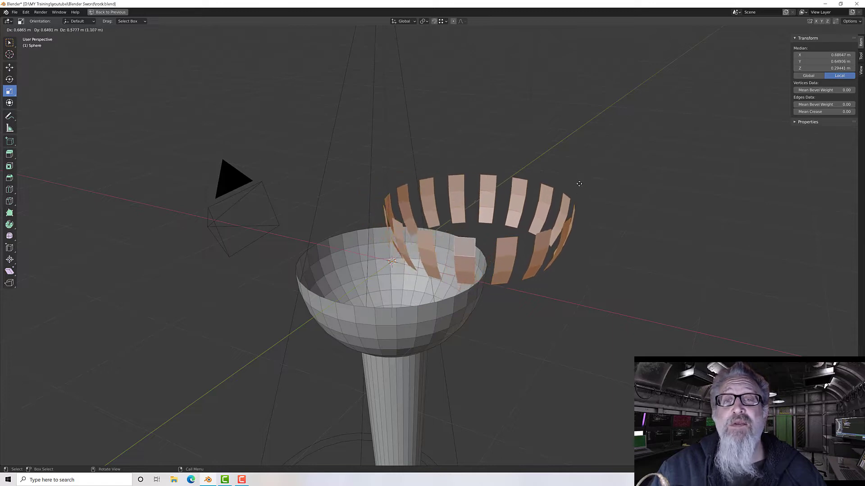
right_click(545, 186)
middle_click_drag(544, 189, 548, 204)
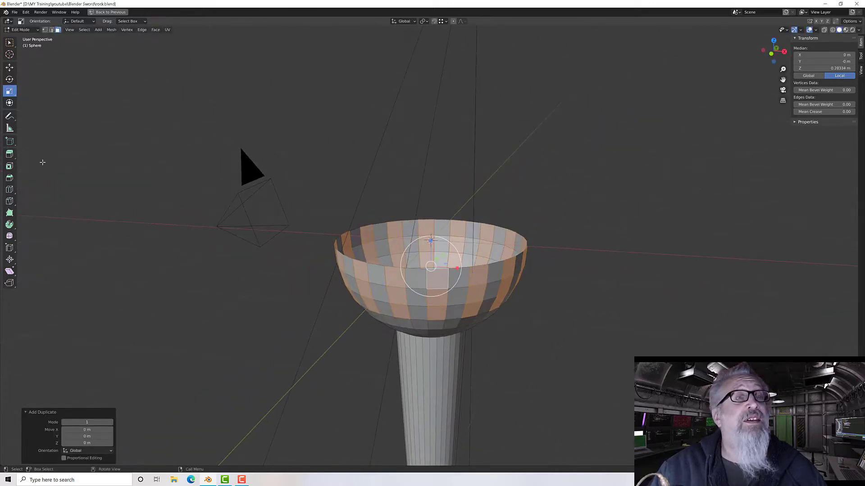
Switch from Extrude Region to Extrude Along Normals and extrude the duplicated strips outward by about 0.0911 m
left_click(9, 155)
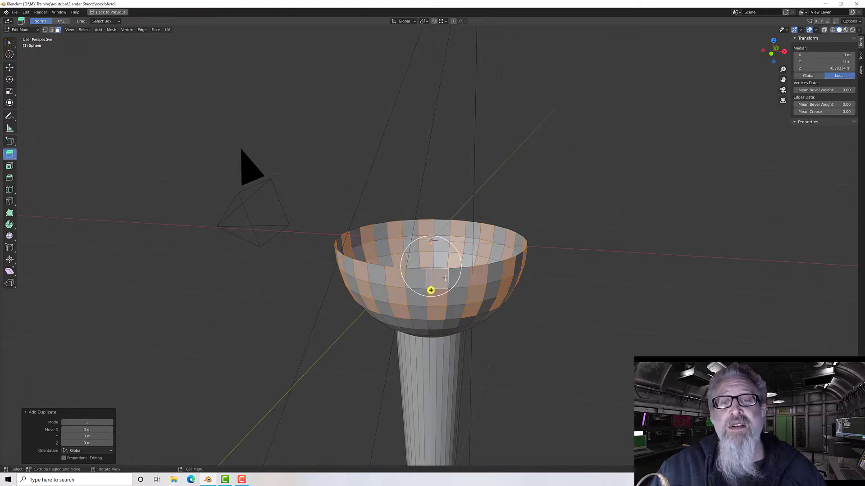
left_click_drag(431, 289, 431, 282)
left_click_drag(6, 156, 36, 185)
key("ctrl+z")
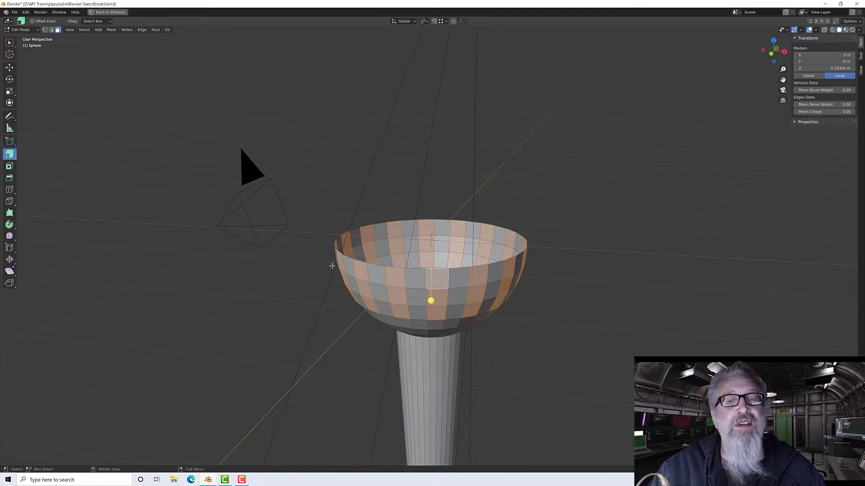
mouse_move(431, 302)
left_mouse_down()
mouse_move(430, 308)
mouse_move(427, 299)
left_mouse_up()
middle_click_drag(284, 268, 254, 258)
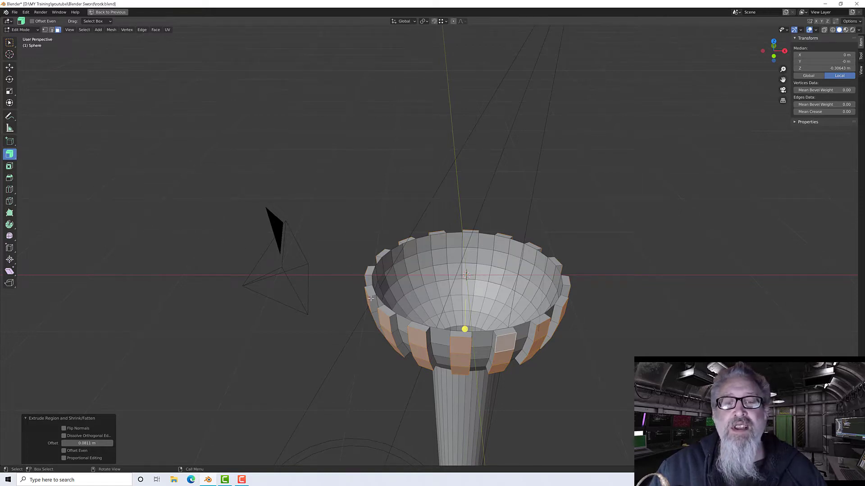
Select the top face of every extruded strip around the bowl's rim
left_click(369, 269)
left_click(383, 254, "shift")
left_click(407, 240, "shift")
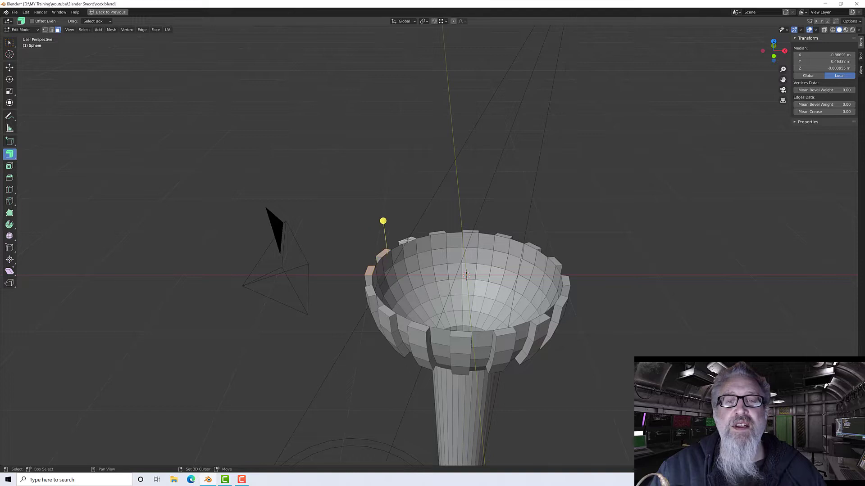
left_click(440, 233, "shift")
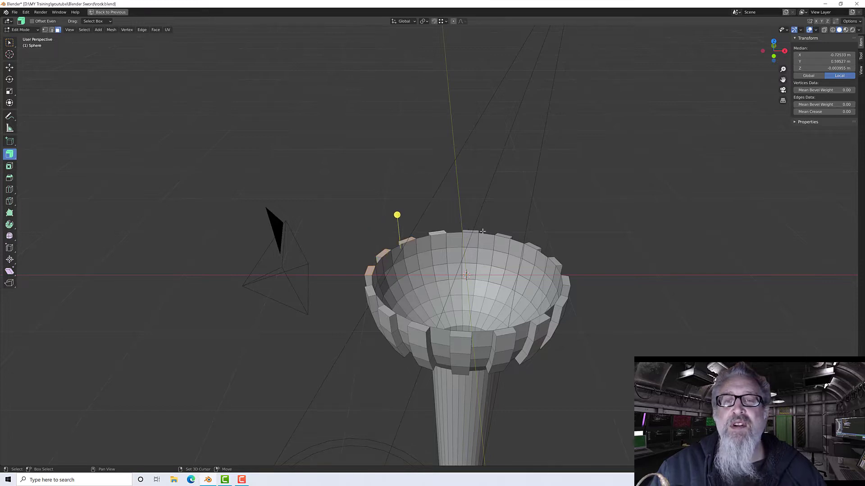
left_click(475, 231, "shift")
left_click(507, 237, "shift")
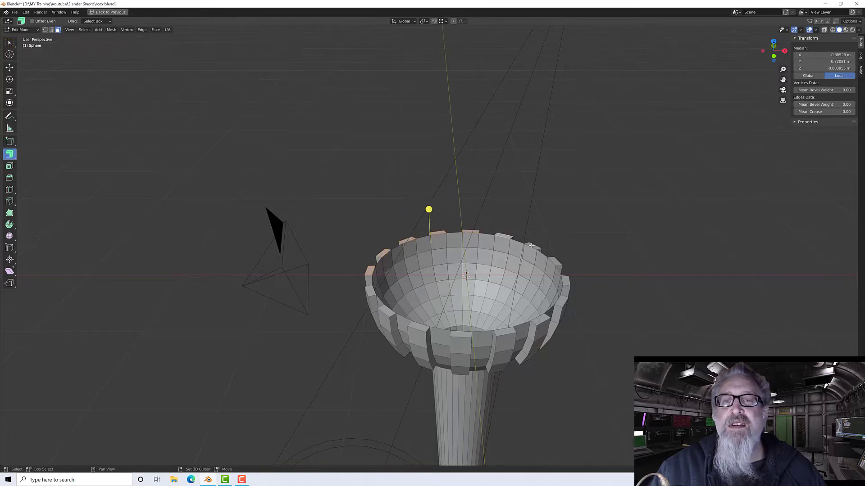
left_click(540, 252, "shift")
left_click(557, 265, "shift")
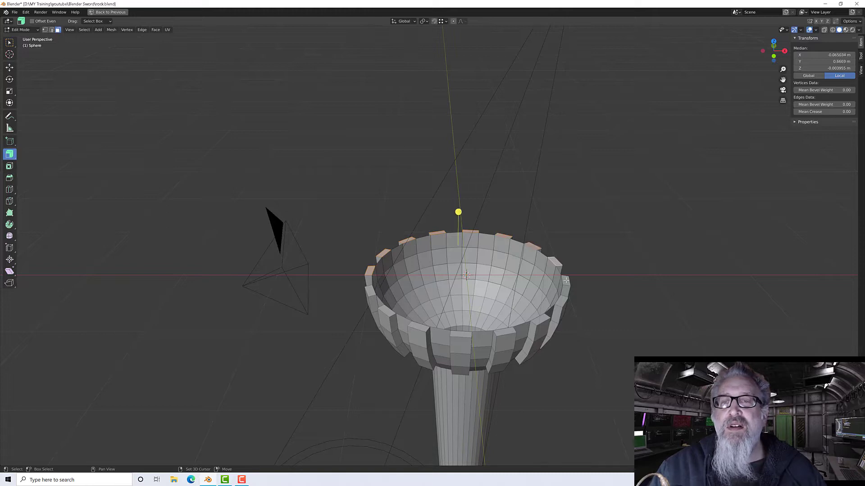
left_click(565, 280, "shift")
left_click(558, 301, "shift")
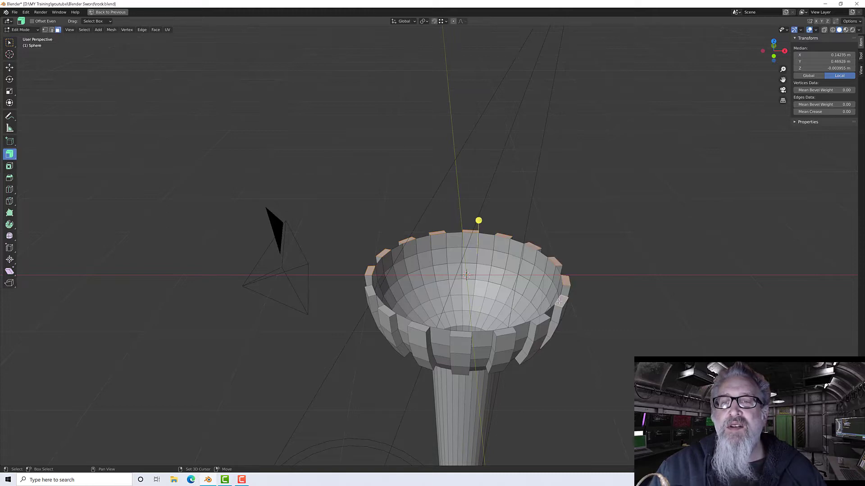
left_click(538, 321, "shift")
left_click(503, 331, "shift")
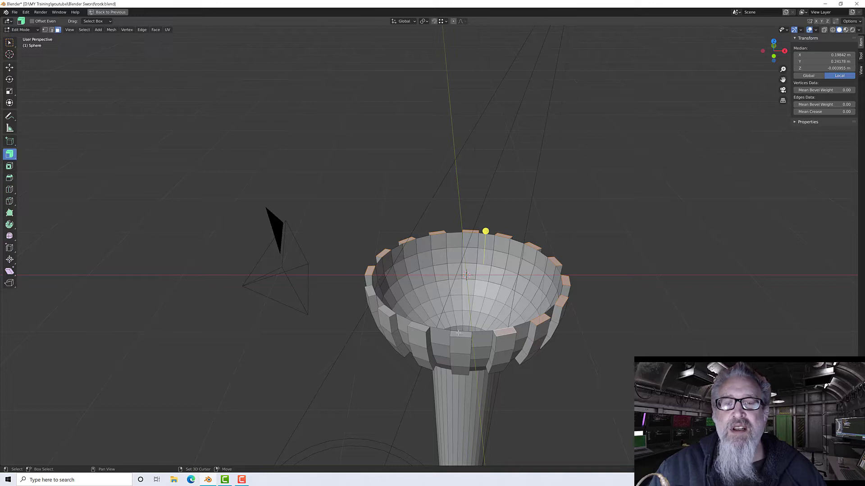
left_click(458, 332, "shift")
left_click(418, 325, "shift")
left_click(385, 310, "shift")
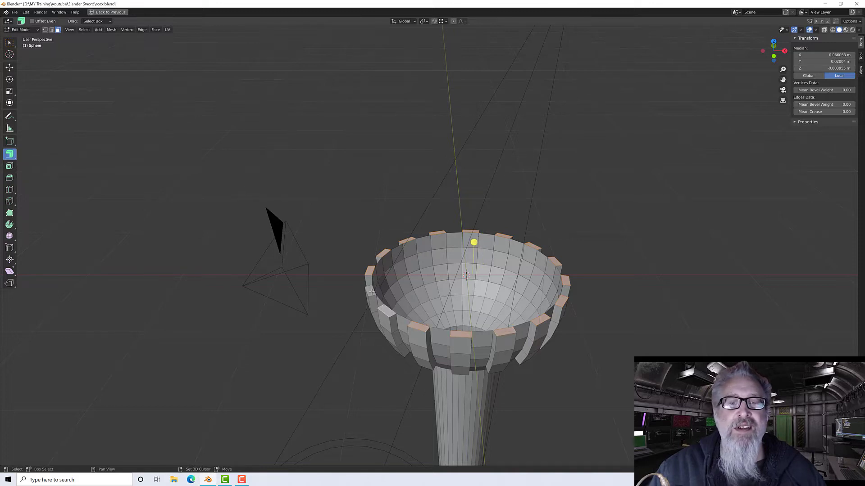
left_click(370, 291, "shift")
middle_click_drag(370, 290, 354, 277)
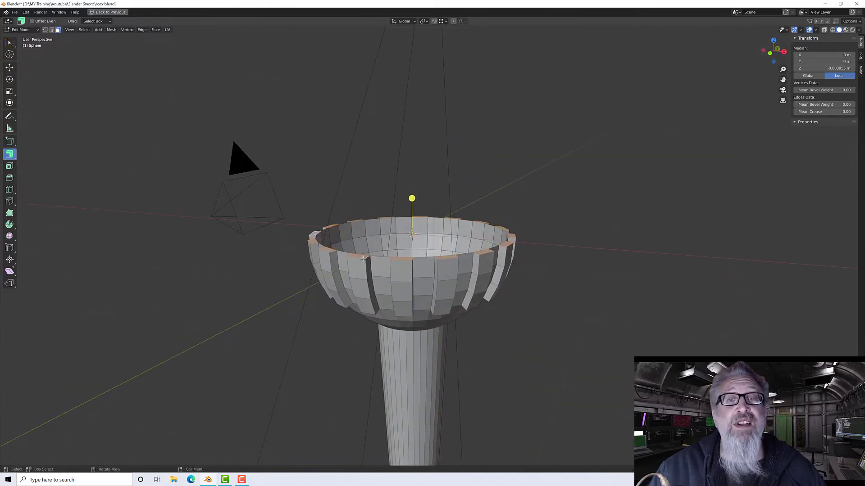
Try extruding the strips' top faces upward by about 2.15 m, and undo the extrusion
left_click_drag(411, 198, 395, 95)
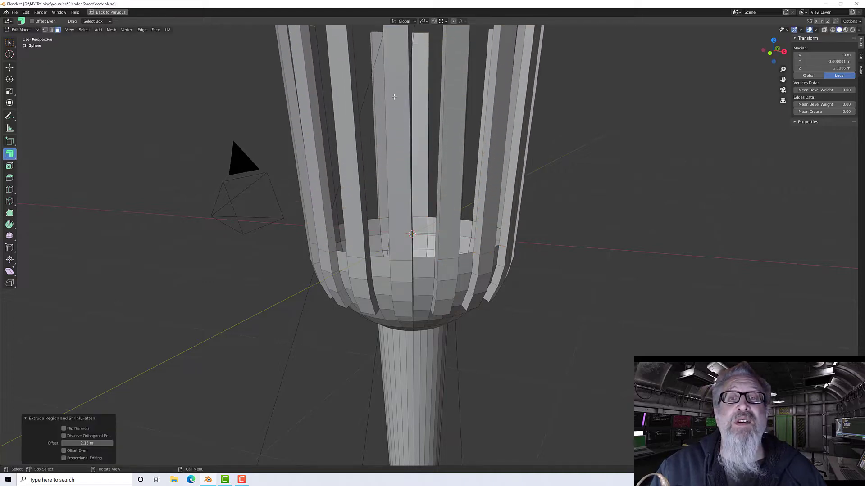
scroll(362, 211, "down", 8)
middle_click_drag(403, 212, 407, 198)
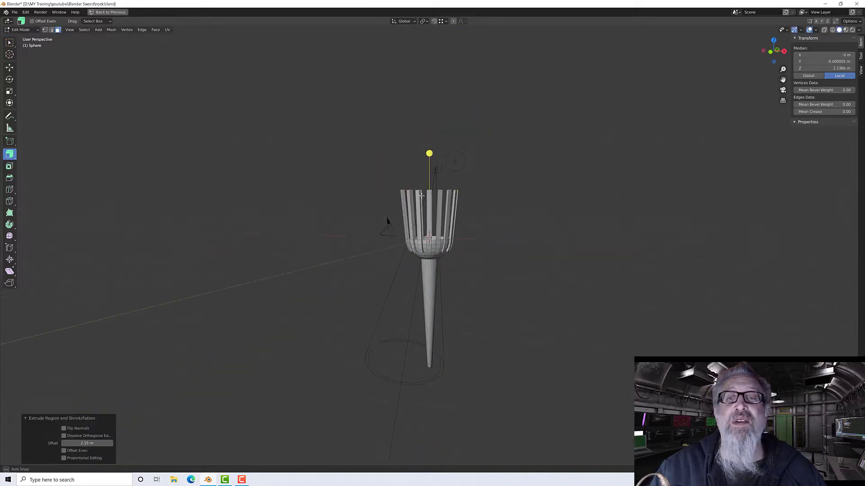
left_click_drag(429, 153, 429, 167)
key("ctrl+z")
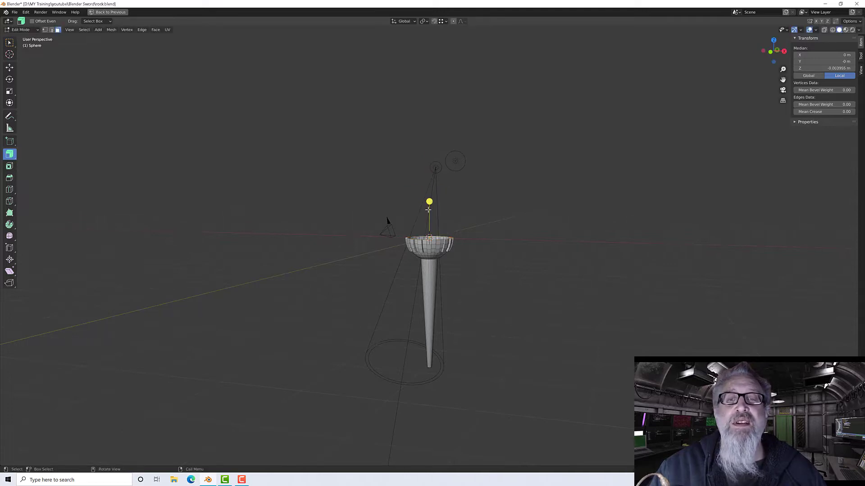
Extrude the strips' top faces upward along their normals by about 1.88 m
left_click_drag(429, 202, 429, 159)
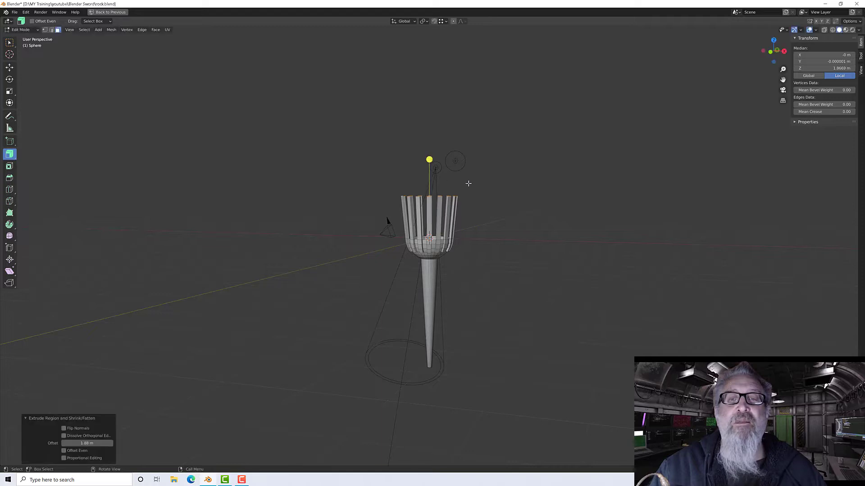
middle_click_drag(449, 185, 451, 195)
scroll(444, 157, "up", 2)
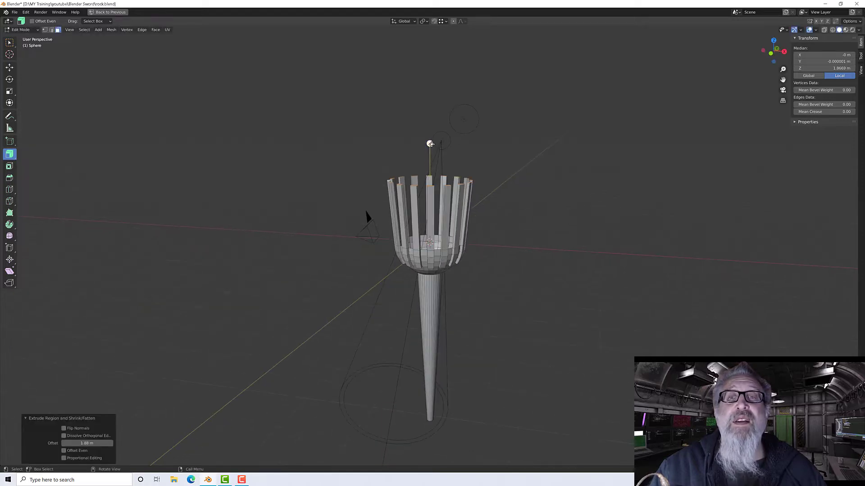
Extrude the tops of the upright bars further upward, ending with a segment about 0.597 m long
left_click_drag(430, 143, 418, 160)
scroll(419, 161, "up", 2)
middle_click_drag(420, 160, 444, 156)
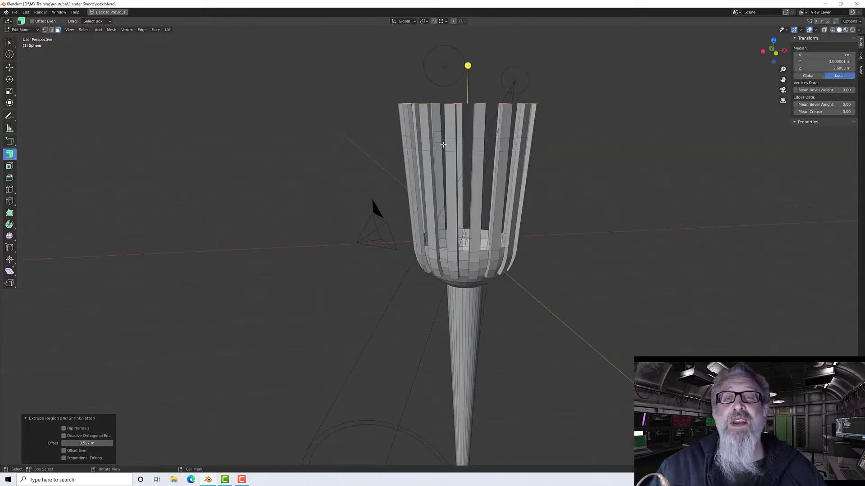
Select the small outer square face just below the top segment on every upright bar around the bowl
middle_click_drag(495, 145, 436, 144)
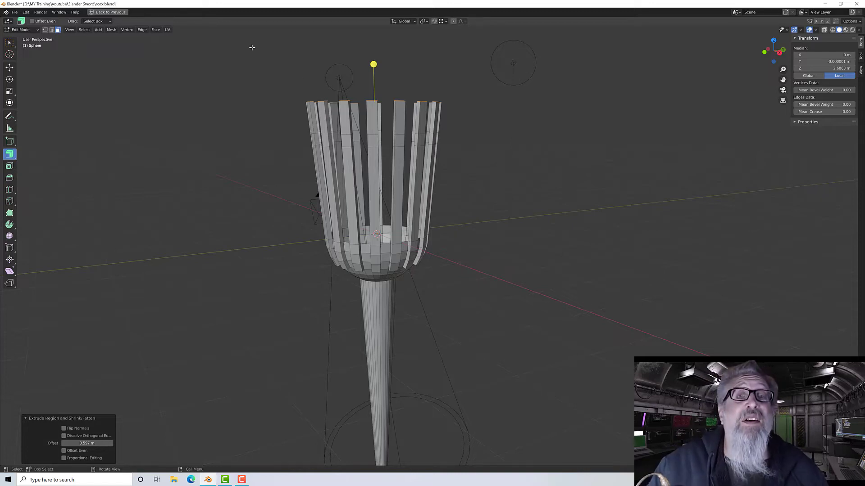
middle_click_drag(271, 95, 280, 110)
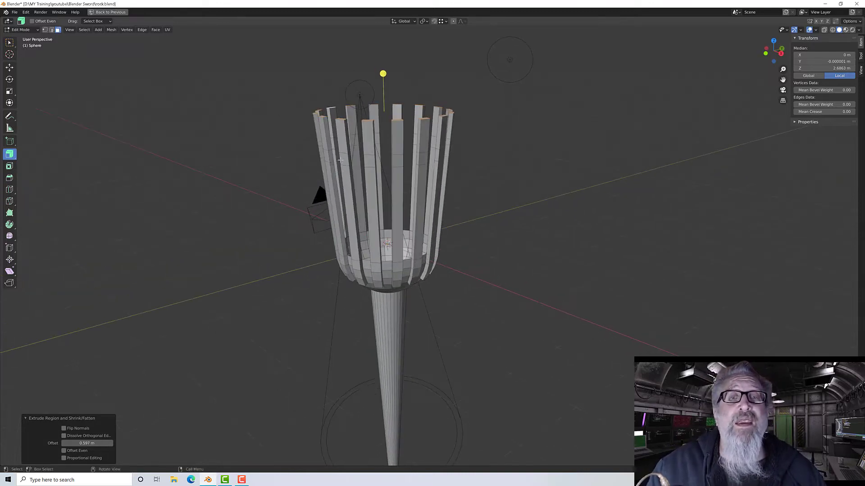
left_click(342, 159)
left_click(368, 159, "shift")
left_click(396, 160, "shift")
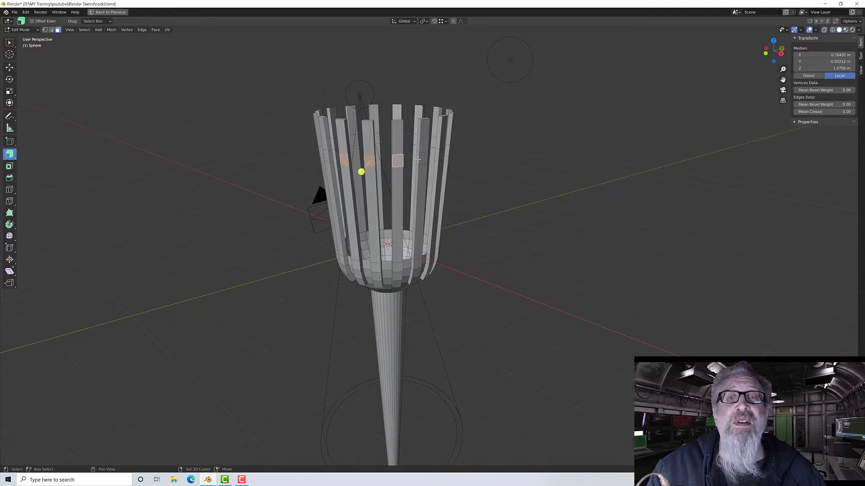
left_click(423, 158, "shift")
middle_click_drag(422, 159, 346, 141)
left_click(359, 145, "shift")
left_click(384, 144, "shift")
left_click(396, 136, "shift")
left_click(408, 137, "shift")
left_click(429, 136, "shift")
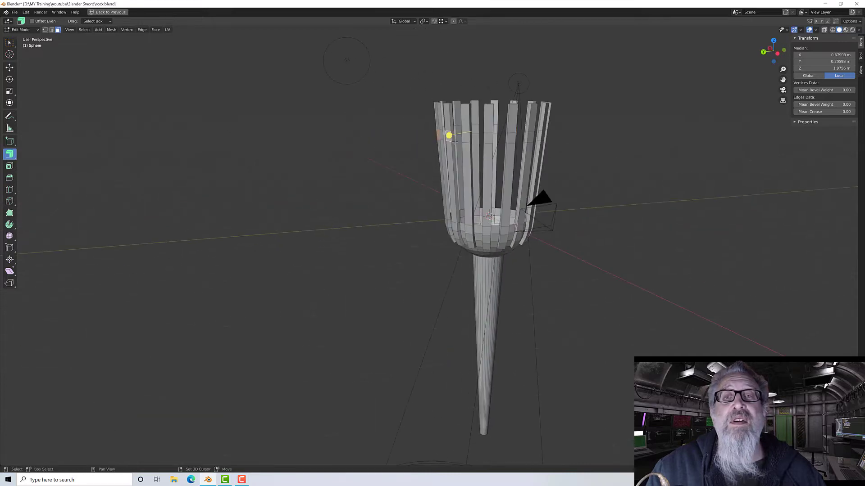
left_click(462, 139, "shift")
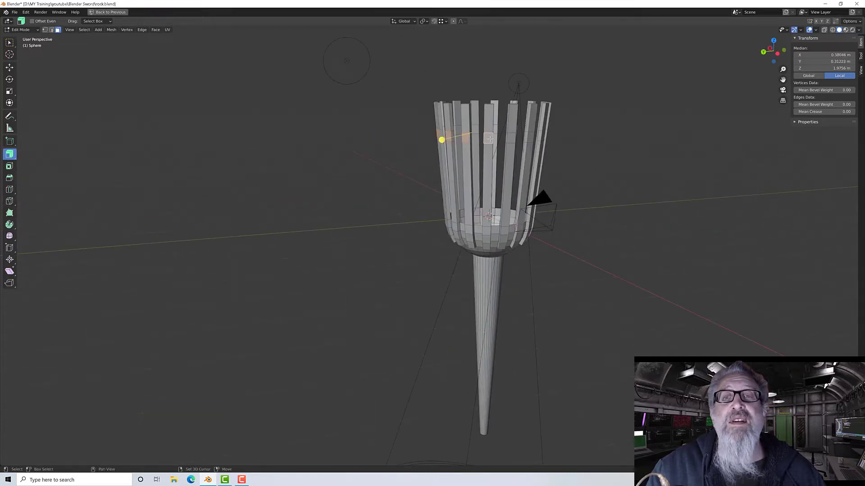
middle_click_drag(461, 140, 463, 167)
left_click(480, 144, "shift")
left_click(459, 145, "shift")
left_click(483, 147, "shift")
left_click(509, 148, "shift")
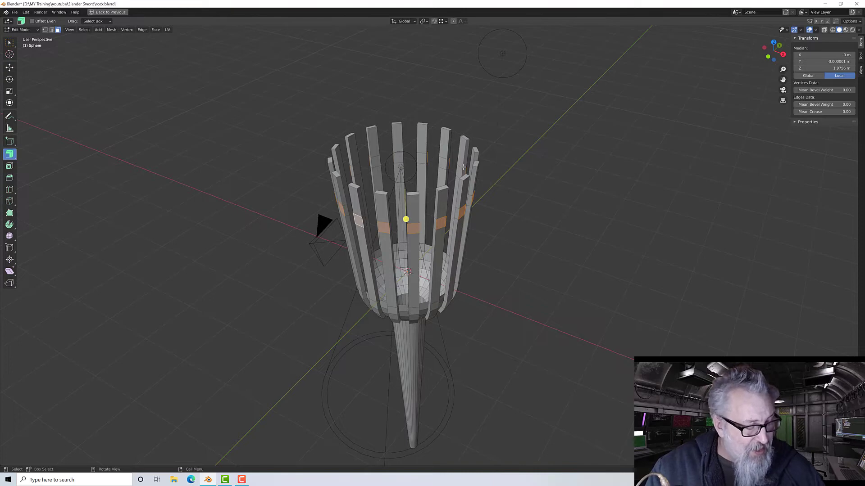
Duplicate the selected ring of faces in place and hide all the unselected geometry
key("shift+d")
right_click(410, 139)
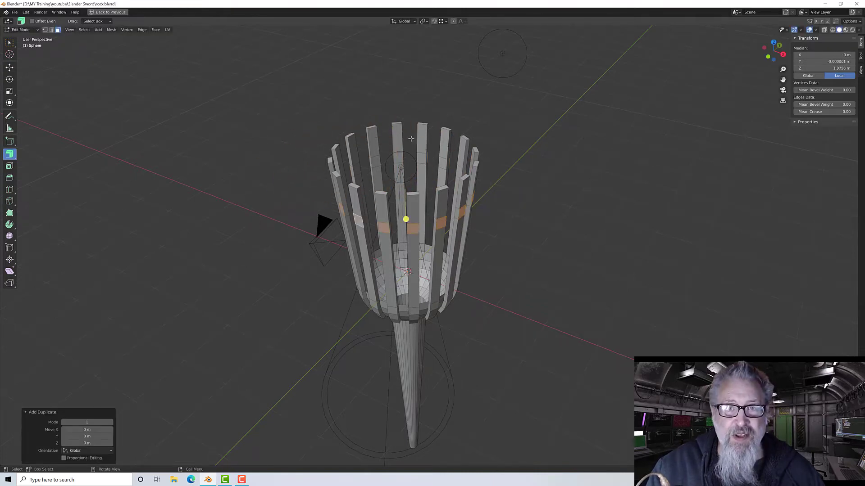
middle_click_drag(410, 139, 428, 152)
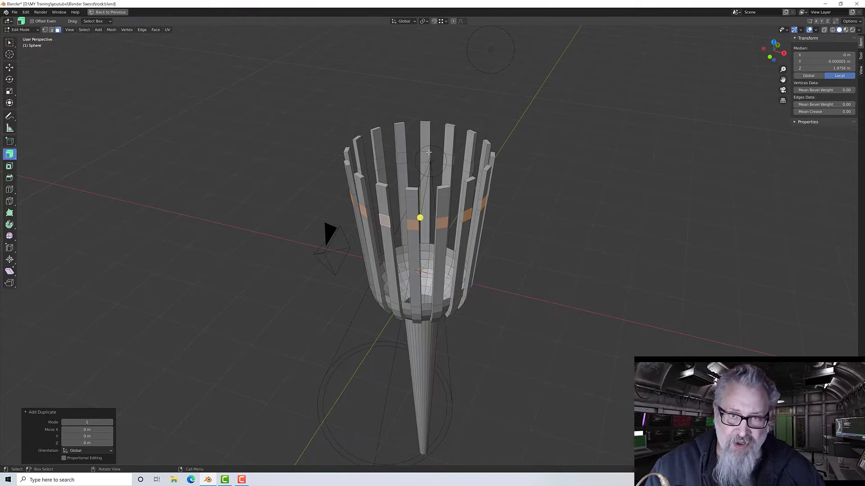
key("shift+h")
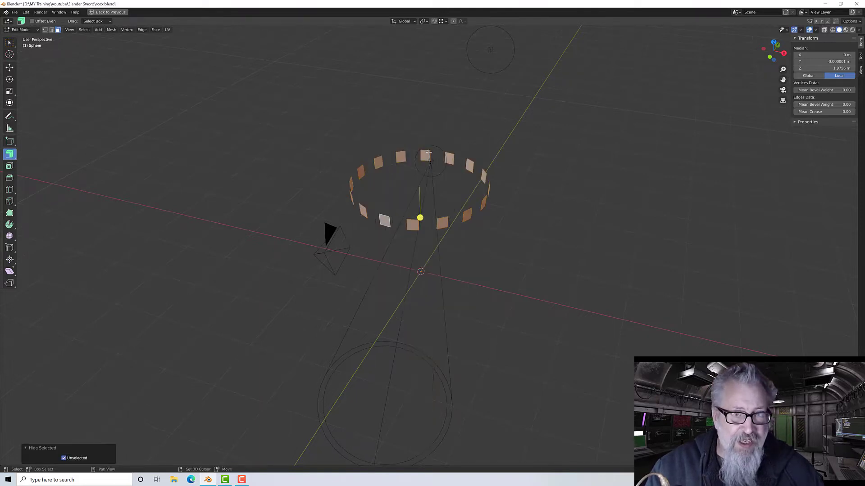
In edge select mode, join two neighbouring faces of the ring with Bridge Edge Loops between their facing vertical edges
middle_click_drag(319, 168, 316, 179)
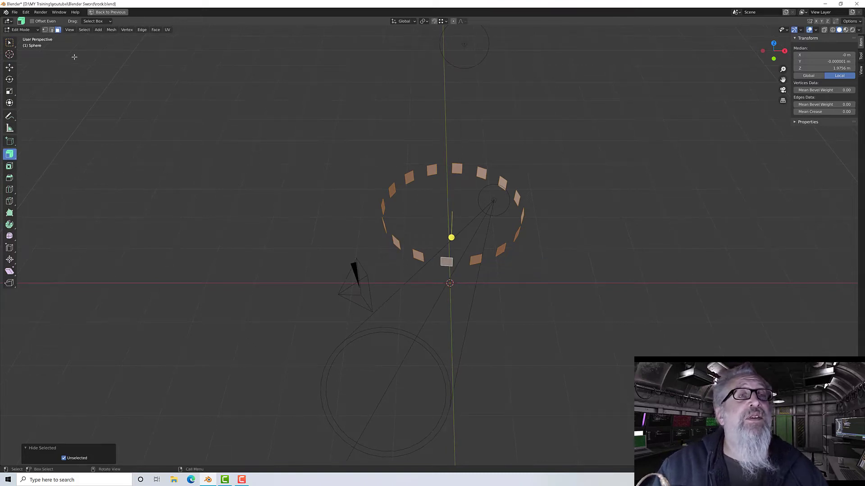
left_click(52, 30)
middle_click_drag(418, 270, 418, 269)
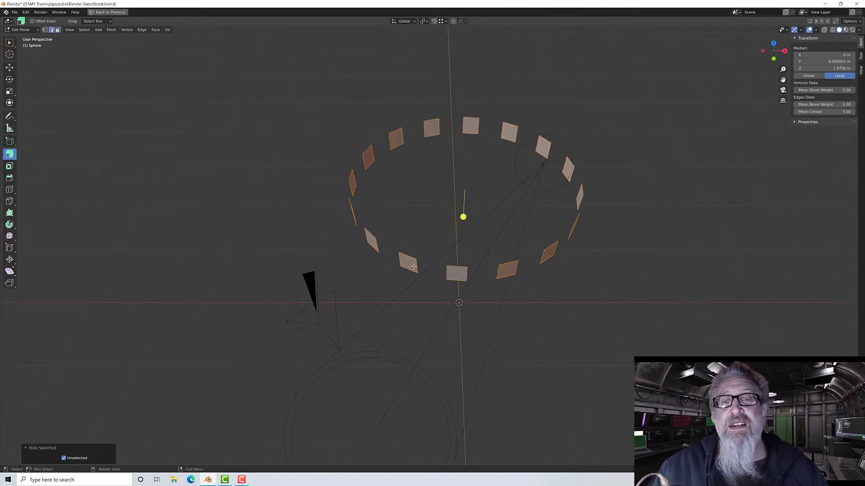
left_click(418, 269)
left_click(427, 282, "shift")
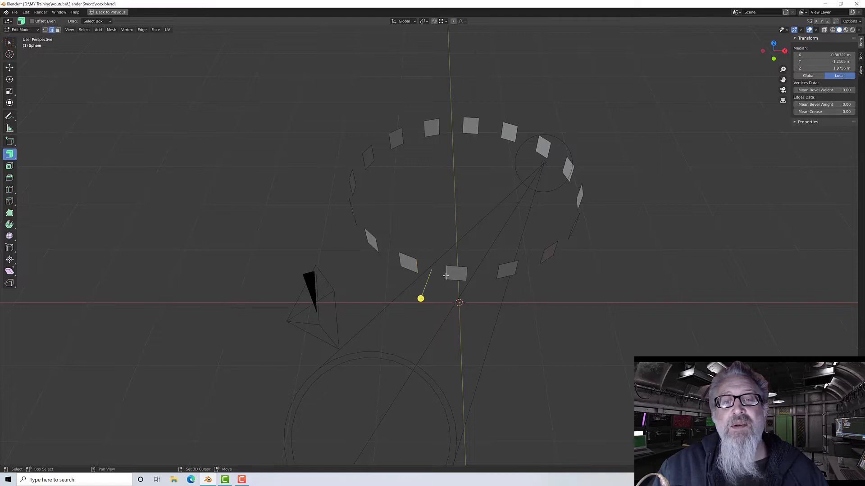
key("F3")
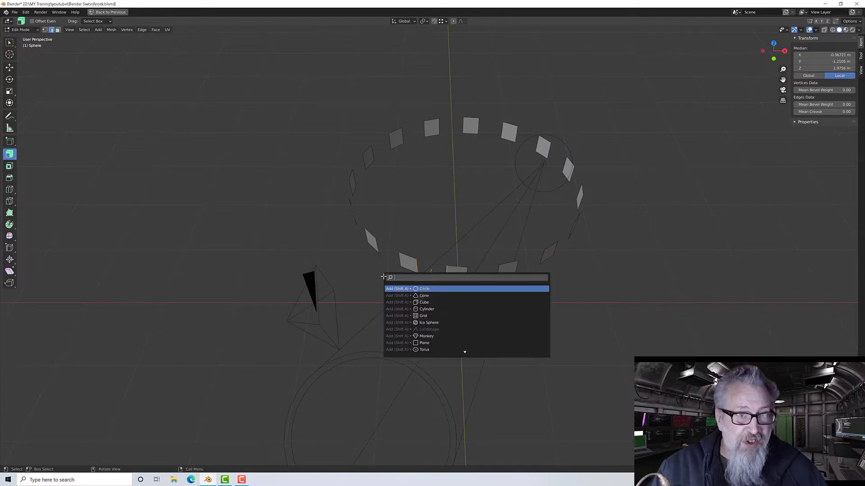
type("B")
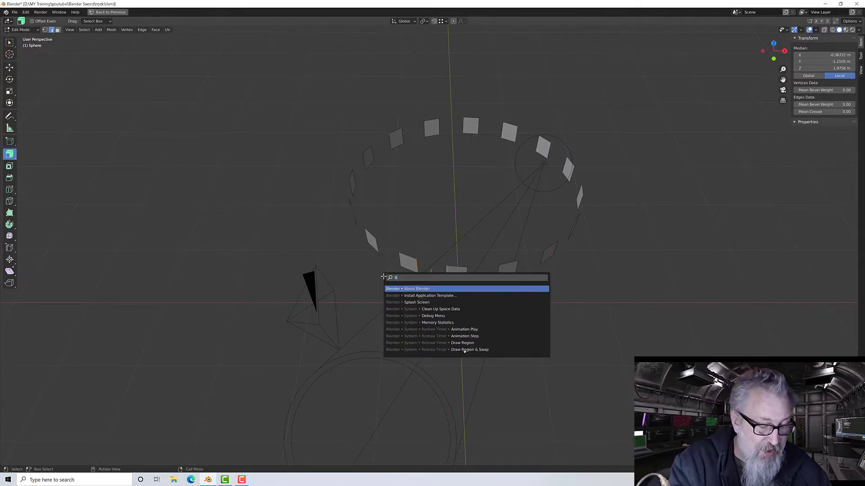
type("RIDGE")
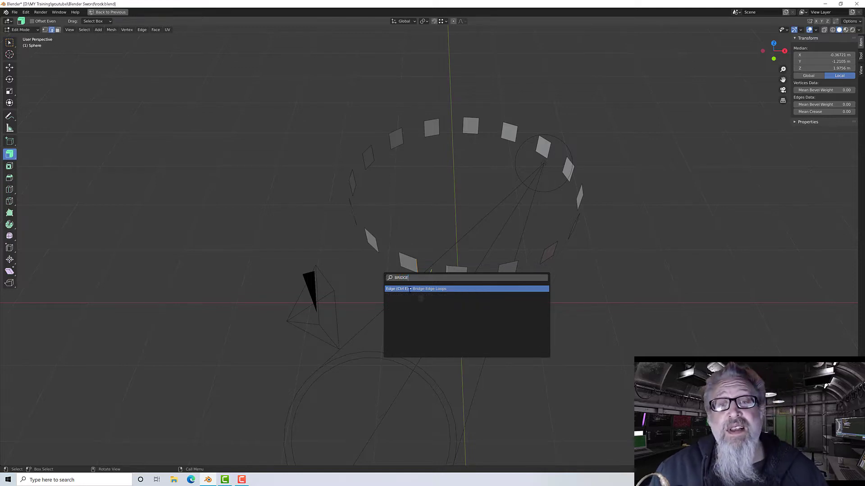
left_click(420, 289)
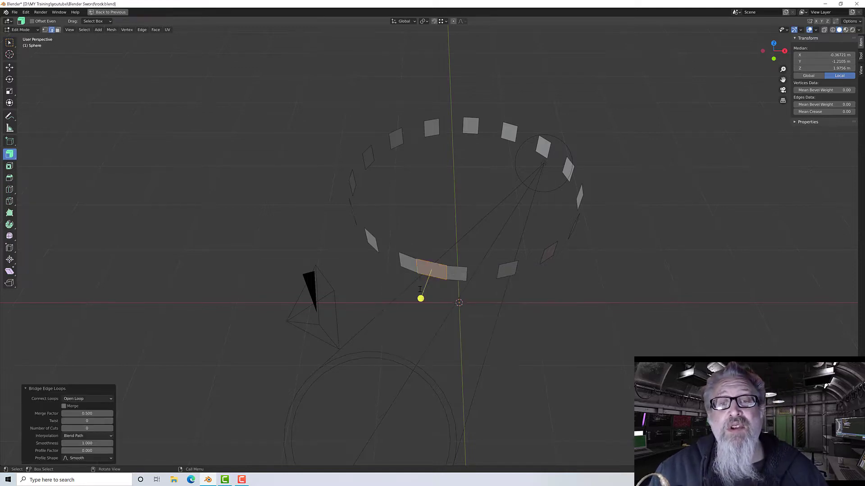
Close the next three gaps along the ring one at a time with Bridge Edge Loops between the facing vertical edges
left_click(468, 273)
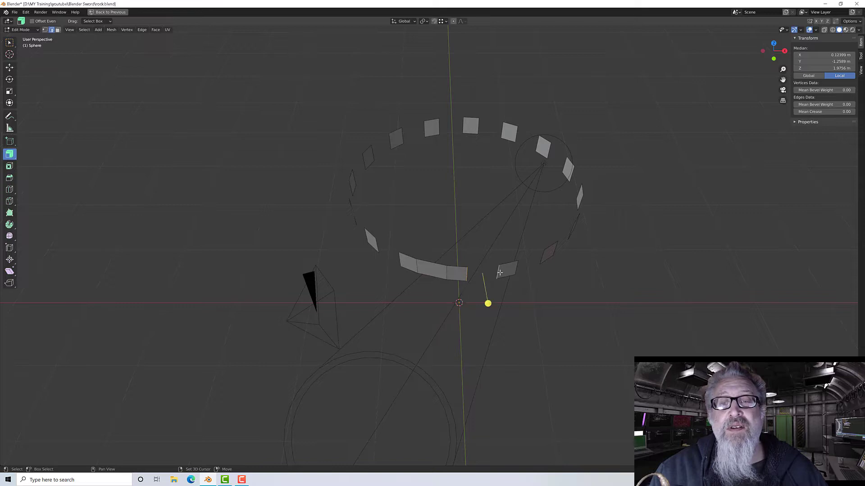
key("F3")
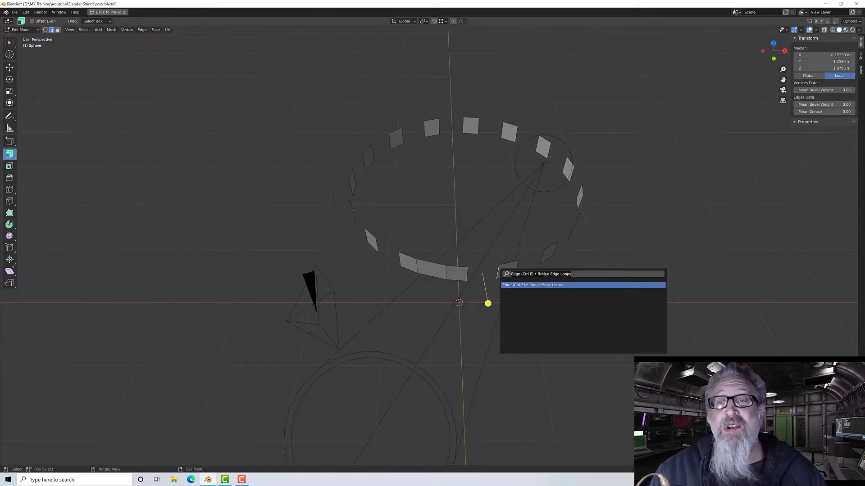
left_click(539, 286)
middle_click_drag(536, 286, 316, 236)
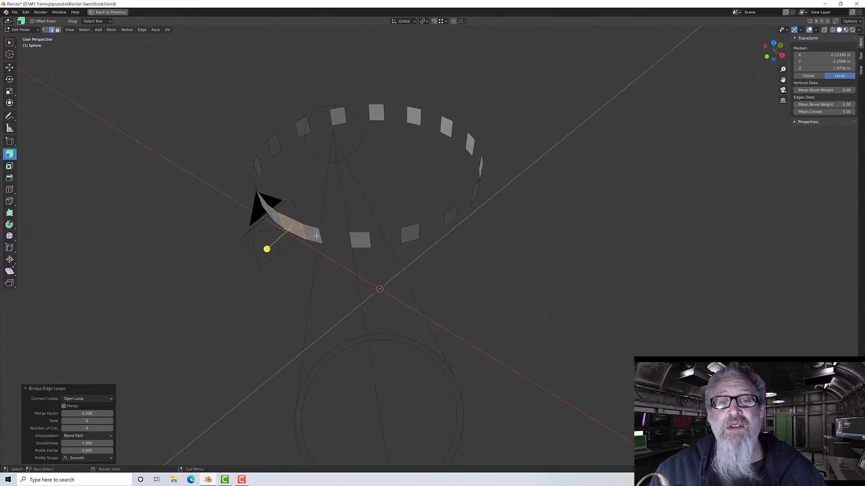
left_click(318, 236)
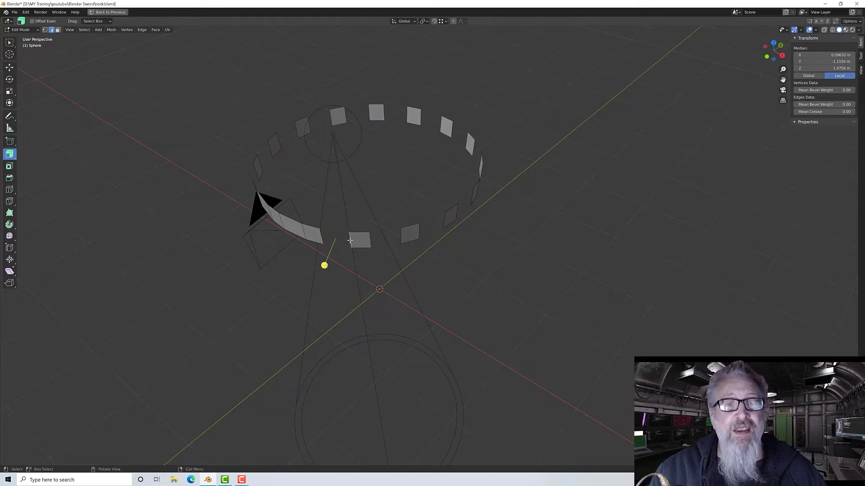
key("F3")
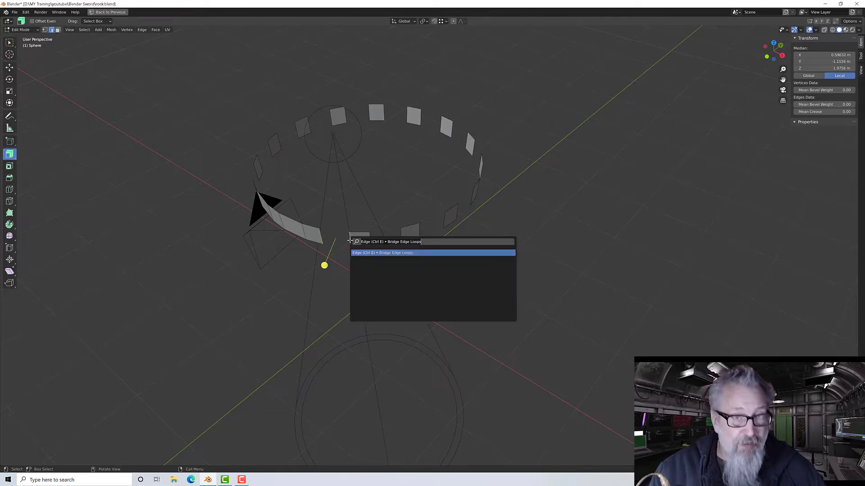
left_click(384, 253)
left_click(369, 240)
left_click(402, 234, "shift")
middle_click_drag(404, 238, 388, 242)
key("F3")
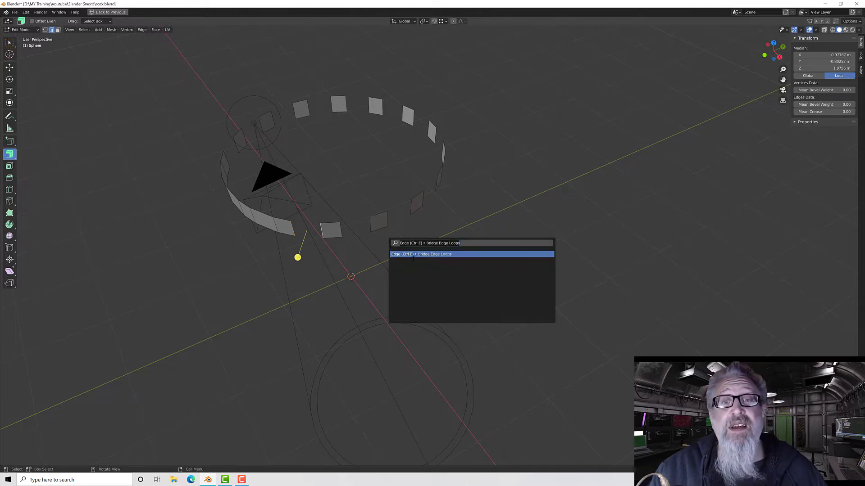
key("Return")
Select the facing vertical edges of the next two gaps together and bridge them in one operation
left_click(341, 230)
left_click(371, 223, "shift")
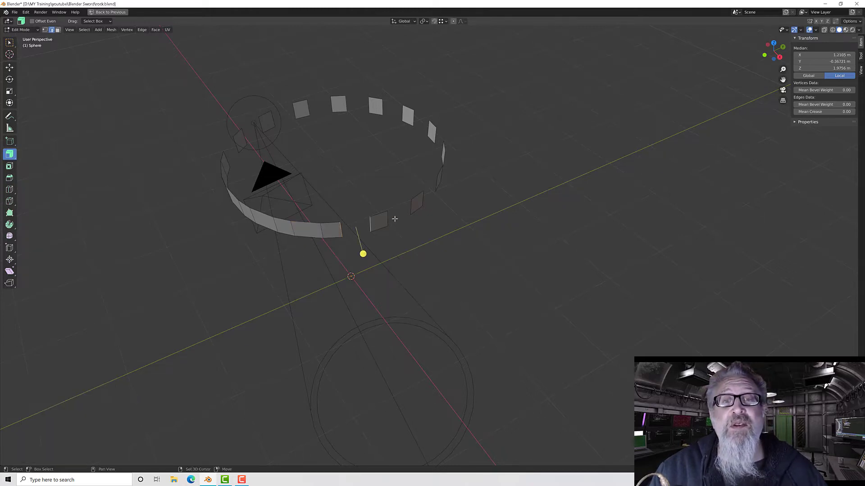
left_click(389, 217, "shift")
left_click(409, 207, "shift")
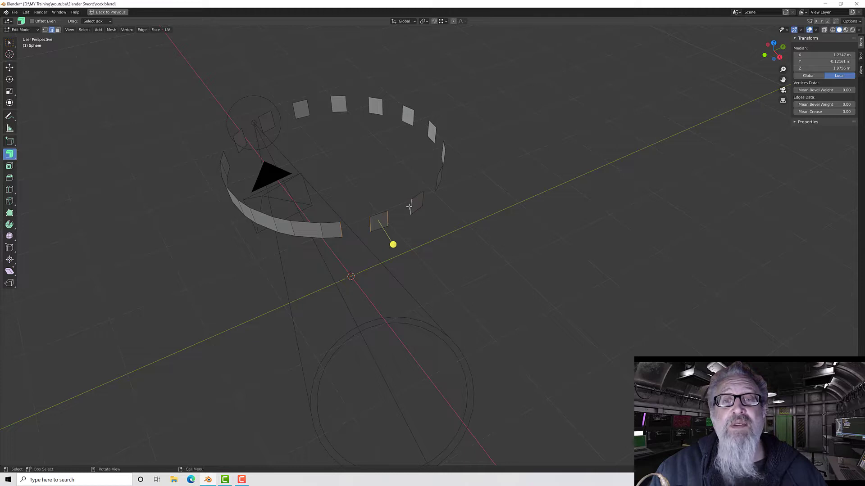
key("F3")
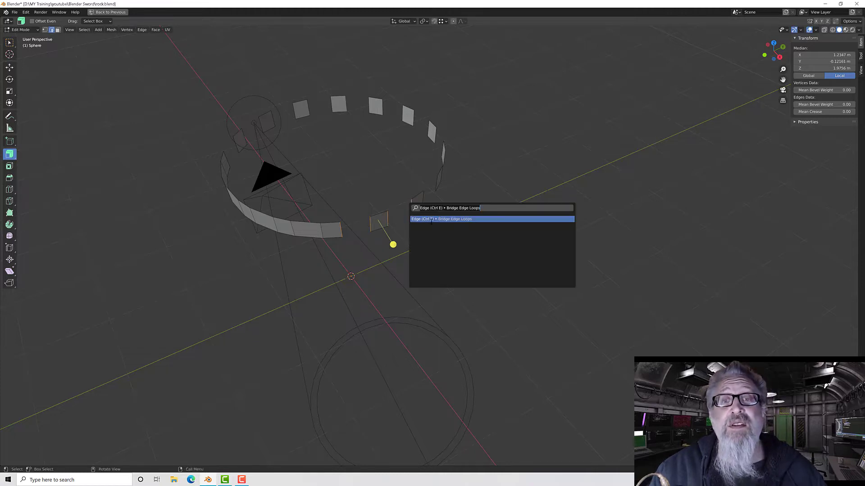
left_click(431, 219)
Select the facing vertical edges of the following four gaps and close them all with a single Bridge Edge Loops
middle_click_drag(431, 220, 406, 222)
middle_click_drag(350, 206, 312, 228)
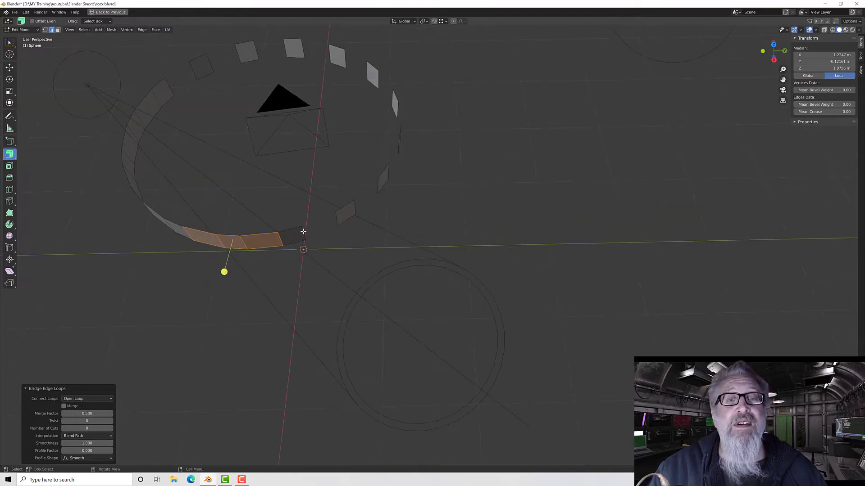
left_click(303, 232)
left_click(337, 220, "shift")
left_click(355, 206, "shift")
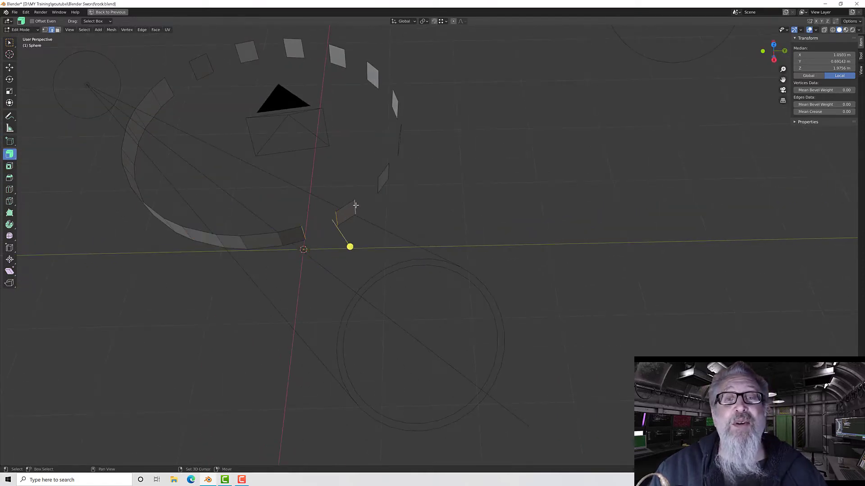
left_click(377, 186, "shift")
middle_click_drag(382, 191, 357, 195)
left_click(342, 139, "shift")
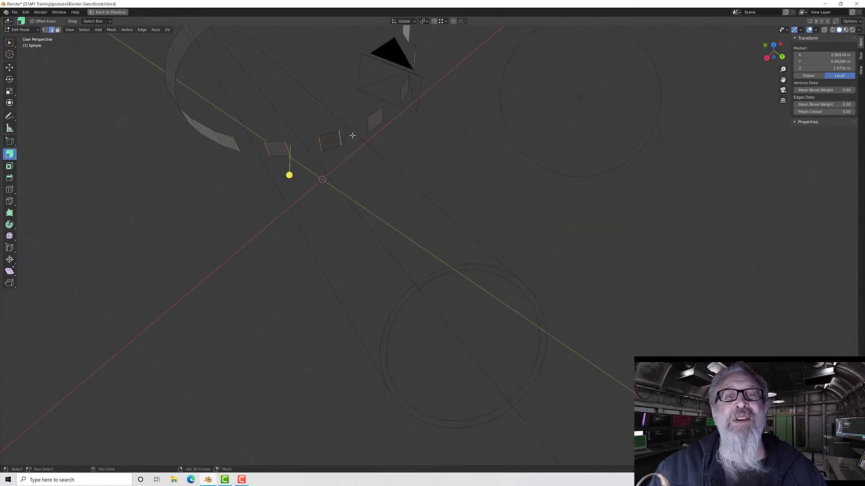
left_click(367, 125, "shift")
left_click(382, 116, "shift")
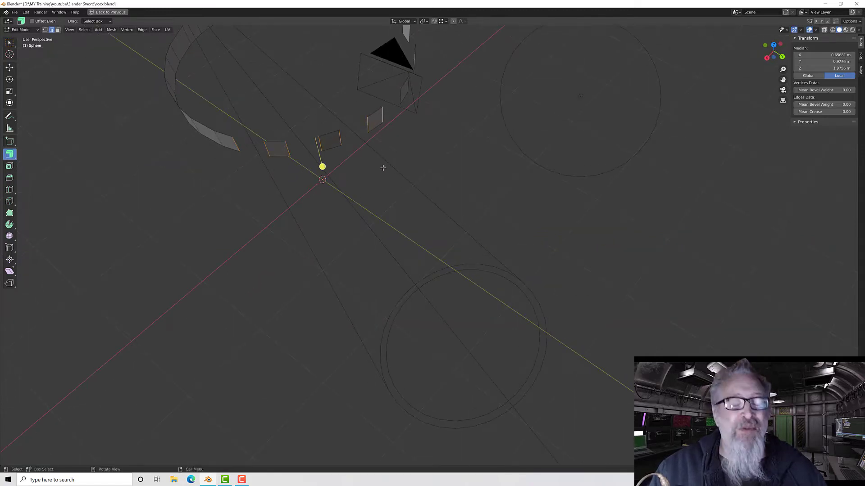
key("F3")
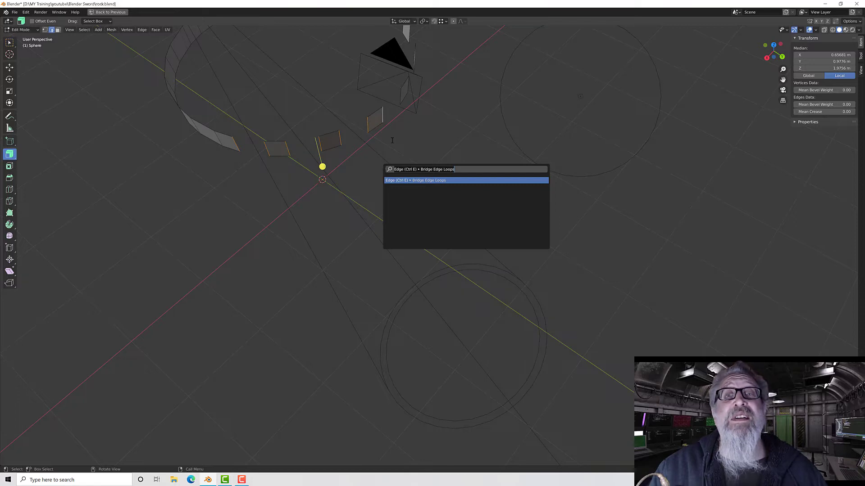
key("Return")
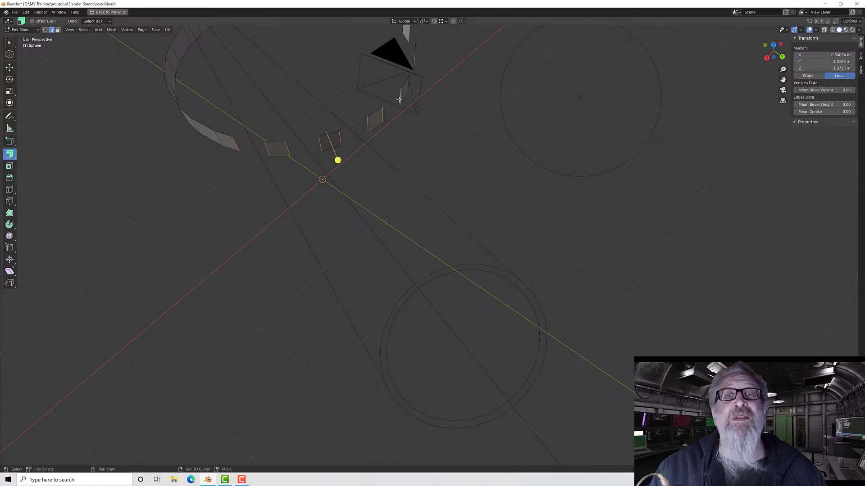
key("F3")
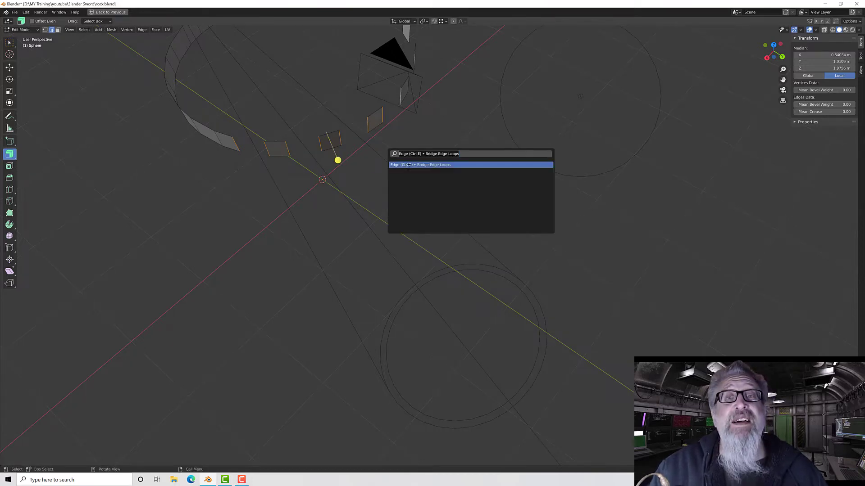
key("Return")
Select the facing vertical edges of the remaining gaps and close the ring with a single Bridge Edge Loops
middle_click_drag(407, 165, 350, 184)
left_click(334, 207)
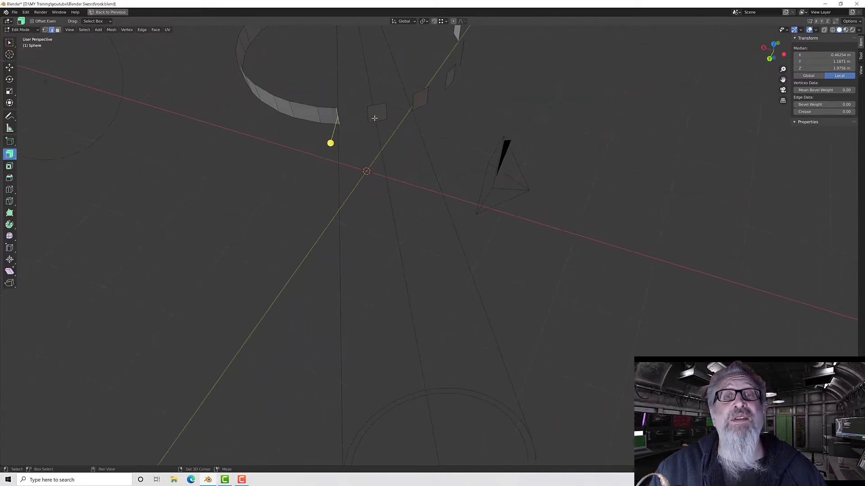
left_click(372, 115, "shift")
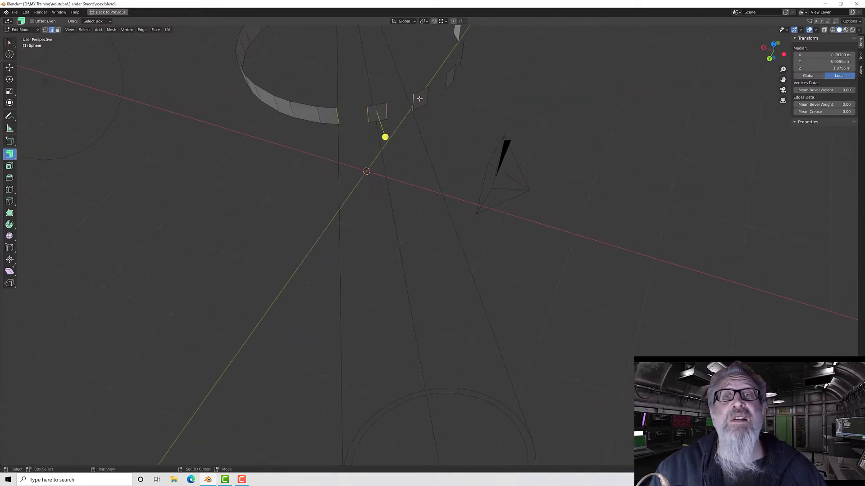
middle_click_drag(421, 97, 491, 155)
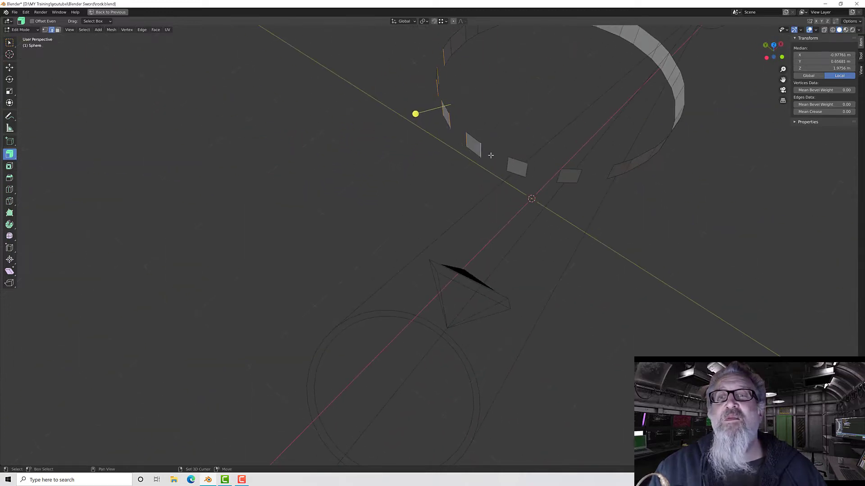
left_click(508, 162, "shift")
left_click(526, 168, "shift")
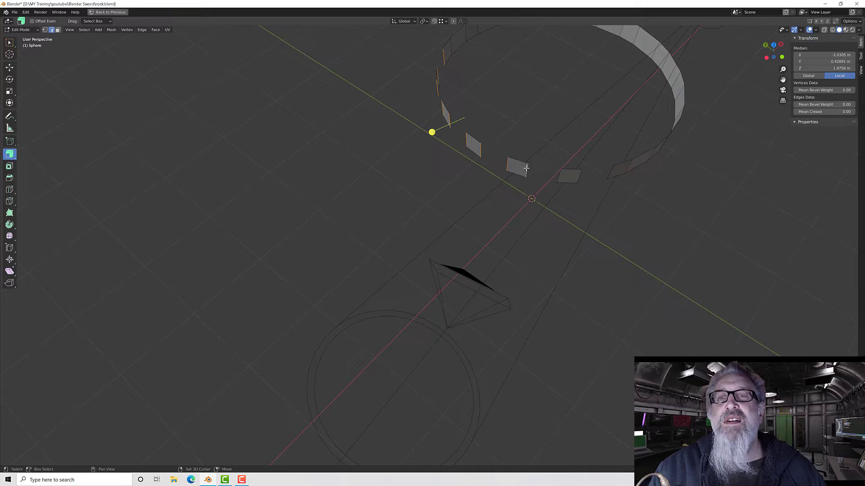
left_click(558, 175, "shift")
left_click(579, 177, "shift")
middle_click_drag(579, 176, 550, 169)
key("F3")
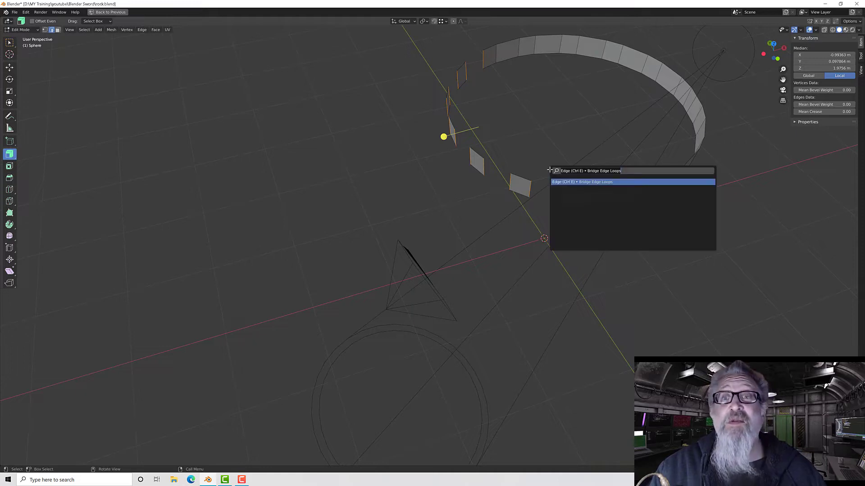
key("Return")
middle_click_drag(573, 182, 488, 156)
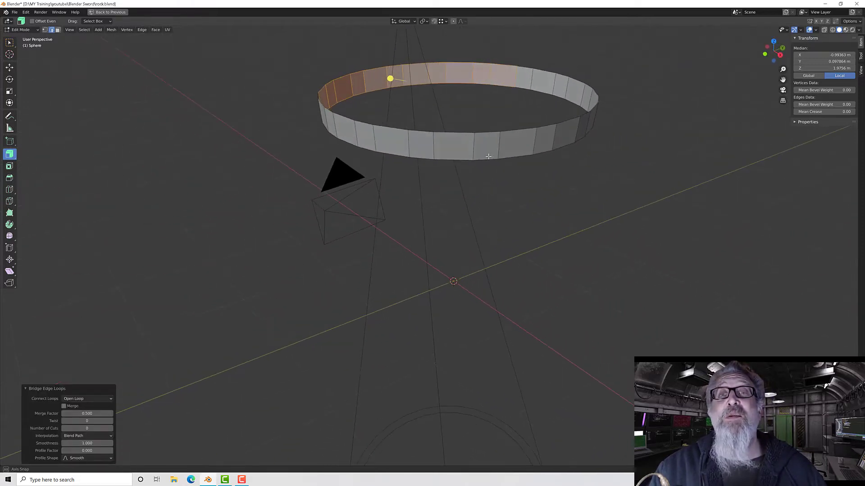
Turn on X-ray, select the entire ring, and extrude it outward along its normals by about 0.0755 m
left_click(61, 36)
scroll(258, 80, "down", 2)
middle_click_drag(253, 117, 237, 118)
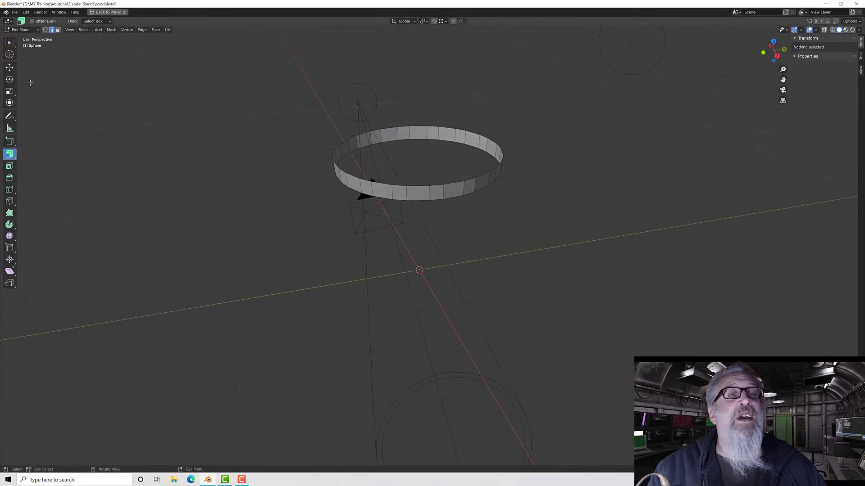
left_click(823, 31)
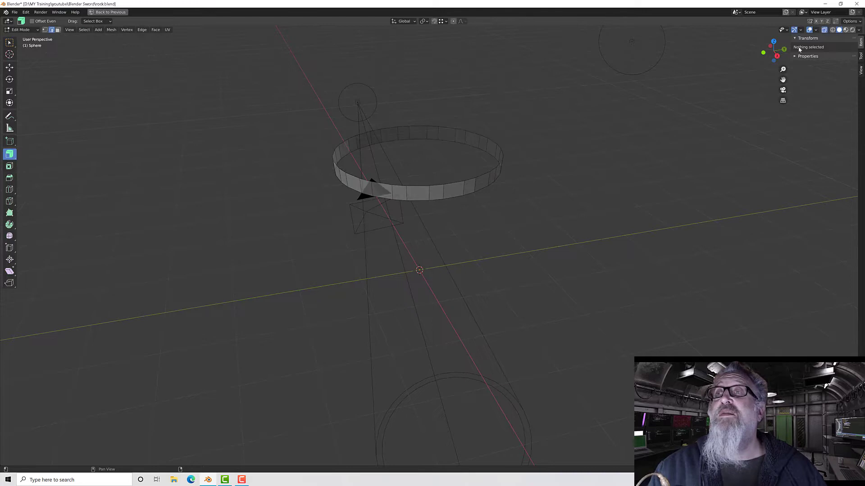
left_click_drag(269, 97, 542, 230)
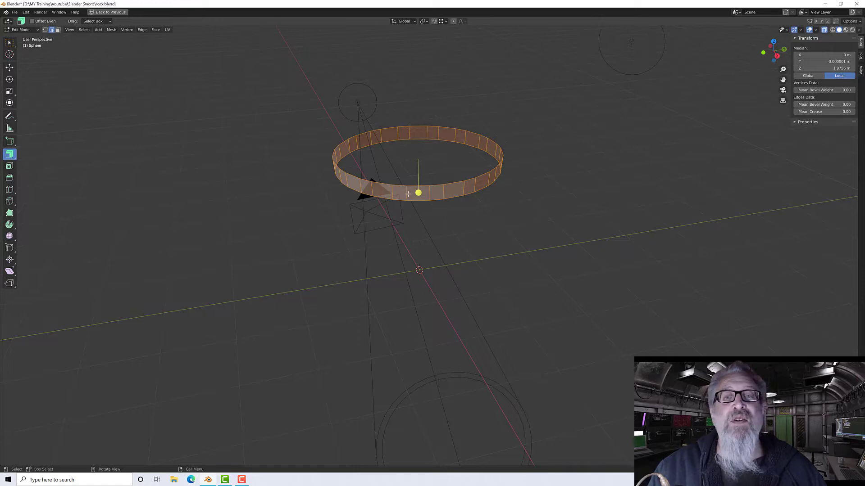
left_click_drag(418, 193, 414, 193)
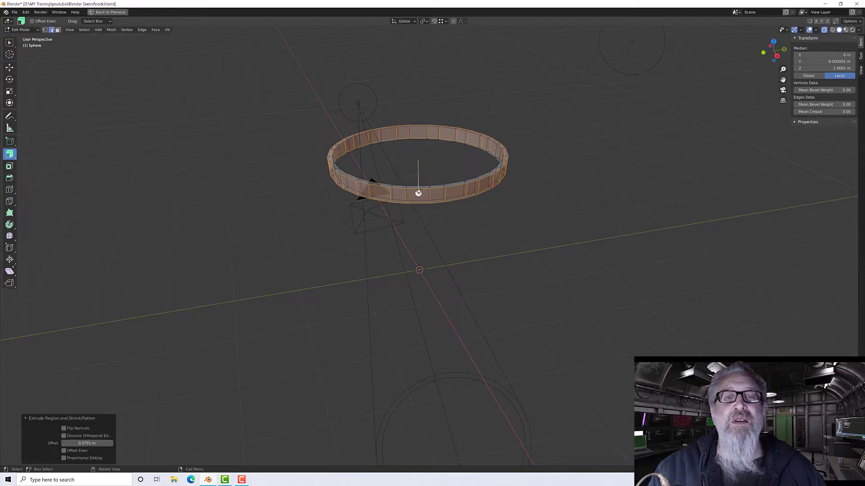
middle_click_drag(320, 200, 557, 166)
Reveal the hidden stem, bowl and bars so the whole torch is shown with the thickened band
key("alt+h")
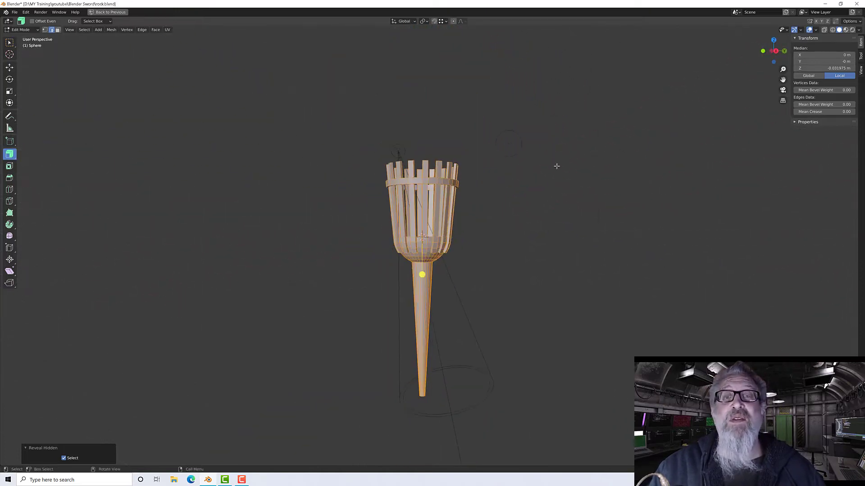
middle_click_drag(510, 240, 474, 290)
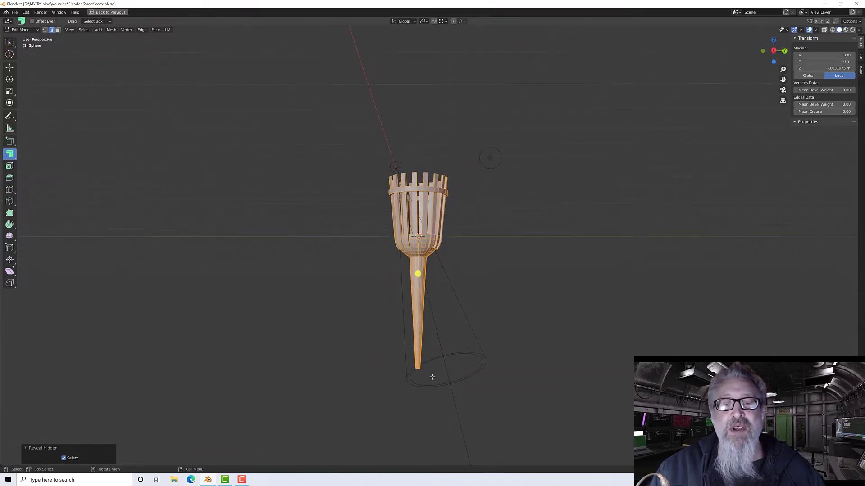
middle_click_drag(432, 376, 370, 352)
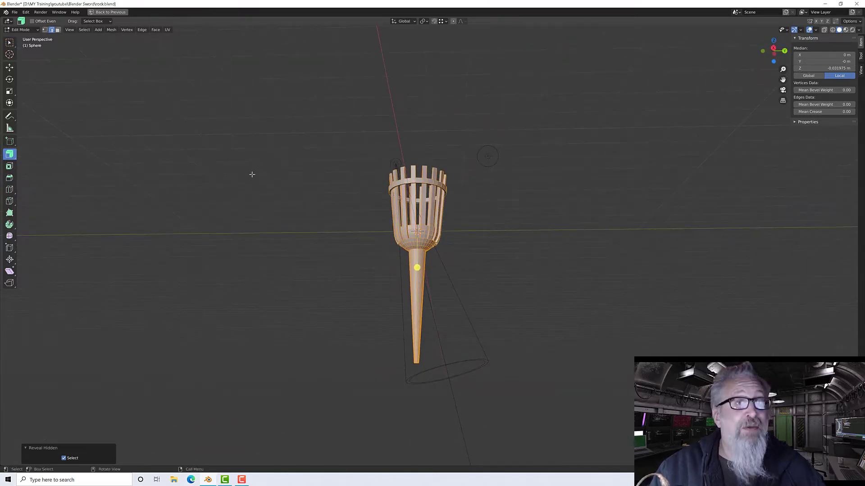
Select the bottom end of the stem and move it down about 5.48 m along Z to lengthen the stem
left_click(10, 42)
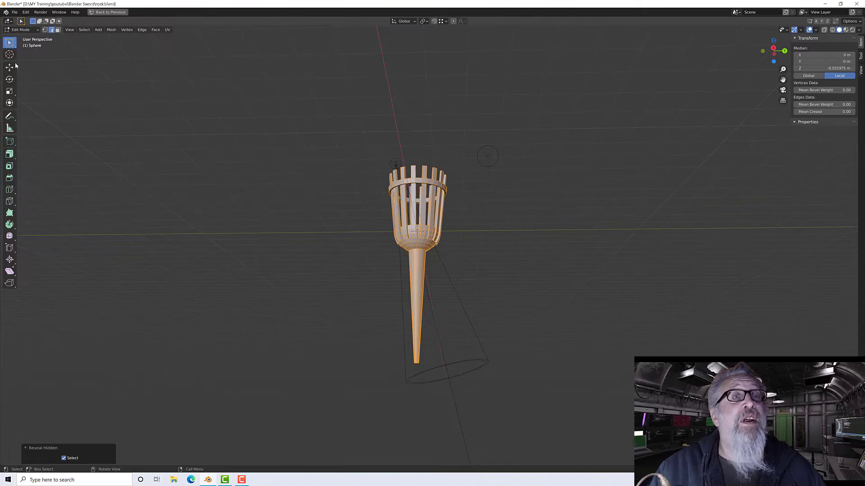
left_click(418, 364)
middle_click_drag(440, 361, 385, 299)
left_click_drag(386, 299, 441, 332)
middle_click_drag(442, 331, 436, 378)
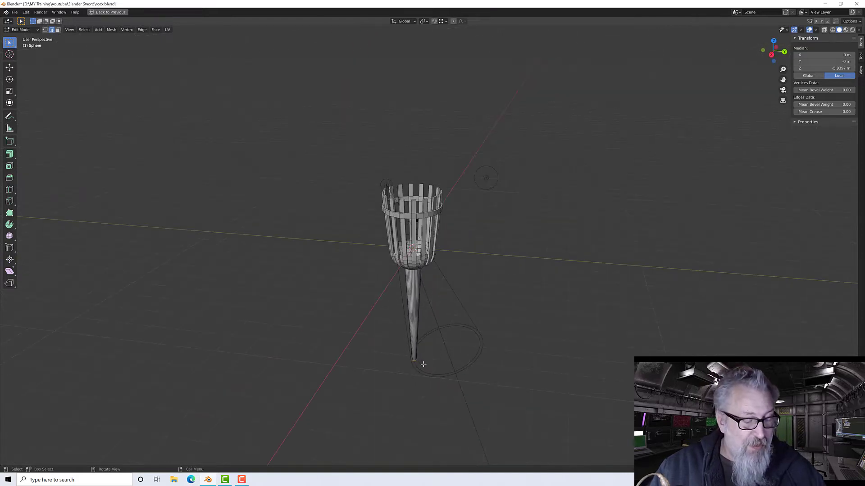
key("shift+space")
key("g")
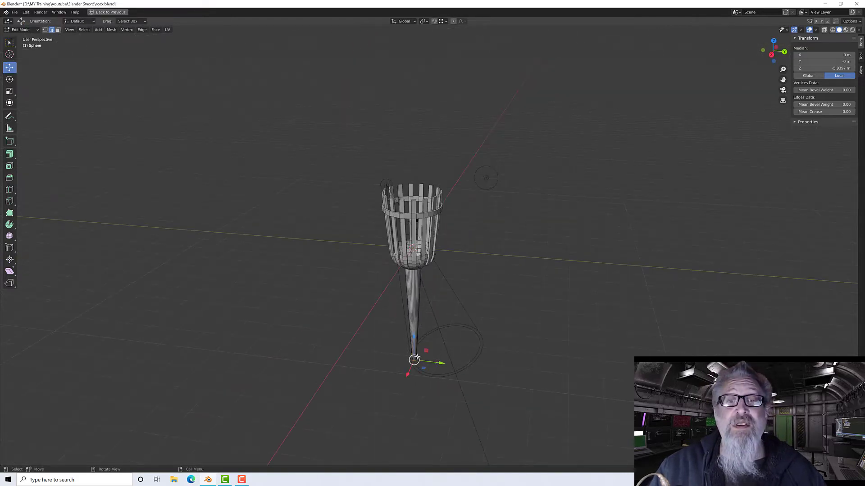
left_click_drag(415, 342, 432, 382)
middle_click_drag(433, 382, 410, 291)
Select the edge loop around the bowl's inner rim at the base of the bars and fill it with a face
scroll(413, 266, "up", 6)
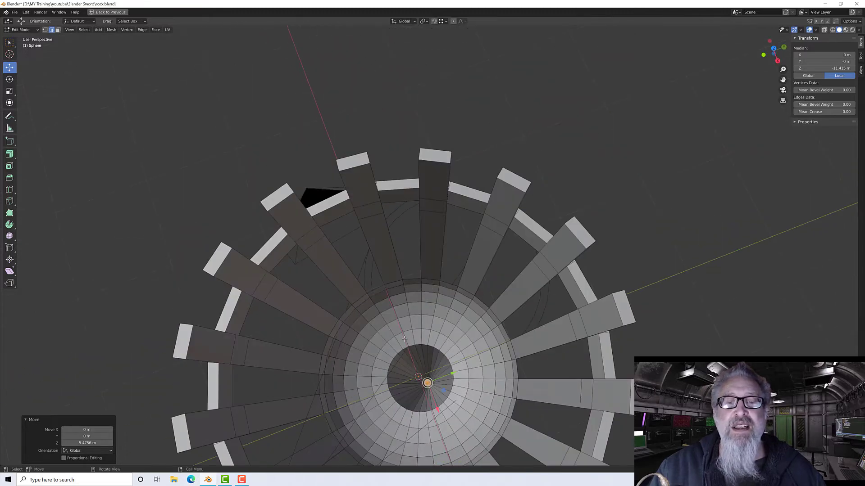
scroll(395, 329, "down", 2)
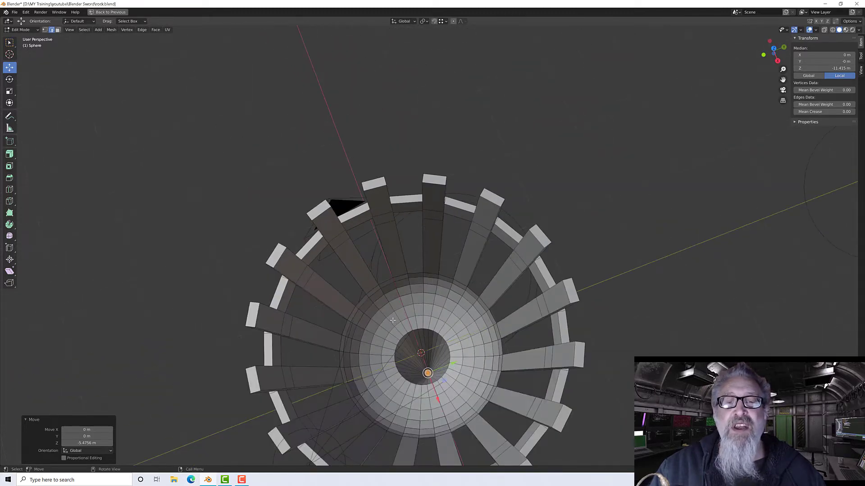
middle_click_drag(402, 324, 386, 399)
scroll(407, 270, "down", 4)
scroll(380, 343, "up", 5)
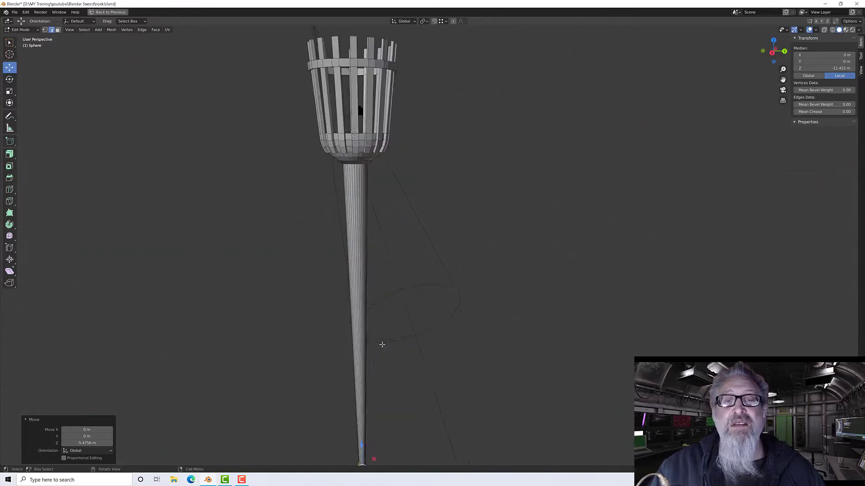
middle_click_drag(380, 289, 421, 374)
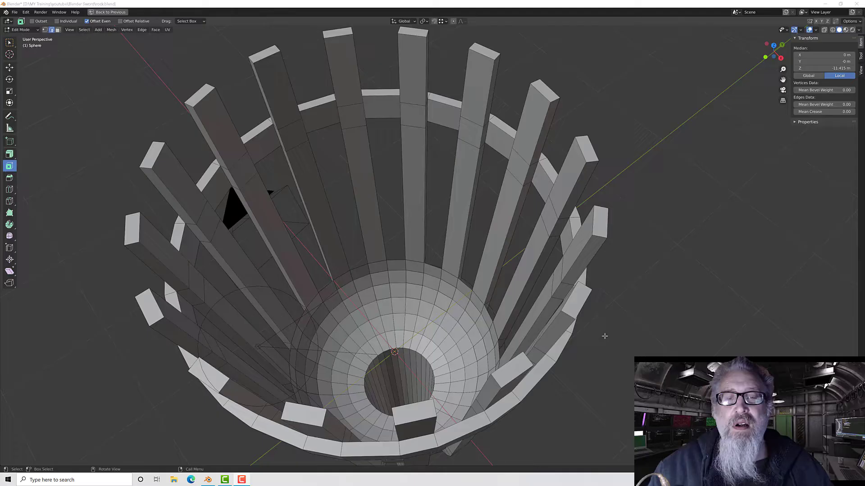
middle_click_drag(610, 336, 568, 328)
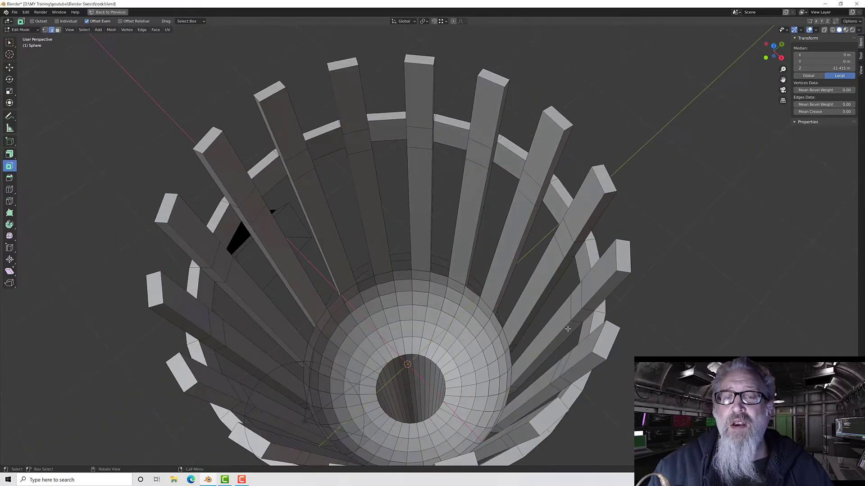
left_click(436, 273)
middle_click_drag(435, 273, 386, 271)
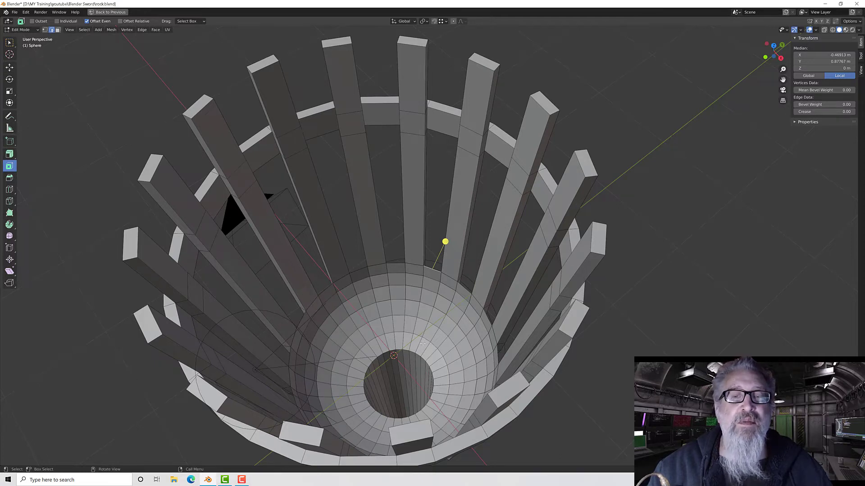
left_click(9, 42)
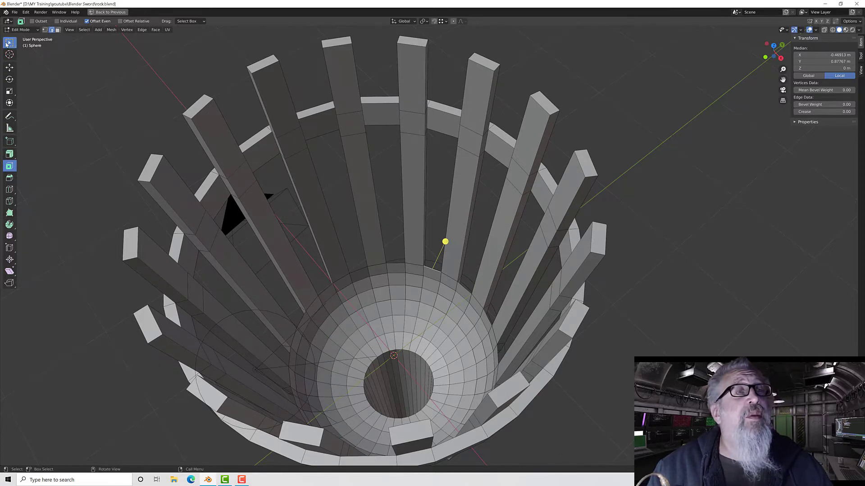
left_click(431, 262, "alt")
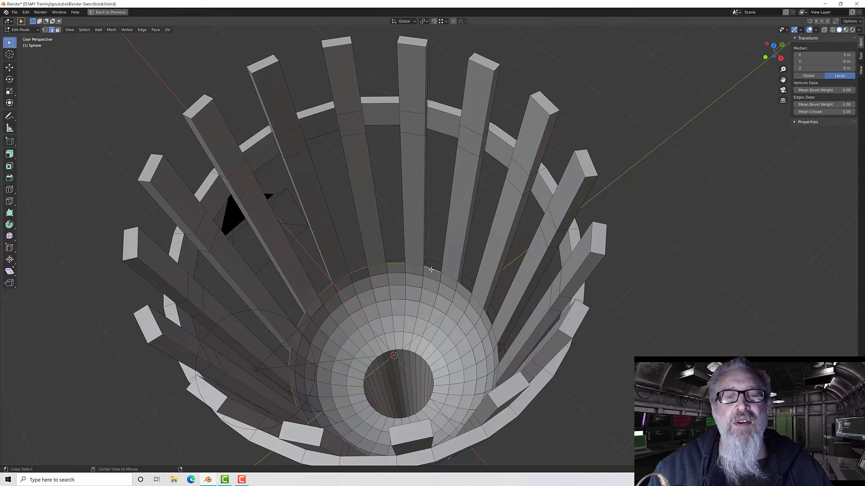
middle_click_drag(431, 263, 122, 228)
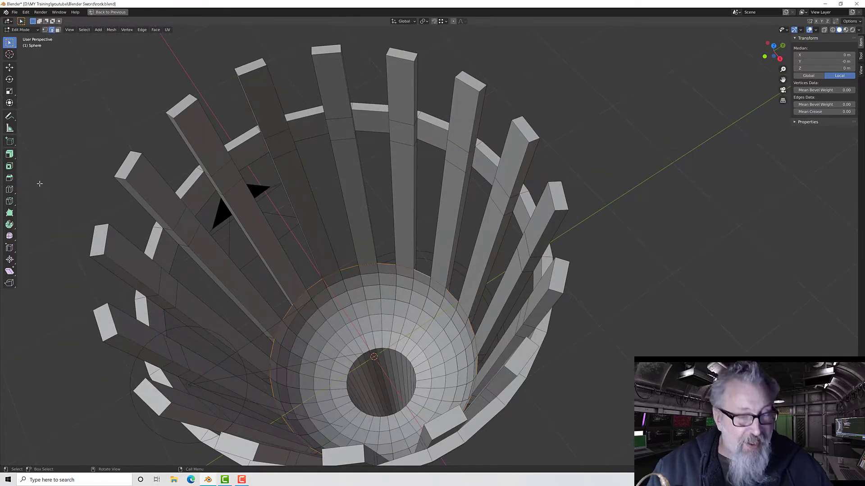
key("f")
mouse_move(128, 213)
middle_mouse_down()
mouse_move(126, 161)
mouse_move(131, 225)
middle_mouse_up()
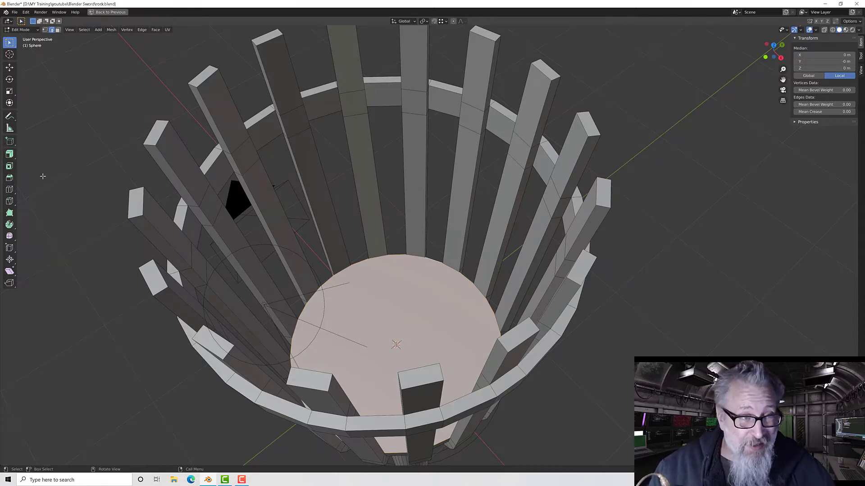
left_click(9, 166)
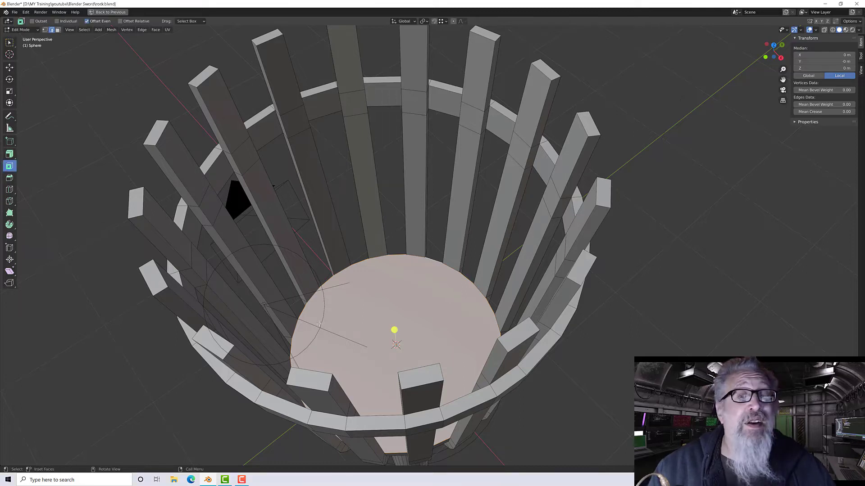
key("alt+a")
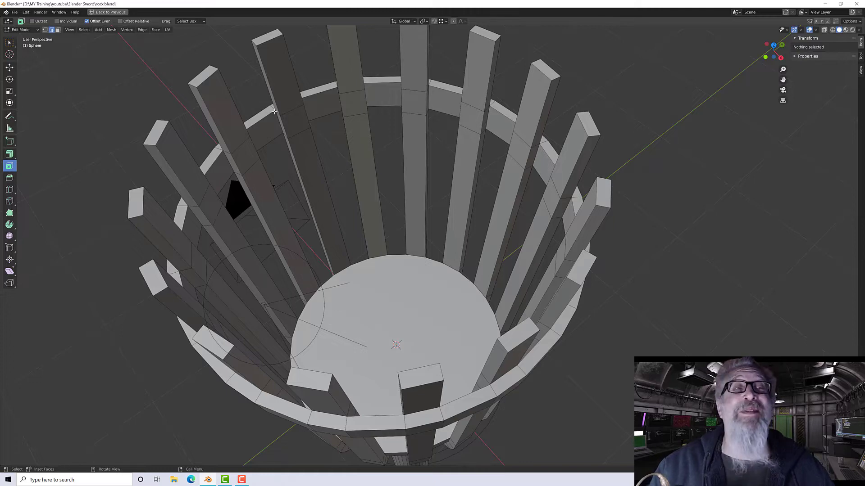
left_click(10, 43)
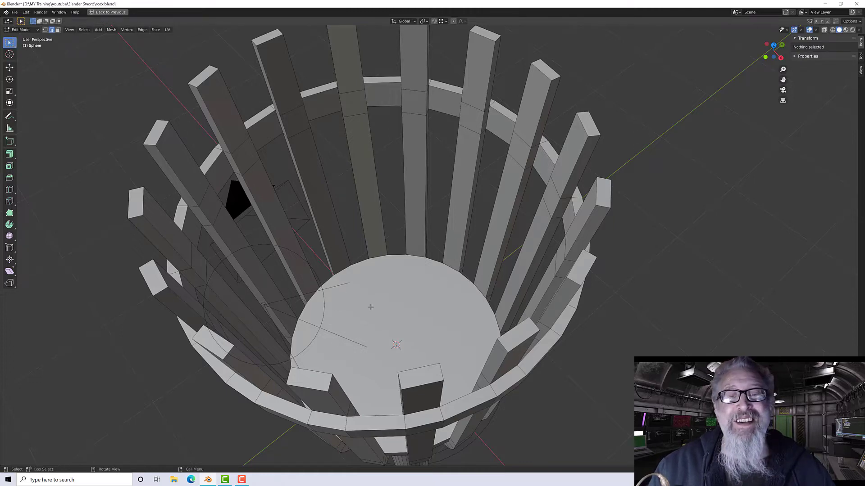
In face select mode, select the round face capping the bowl and inset it by about 0.089 m
middle_click_drag(533, 201, 521, 241)
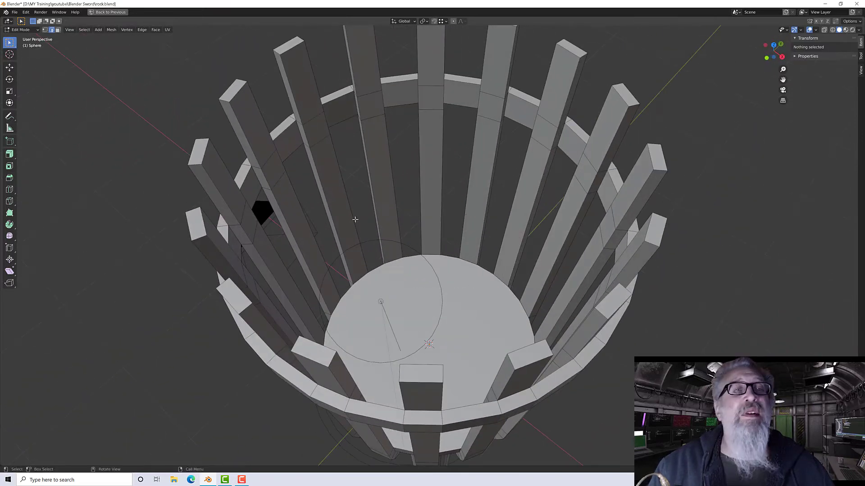
left_click(405, 312)
middle_click_drag(405, 312, 266, 283)
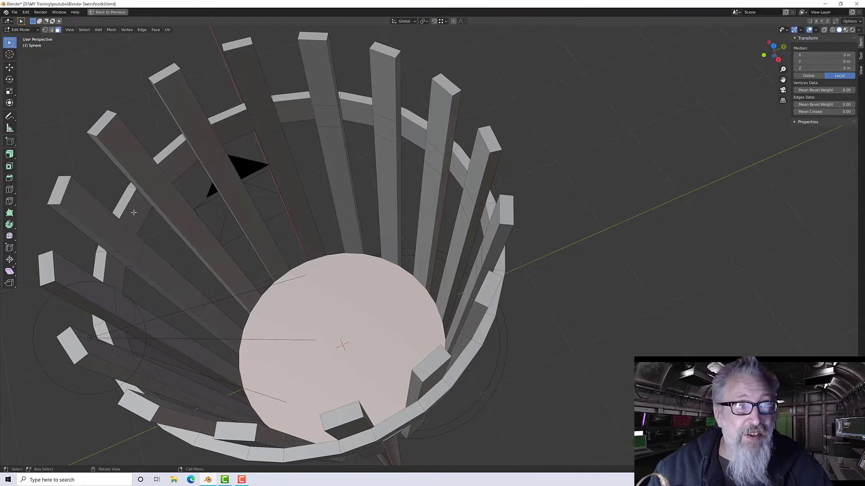
left_click(9, 166)
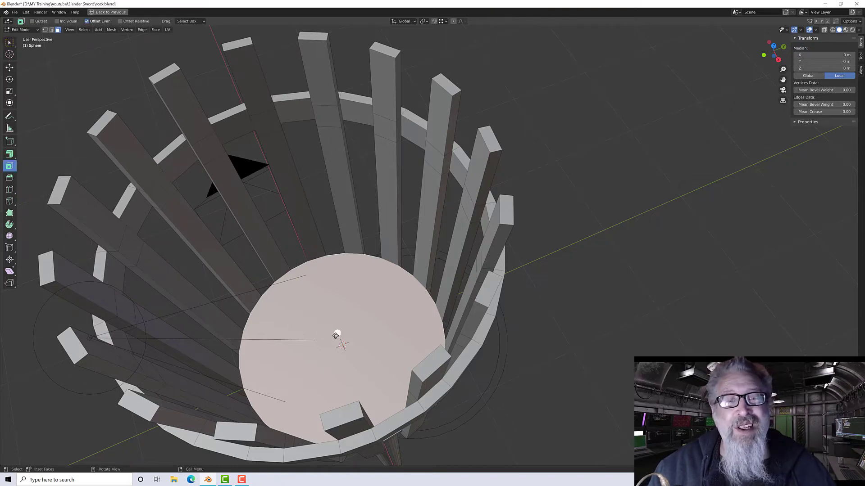
left_click_drag(336, 336, 341, 346)
Extrude the inset round face down into the bowl by about 0.158 m
left_click(9, 155)
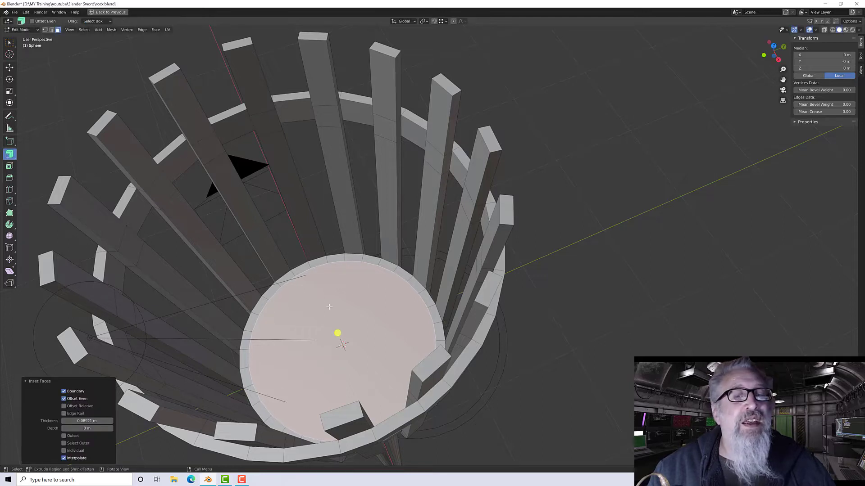
mouse_move(339, 334)
left_mouse_down()
mouse_move(343, 343)
mouse_move(340, 333)
left_mouse_up()
middle_click_drag(340, 332, 361, 354)
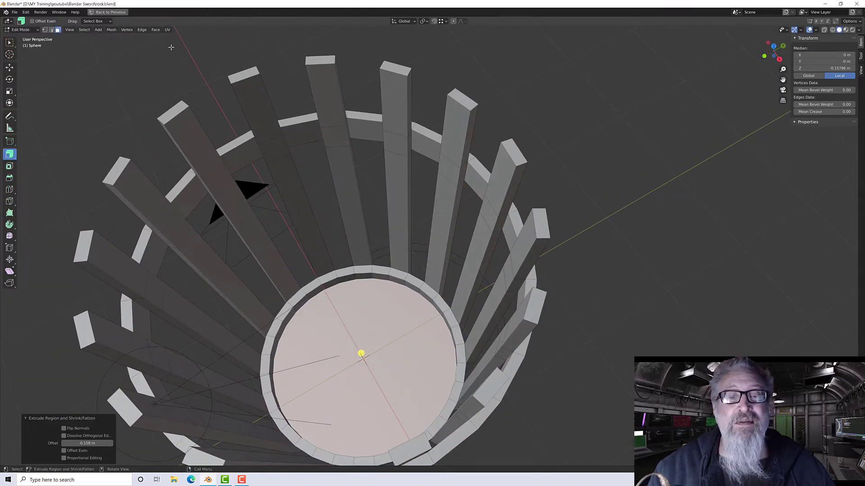
Triangulate the recessed round face at the base of the bowl
left_click(156, 30)
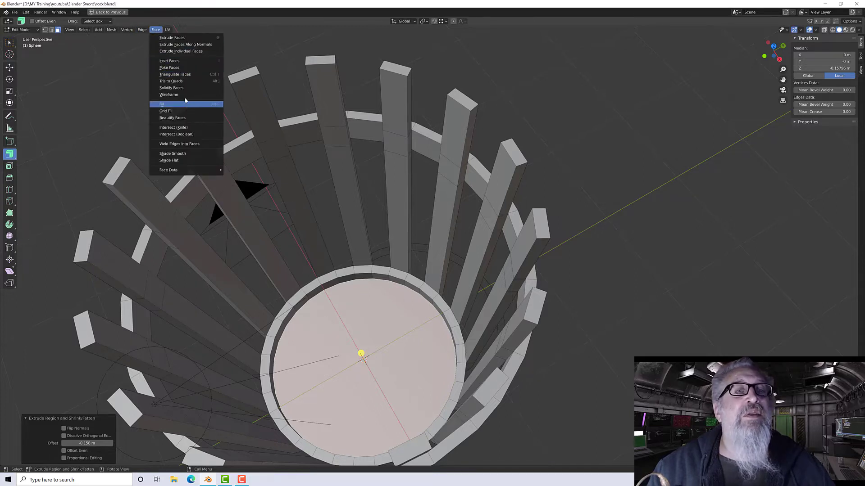
left_click(180, 74)
middle_click_drag(263, 224, 268, 249)
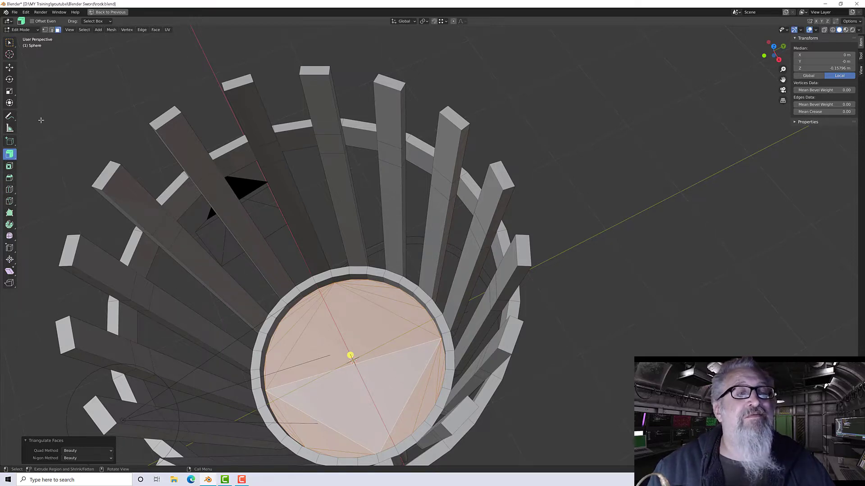
In edge select mode, select the edge loop around the bowl's rim and bevel it with a width of about 0.0113 m
left_click(51, 30)
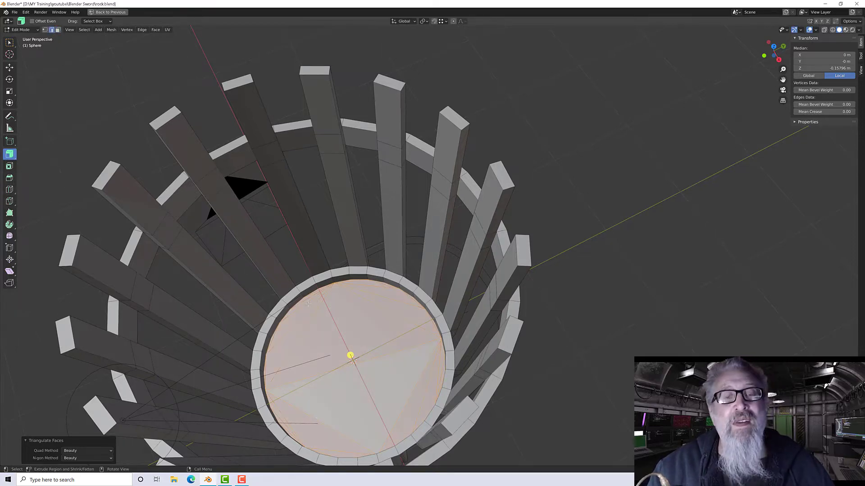
left_click(307, 287, "shift")
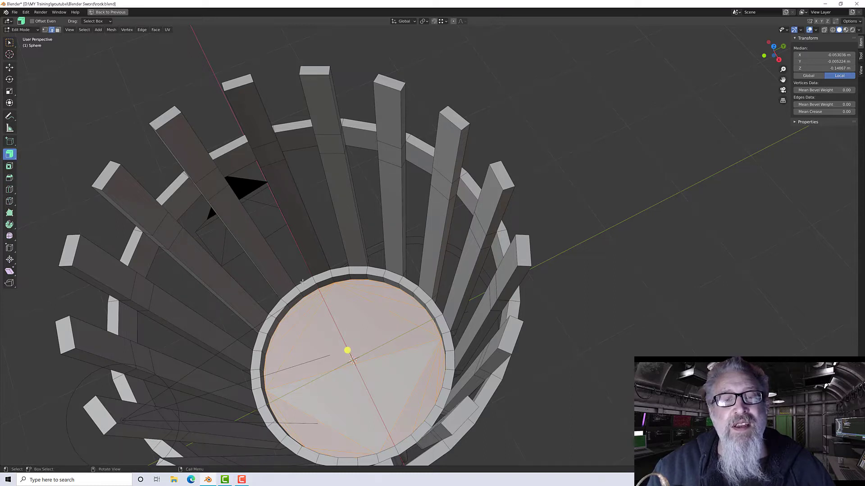
left_click(306, 282, "ctrl")
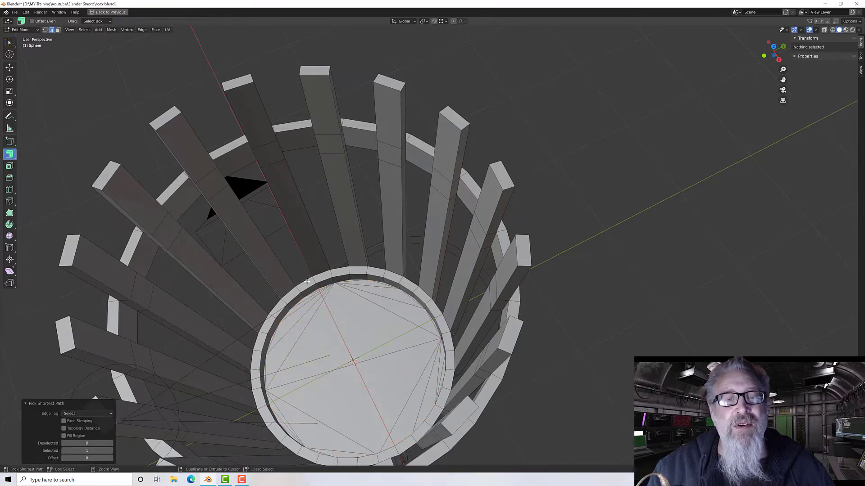
left_click(308, 283, "ctrl")
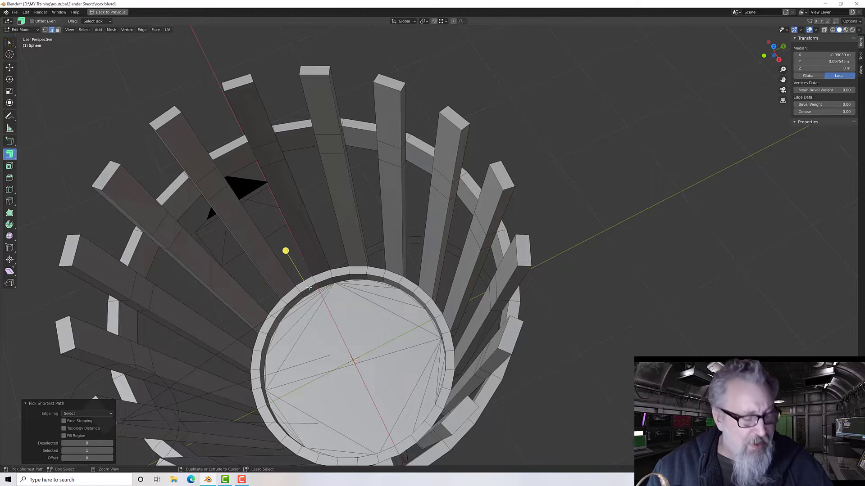
left_click(309, 287, "alt")
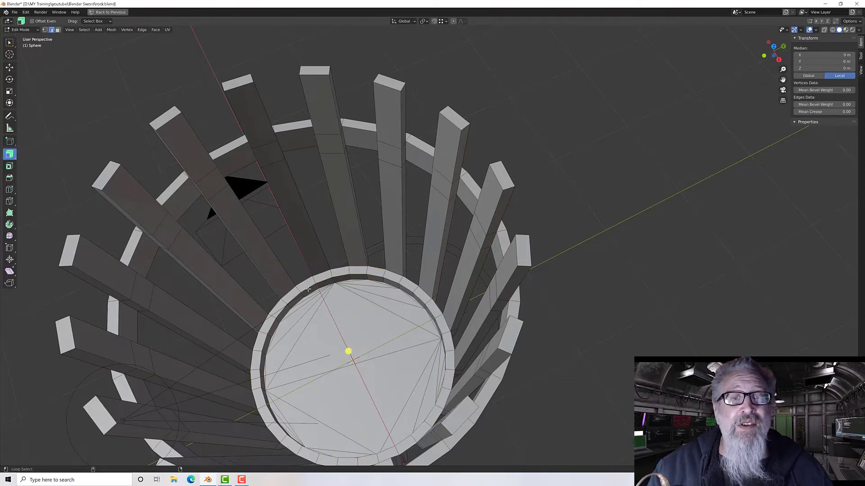
middle_click_drag(309, 287, 328, 295)
scroll(331, 296, "up", 2)
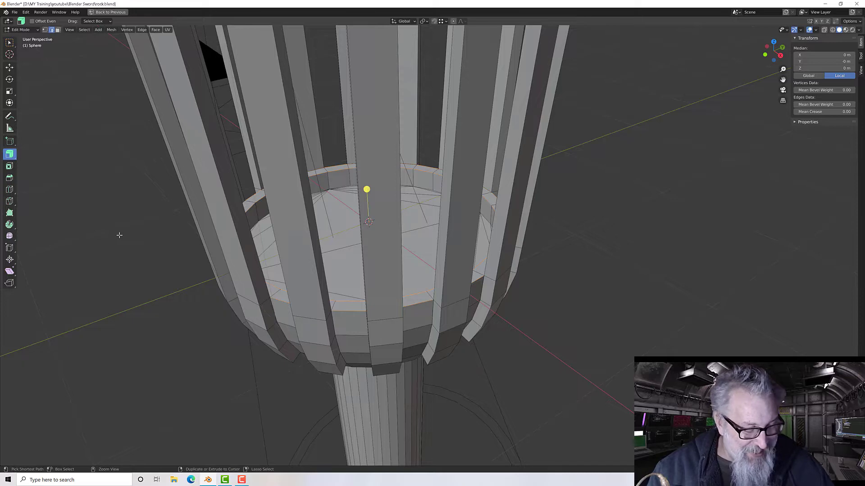
key("ctrl+b")
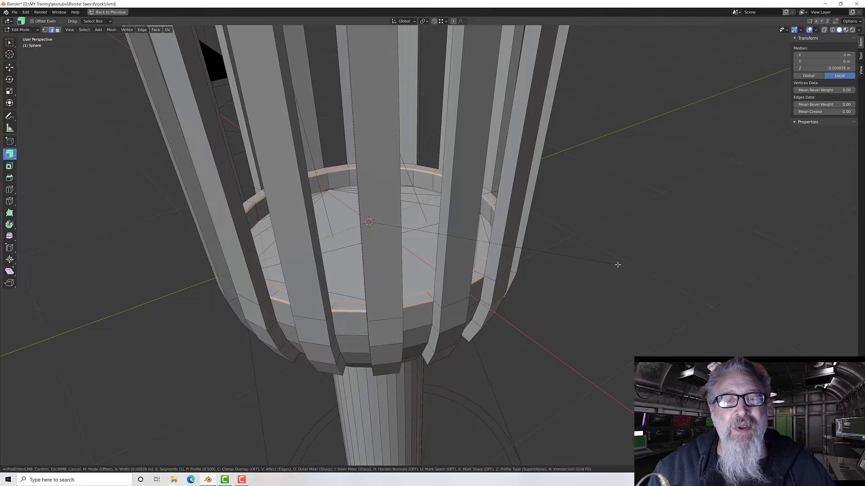
left_click(617, 265)
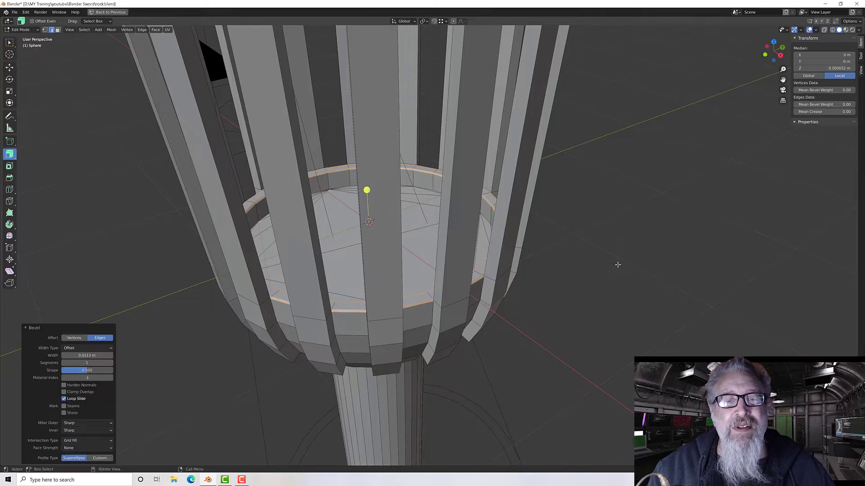
Set the rim bevel's segments to 2
left_click(87, 363)
type("2")
key("Return")
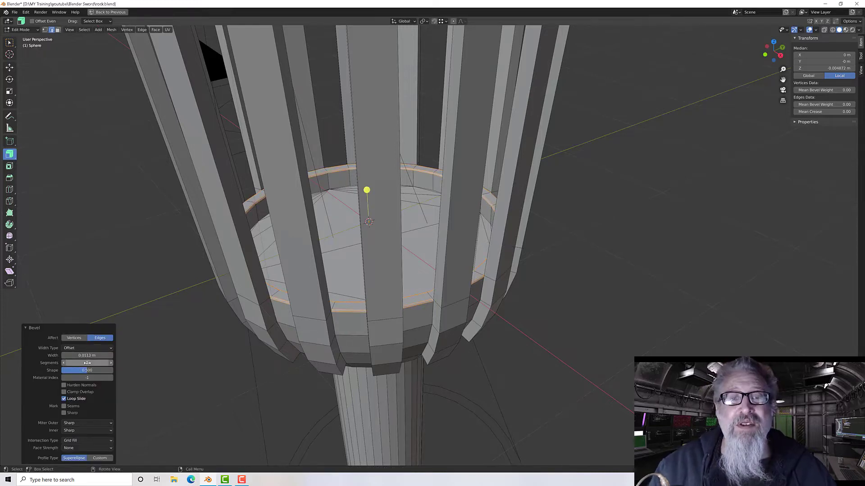
scroll(287, 311, "down", 6)
mouse_move(287, 313)
middle_mouse_down()
mouse_move(284, 280)
mouse_move(286, 296)
middle_mouse_up()
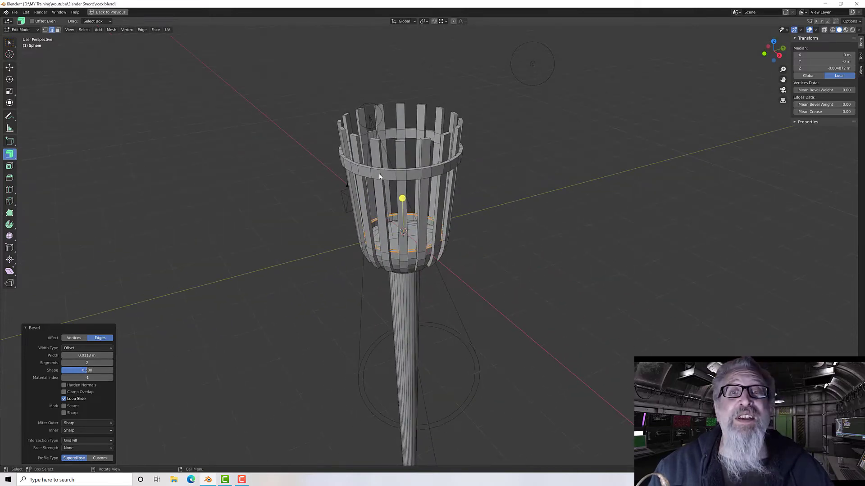
Select the upper and lower edge loops of the connecting band and bevel them by about 0.0168 m with 2 segments
scroll(381, 174, "up", 3)
middle_click_drag(357, 128, 364, 139)
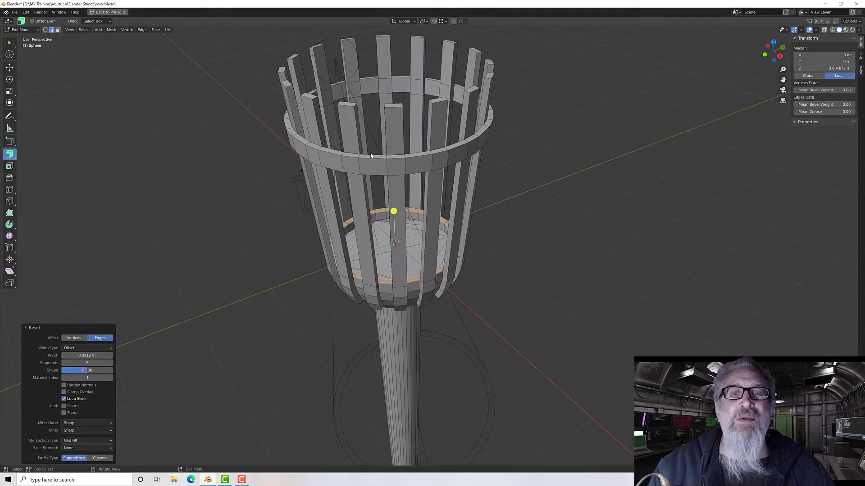
left_click(372, 158, "alt")
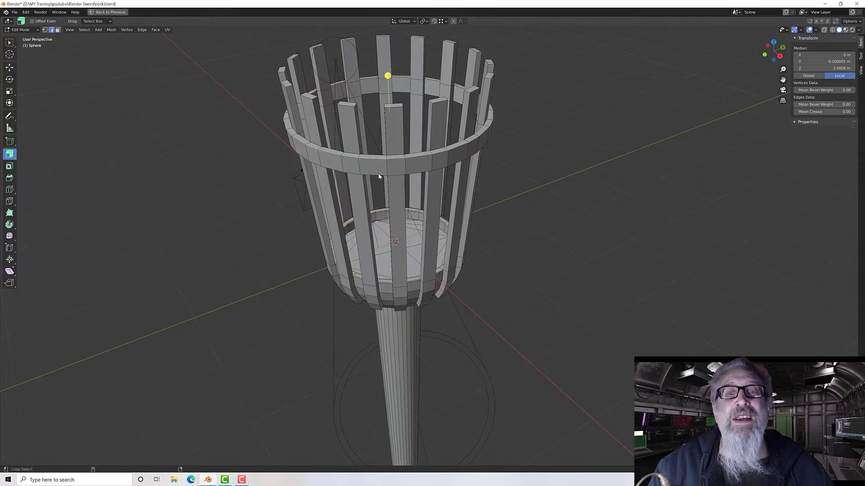
left_click(378, 174, "alt+shift")
middle_click_drag(379, 176, 326, 27)
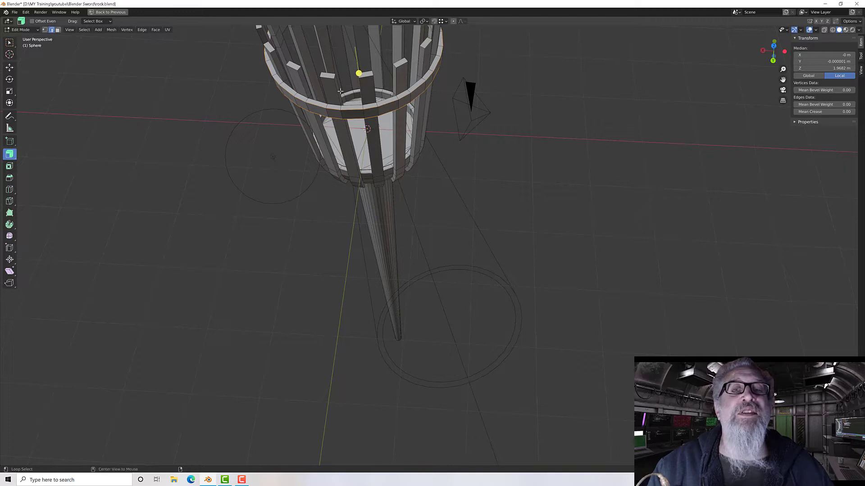
middle_click_drag(340, 75, 336, 218)
left_click_drag(291, 168, 295, 164)
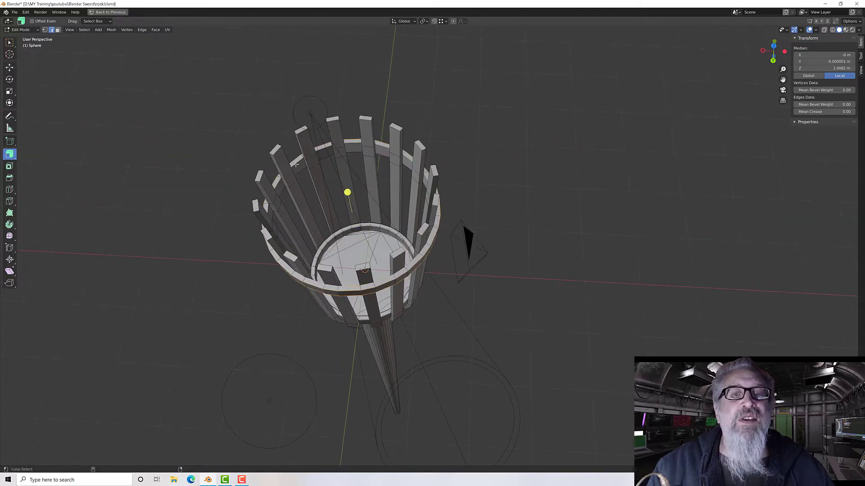
left_click(300, 170, "alt+shift")
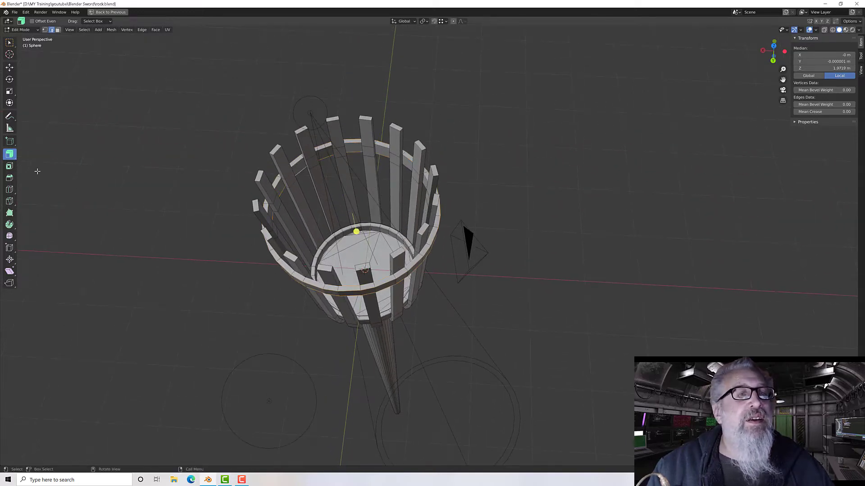
key("ctrl+b")
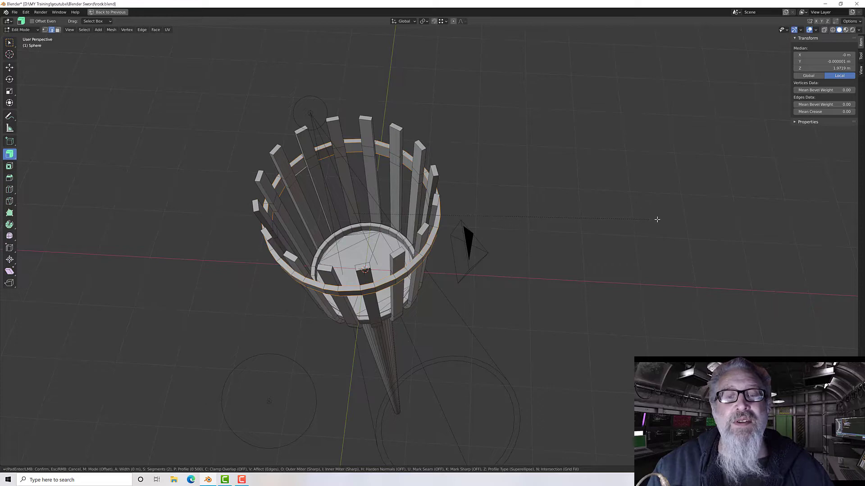
left_click(658, 220)
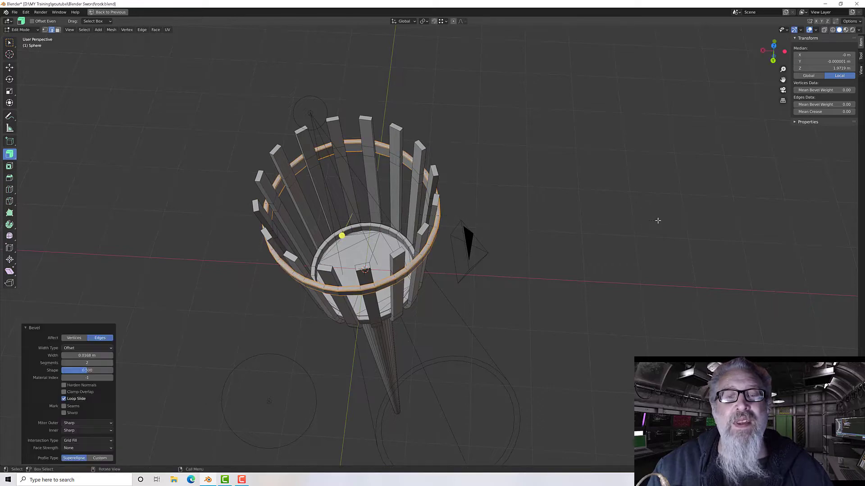
Try to select the long edge loop along one of the upright bars
middle_click_drag(585, 231, 475, 251)
scroll(626, 207, "down", 4)
scroll(507, 246, "up", 6)
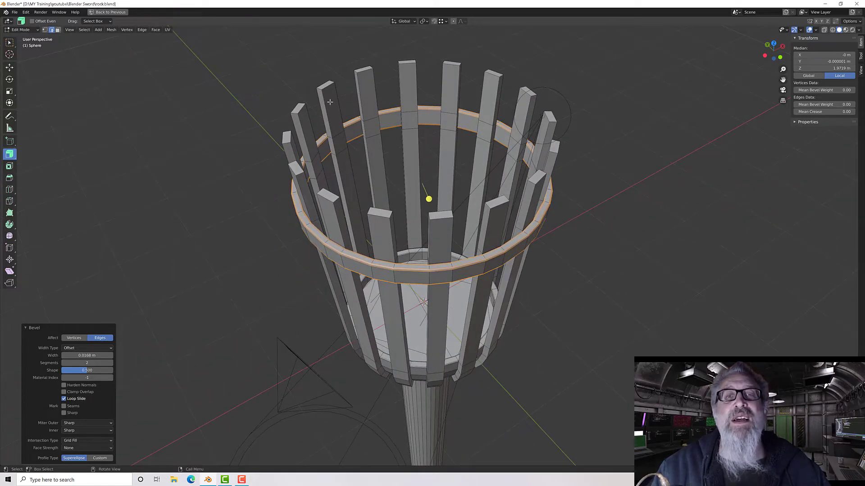
scroll(374, 136, "down", 2)
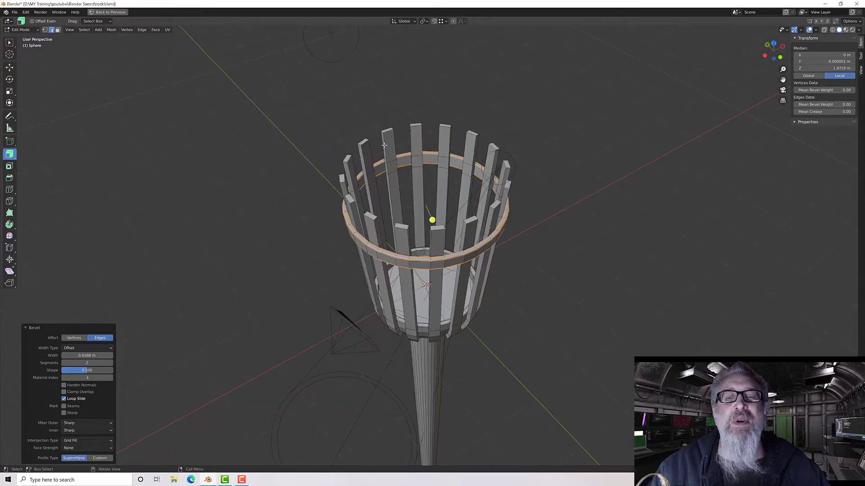
middle_click_drag(395, 155, 356, 155)
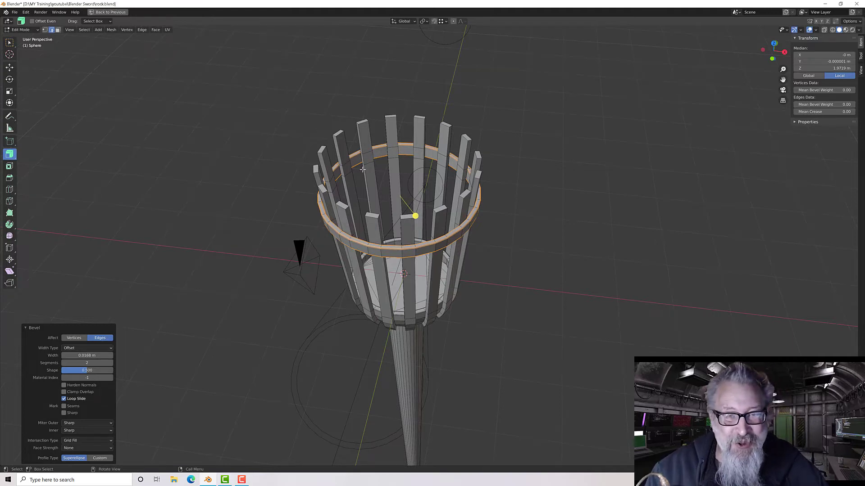
scroll(312, 208, "up", 3)
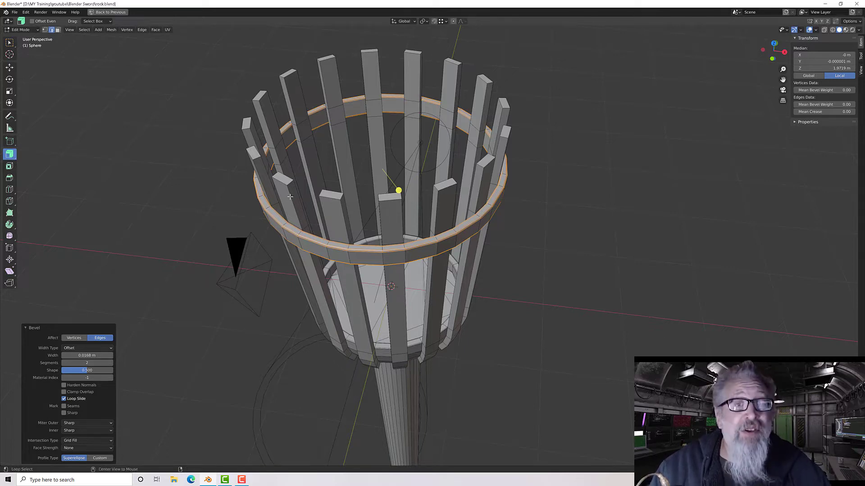
left_click(290, 196, "alt")
left_click(296, 189, "alt")
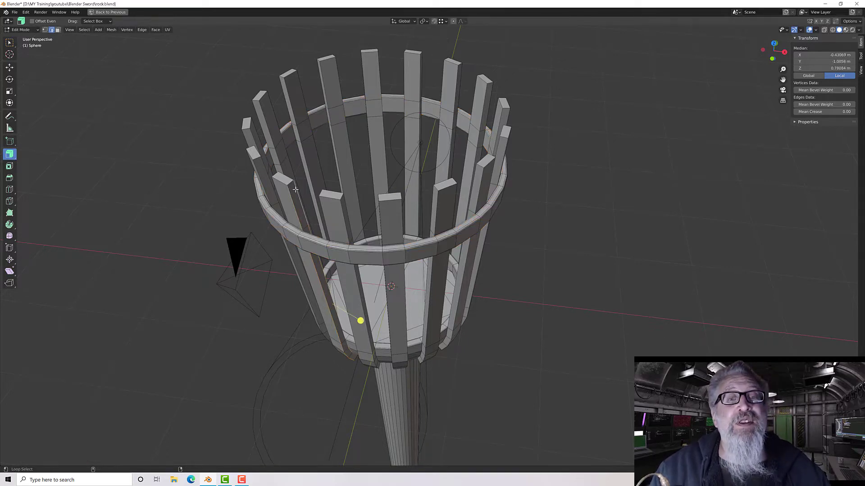
left_click(297, 193, "alt")
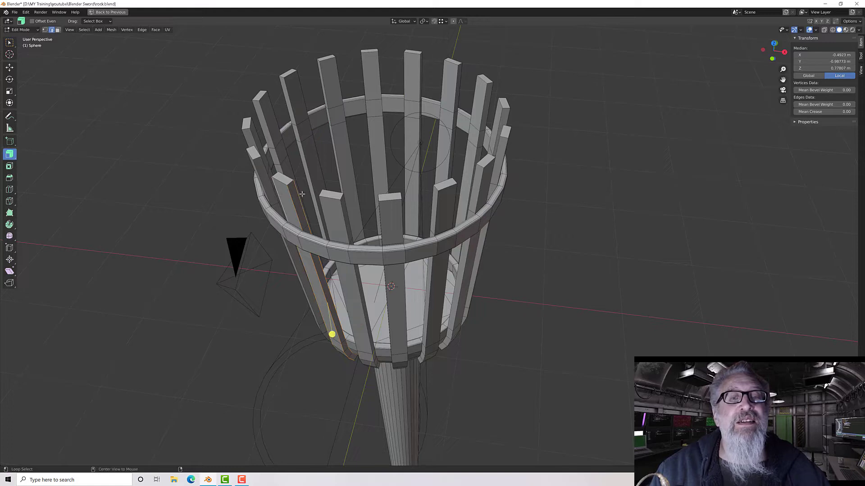
scroll(295, 194, "down", 2)
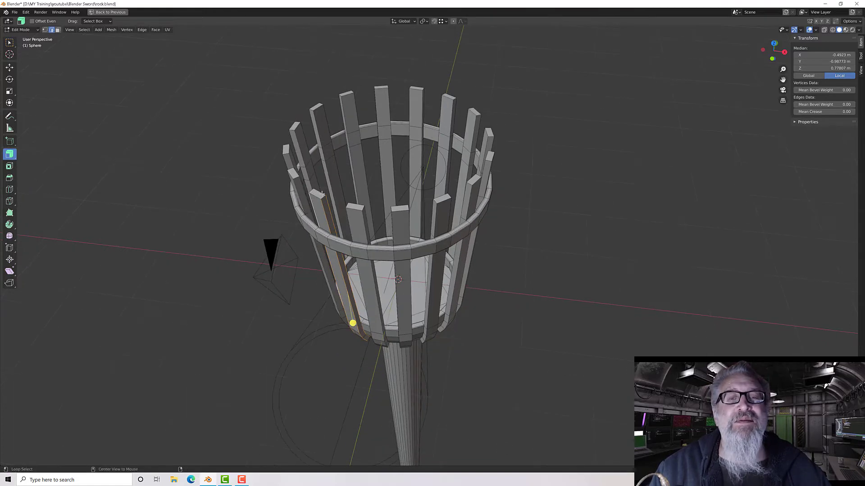
scroll(320, 195, "down", 4)
scroll(322, 197, "up", 2)
middle_click_drag(322, 197, 282, 184)
scroll(320, 158, "up", 2)
scroll(292, 171, "up", 1)
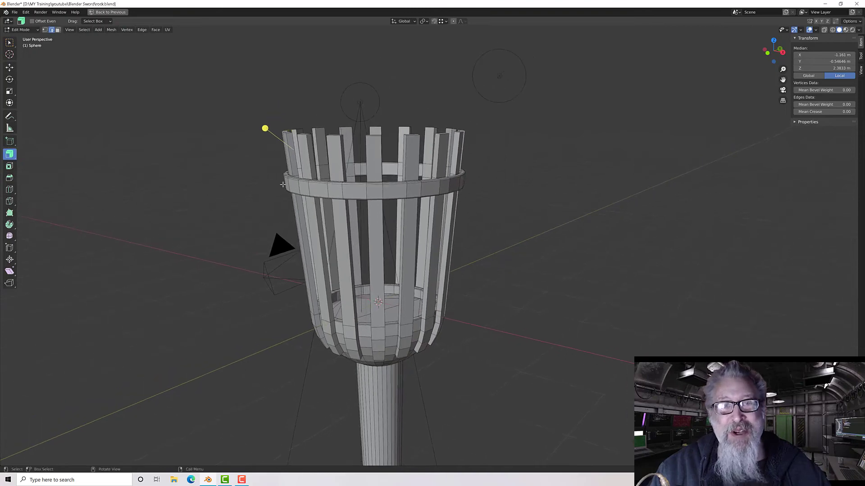
In face select mode, select the face above the connecting band on each upright bar around the torch basket
left_click(57, 30)
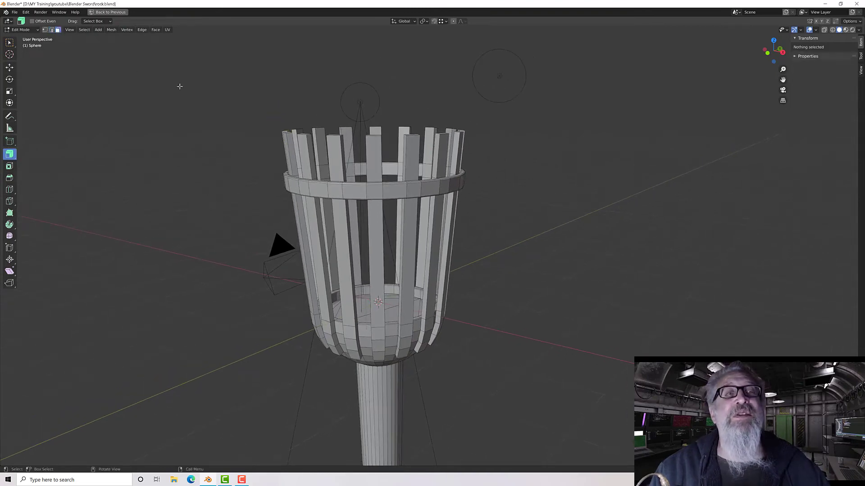
left_click(303, 153)
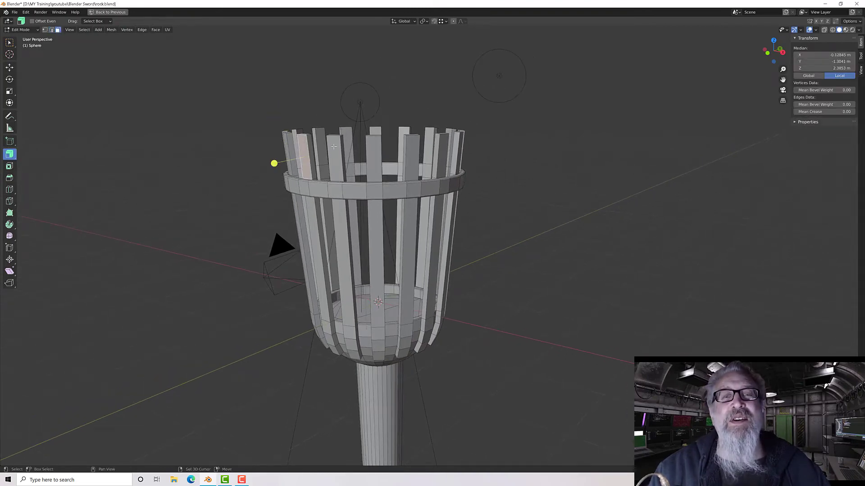
left_click(334, 155, "shift")
left_click(374, 155, "shift")
left_click(411, 152, "shift")
middle_click_drag(411, 151, 443, 150)
left_click(463, 145, "shift")
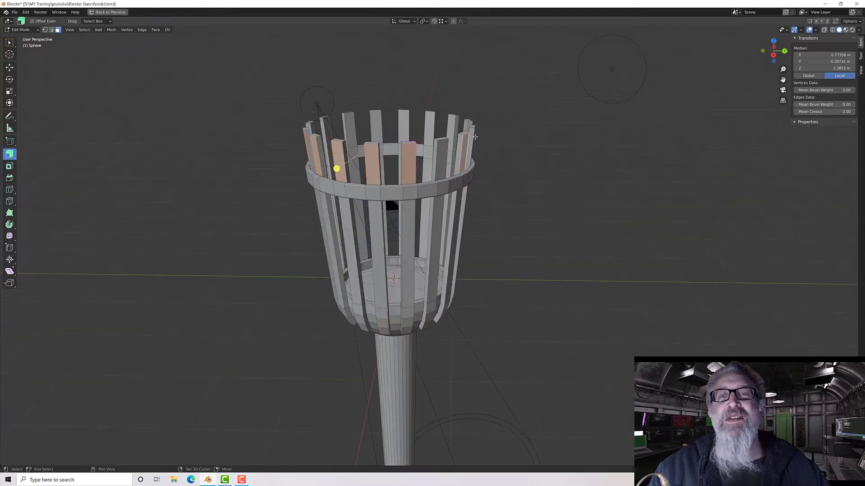
left_click(470, 123, "shift")
left_click(455, 126, "shift")
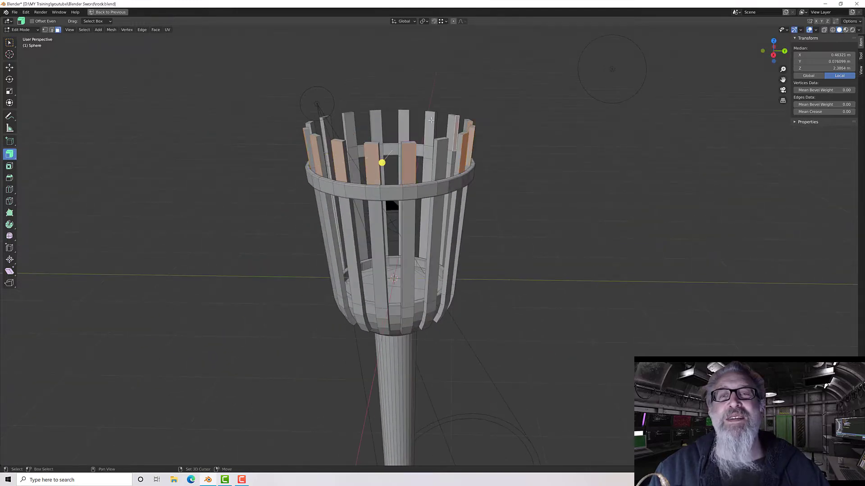
left_click(429, 127, "shift")
left_click(402, 119, "shift")
left_click(372, 118, "shift")
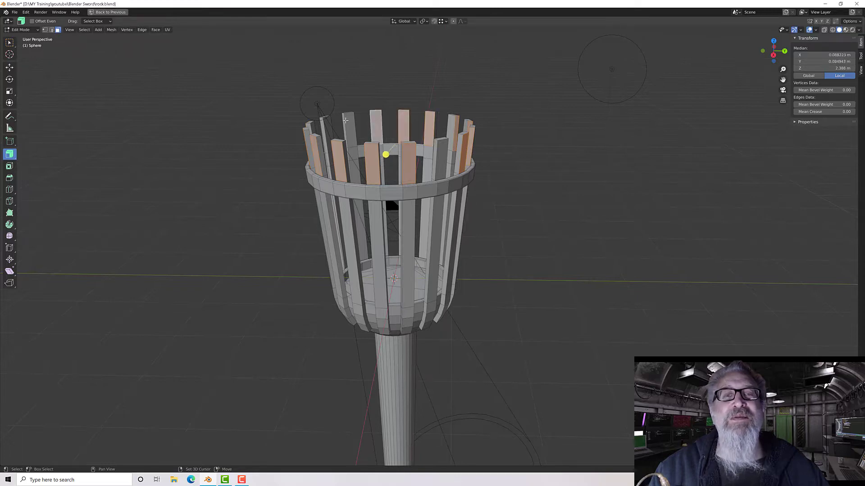
left_click(351, 122, "shift")
left_click(326, 124, "shift")
middle_click_drag(327, 124, 346, 144)
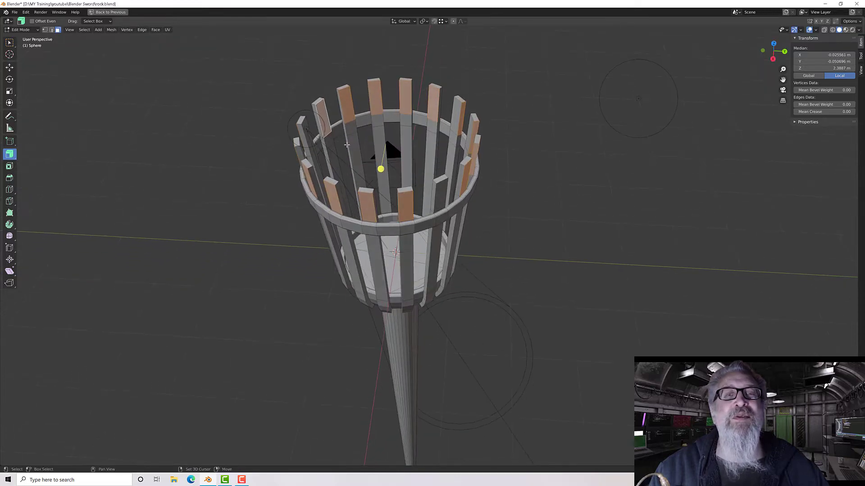
left_click(303, 128, "shift")
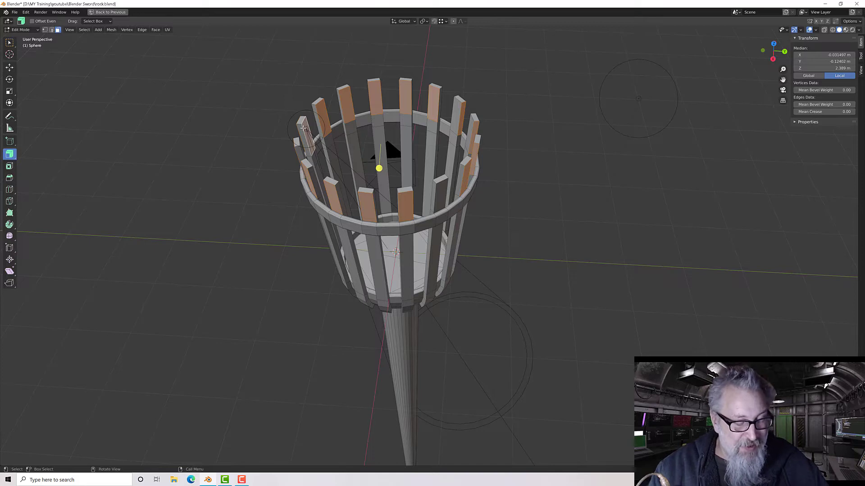
Try to extend the selection to the whole bars by selecting linked geometry one bar at a time
key("ctrl+l")
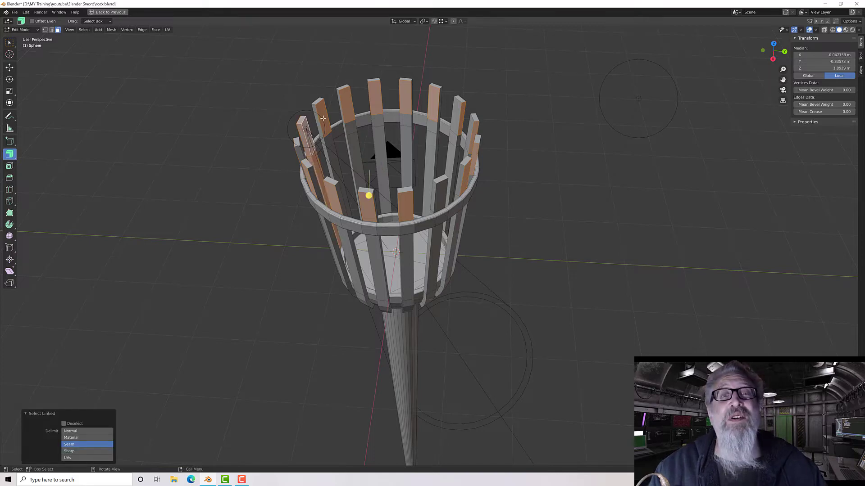
key("l")
key("l")
key("l")
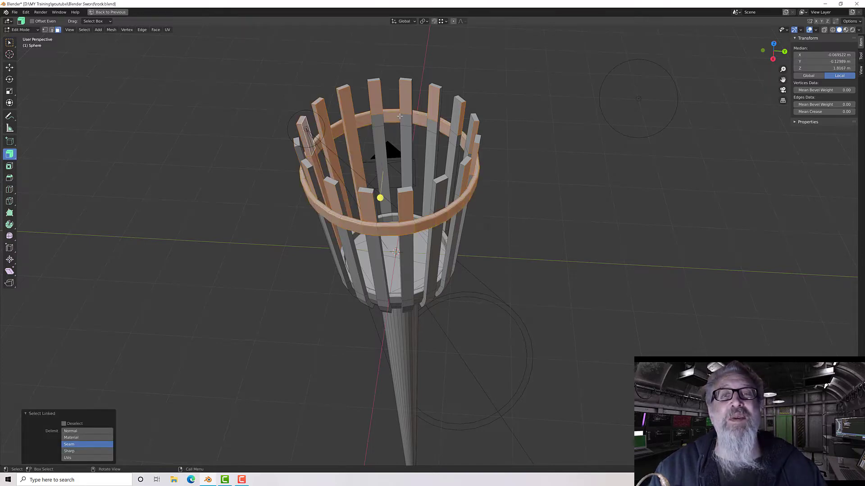
key("l")
key("l")
key("l")
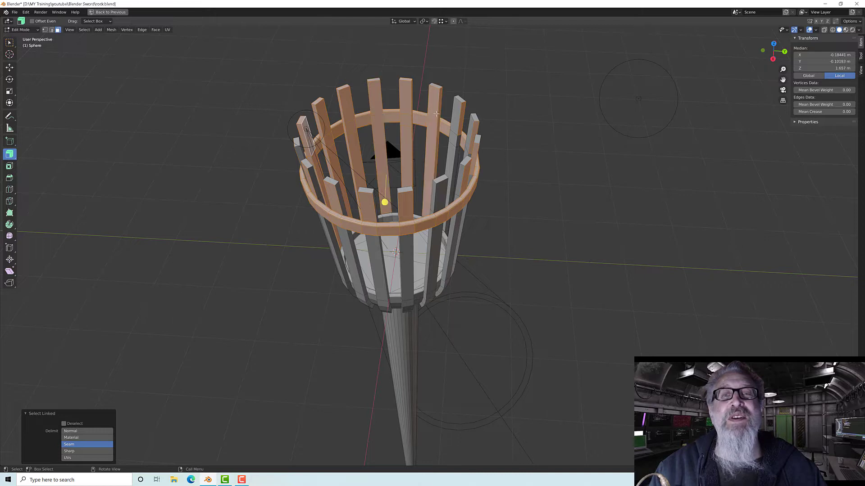
key("l")
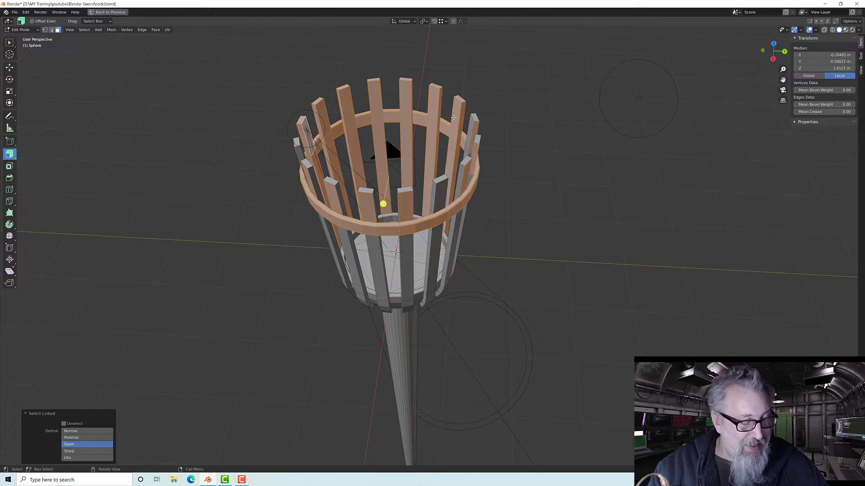
Undo the linked selections back to the point before the connecting band was included
key("ctrl+z")
key("ctrl+z")
key("ctrl+z")
key("ctrl+z")
key("ctrl+z")
key("ctrl+z")
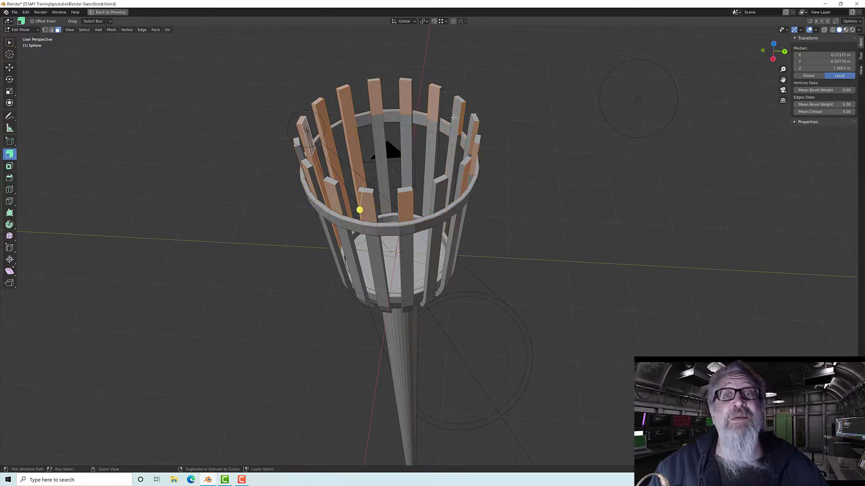
key("ctrl+z")
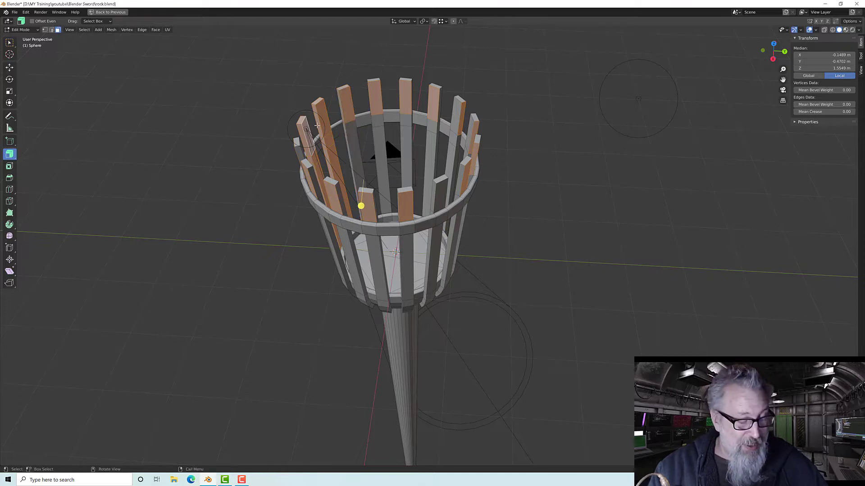
Grow the face selection along the bars, adding the missed front bar, until all upright bars are fully selected
key("l")
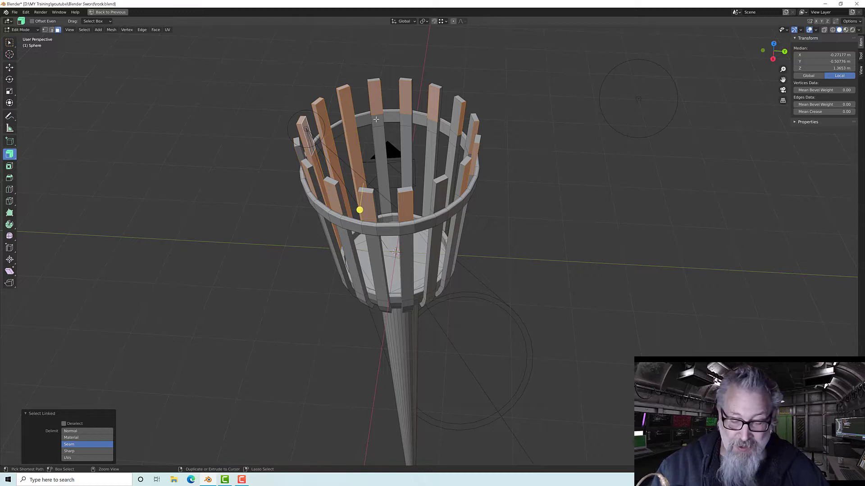
key("ctrl+KP_Add")
key("ctrl+KP_Add")
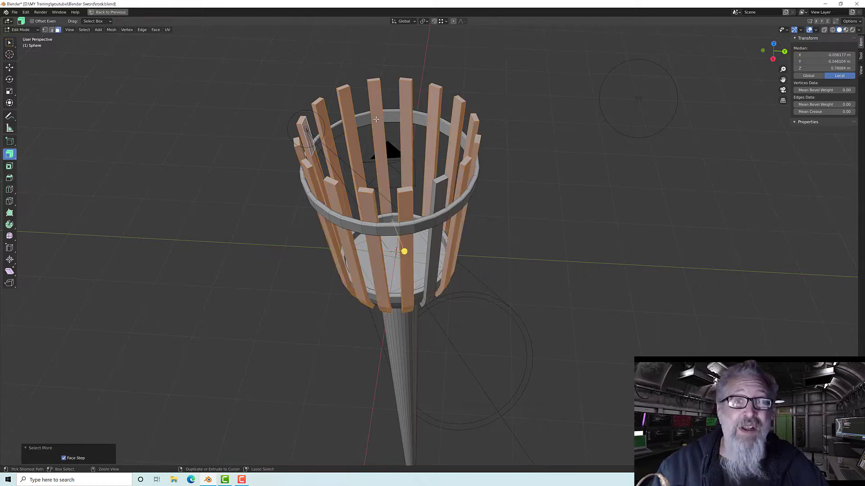
left_click(441, 193, "shift")
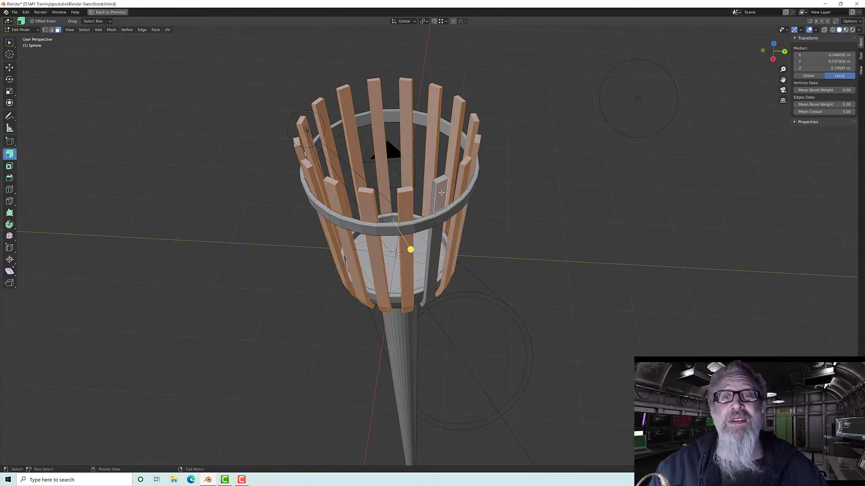
key("ctrl+KP_Add")
key("ctrl+KP_Add")
key("ctrl+KP_Add")
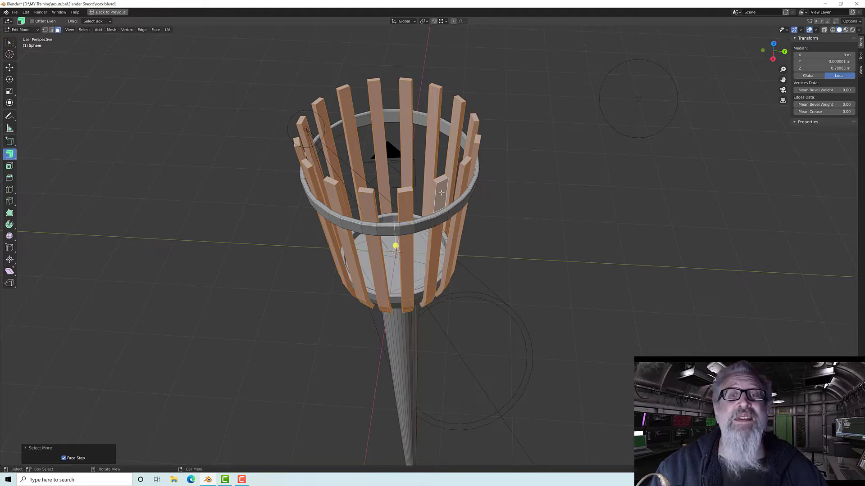
In edge select mode, bevel all edges of the upright bars by about 0.0146 m with 2 segments
middle_click_drag(441, 192, 228, 100)
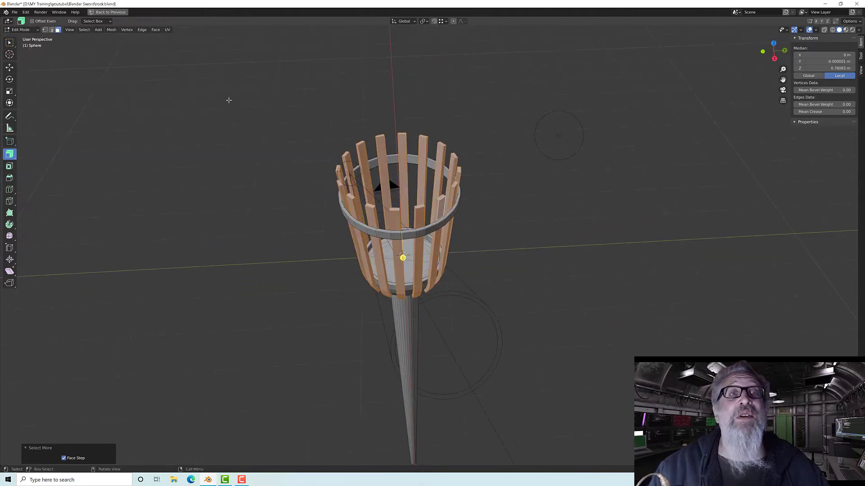
left_click(53, 29)
scroll(382, 205, "up", 1)
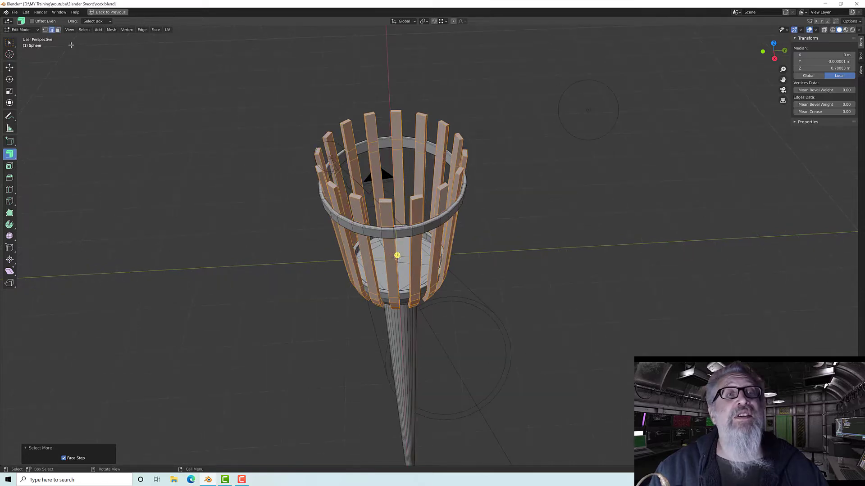
scroll(339, 176, "up", 1)
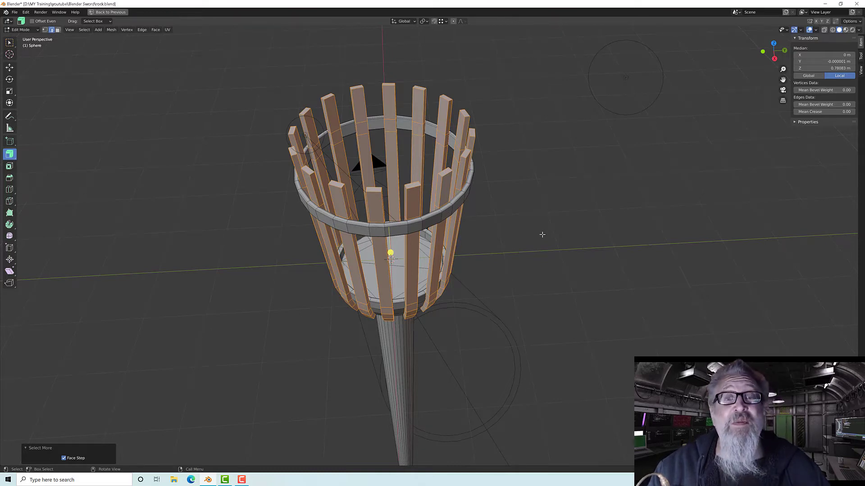
key("ctrl+b")
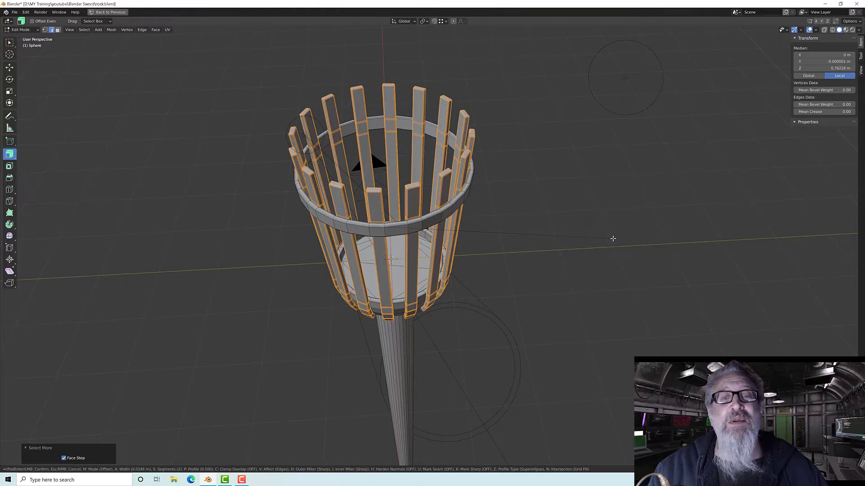
left_click(612, 238)
Examine the bevelled bars from above and from the side
middle_click_drag(509, 252, 441, 241)
scroll(511, 224, "down", 6)
scroll(427, 236, "up", 3)
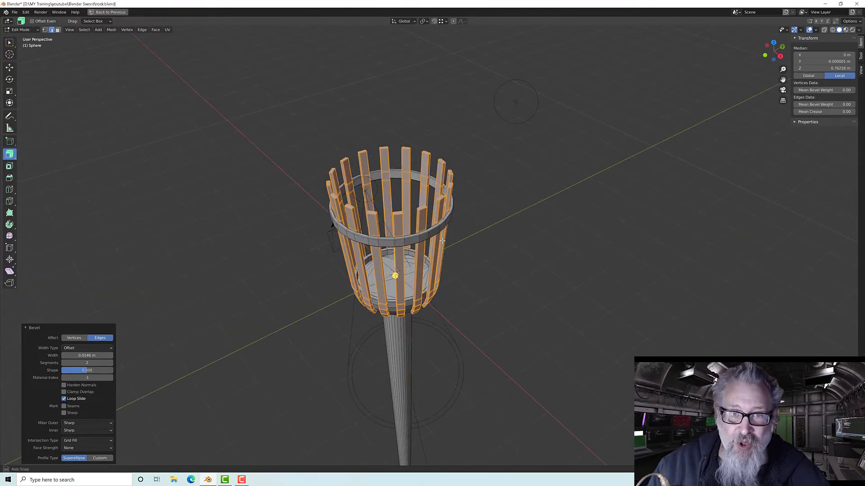
scroll(455, 265, "up", 5)
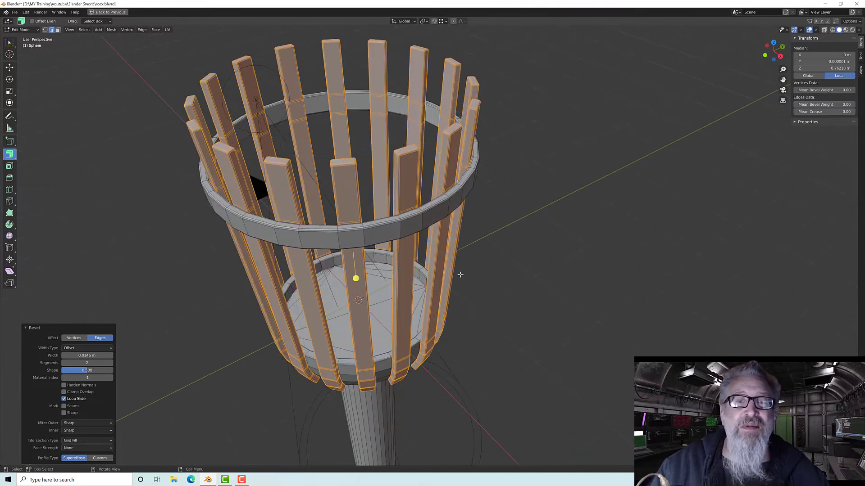
middle_click_drag(459, 275, 455, 237)
scroll(459, 293, "down", 2)
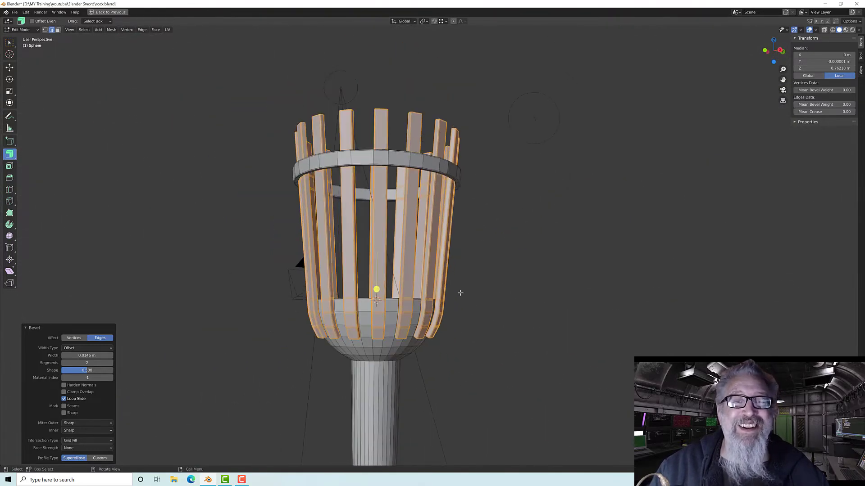
scroll(460, 292, "down", 1)
Examine the stem from its joint with the bowl down to its lower tip
middle_click_drag(459, 292, 466, 305)
middle_click_drag(471, 273, 511, 104, "shift")
scroll(412, 159, "up", 2)
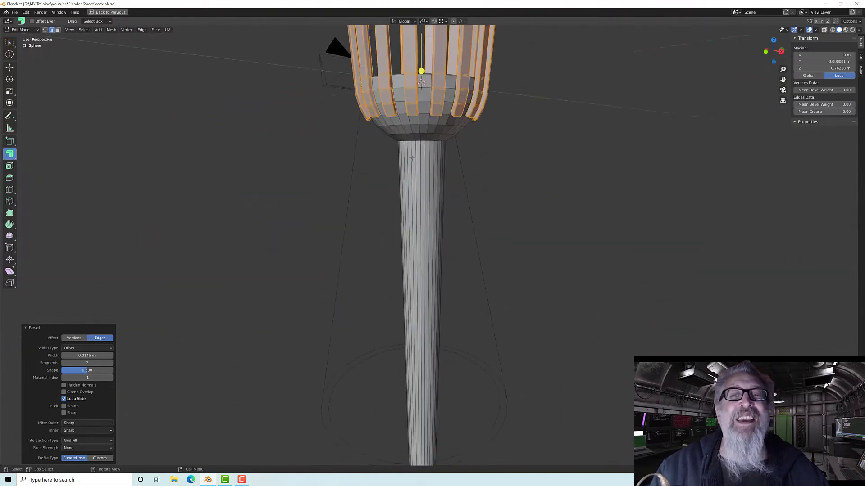
scroll(411, 159, "up", 3)
middle_click_drag(418, 111, 418, 161, "shift")
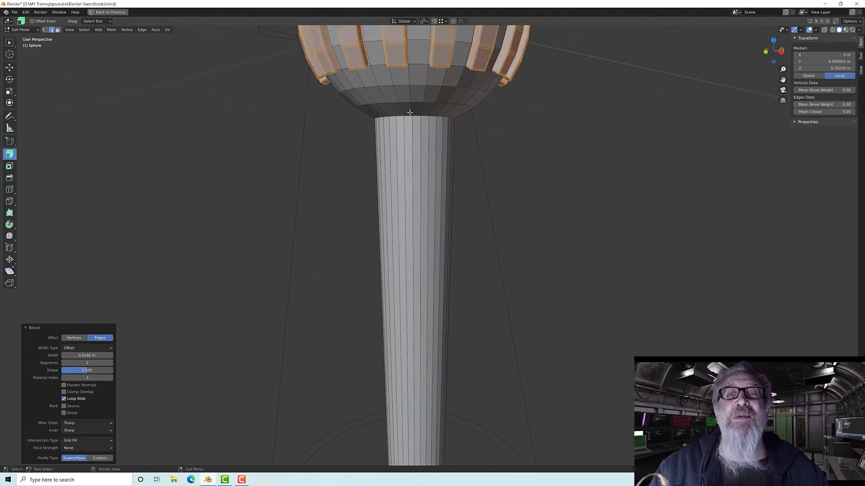
left_click(417, 116)
scroll(398, 242, "down", 6)
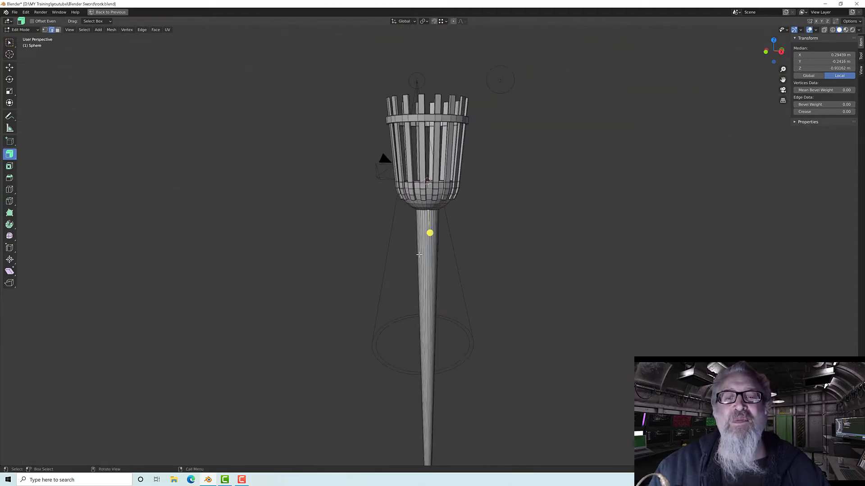
middle_click_drag(399, 241, 385, 224)
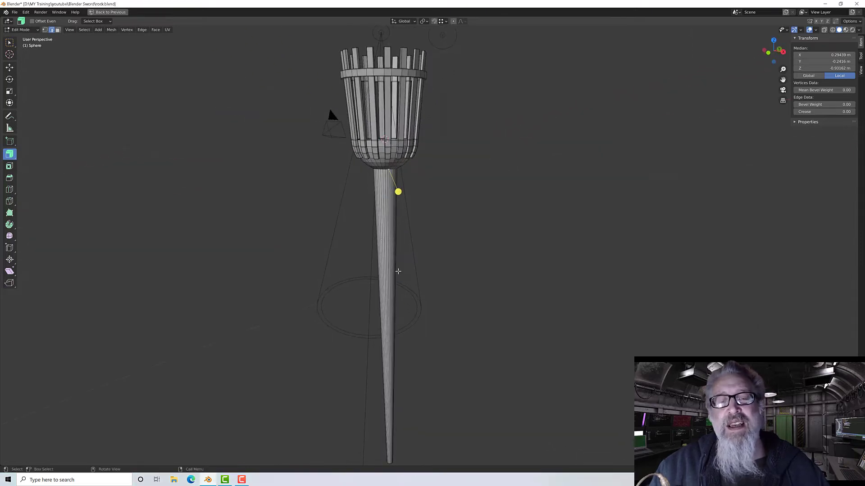
scroll(398, 271, "down", 1)
middle_click_drag(411, 289, 373, 260, "shift")
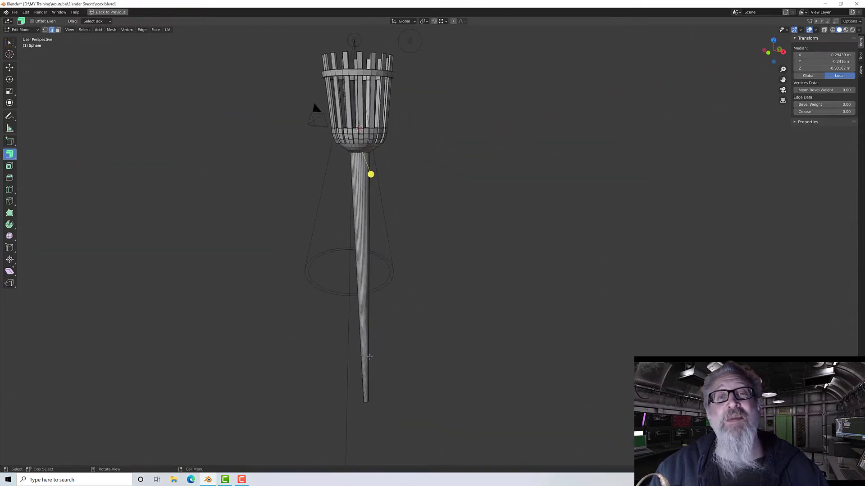
middle_click_drag(376, 365, 414, 370)
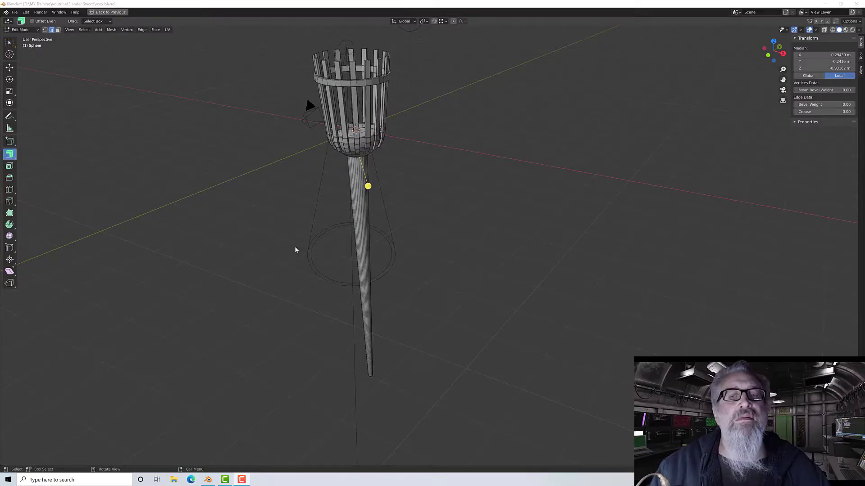
middle_click_drag(296, 249, 279, 261)
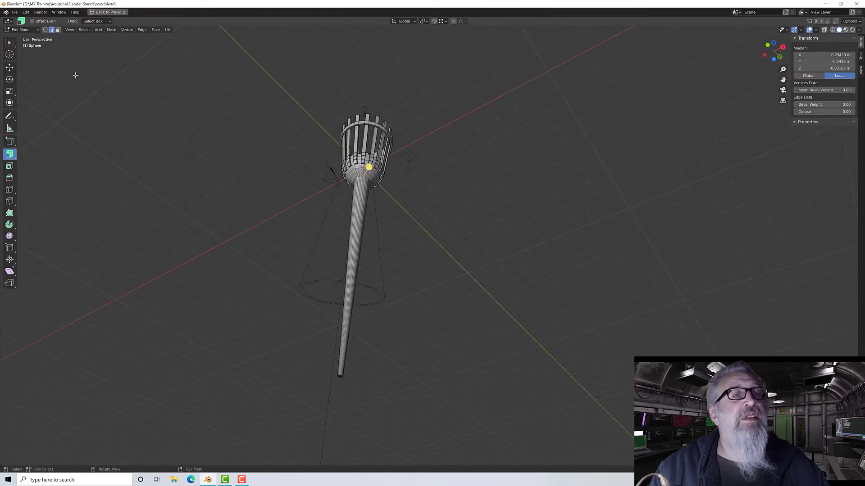
In face select mode, turn on X-ray and box-select only the faces at the stem's lower tip
key("w")
left_click(57, 30)
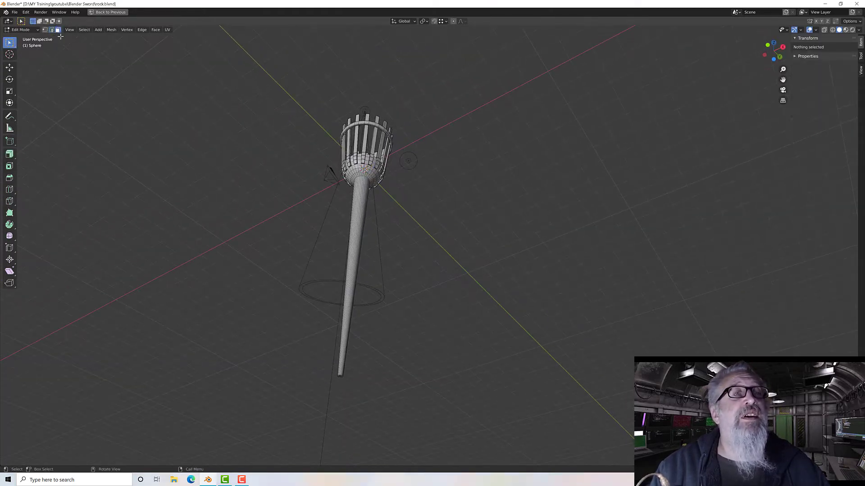
left_click_drag(322, 363, 374, 399)
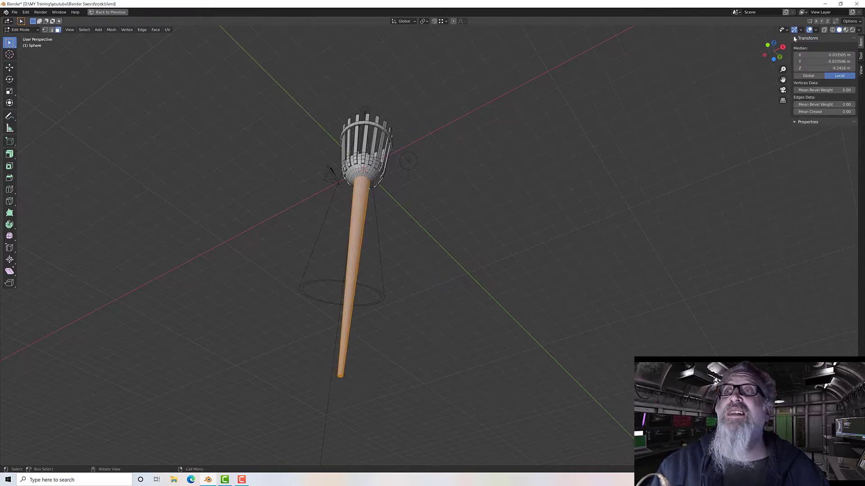
left_click(823, 30)
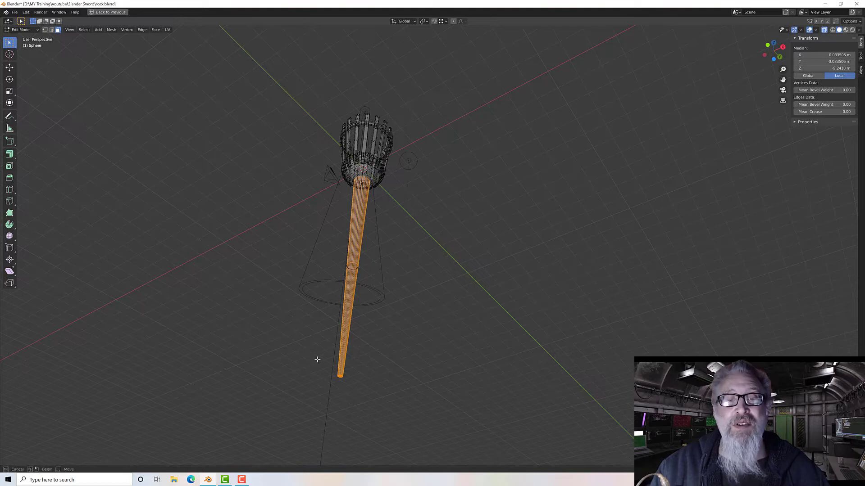
left_click_drag(317, 359, 386, 392)
Scale the selected faces at the stem's lower tip by about 2.85 in X and Y, keeping Z at 1
middle_click_drag(386, 347, 380, 322)
scroll(363, 372, "up", 3)
key("s")
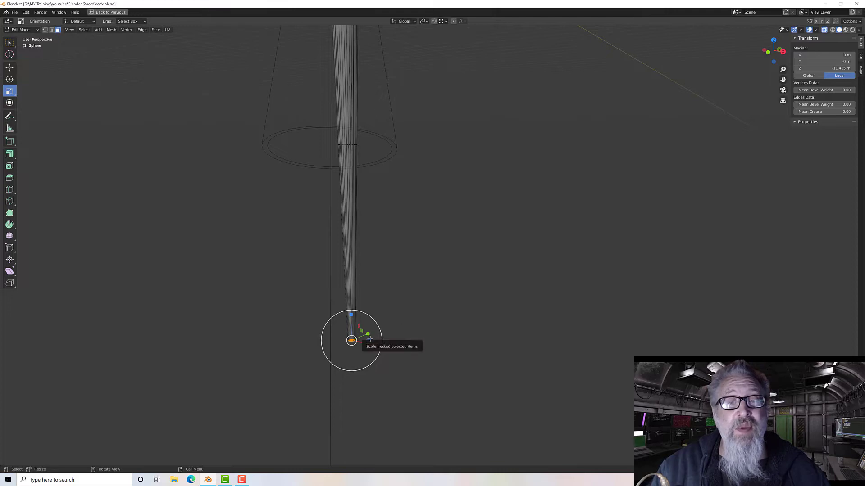
left_click_drag(371, 338, 407, 344)
scroll(407, 344, "down", 5)
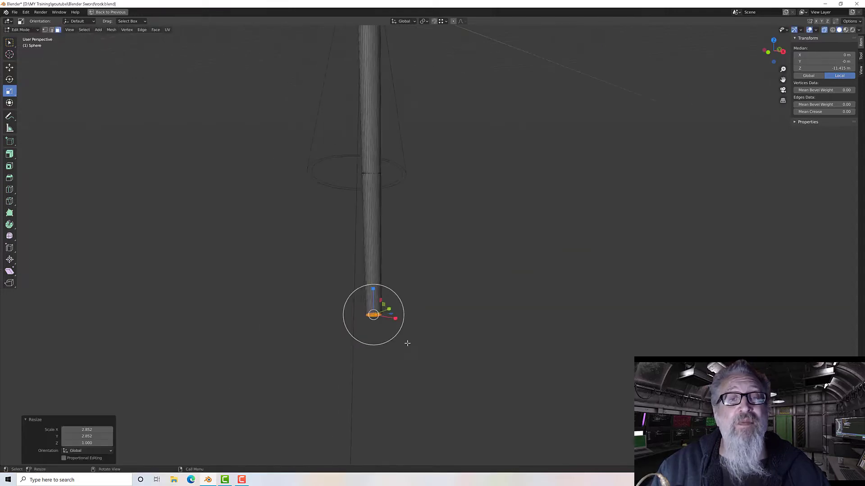
mouse_move(402, 291)
middle_mouse_down()
mouse_move(379, 289)
mouse_move(399, 301)
middle_mouse_up()
scroll(406, 182, "up", 5)
middle_click_drag(409, 187, 400, 207)
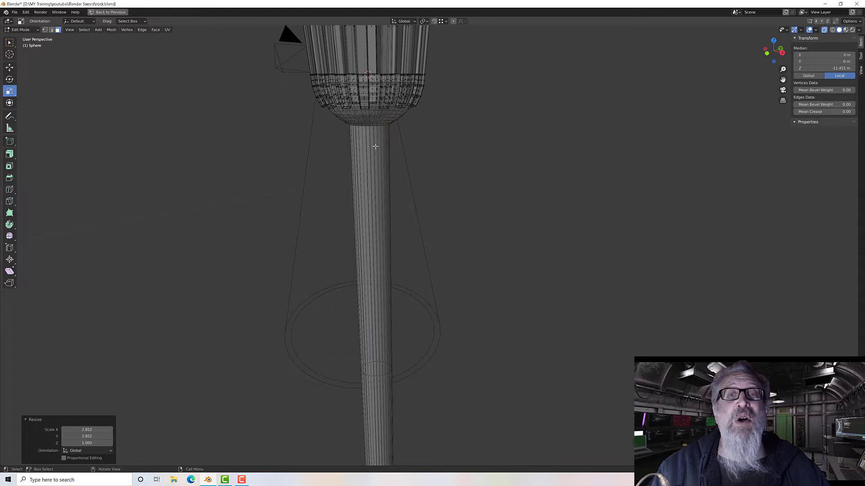
scroll(378, 147, "down", 3)
middle_click_drag(378, 149, 384, 168)
scroll(382, 167, "up", 3)
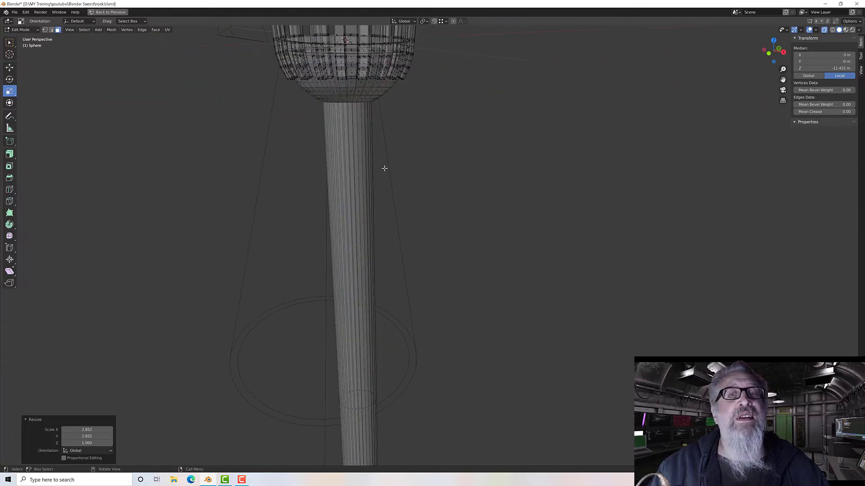
Turn off X-ray and select a face on the stem's side
left_click(824, 31)
middle_click_drag(423, 195, 440, 191)
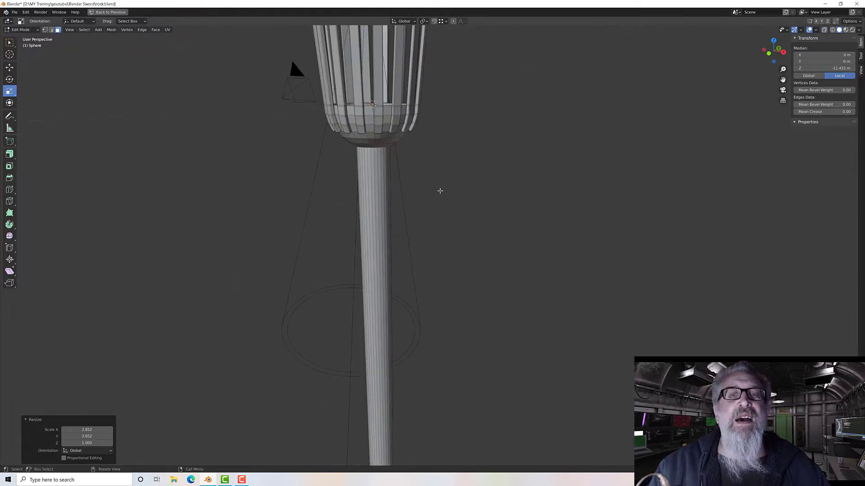
scroll(407, 197, "down", 1)
middle_click_drag(413, 217, 420, 151, "shift")
left_click(395, 233)
middle_click_drag(422, 241, 399, 190)
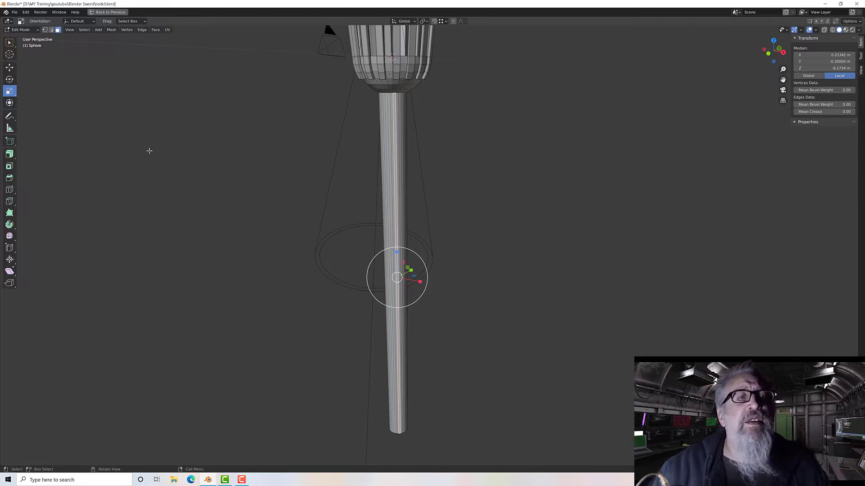
Add two loop cuts around the upper part of the stem, slid toward the bowl by factors of about 0.578 and 0.587
left_click(10, 191)
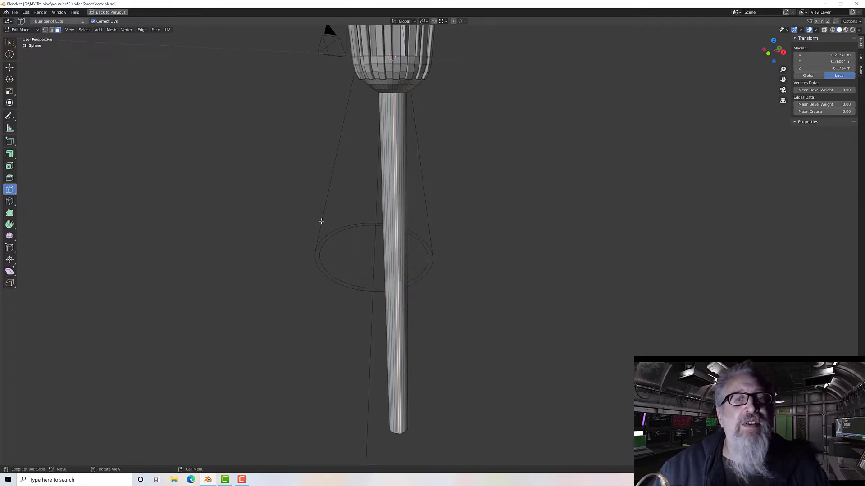
left_click_drag(388, 238, 407, 228)
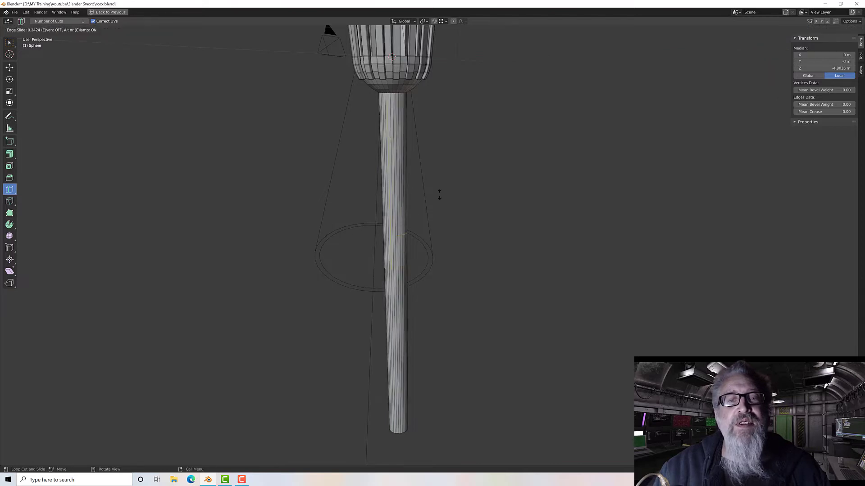
left_click_drag(456, 139, 458, 137)
scroll(399, 173, "up", 3)
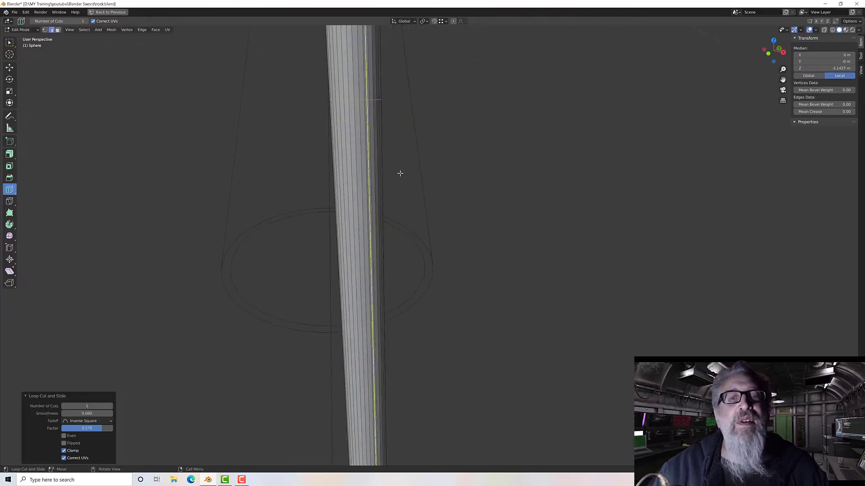
scroll(430, 167, "down", 3)
scroll(430, 167, "down", 4)
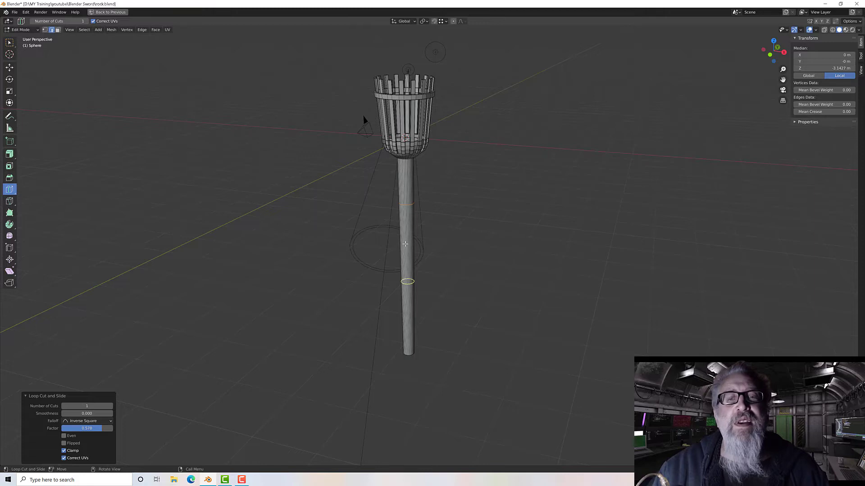
left_click_drag(405, 243, 410, 242)
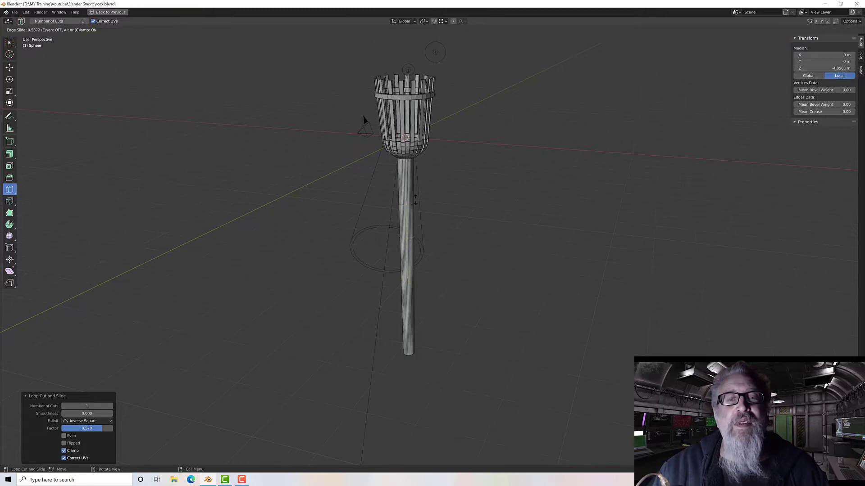
left_click(363, 119)
scroll(348, 86, "up", 4)
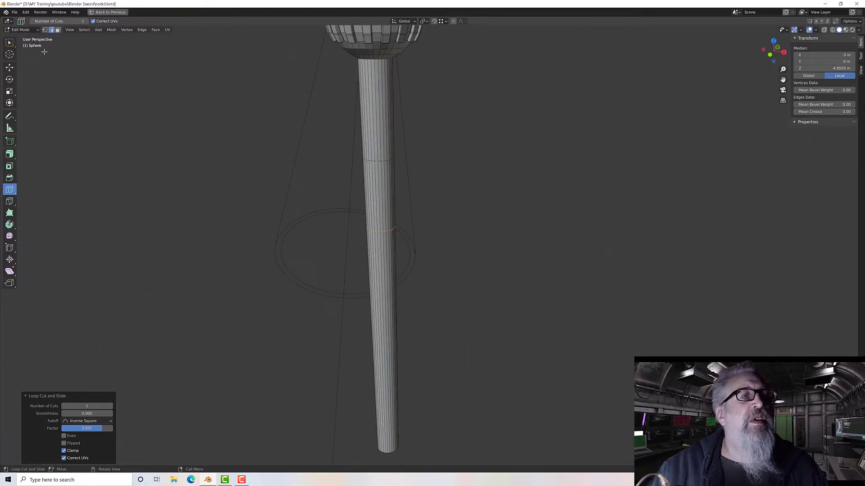
In face select mode, select the ring of faces between the two loop cuts and extrude it outward along normals by about 0.154 m
left_click(57, 30)
left_click(373, 193)
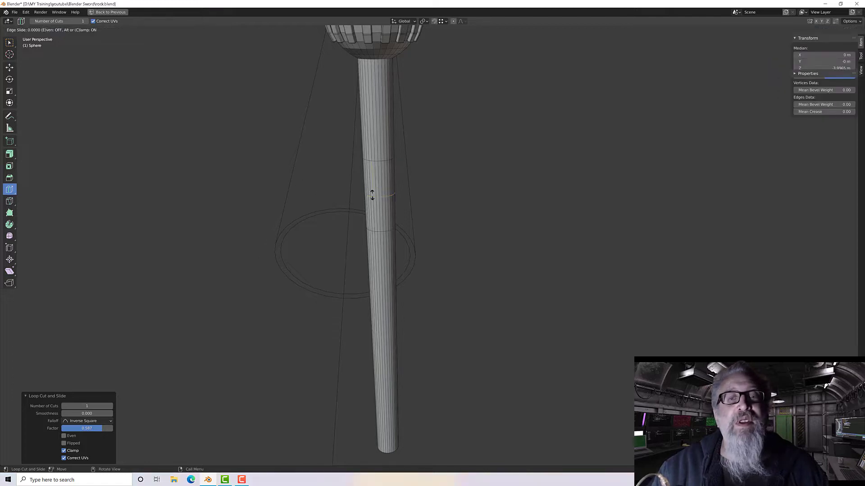
key("ctrl+z")
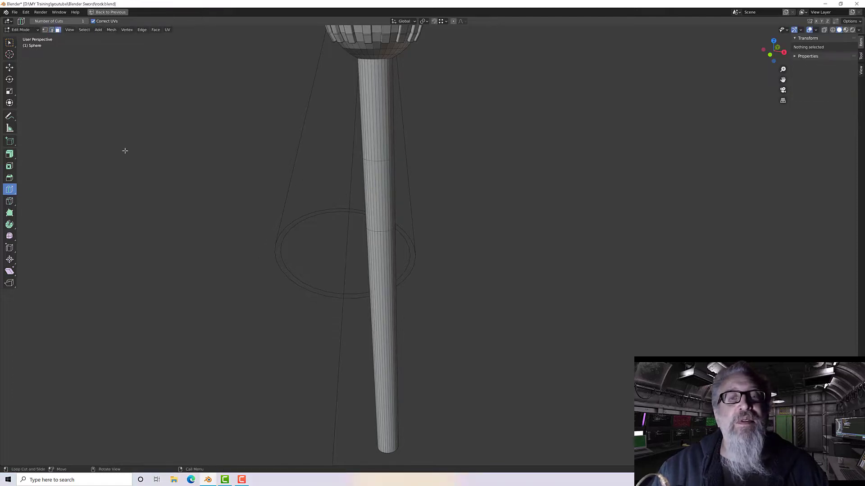
left_click(6, 43)
middle_click_drag(228, 160, 358, 196)
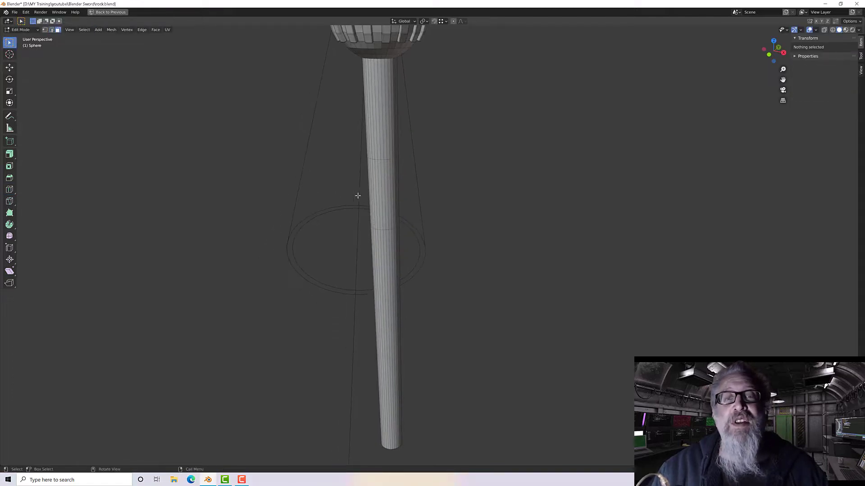
left_click(384, 198, "alt")
scroll(363, 181, "up", 2)
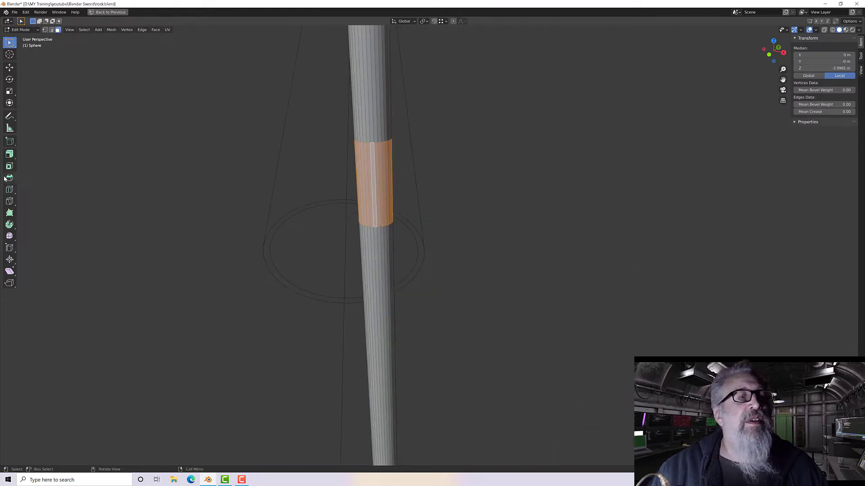
left_click(10, 154)
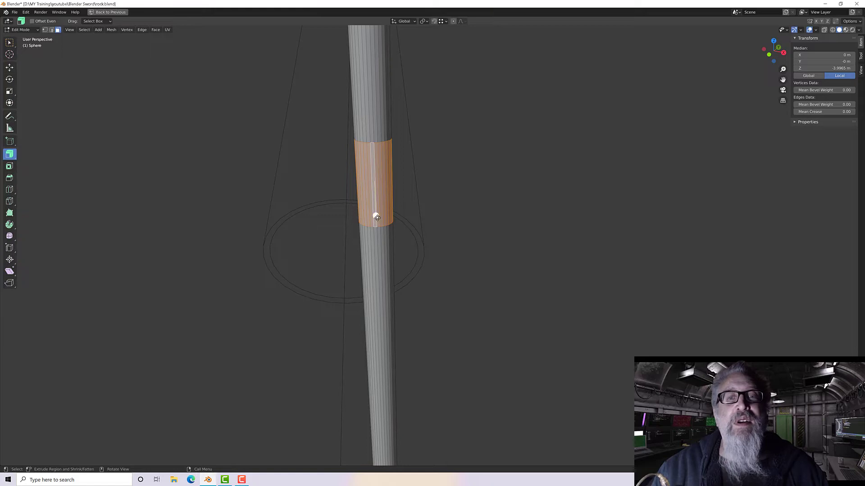
left_click_drag(377, 217, 377, 217)
scroll(348, 213, "down", 2)
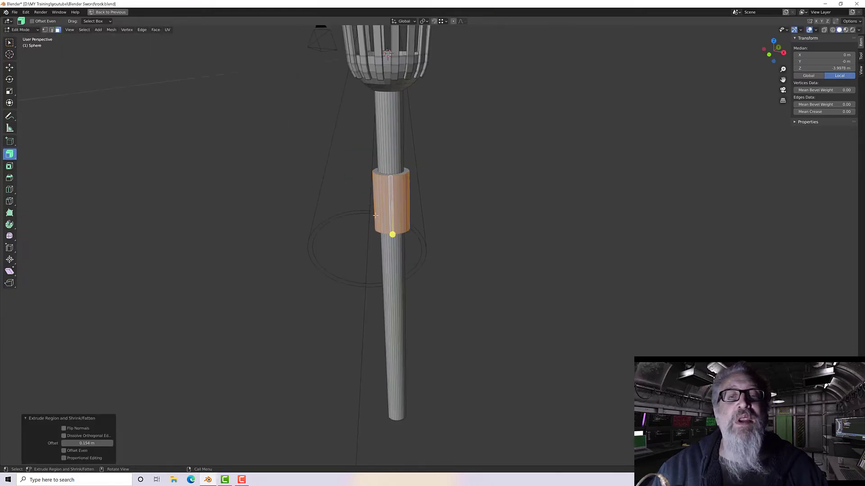
Examine the extruded collar on the stem from the side, from a distance and from above
middle_click_drag(349, 212, 361, 198)
scroll(370, 212, "down", 3)
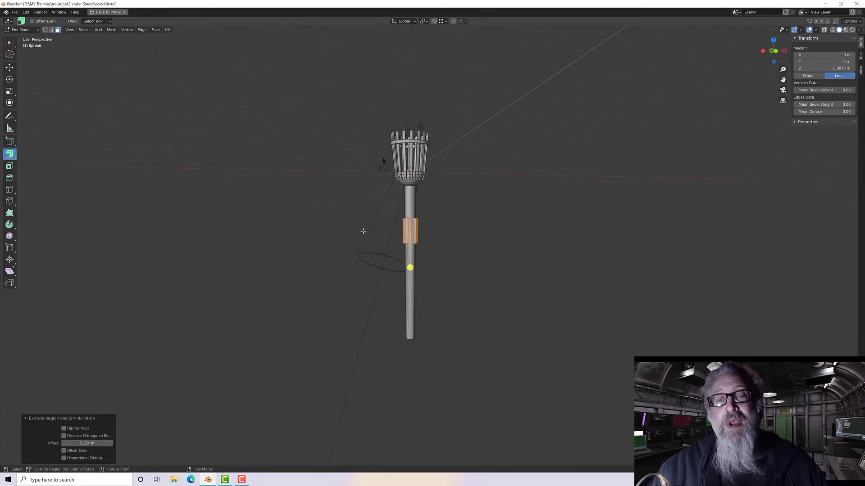
scroll(400, 230, "up", 5)
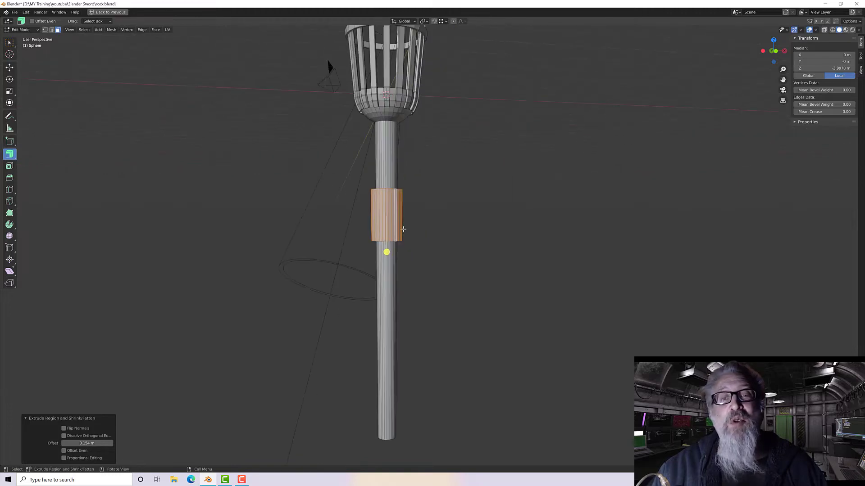
middle_click_drag(410, 215, 395, 229)
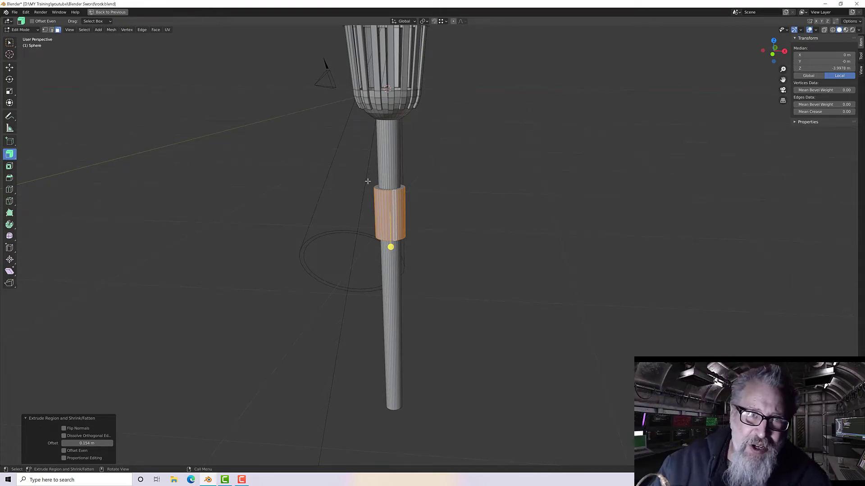
scroll(367, 181, "up", 2)
scroll(341, 180, "down", 2)
middle_click_drag(342, 180, 309, 96)
scroll(396, 203, "up", 3)
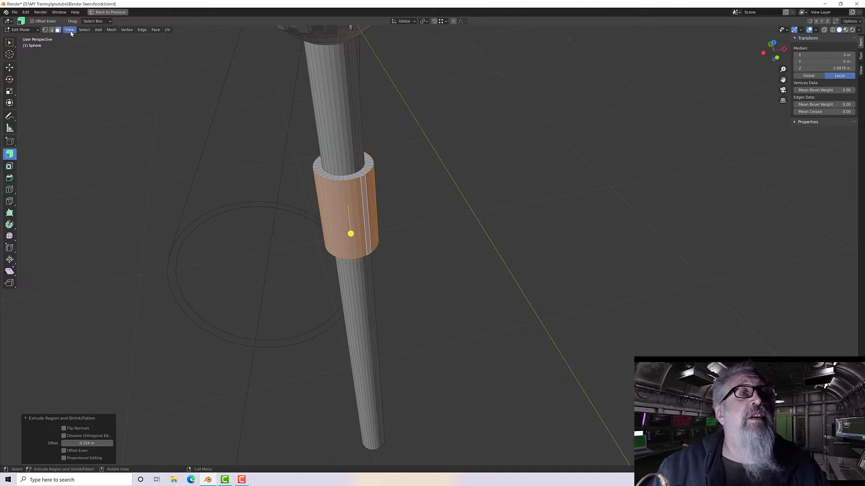
In edge select mode, bevel the collar's upper and lower outer edge loops by about 0.0105 m with 2 segments
left_click(51, 29)
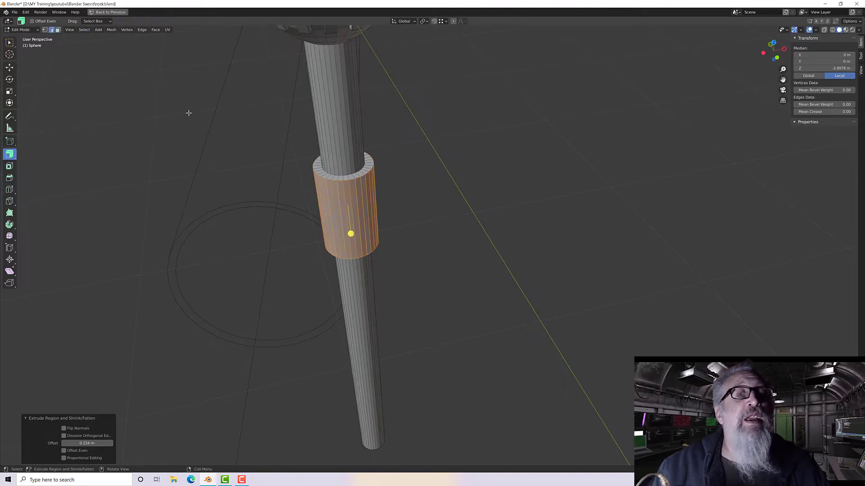
scroll(317, 170, "up", 2)
left_click(306, 143, "alt")
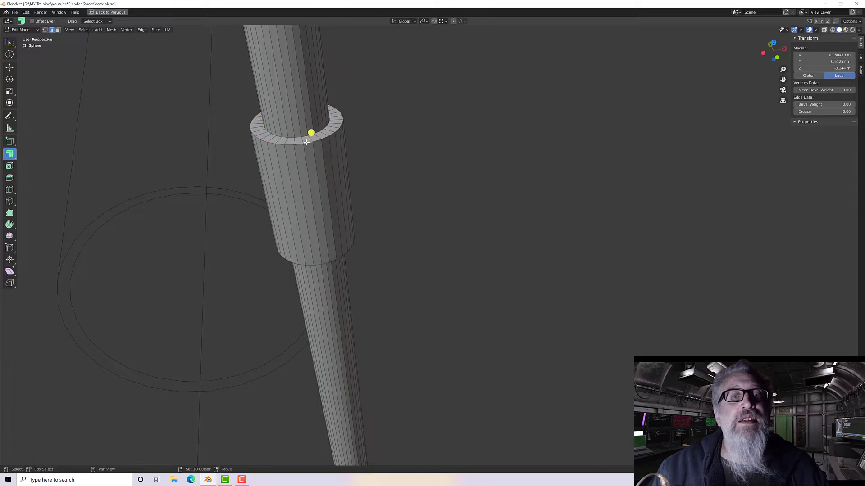
left_click(306, 142, "alt")
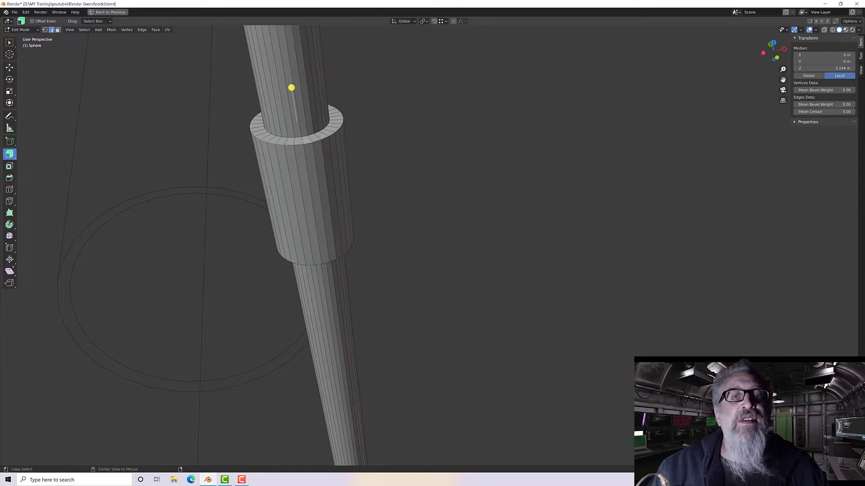
middle_click_drag(318, 176, 334, 200)
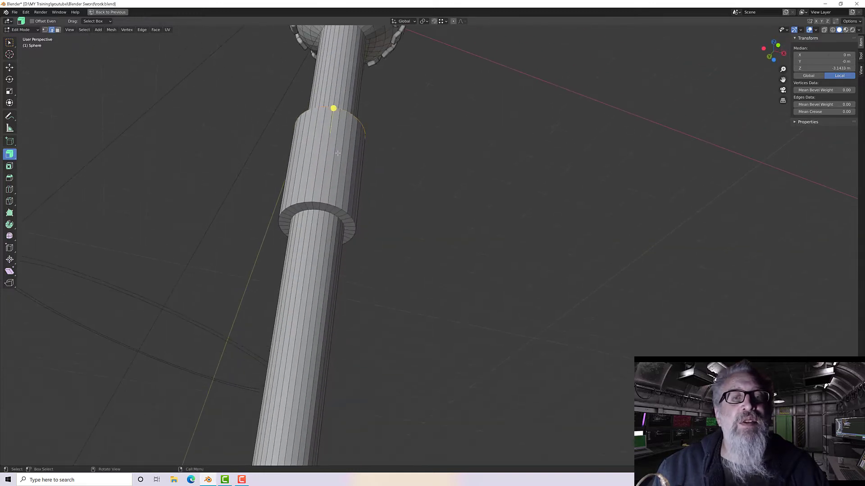
left_click(327, 212, "alt+shift")
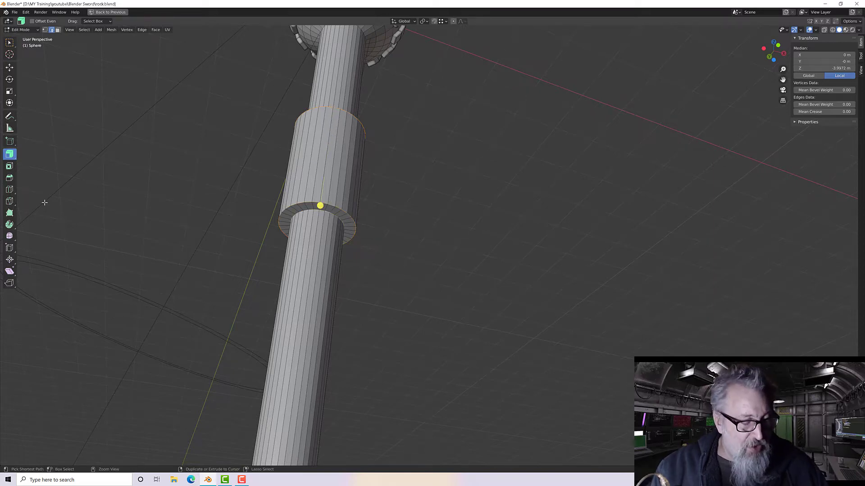
key("ctrl+b")
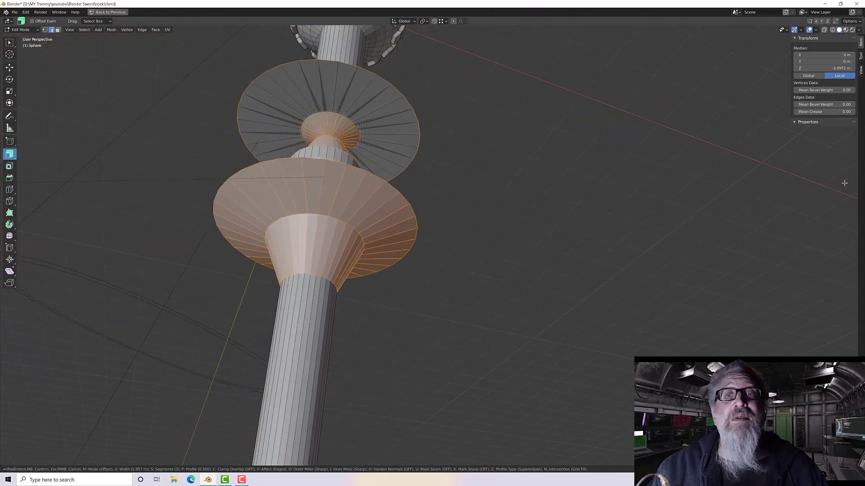
left_click(42, 168)
mouse_move(201, 187)
middle_mouse_down()
mouse_move(218, 231)
mouse_move(311, 211)
mouse_move(309, 259)
mouse_move(317, 201)
mouse_move(299, 168)
mouse_move(284, 182)
mouse_move(288, 217)
mouse_move(349, 180)
middle_mouse_up()
scroll(218, 231, "down", 5)
scroll(360, 148, "up", 3)
key("z")
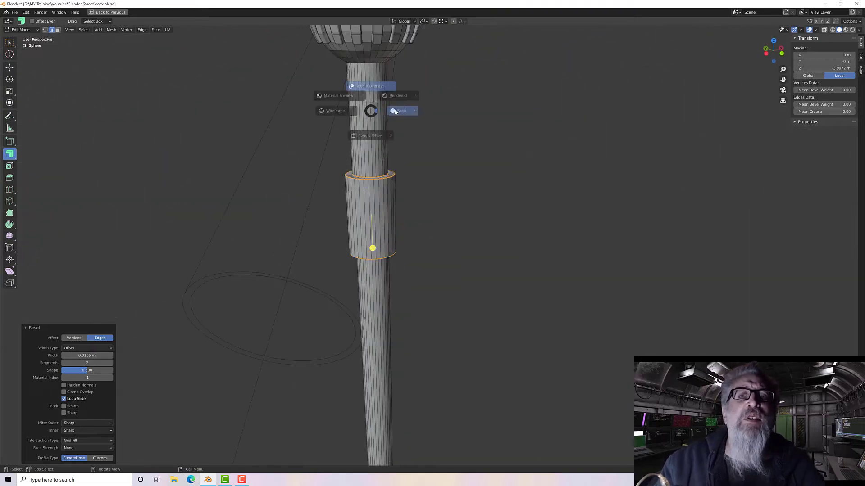
left_click(424, 134)
mouse_move(440, 136)
middle_mouse_down()
mouse_move(380, 82)
mouse_move(412, 93)
mouse_move(407, 85)
mouse_move(398, 77)
mouse_move(423, 133)
mouse_move(444, 257)
mouse_move(445, 333)
middle_mouse_up()
scroll(376, 68, "up", 2)
key("z")
key("Escape")
key("ctrl+z")
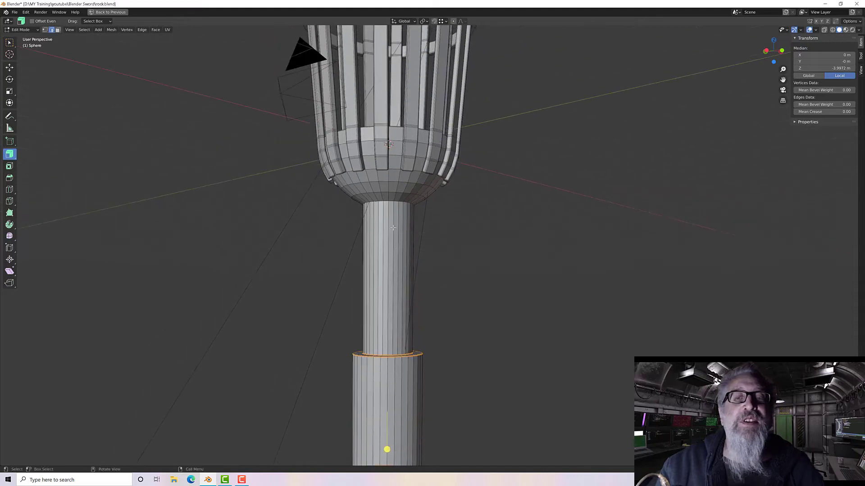
Add two loop cuts around the stem just below the bowl, with slide factors of about 0.959 and 0.879
scroll(383, 211, "up", 1)
left_click(377, 284)
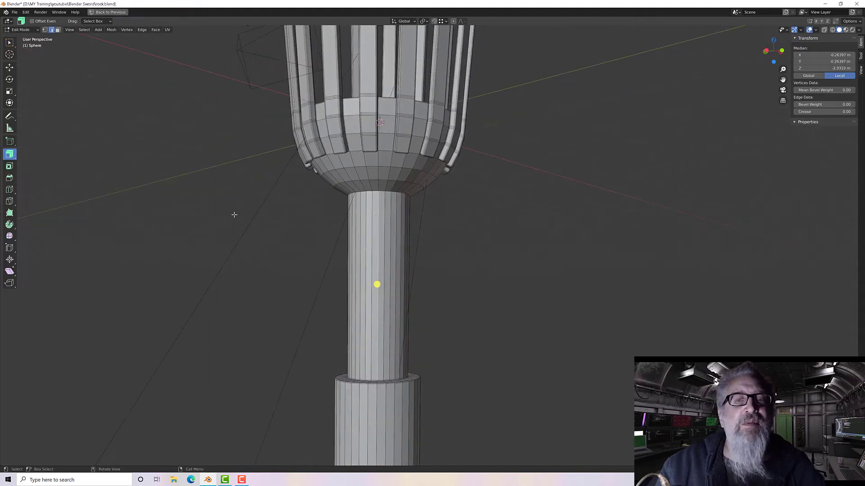
left_click(9, 189)
left_click_drag(376, 277, 373, 230)
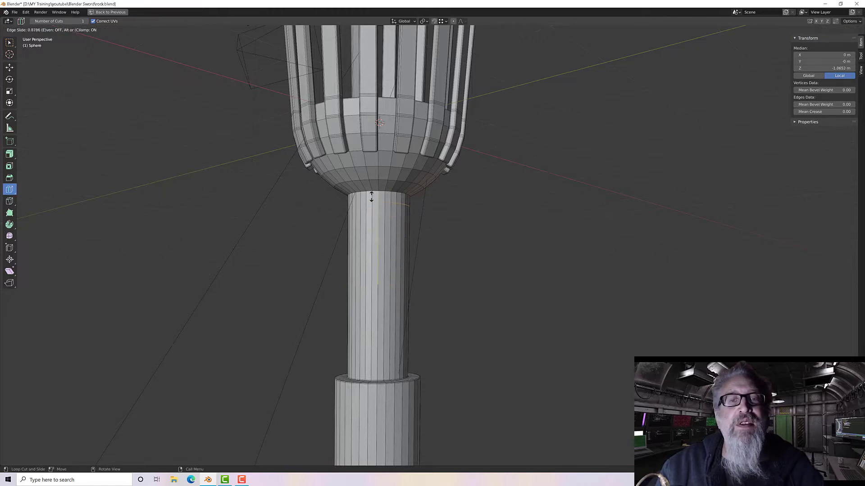
left_click_drag(370, 189, 371, 190)
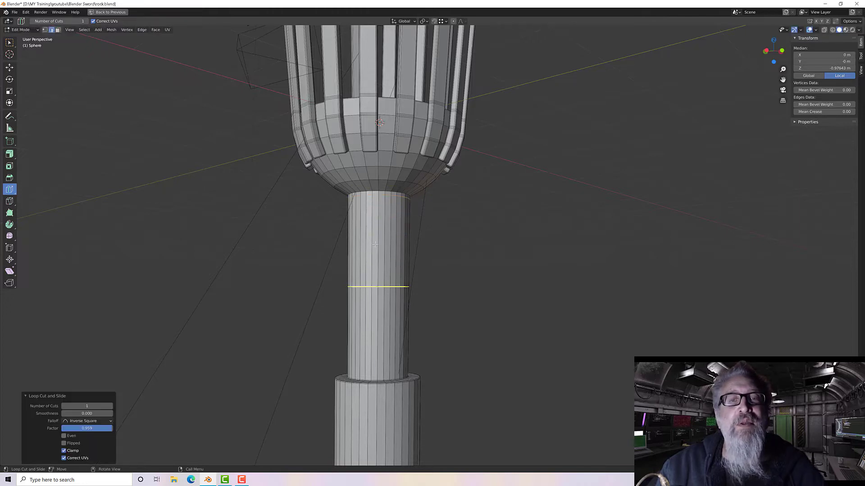
left_click_drag(378, 285, 377, 252)
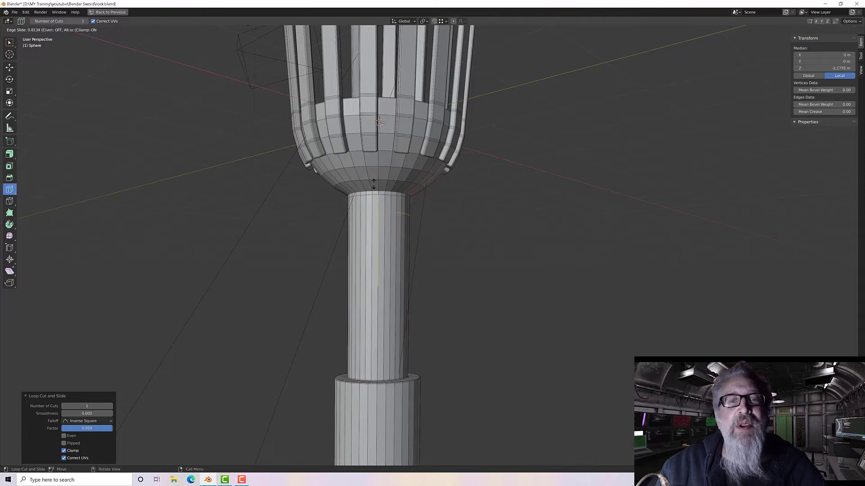
left_click_drag(374, 179, 374, 180)
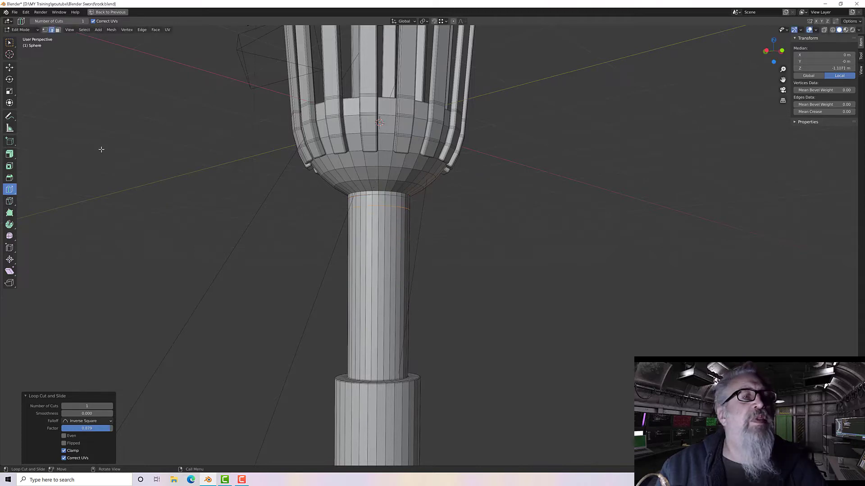
In face select mode, select the narrow ring of faces just below the bowl and extrude it outward along normals by about 0.128 m
left_click(58, 29)
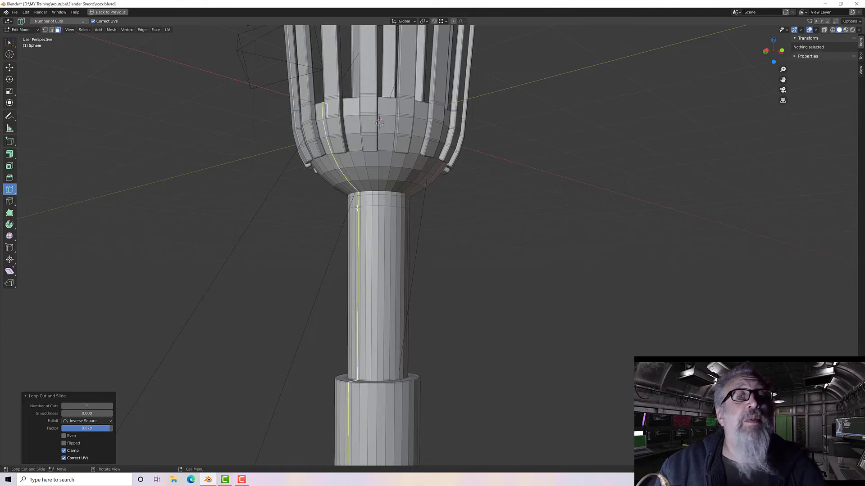
key("w")
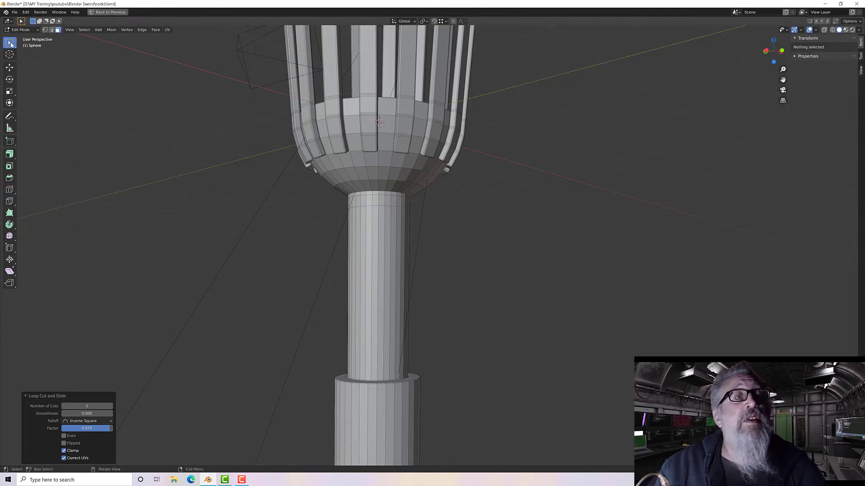
left_click(351, 199, "alt")
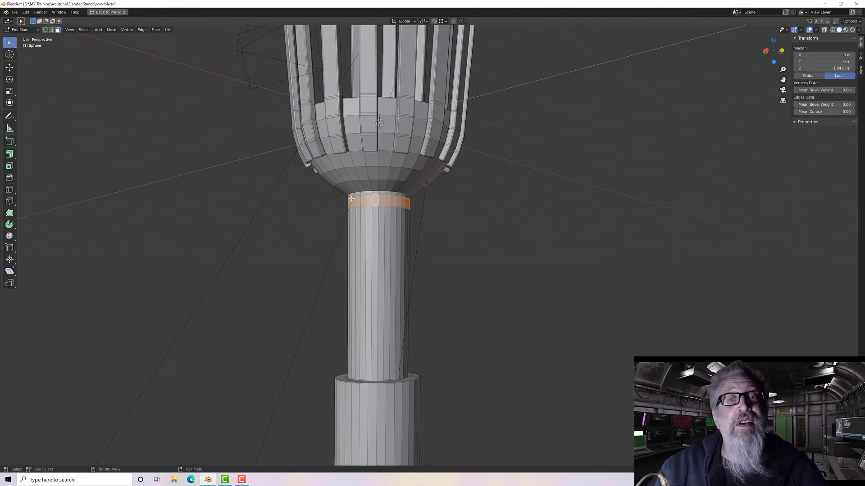
left_click(10, 155)
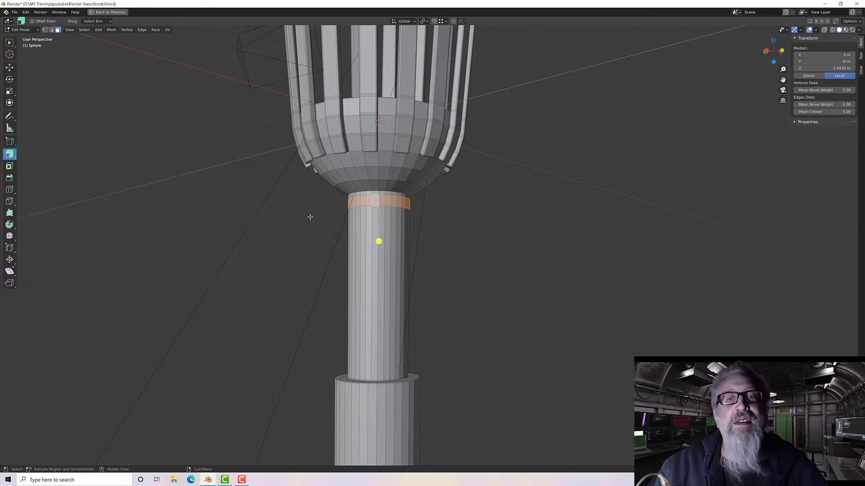
left_click_drag(380, 242, 378, 239)
middle_click_drag(379, 239, 412, 222)
scroll(408, 221, "up", 6)
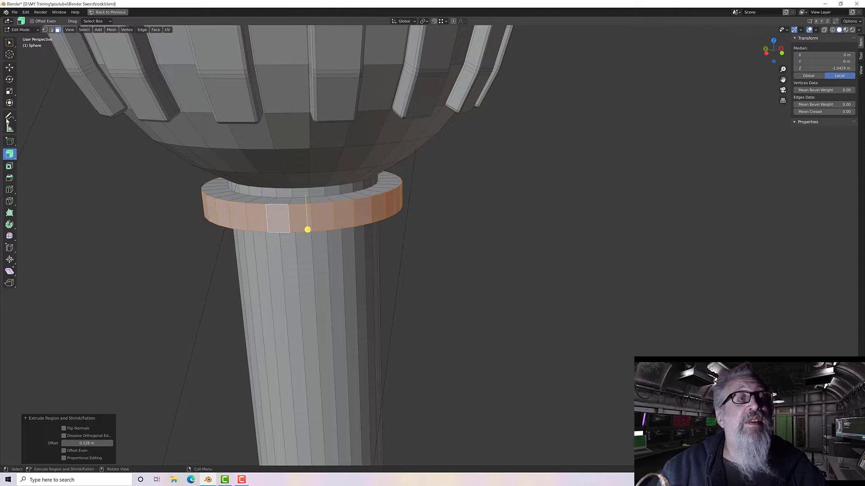
In edge select mode, bevel the new collar's upper and lower outer edge loops by about 0.0569 m with 2 segments
left_click(52, 29)
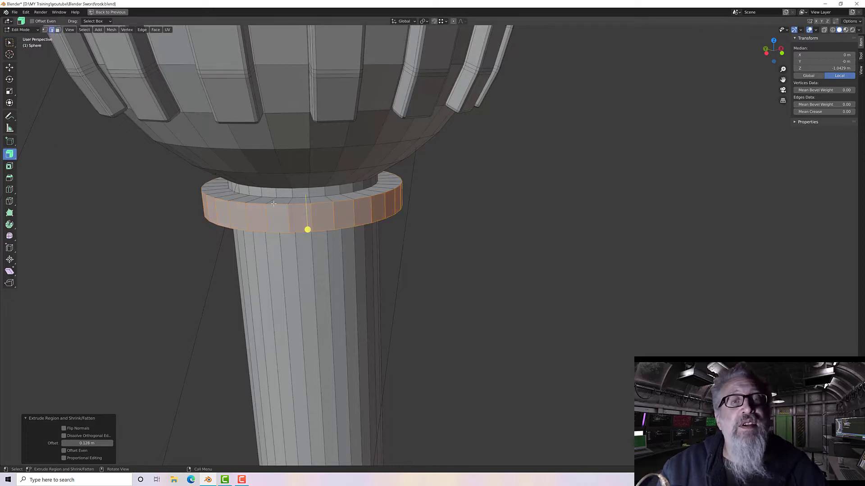
left_click(274, 210, "alt")
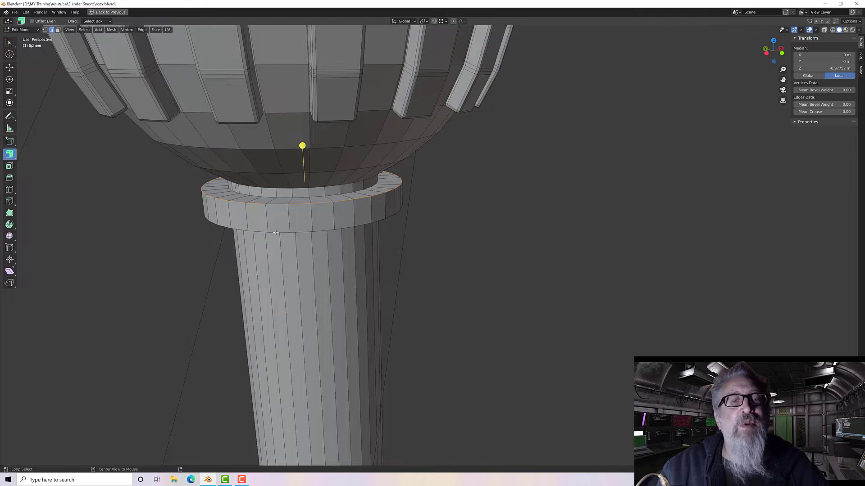
middle_click_drag(275, 232, 241, 196)
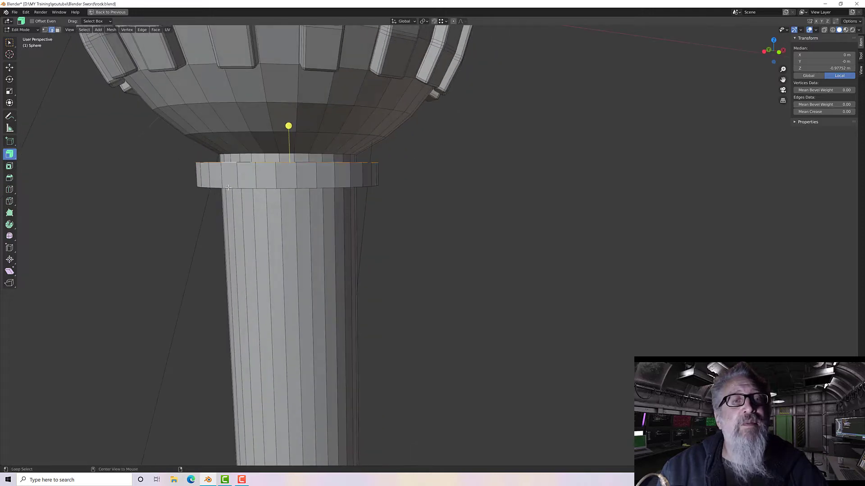
left_click(228, 187, "alt")
left_click(230, 163, "alt+shift")
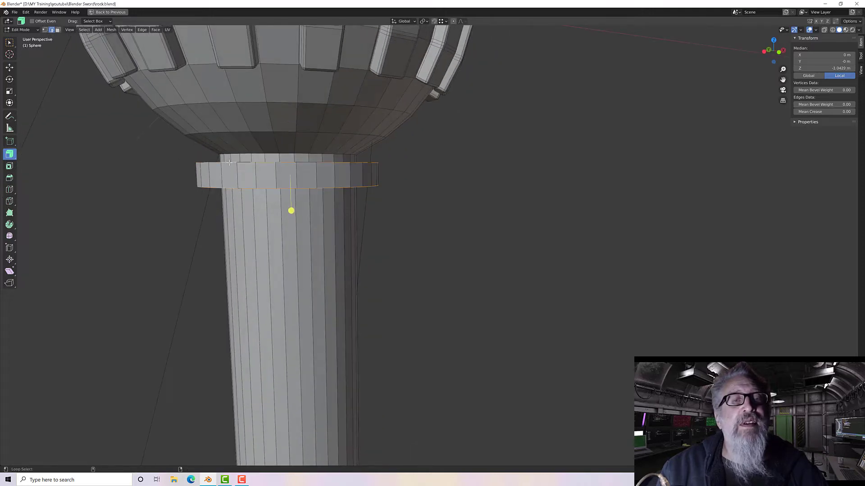
middle_click_drag(230, 163, 229, 174)
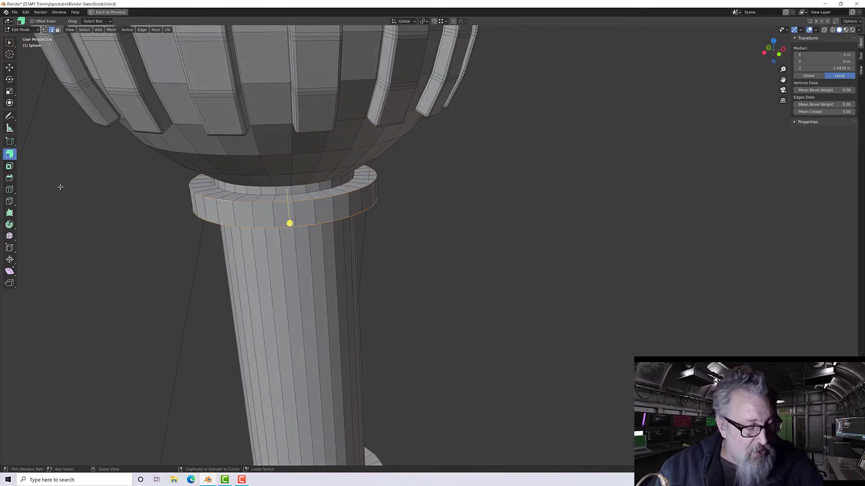
key("ctrl+b")
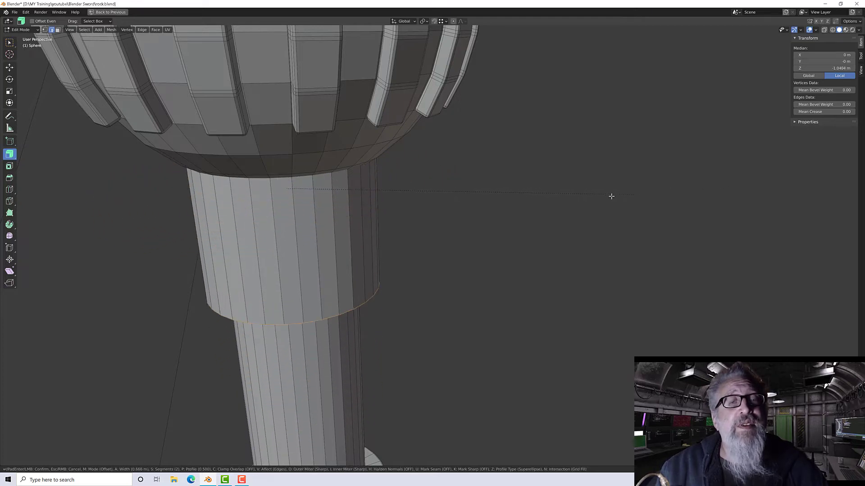
left_click(523, 197)
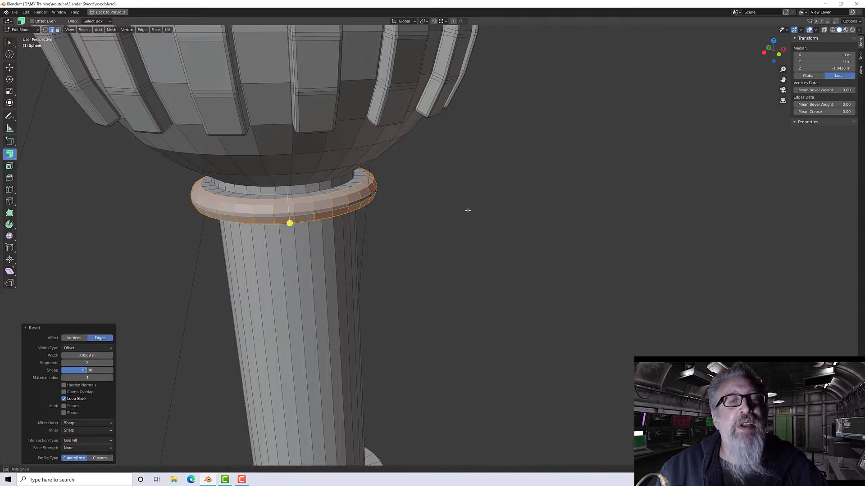
Bevel the upper and lower inner edge loops where the rounded collar meets the stem by about 0.00826 m with 2 segments
middle_click_drag(467, 208, 485, 204)
scroll(361, 187, "up", 1)
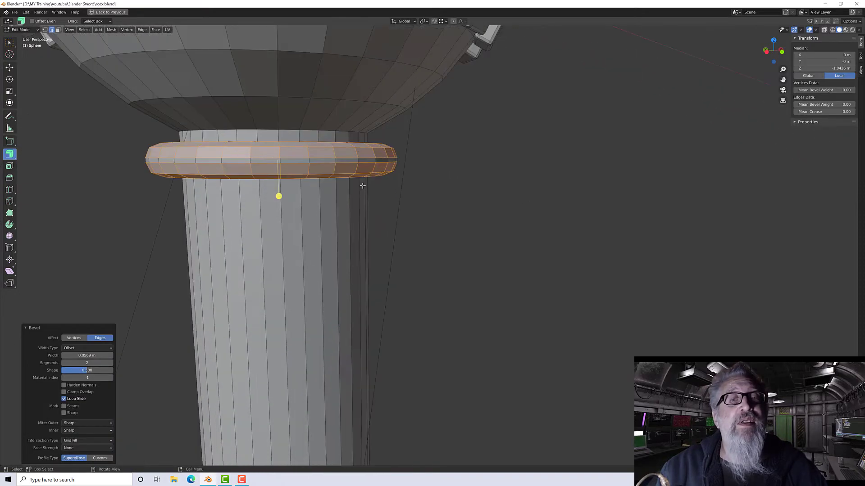
middle_click_drag(361, 186, 335, 146)
left_click(338, 170)
left_click(338, 169, "alt")
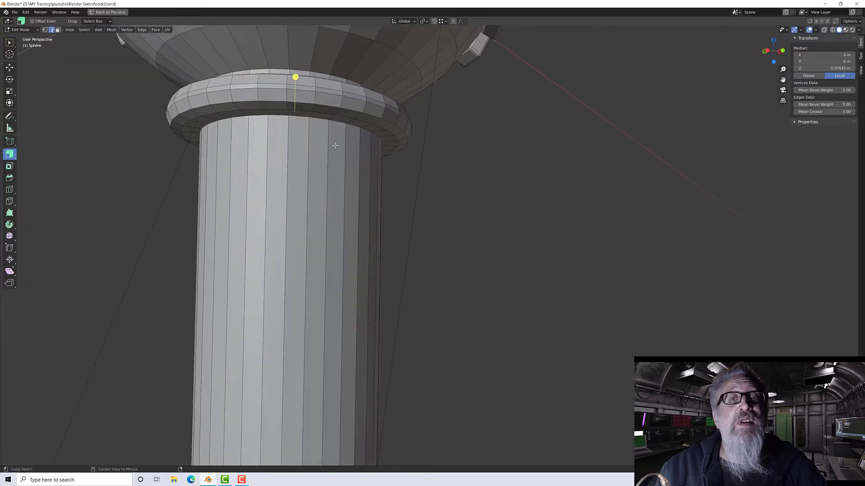
left_click(335, 122, "alt")
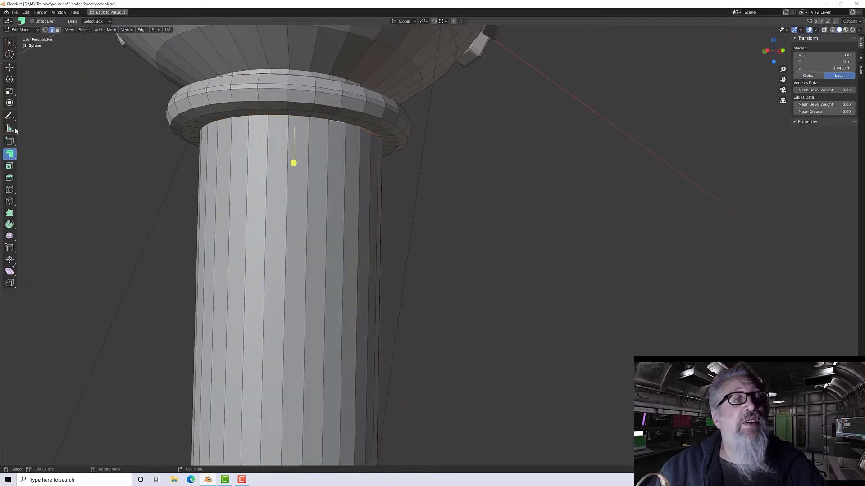
key("ctrl+b")
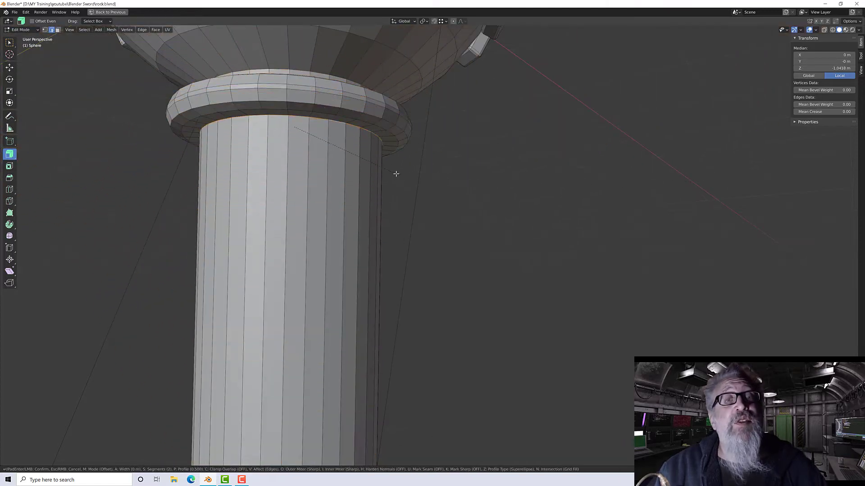
left_click(397, 173)
Examine the whole torch and its two stem collars from a distance, from above and from the side
middle_click_drag(422, 170, 433, 181)
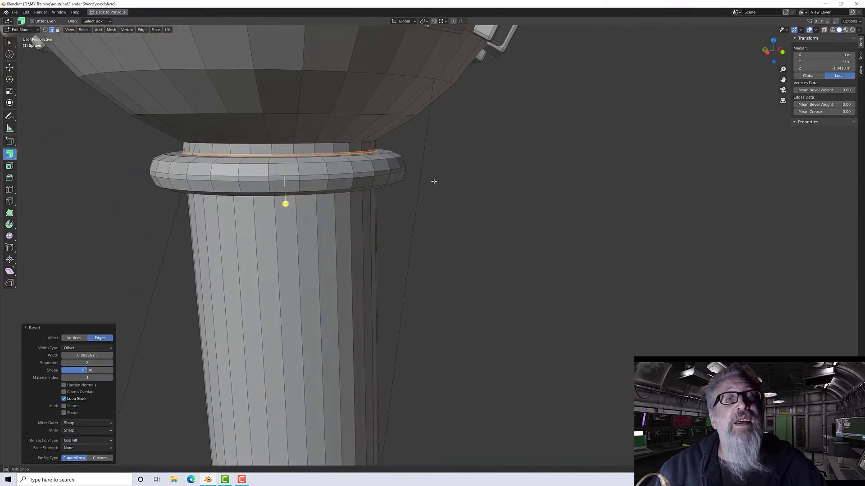
scroll(434, 182, "down", 8)
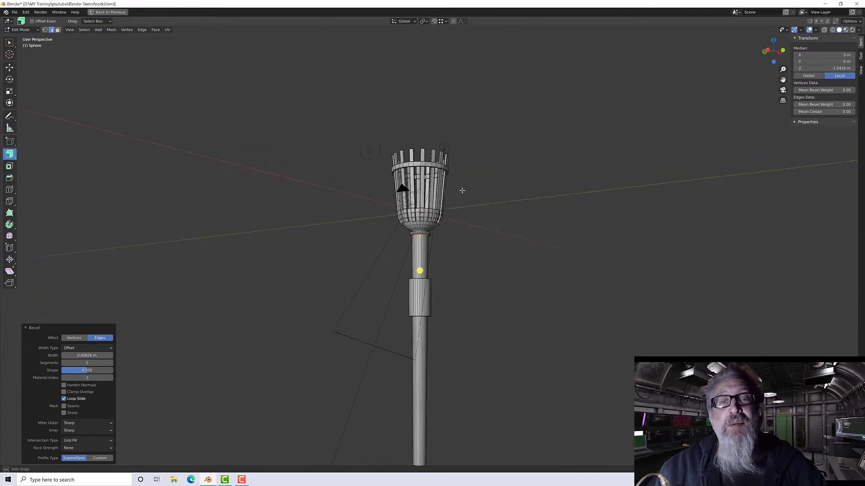
scroll(458, 218, "down", 5)
mouse_move(452, 249)
middle_mouse_down()
mouse_move(487, 272)
mouse_move(474, 264)
mouse_move(468, 202)
mouse_move(465, 224)
mouse_move(415, 190)
mouse_move(442, 238)
middle_mouse_up()
scroll(423, 201, "up", 5)
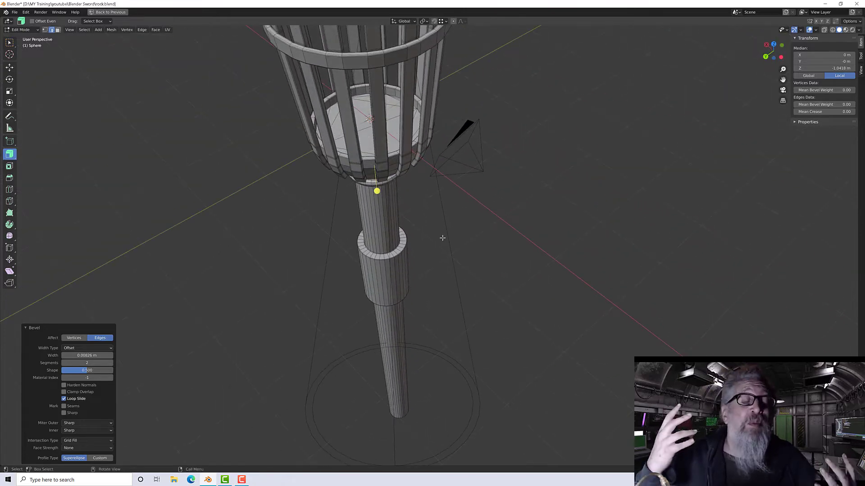
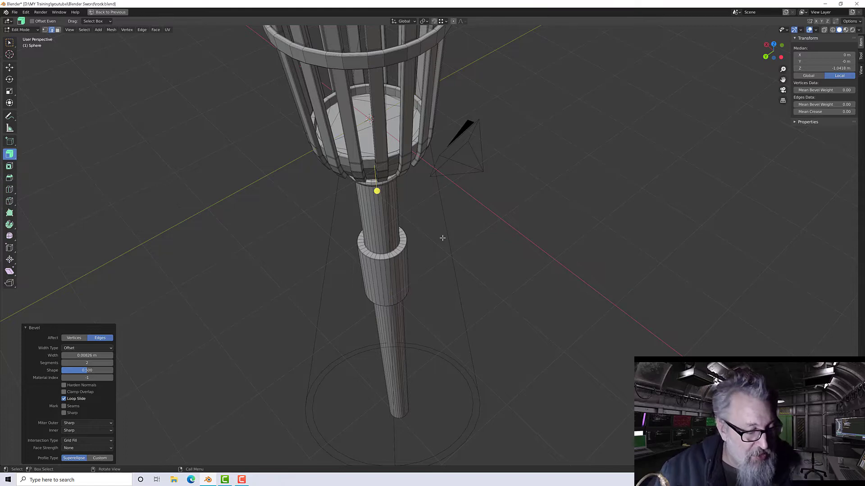
scroll(439, 221, "down", 4)
middle_click_drag(442, 236, 358, 201)
scroll(397, 189, "up", 5)
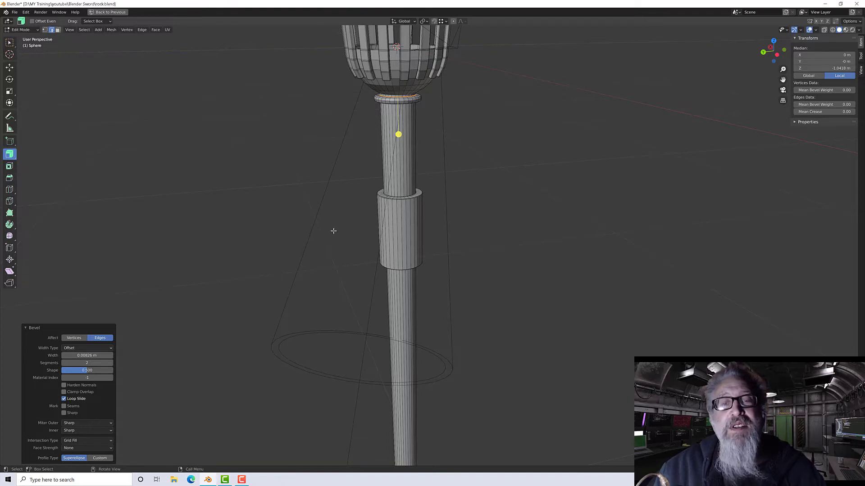
In face select mode, select the full ring of outer faces on the tall collar around the middle of the stem
middle_click_drag(243, 170, 86, 132)
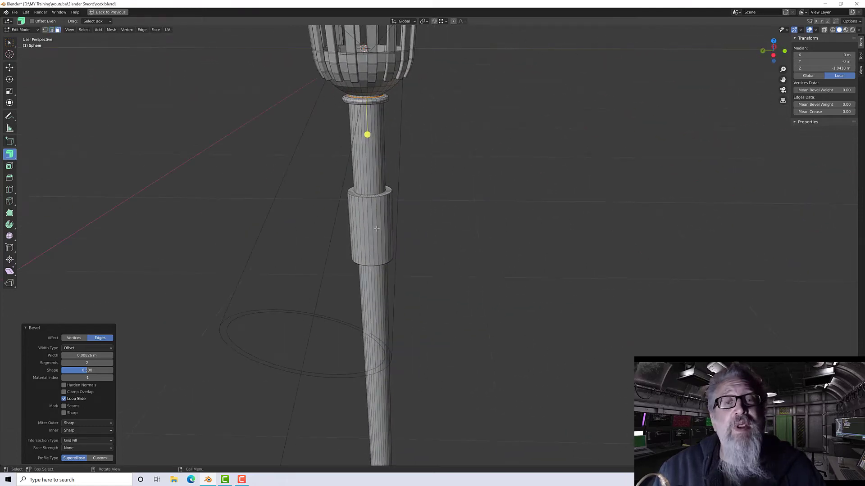
left_click(387, 255)
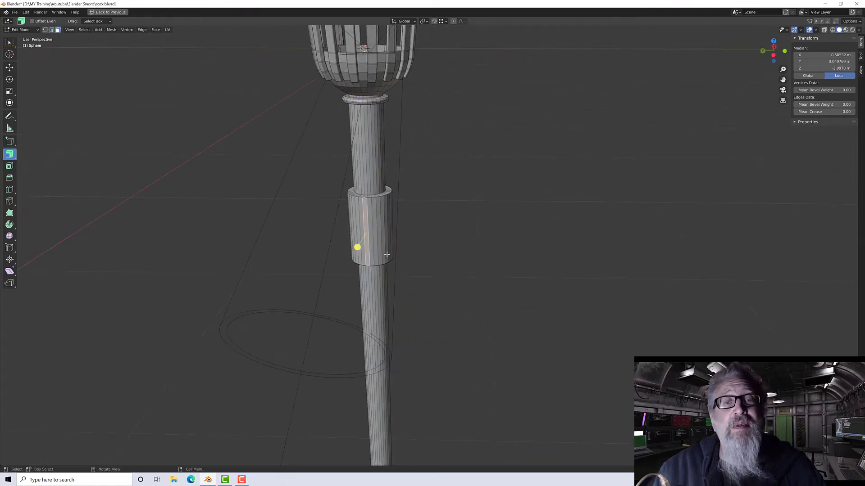
left_click(368, 228, "alt")
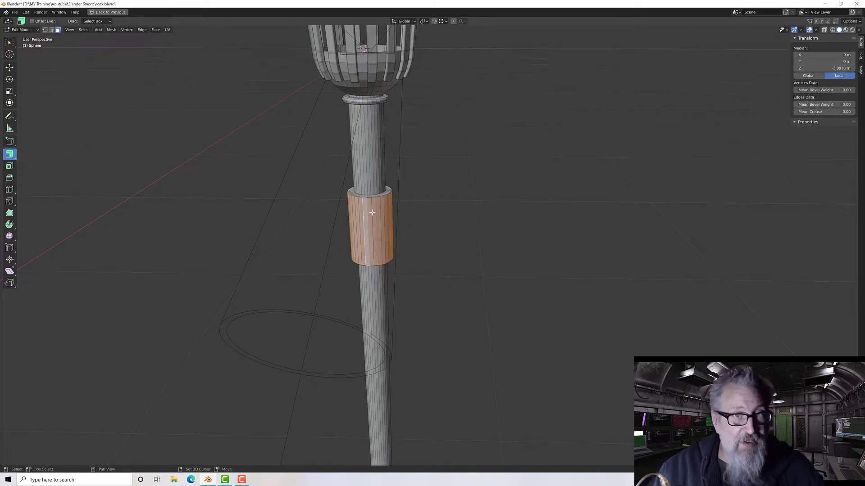
Duplicate the selected collar faces in place and rotate the copy 90° about the X axis
key("shift+d")
right_click(394, 210)
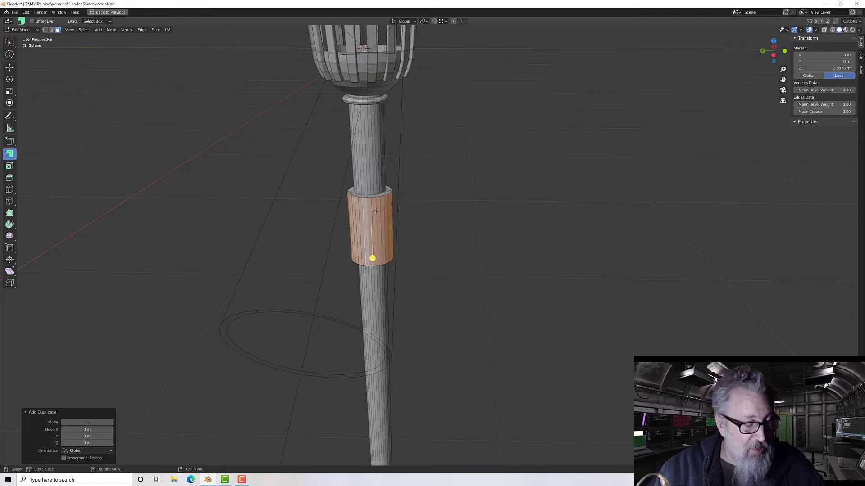
key("r")
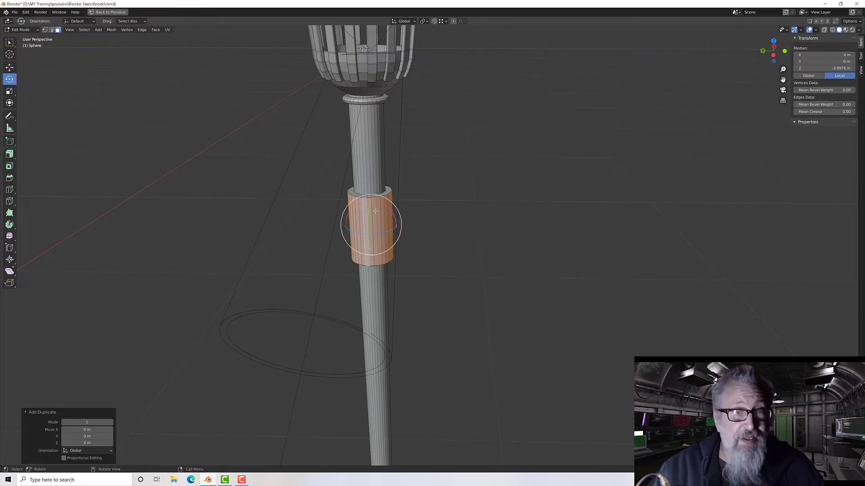
key("x")
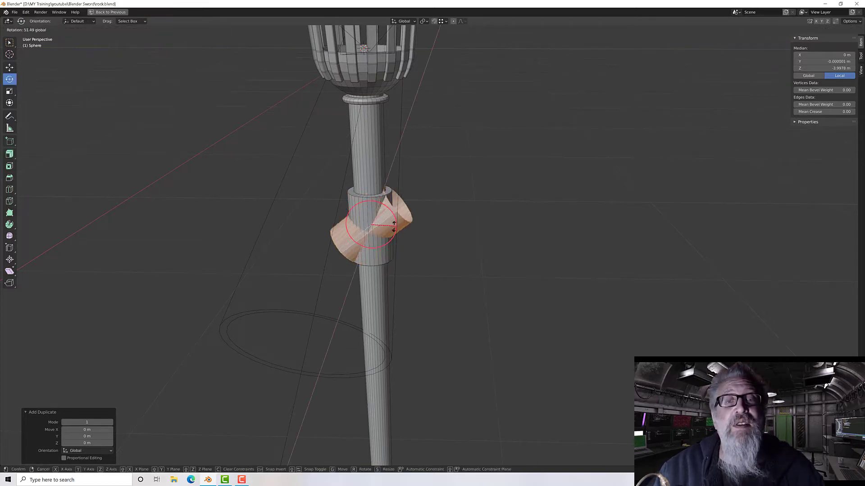
left_click(388, 238)
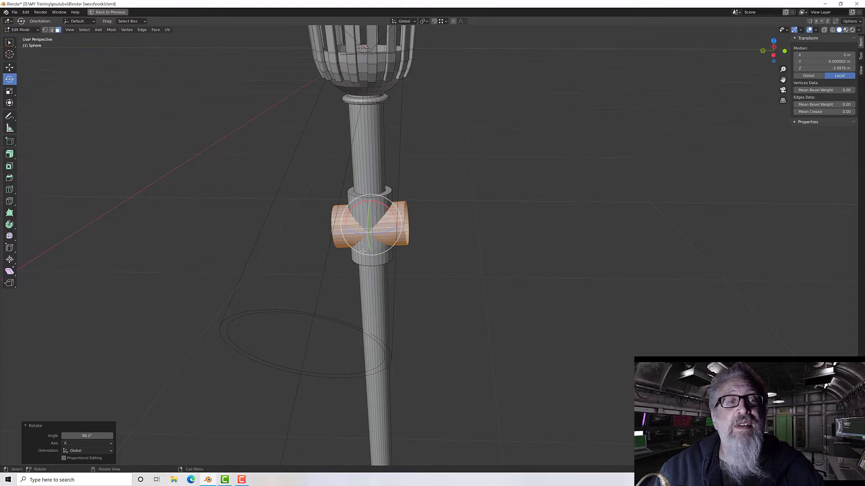
double_click(87, 436)
type("90")
key("Return")
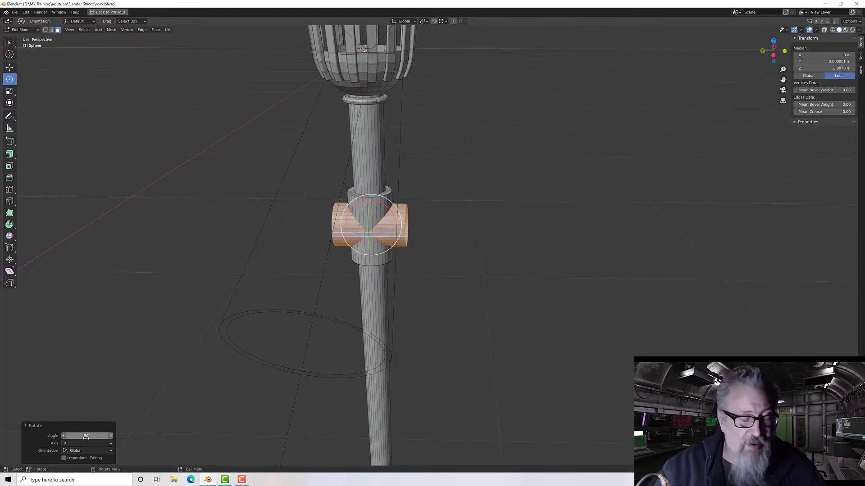
Scale the rotated copy down to about 0.471 in X and Z, keeping its Y length
key("shift+space")
key("s")
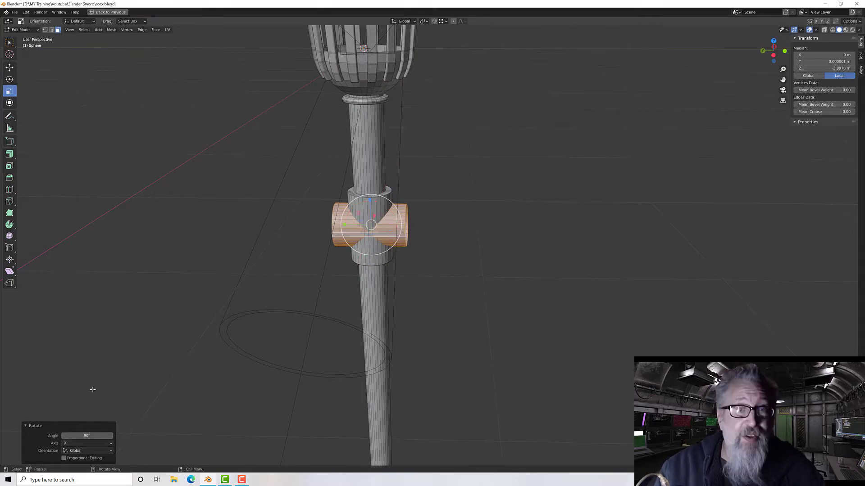
middle_click_drag(274, 375, 233, 349)
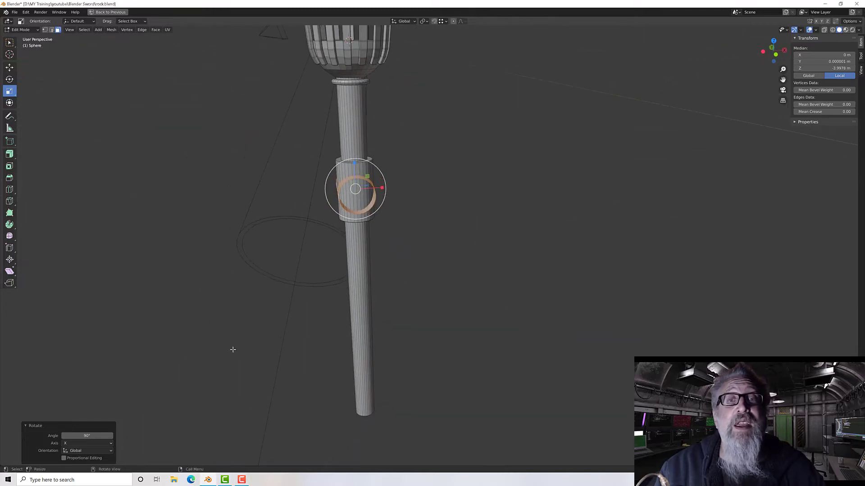
left_click_drag(367, 178, 358, 181)
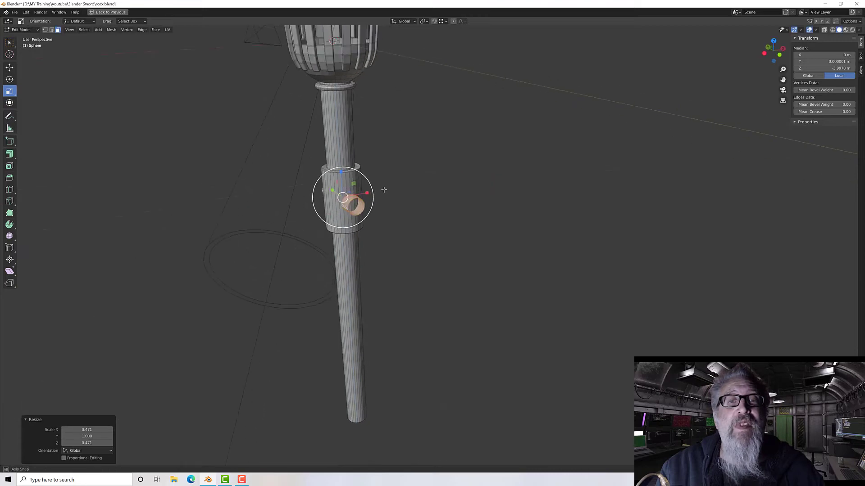
middle_click_drag(358, 189, 407, 213)
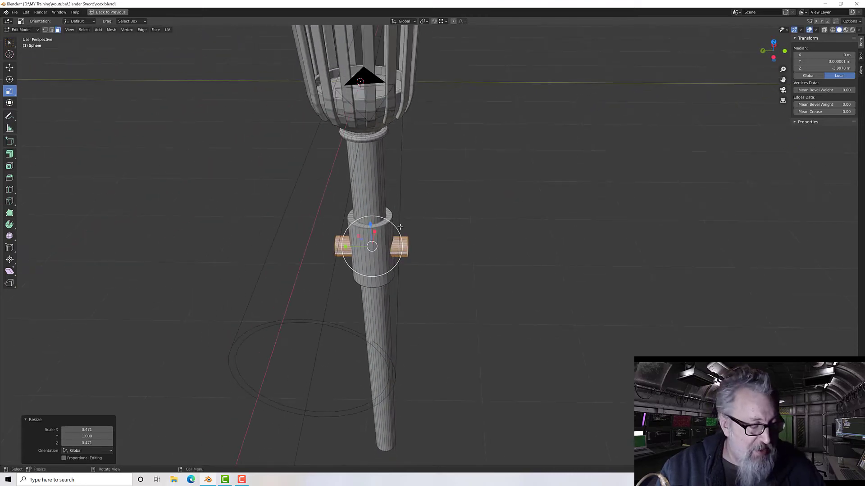
Move the narrowed tube about 1.07 m along Y so it sticks out from one side of the collar
key("shift+space")
key("g")
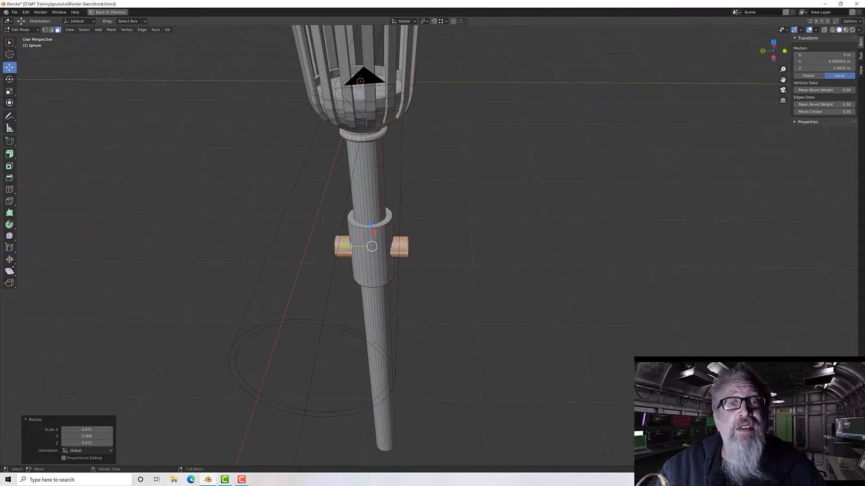
left_click_drag(351, 246, 304, 247)
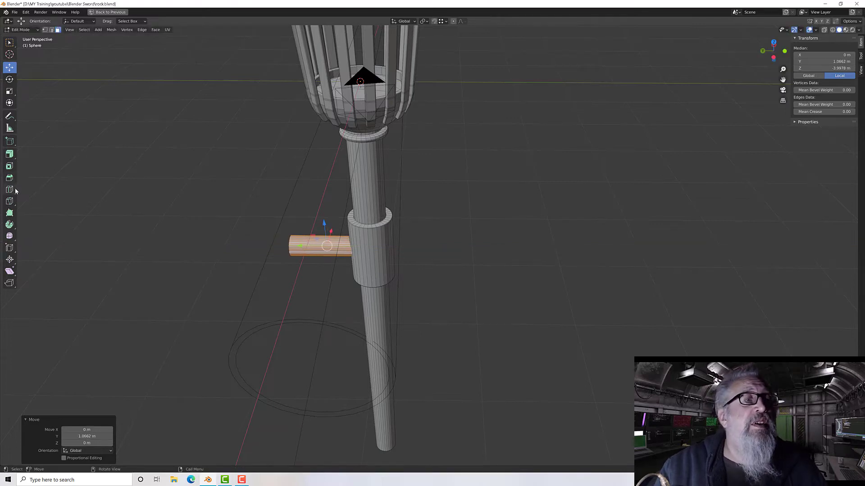
Lengthen the side arm by moving its open outer edge loop outward to about 3.41 m on Y
left_click(45, 31)
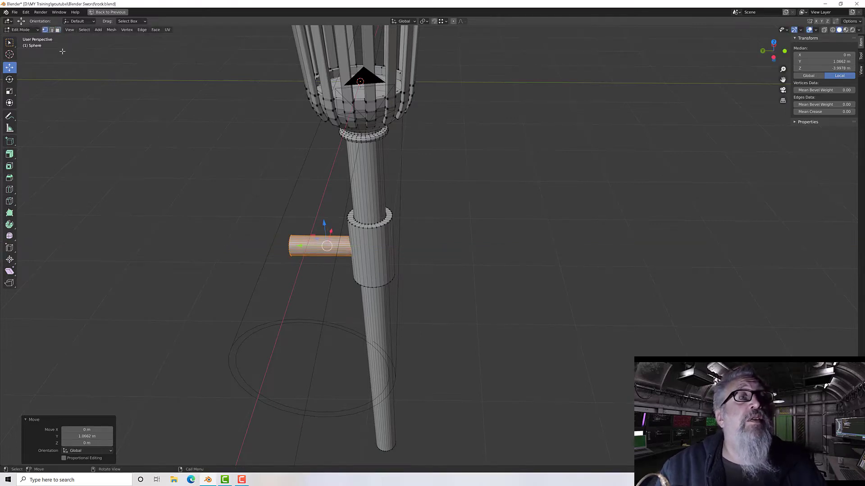
left_click(52, 29)
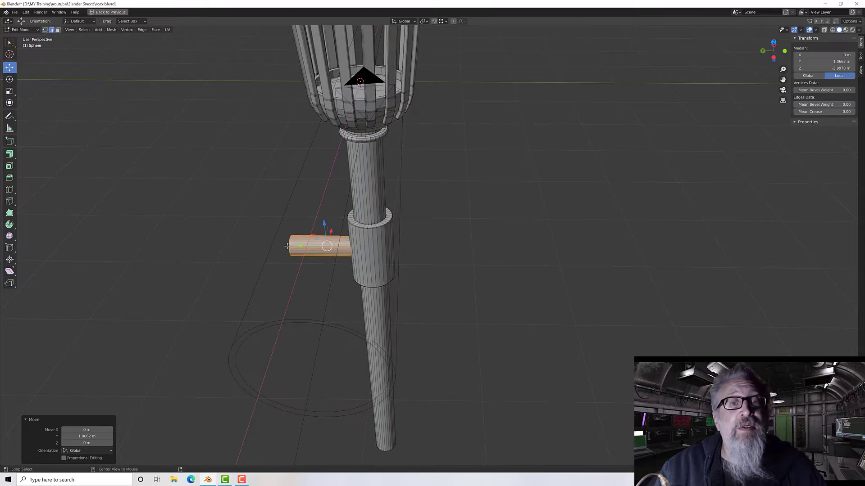
scroll(286, 246, "up", 4)
left_click(146, 245, "alt")
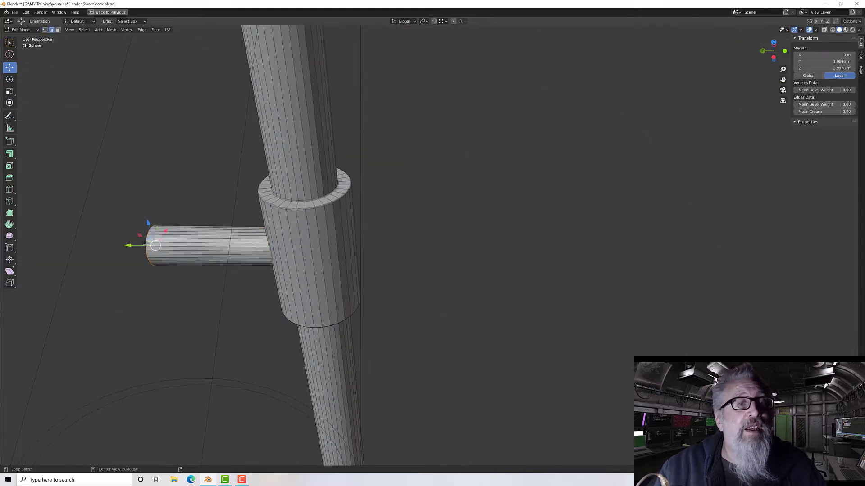
scroll(146, 244, "down", 5)
left_click_drag(290, 246, 220, 243)
scroll(220, 243, "down", 3)
middle_click_drag(221, 243, 235, 224)
left_click_drag(312, 229, 322, 229)
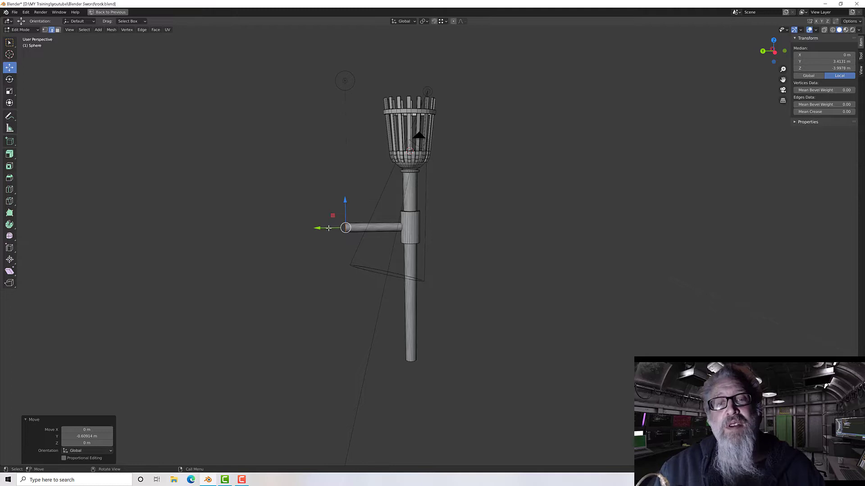
Try a much longer arm, then shorten it until its end loop sits at about 3.24 m on Y
left_click_drag(318, 229, 243, 224)
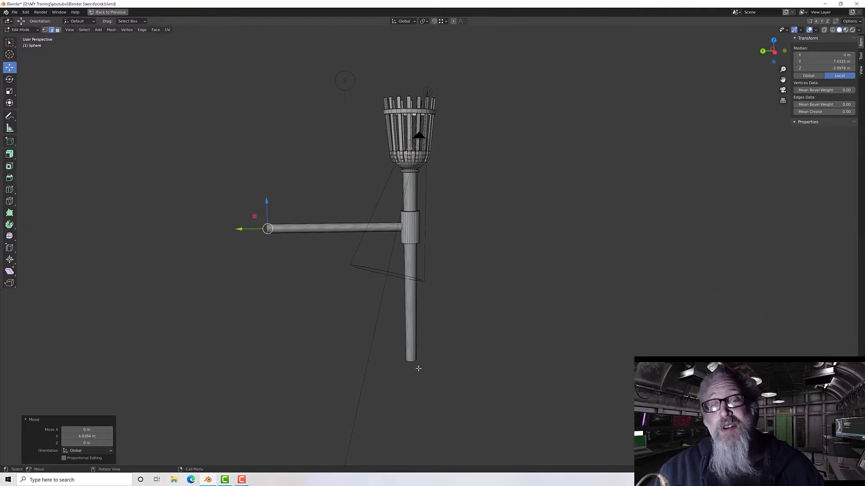
left_click_drag(238, 229, 321, 235)
scroll(322, 235, "up", 4)
middle_click_drag(352, 230, 319, 231)
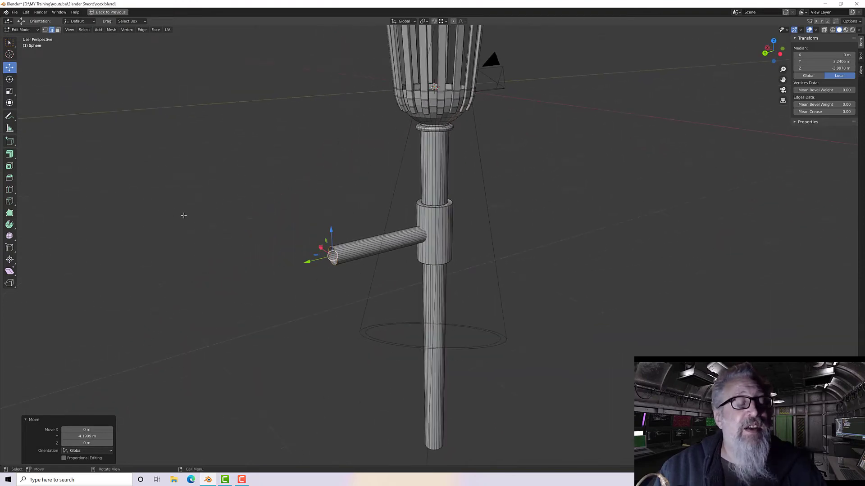
Fill the arm's open end with a face and extrude that face outward by about 0.13 m
key("f")
scroll(290, 253, "up", 4)
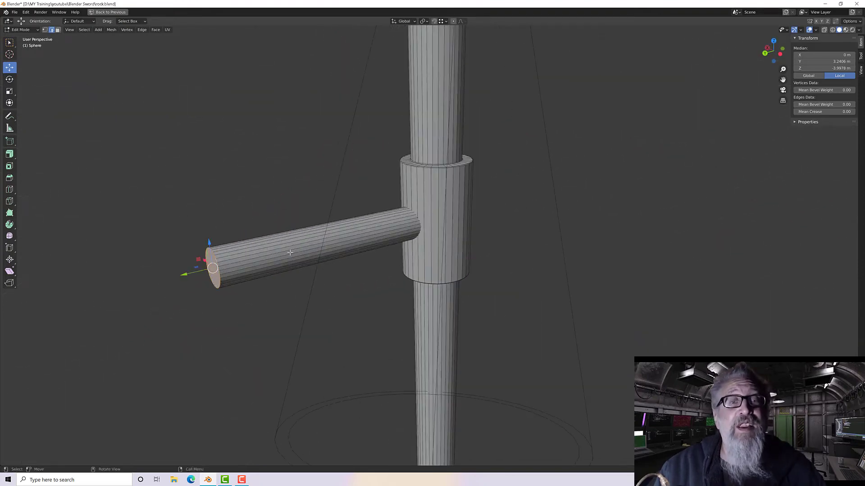
left_click(58, 30)
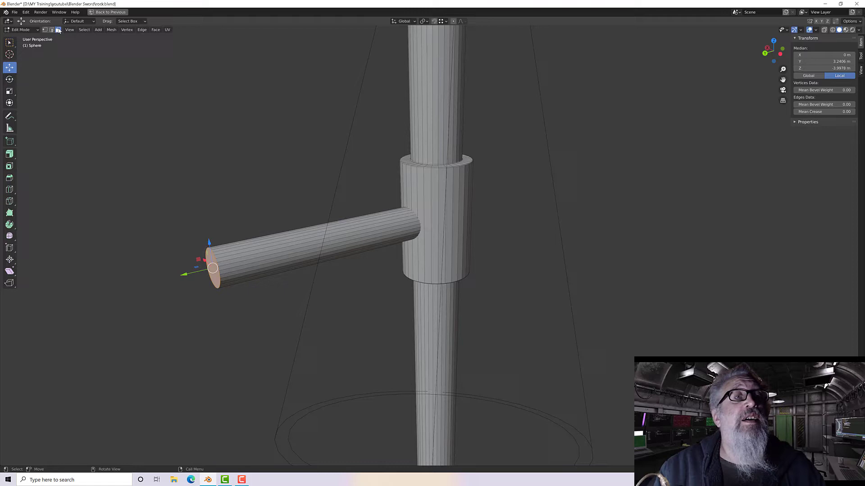
left_click(210, 257)
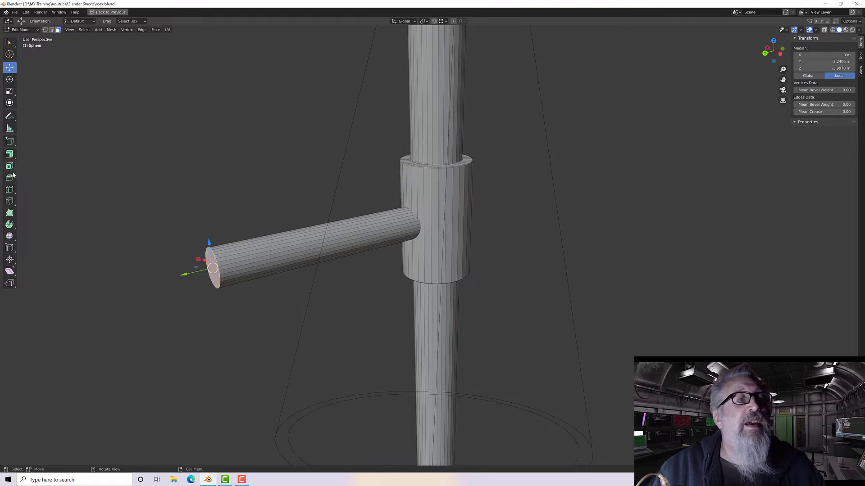
left_click(10, 155)
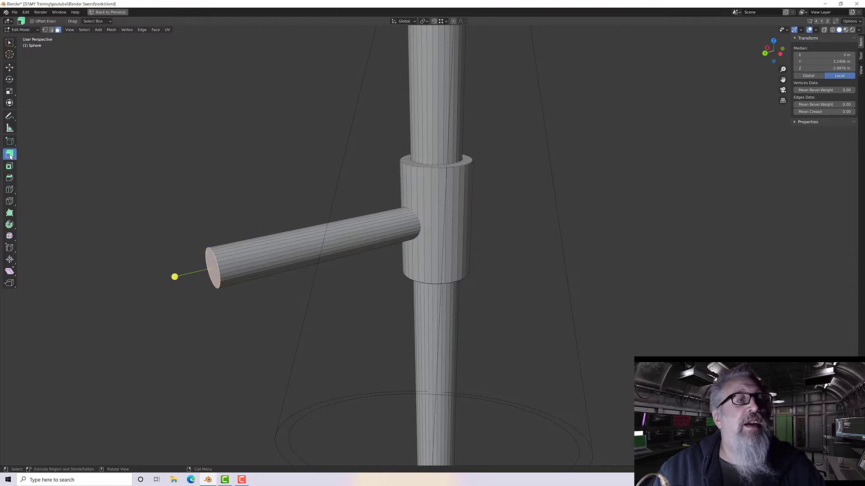
left_click_drag(174, 276, 232, 270)
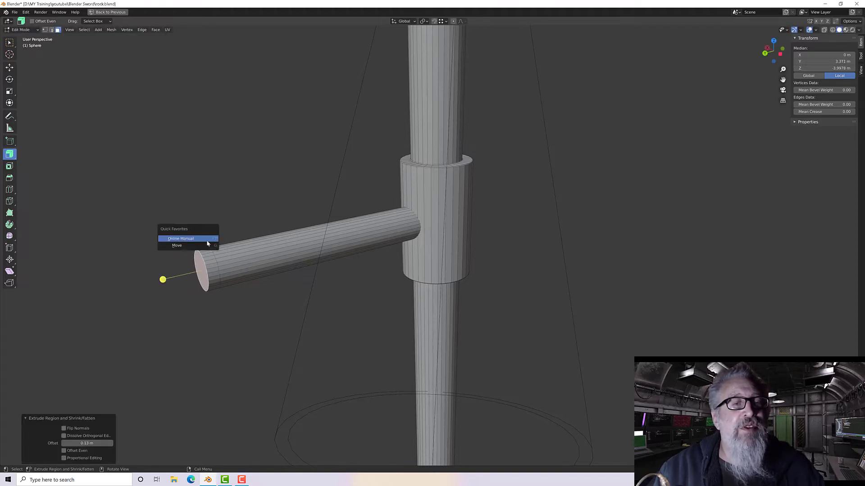
left_click(211, 199)
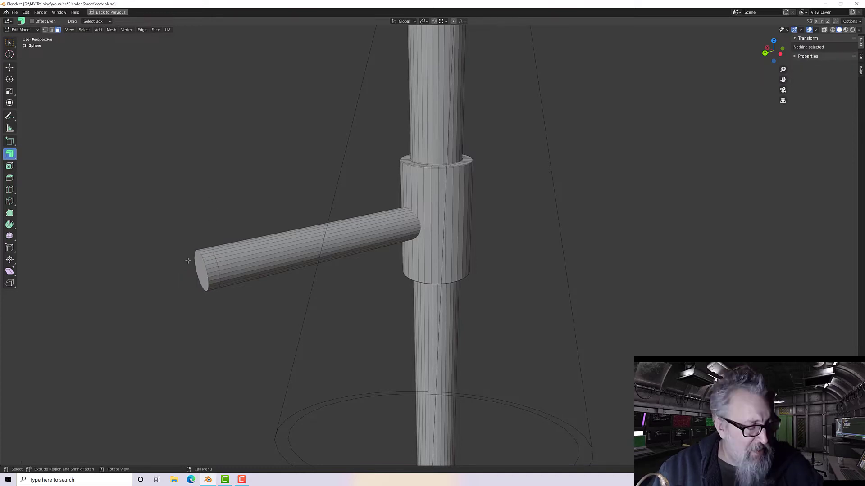
Extrude the narrow ring of faces at the arm's end outward by about 1.96 m to form a round wall plate
left_click(213, 270, "alt")
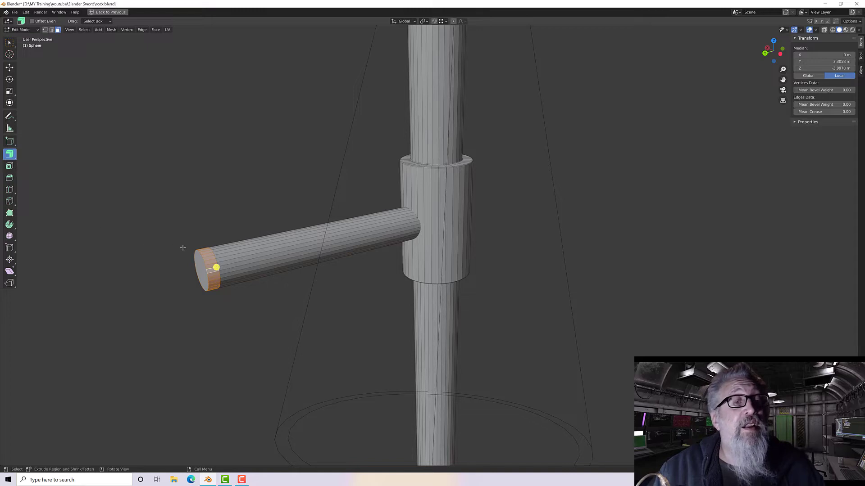
scroll(311, 272, "down", 5)
left_click_drag(368, 251, 514, 216)
middle_click_drag(513, 216, 463, 230)
scroll(332, 248, "up", 2)
scroll(332, 248, "up", 1)
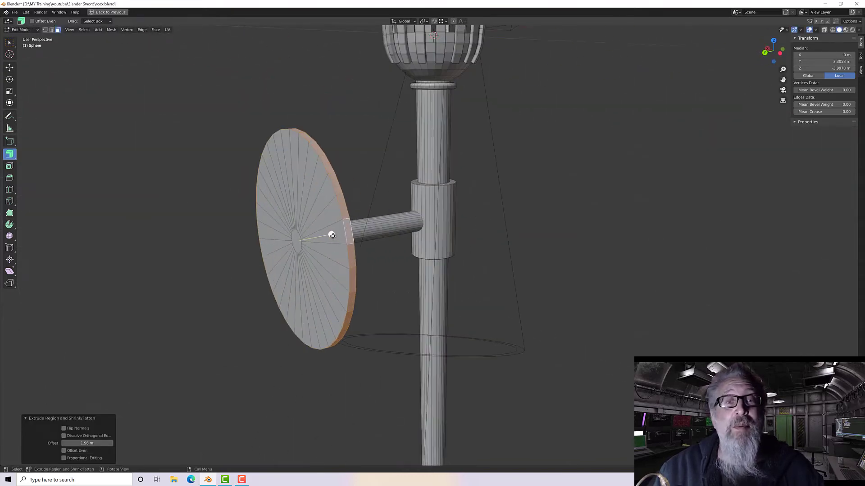
left_click_drag(332, 236, 302, 239)
key("ctrl+z")
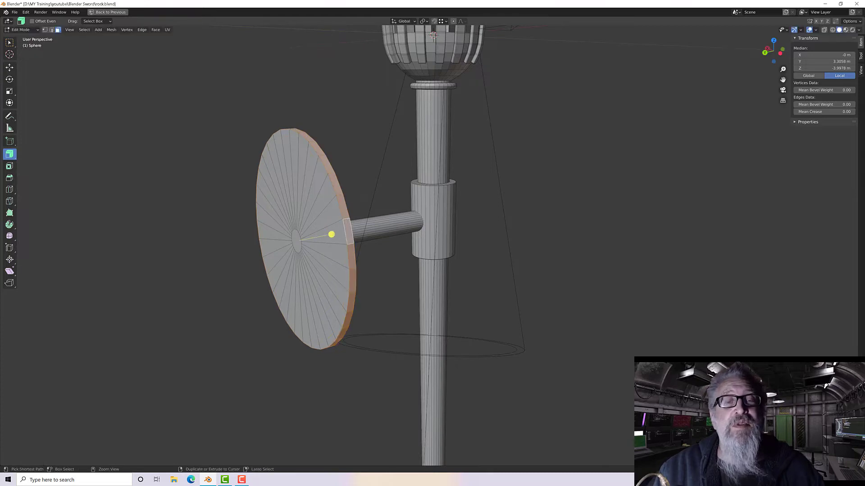
Select the wall plate's centre back face, grow the selection across the whole back side, and delete those faces
left_click(297, 242)
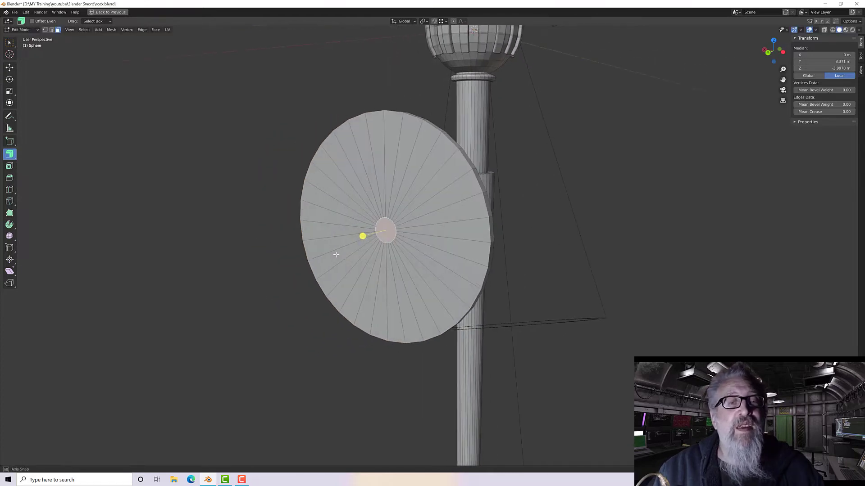
middle_click_drag(316, 258, 333, 255)
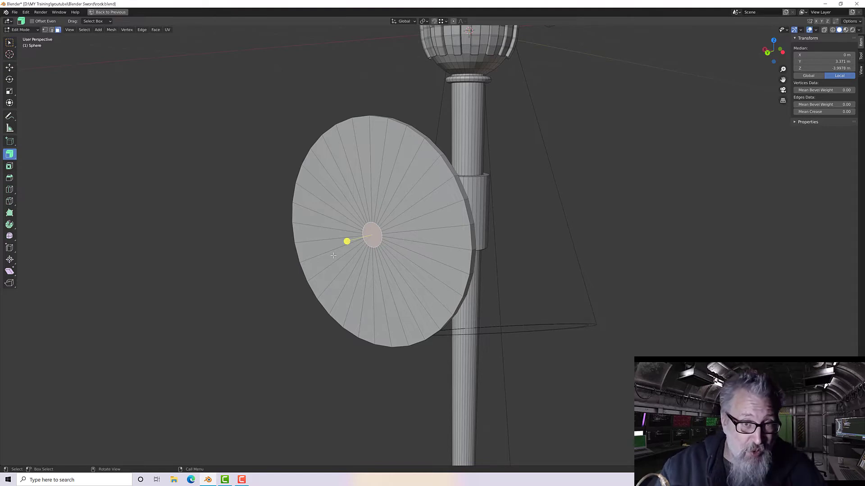
scroll(333, 255, "down", 5)
middle_click_drag(333, 255, 386, 254)
scroll(386, 253, "up", 2)
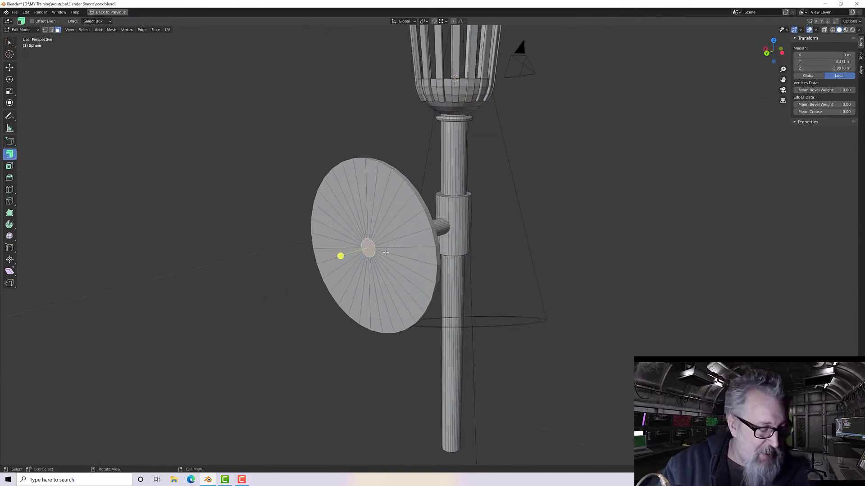
key("ctrl+KP_Add")
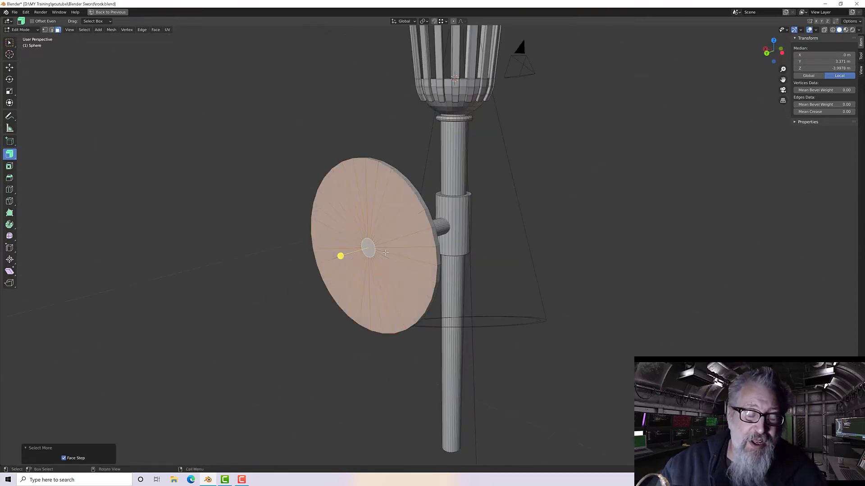
key("x")
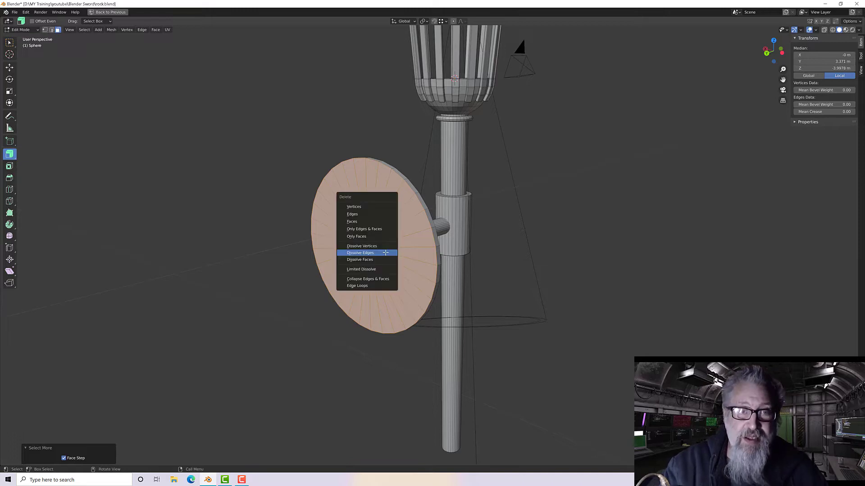
left_click(360, 222)
middle_click_drag(359, 222, 341, 238)
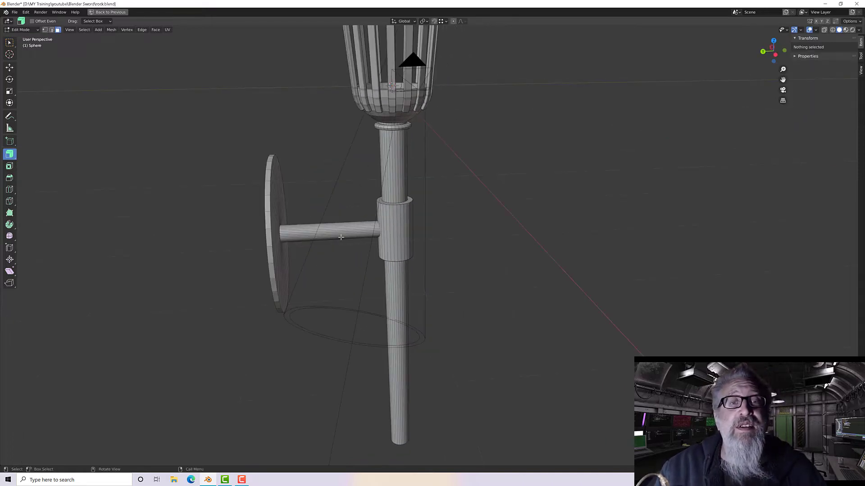
Select the ring of faces around the wall plate's rim and scale it to about 0.558 on X and Z, keeping Y unscaled
mouse_move(269, 228)
middle_mouse_down()
mouse_move(241, 233)
mouse_move(243, 221)
mouse_move(256, 218)
mouse_move(265, 234)
middle_mouse_up()
left_click(268, 236)
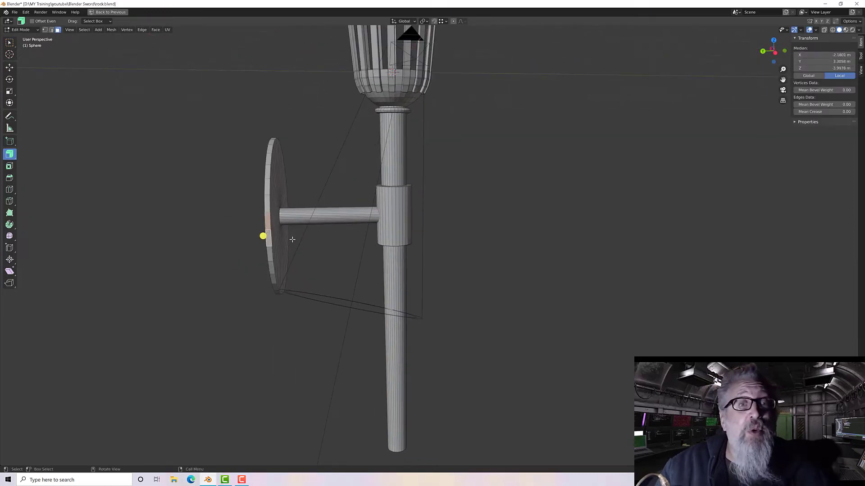
left_click(269, 243, "alt")
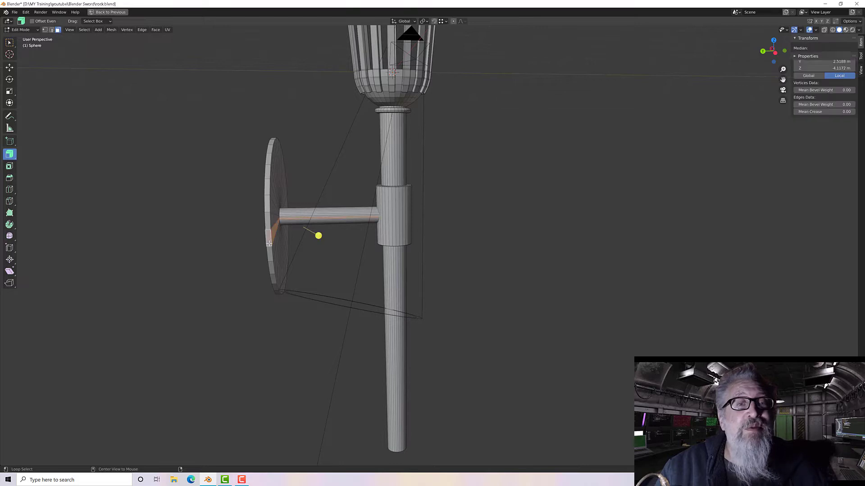
left_click(267, 225)
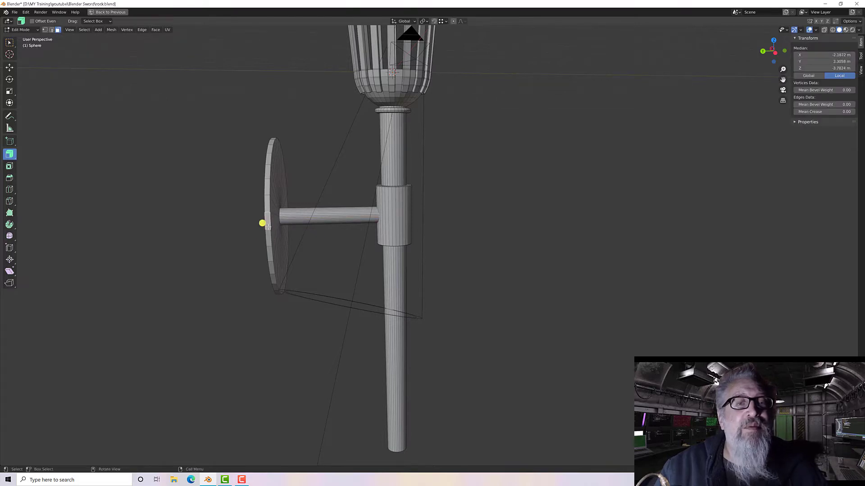
left_click(268, 227, "alt")
middle_click_drag(263, 234, 242, 232)
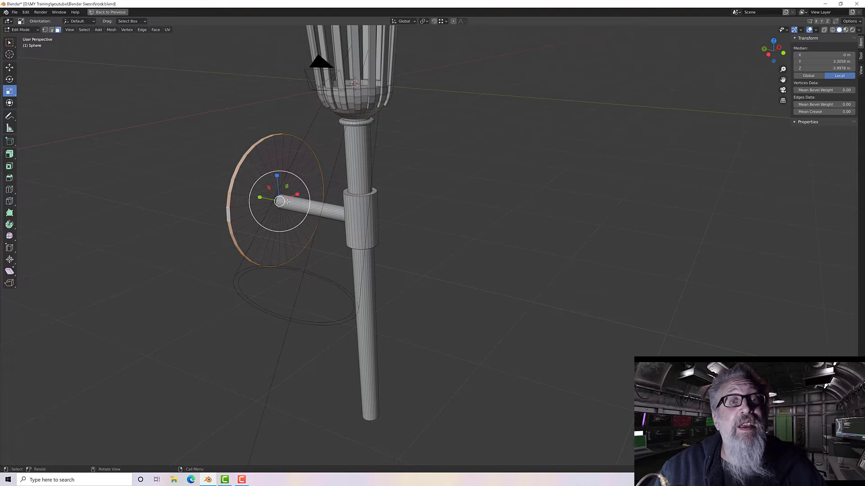
middle_click_drag(261, 199, 276, 196)
left_click_drag(315, 172, 308, 178)
middle_click_drag(308, 178, 206, 185)
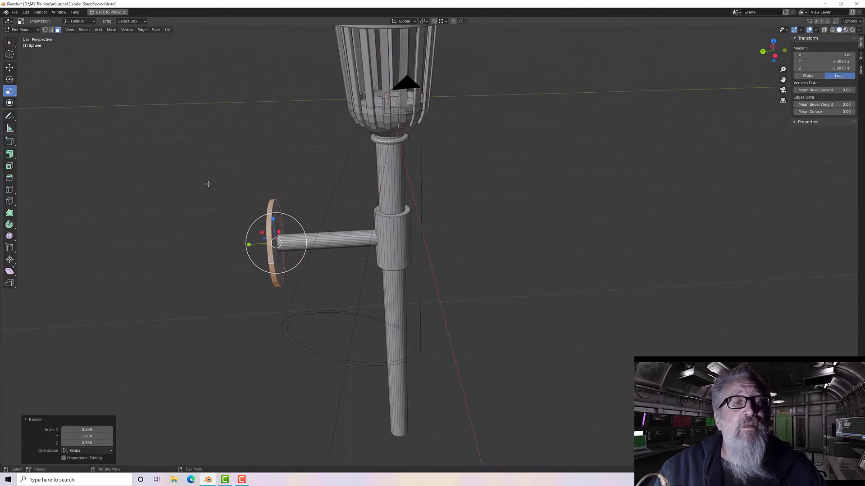
Thicken the wall plate by selecting its back outer edge loop and moving it about 0.34 m along Y
left_click(51, 30)
scroll(177, 131, "up", 1)
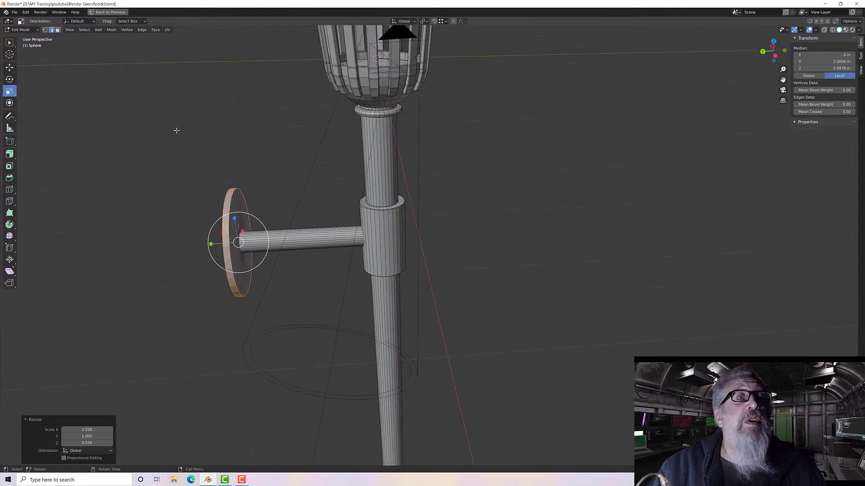
middle_click_drag(177, 131, 199, 126)
left_click(279, 231)
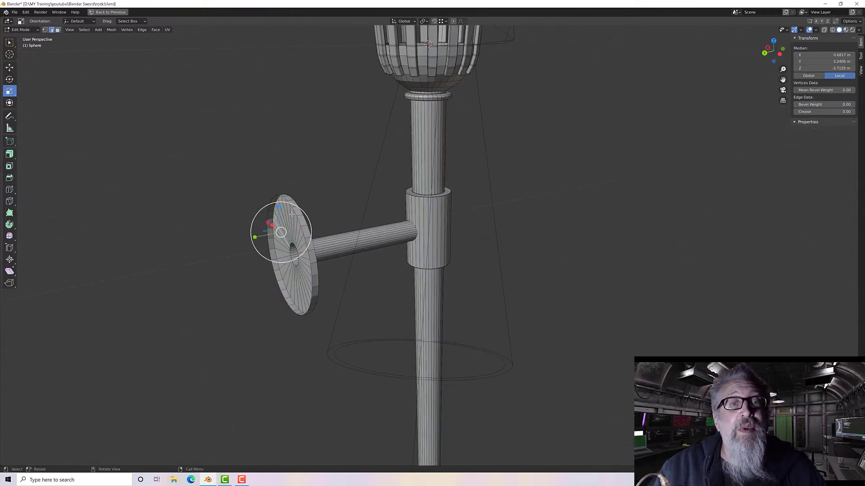
left_click(293, 212, "alt")
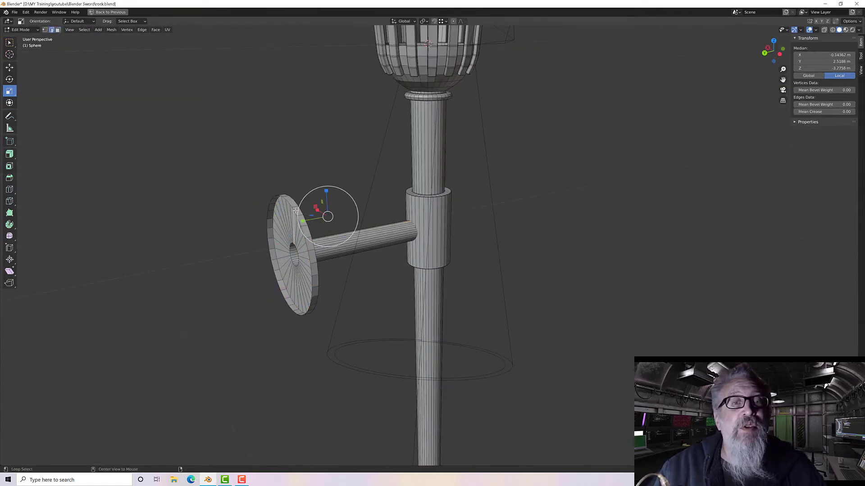
left_click(294, 212, "alt")
middle_click_drag(297, 225, 281, 232)
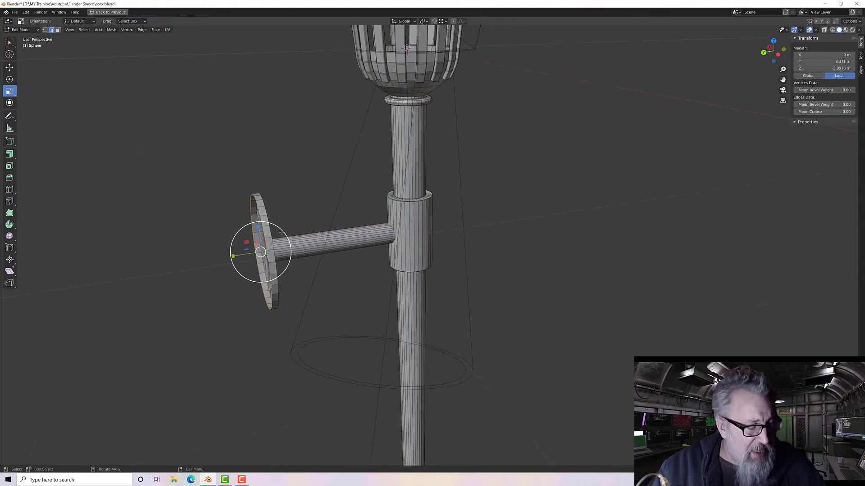
key("shift+space")
key("g")
left_click_drag(236, 255, 220, 257)
scroll(223, 255, "down", 2)
middle_click_drag(259, 241, 231, 233)
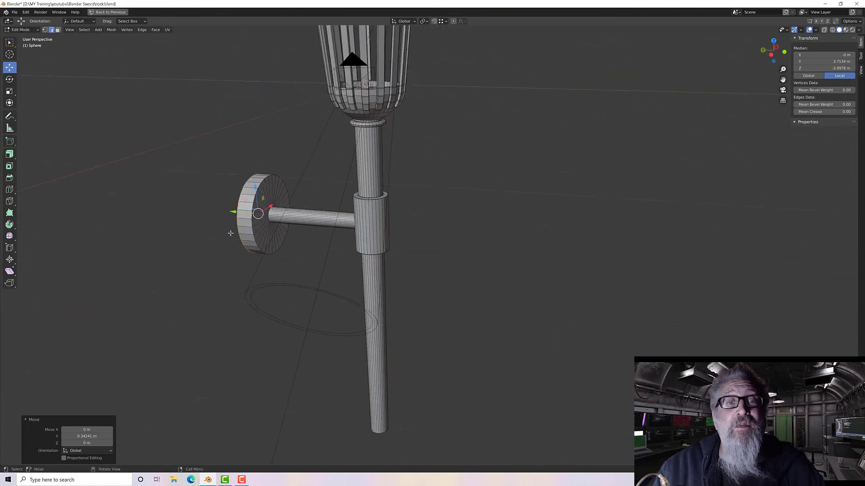
Bevel the wall plate's front outer edge loop with a width of about 0.028 m and 2 segments
scroll(255, 212, "up", 5)
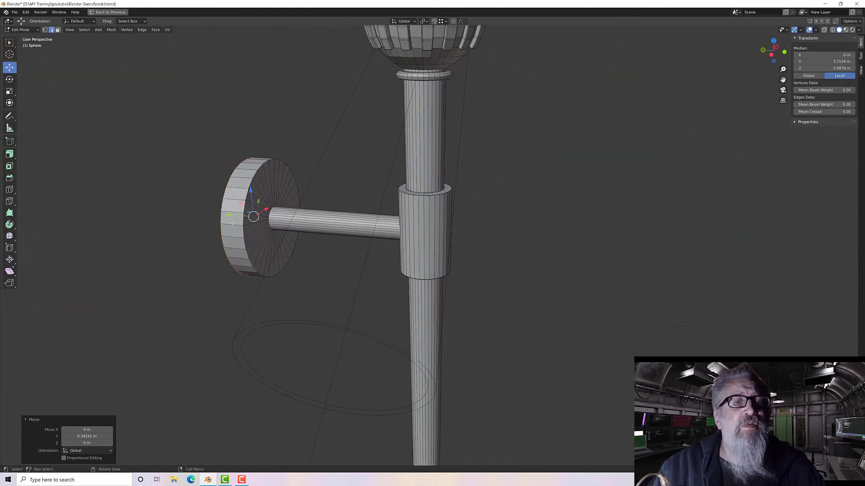
left_click(147, 218, "alt")
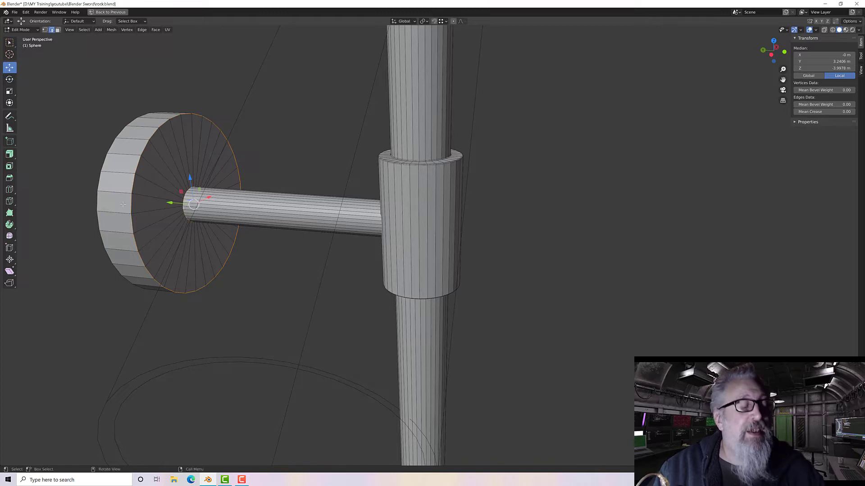
key("ctrl+b")
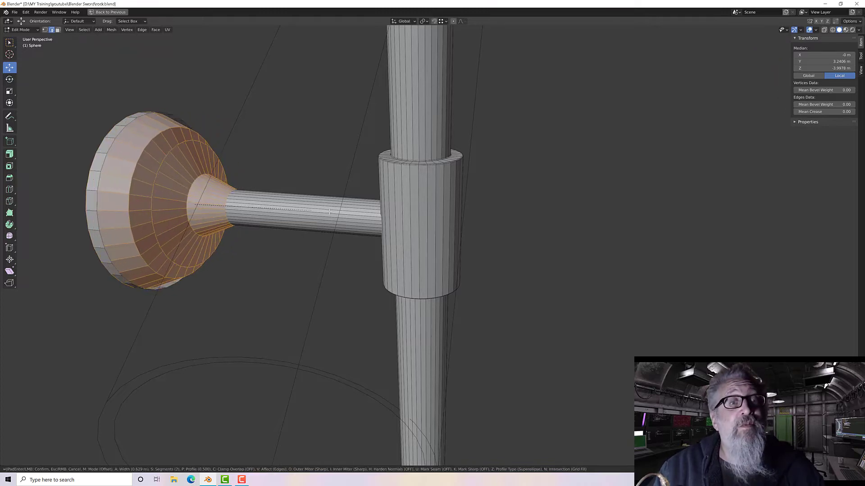
left_click(267, 211)
scroll(267, 211, "down", 3)
scroll(266, 210, "down", 3)
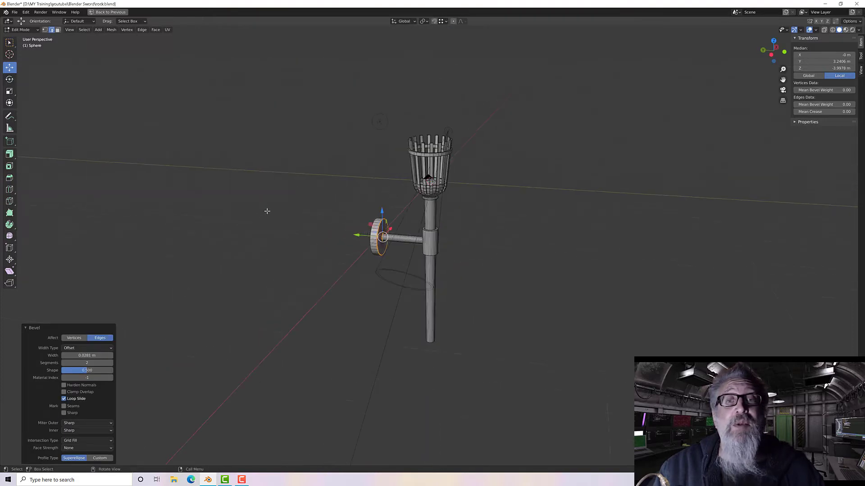
middle_click_drag(266, 209, 274, 193)
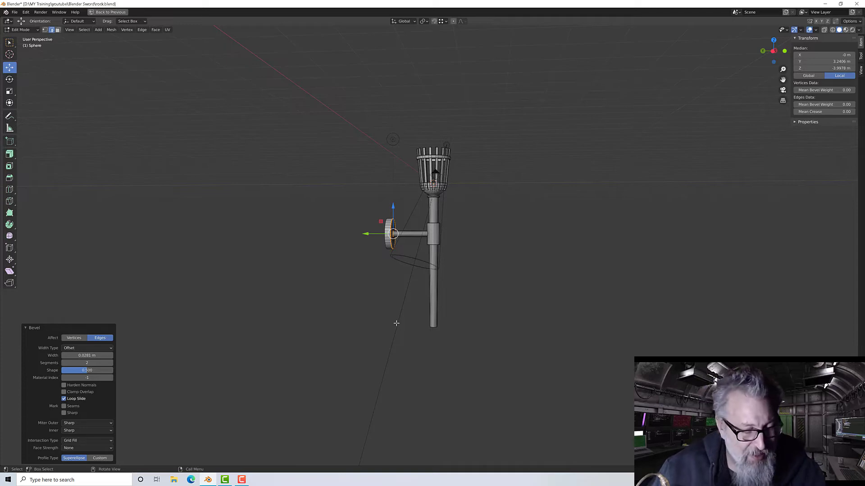
Enable X-ray and select the whole torch, including basket, handle and collar, leaving the side arm and wall plate unselected
scroll(429, 240, "up", 3)
mouse_move(437, 211)
middle_mouse_down()
mouse_move(439, 325)
mouse_move(436, 218)
middle_mouse_up()
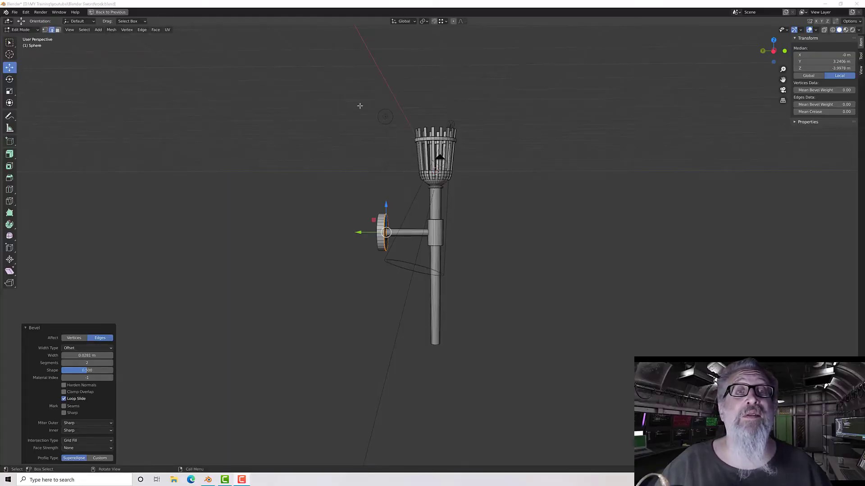
left_click_drag(395, 109, 473, 204)
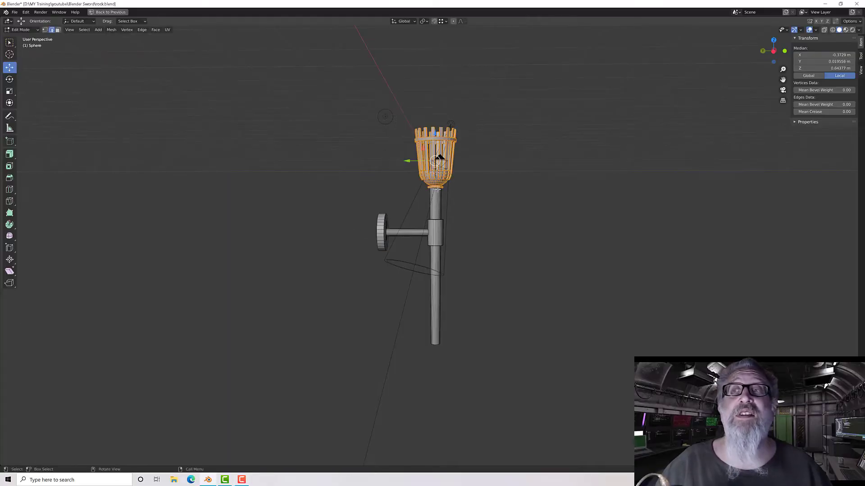
left_click(824, 31)
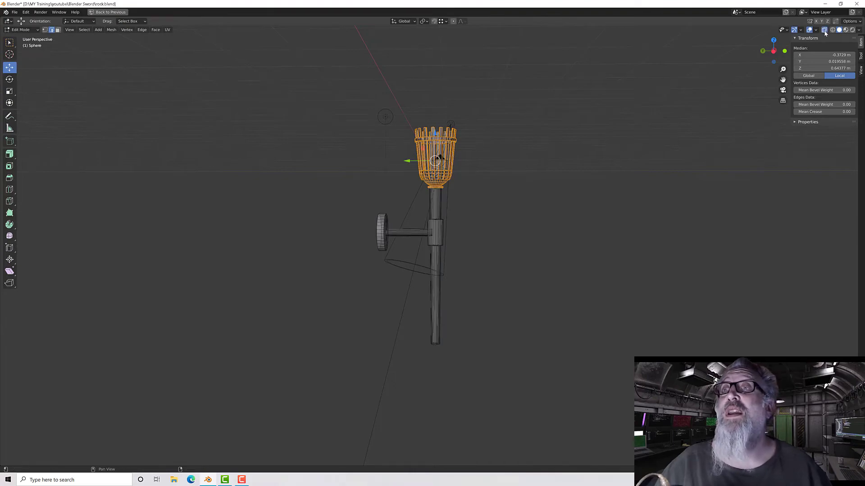
left_click_drag(378, 105, 491, 211)
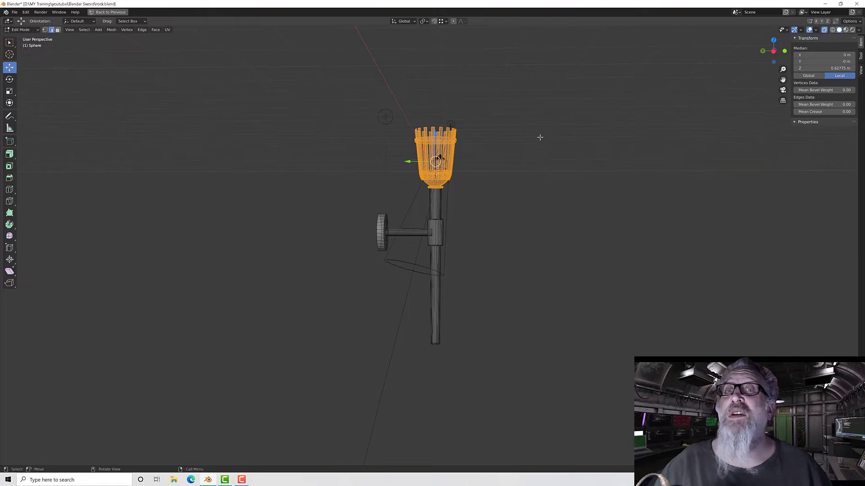
left_click_drag(391, 107, 484, 203)
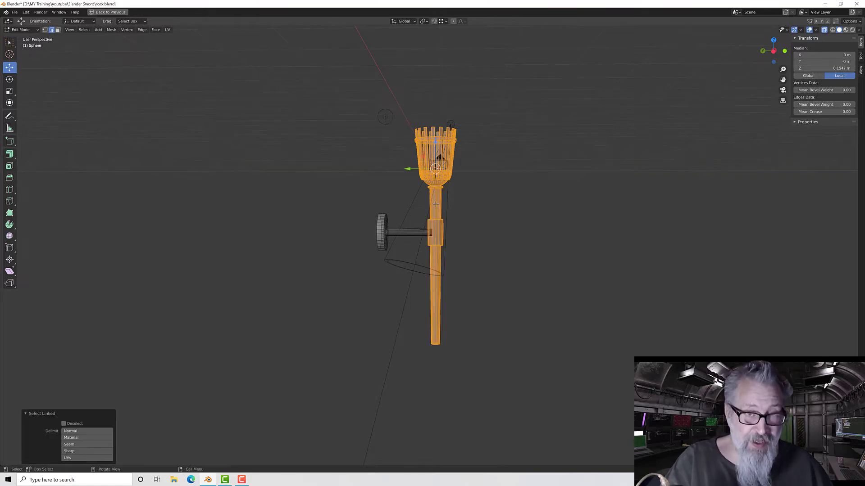
key("l")
scroll(431, 224, "up", 3)
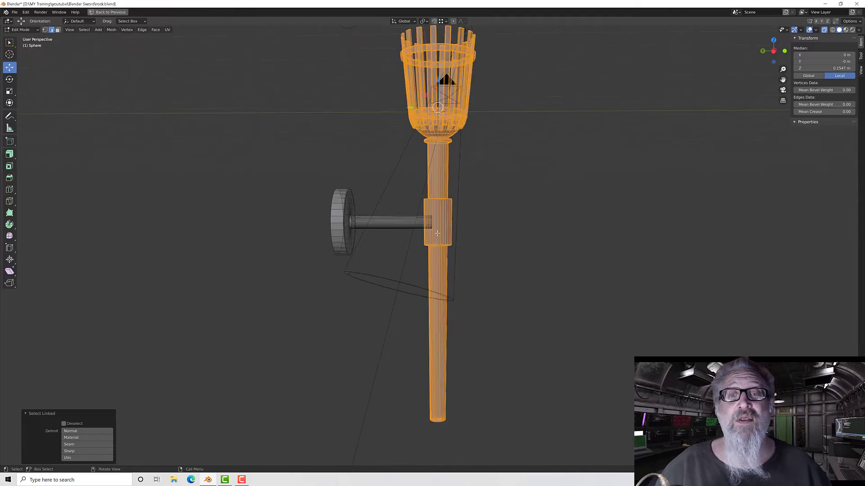
scroll(439, 231, "down", 2)
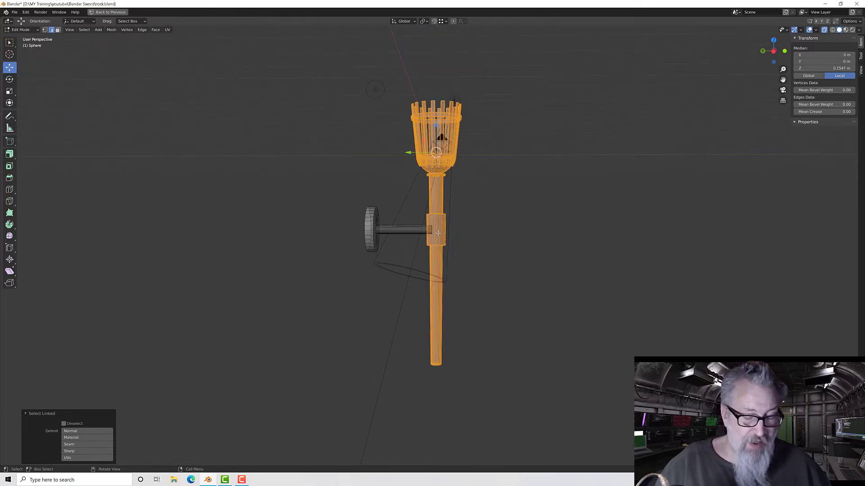
In the right orthographic view, rotate the selected torch about 19° around X so its foot swings toward the wall plate
key("KP_3")
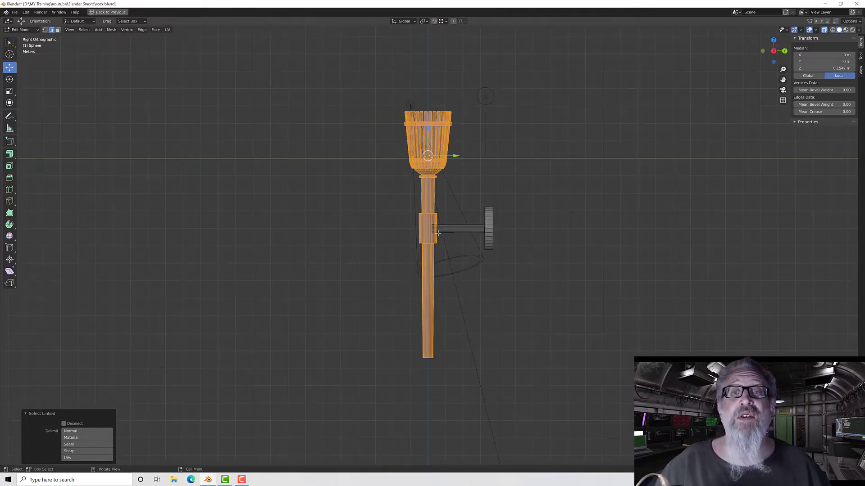
scroll(438, 233, "up", 1)
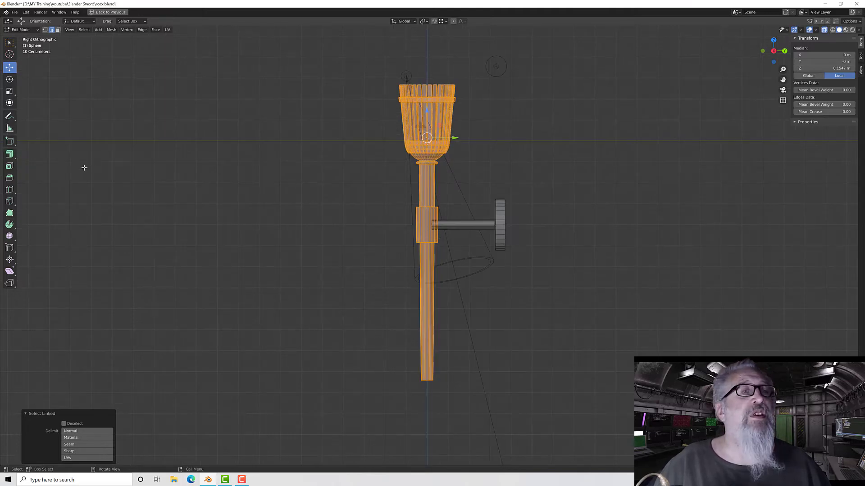
left_click(9, 79)
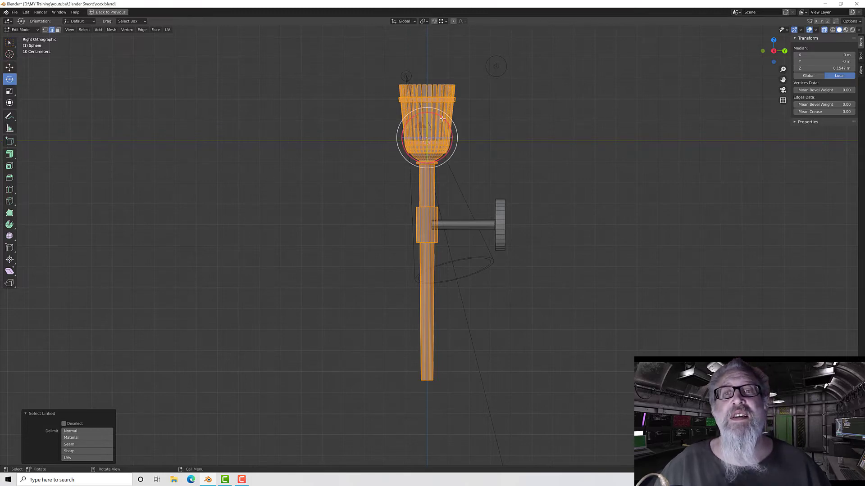
left_click_drag(442, 119, 430, 120)
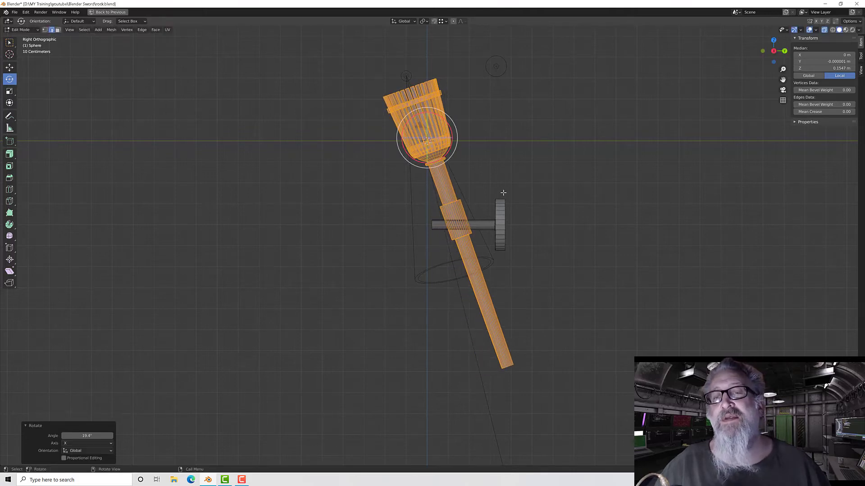
Move the tilted torch about -0.38 m along Y in total to line its foot up with the wall plate's back
scroll(501, 232, "up", 5)
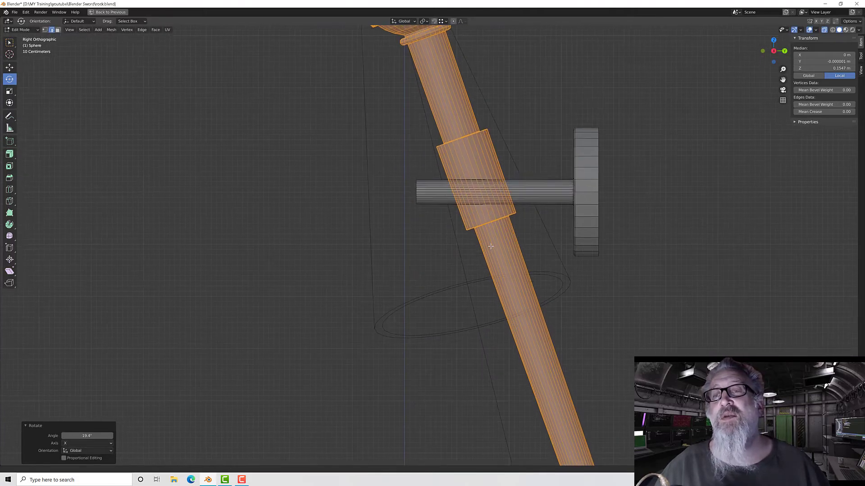
middle_click_drag(304, 204, 289, 200, "shift")
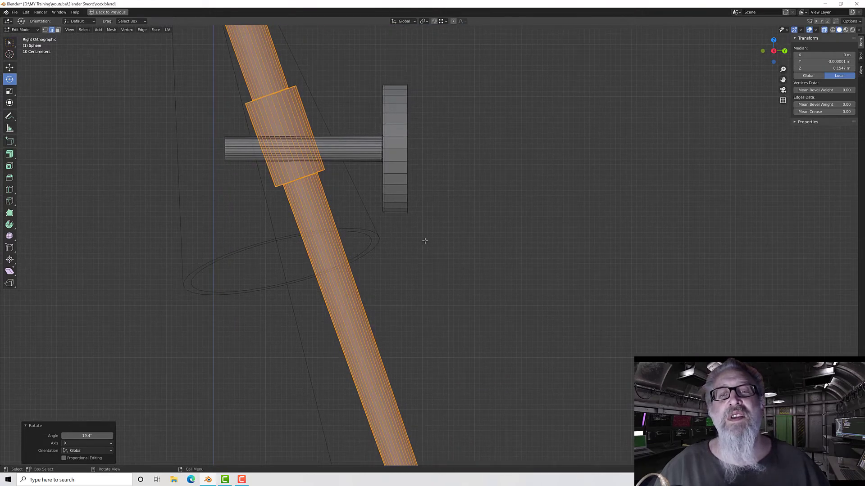
scroll(425, 241, "down", 3)
middle_click_drag(425, 242, 423, 224, "shift")
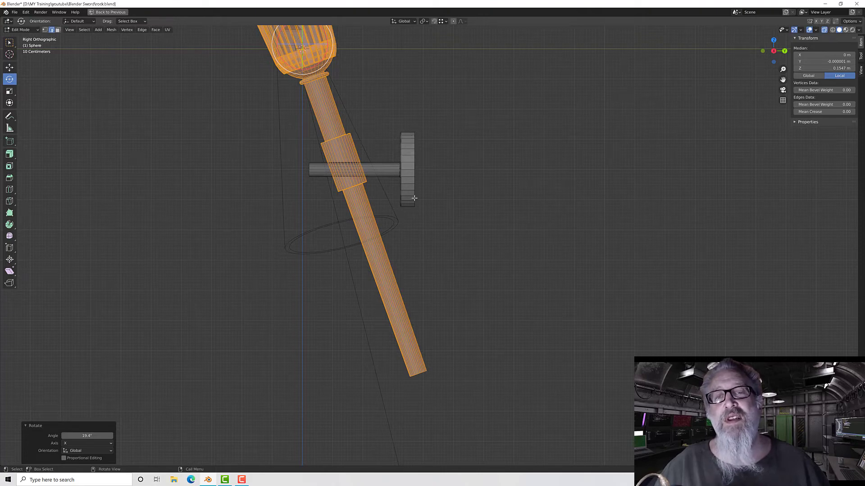
scroll(413, 217, "up", 1)
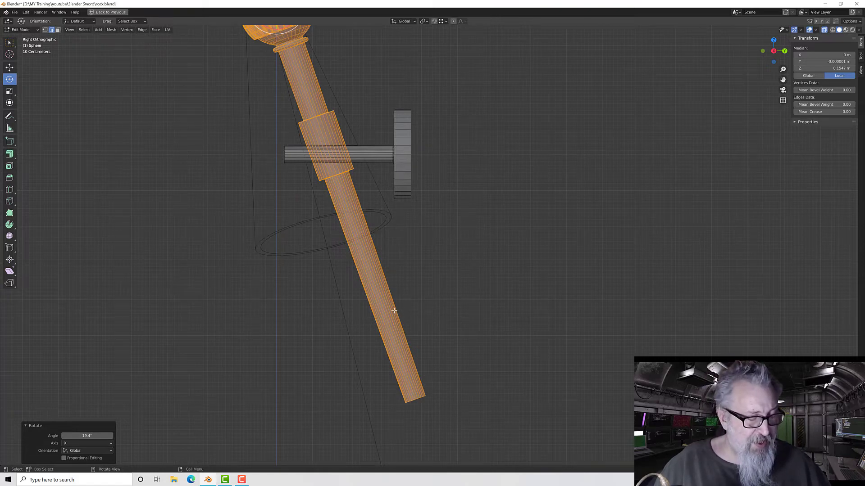
key("g")
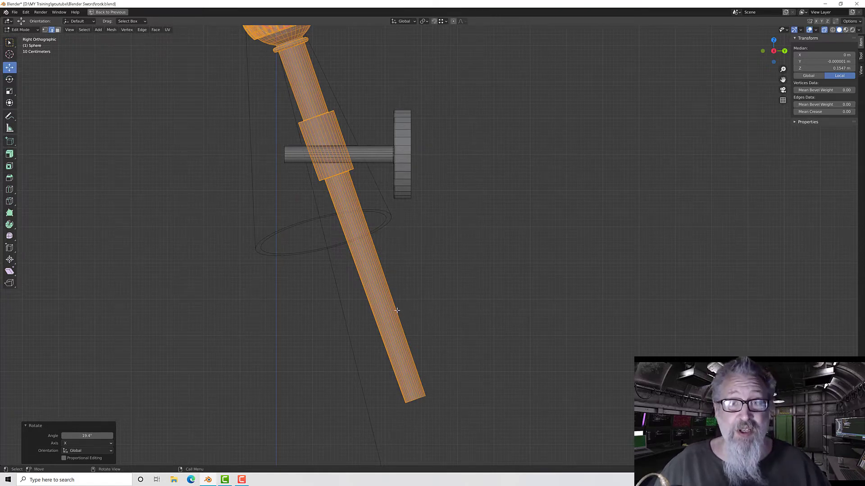
scroll(355, 176, "down", 3)
scroll(342, 149, "up", 1)
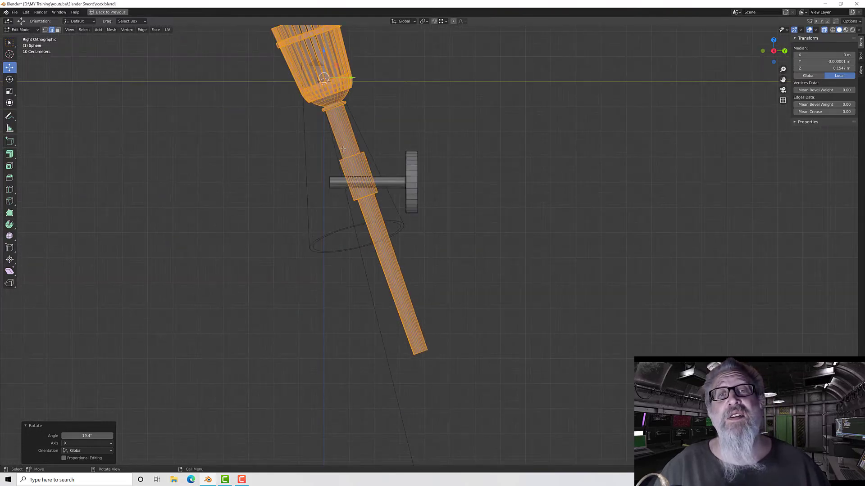
left_click_drag(352, 77, 334, 80)
scroll(416, 378, "up", 3)
scroll(416, 378, "up", 3)
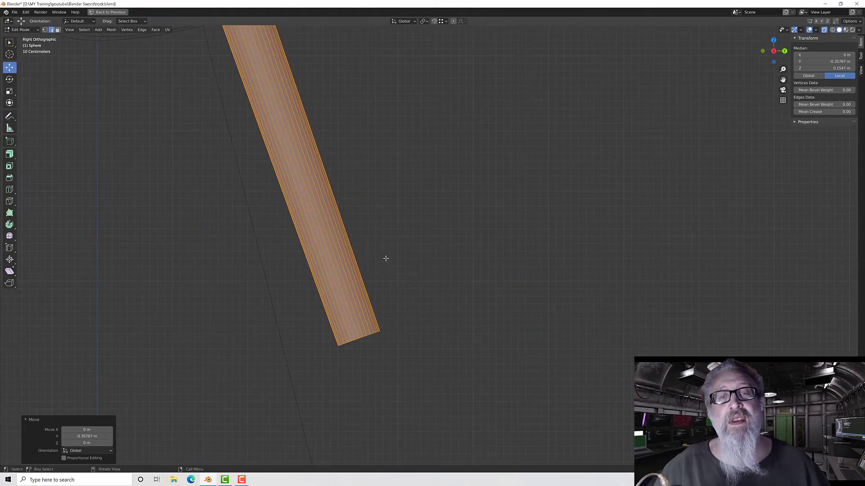
scroll(353, 260, "down", 5)
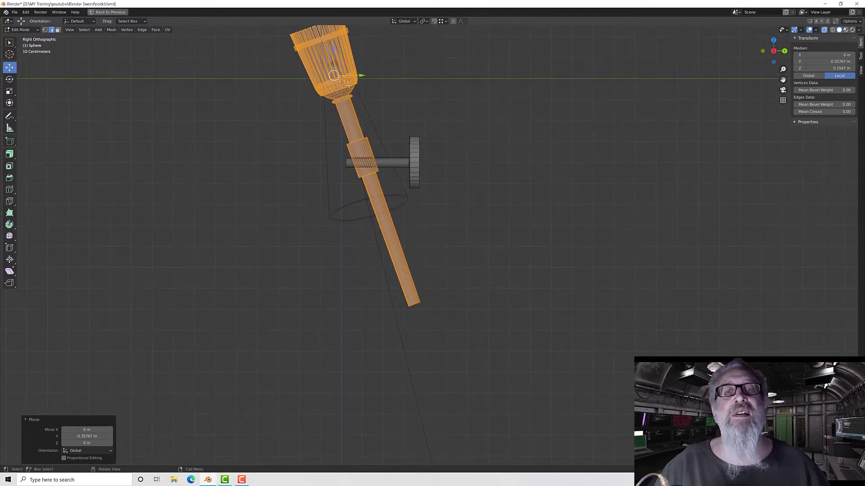
left_click_drag(362, 76, 357, 76)
scroll(412, 270, "up", 4)
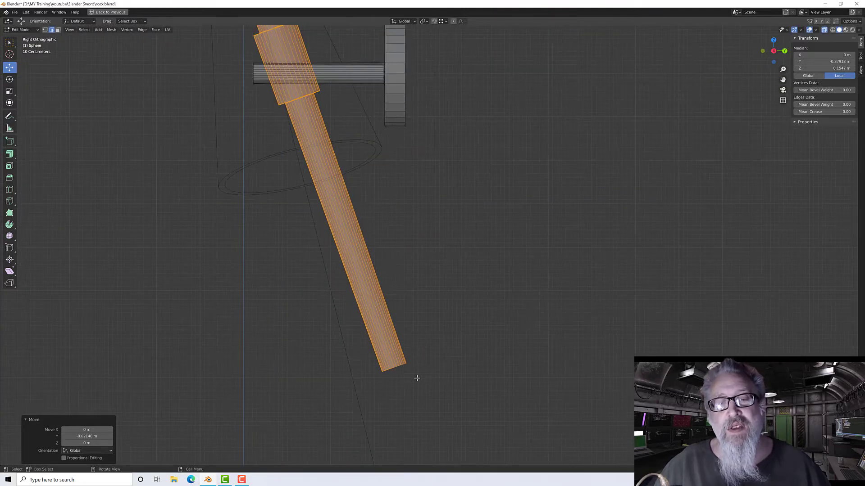
Select the side arm's free end and move it about 1.12 m along Y so it ends inside the collar
scroll(414, 371, "down", 6)
scroll(428, 299, "up", 5)
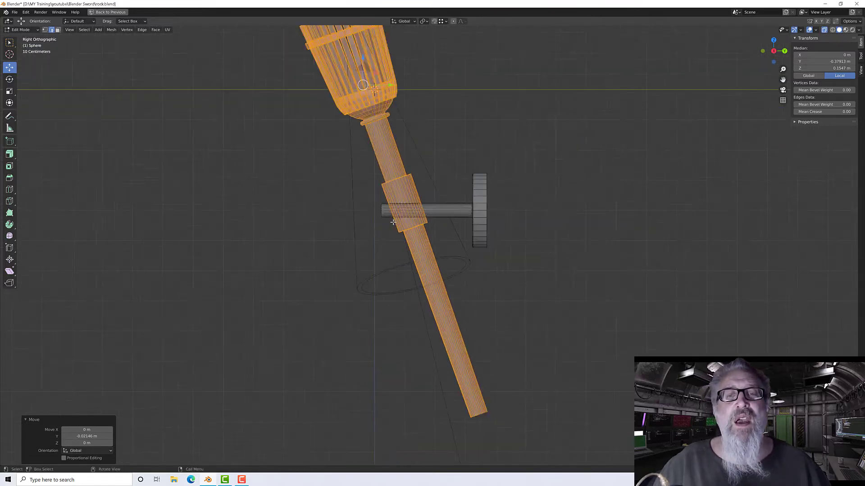
scroll(411, 225, "down", 2)
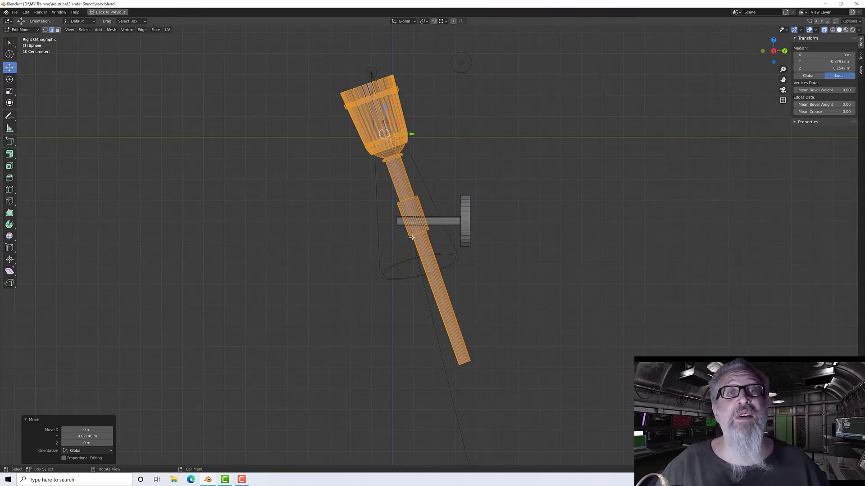
scroll(374, 226, "up", 4)
left_click_drag(344, 174, 434, 203)
scroll(435, 204, "down", 2)
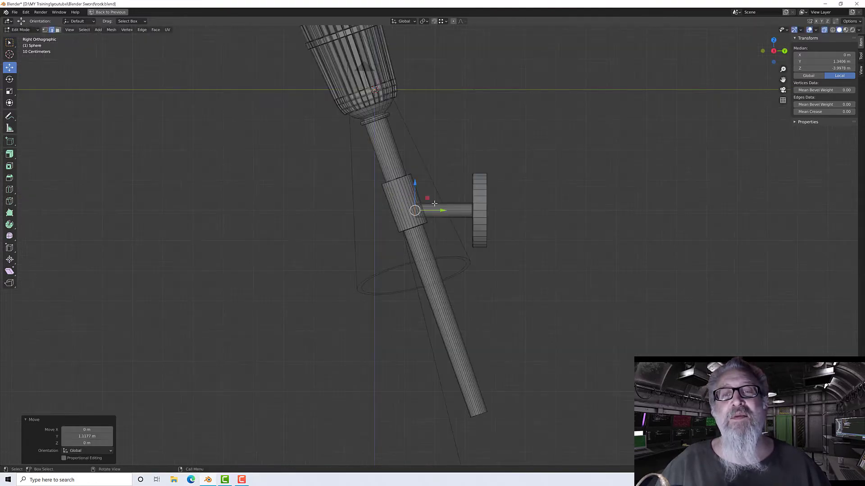
scroll(417, 217, "down", 5)
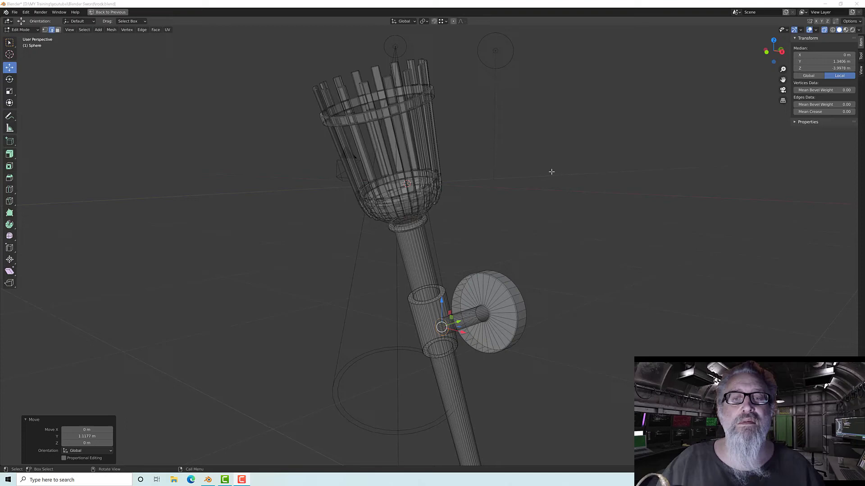
Turn off X-ray and inspect the joint between collar, side arm and wall plate
mouse_move(549, 170)
middle_mouse_down()
mouse_move(541, 162)
mouse_move(533, 172)
middle_mouse_up()
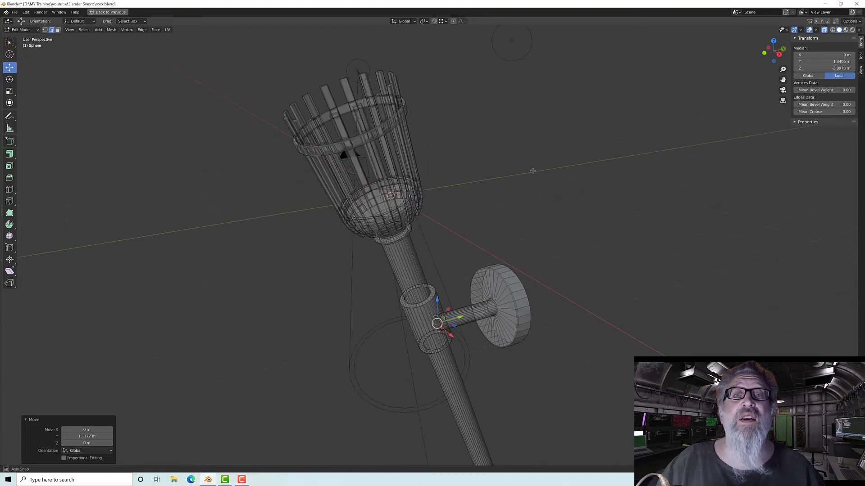
left_click(824, 30)
mouse_move(546, 184)
middle_mouse_down()
mouse_move(542, 133)
mouse_move(536, 189)
middle_mouse_up()
scroll(517, 198, "up", 5)
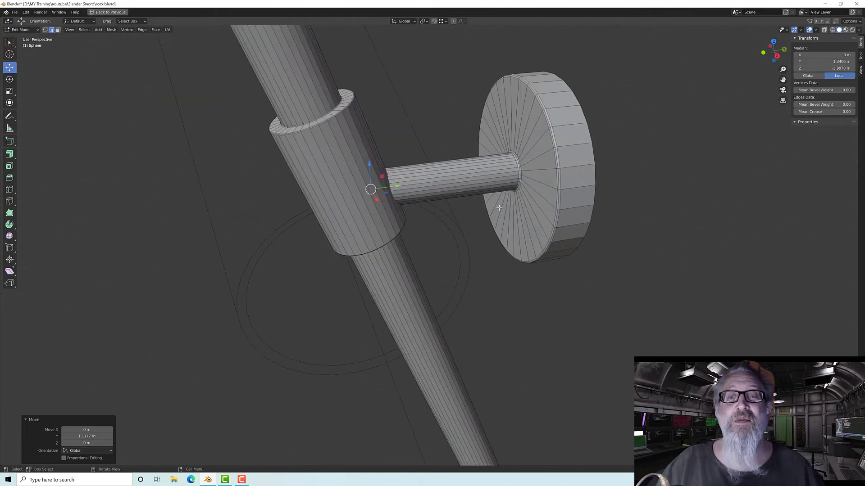
scroll(464, 230, "down", 3)
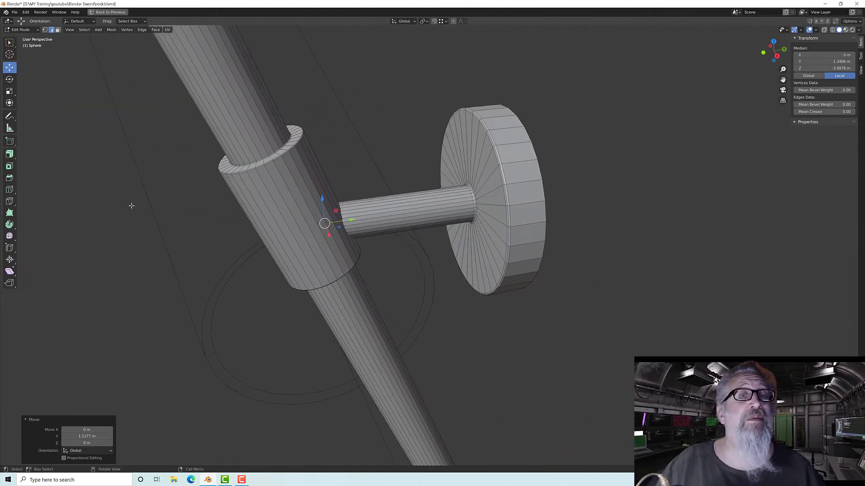
scroll(168, 199, "down", 3)
middle_click_drag(169, 198, 288, 115)
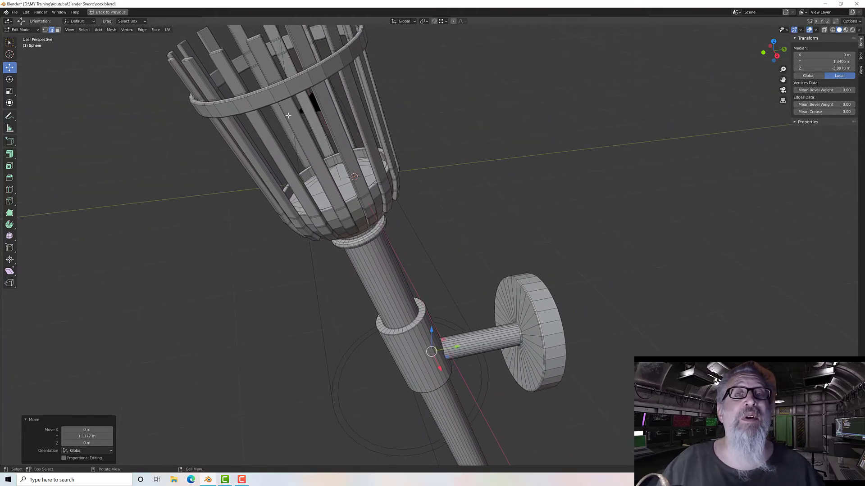
middle_click_drag(509, 346, 373, 254, "shift")
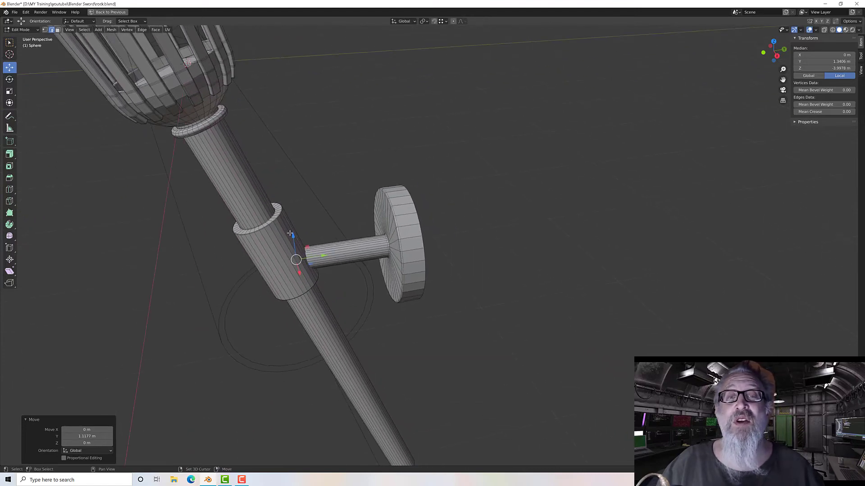
scroll(374, 254, "up", 1)
scroll(313, 231, "up", 2)
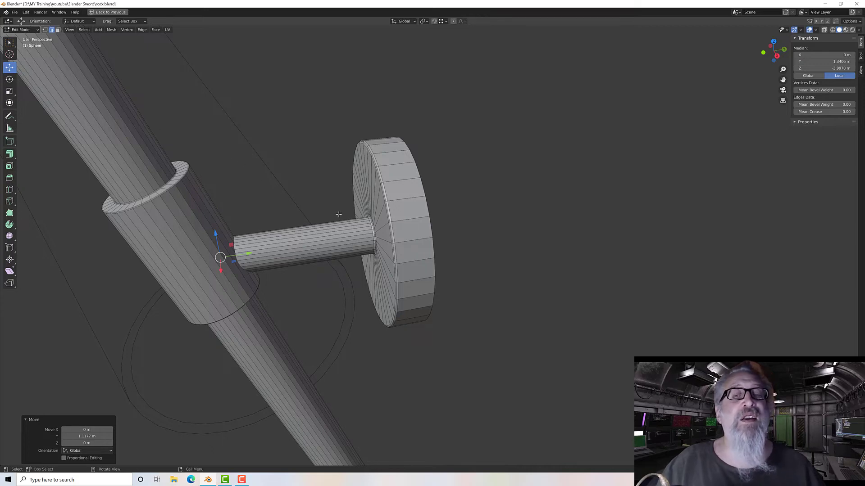
Mark seams on the wall plate's front edge loop, the loop at the arm's base, and the collar's upper inner and outer rim loops
left_click(393, 232, "alt")
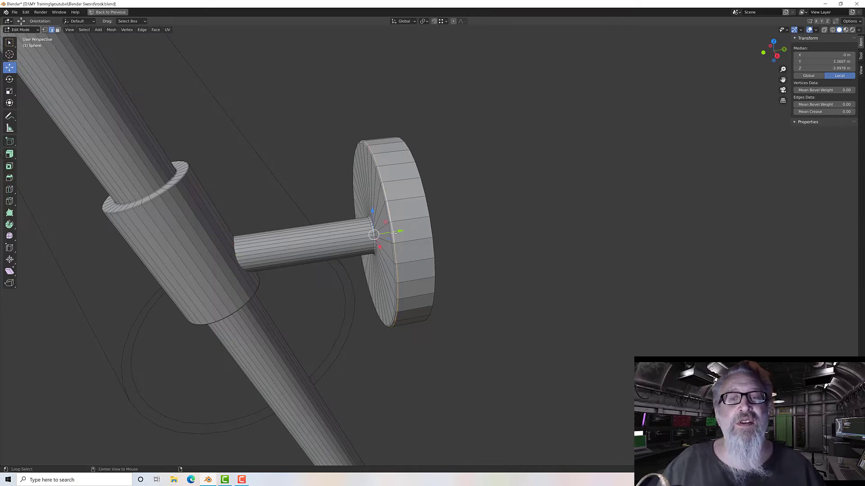
scroll(374, 243, "up", 3)
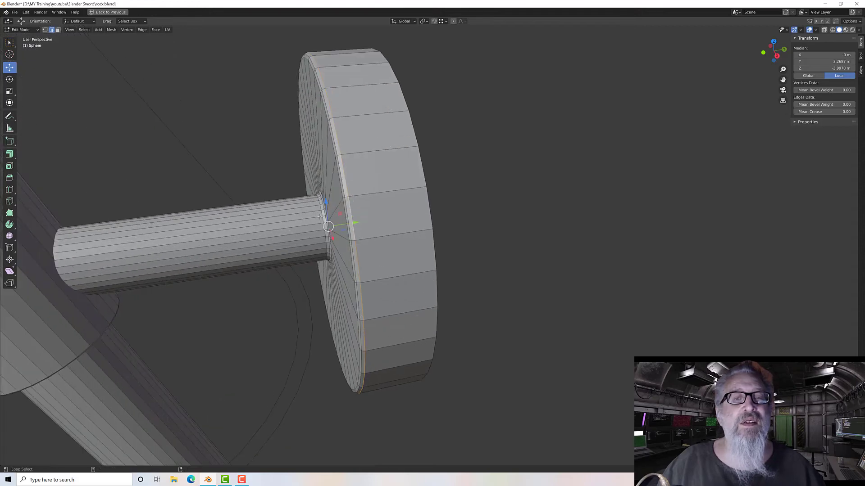
left_click(322, 221, "alt")
scroll(323, 220, "down", 3)
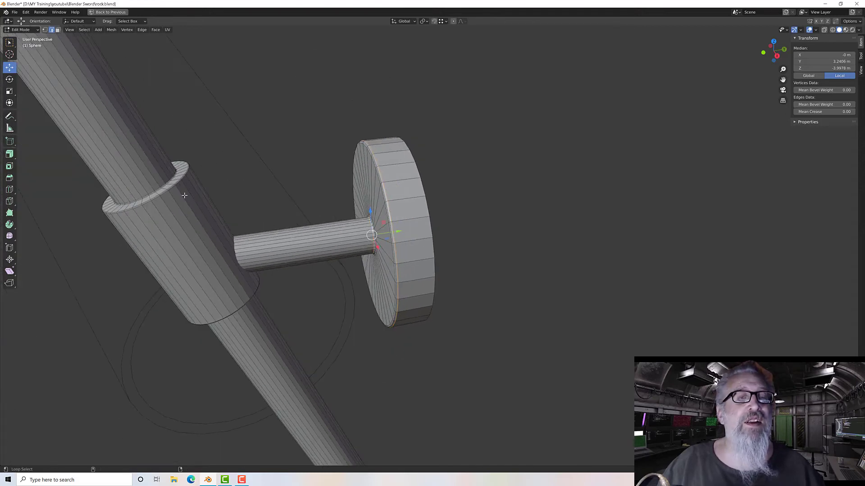
scroll(151, 189, "up", 3)
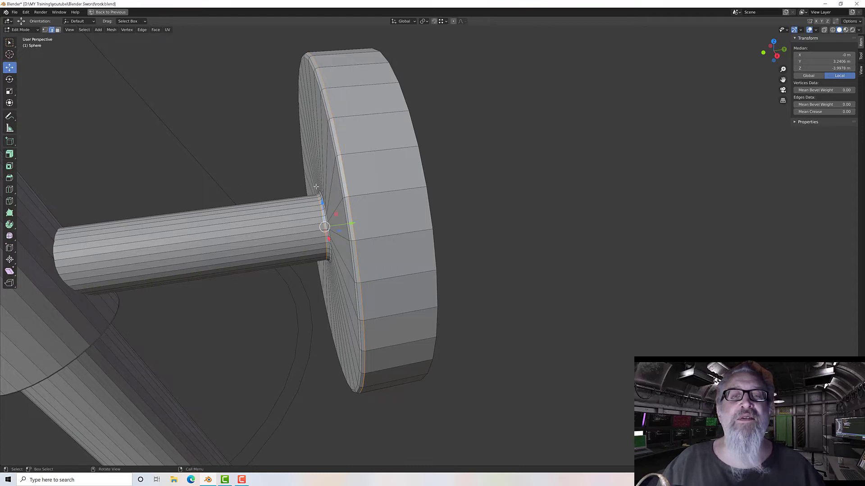
scroll(316, 187, "down", 2)
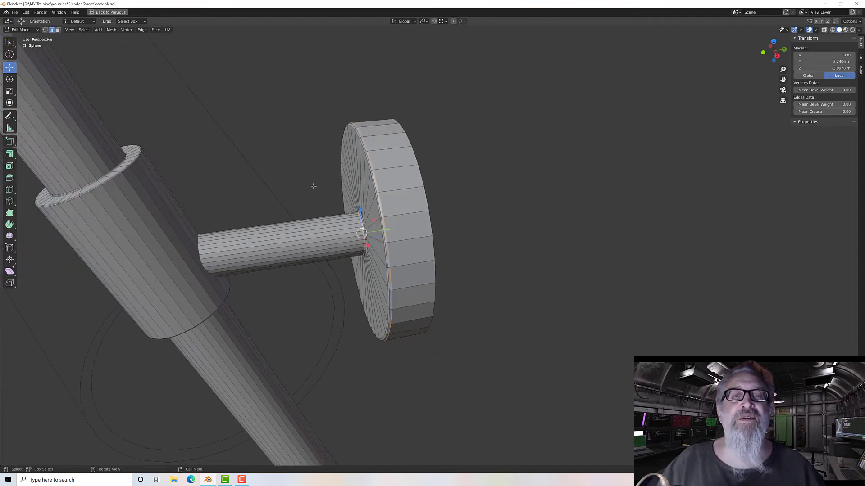
left_click(120, 175, "alt+shift")
left_click(107, 171, "alt+shift")
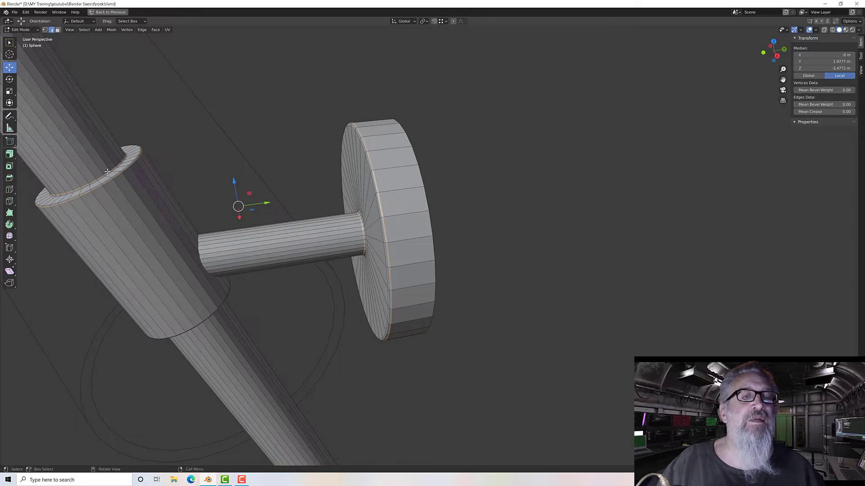
right_click(108, 174)
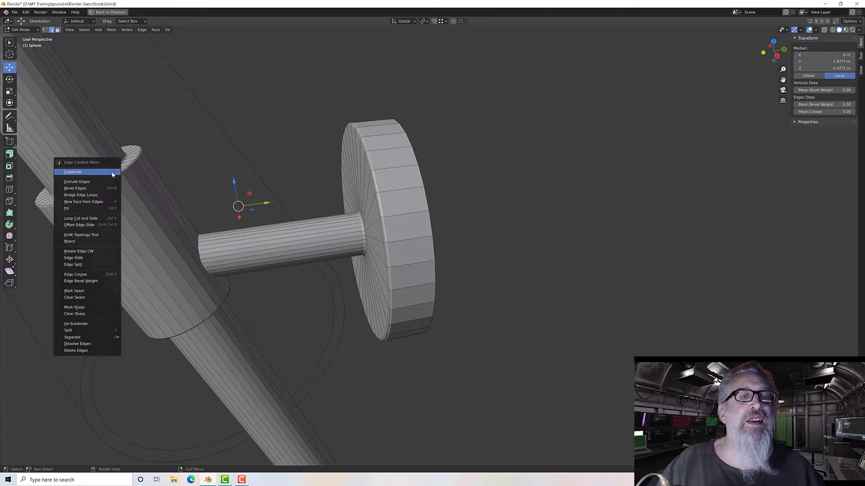
left_click(94, 291)
Mark seams on the collar's lower inner and outer rim loops and on the edge loop around the handle's foot
middle_click_drag(185, 241, 104, 235)
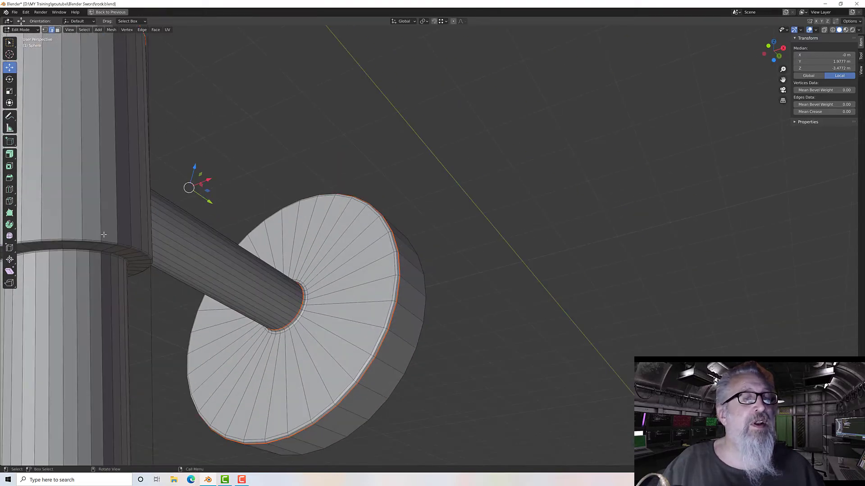
left_click(104, 240, "alt")
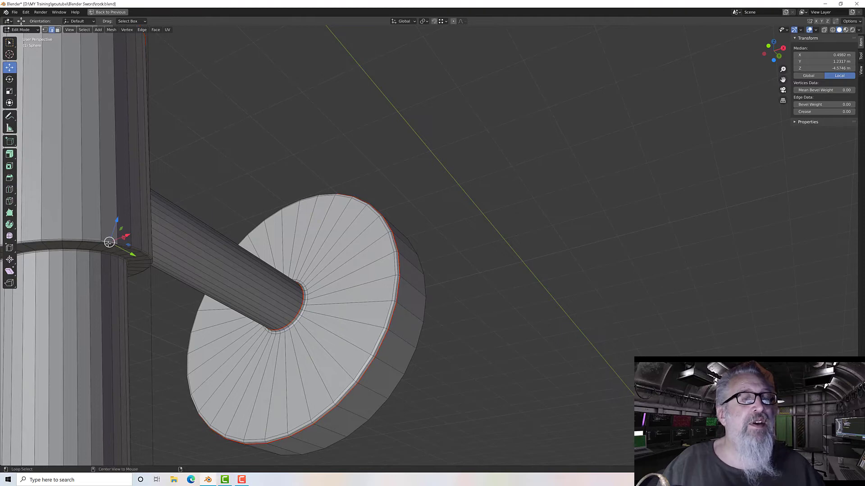
left_click(100, 252, "alt")
left_click(98, 253, "alt")
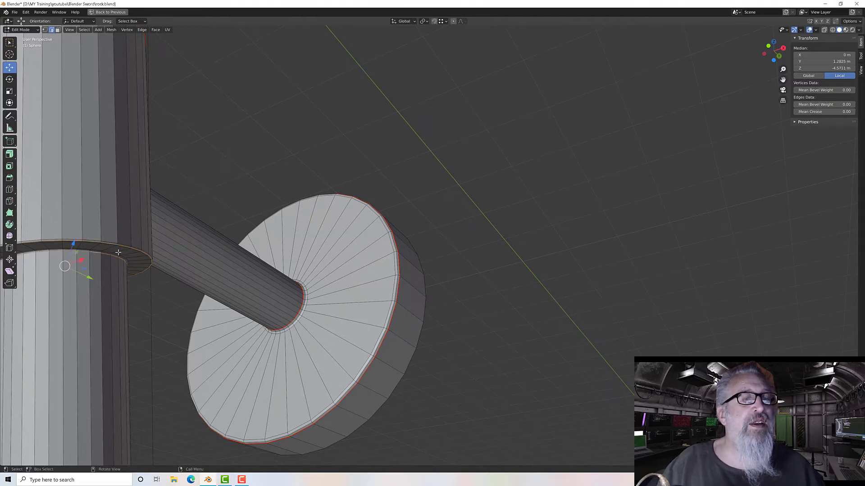
scroll(252, 311, "down", 5)
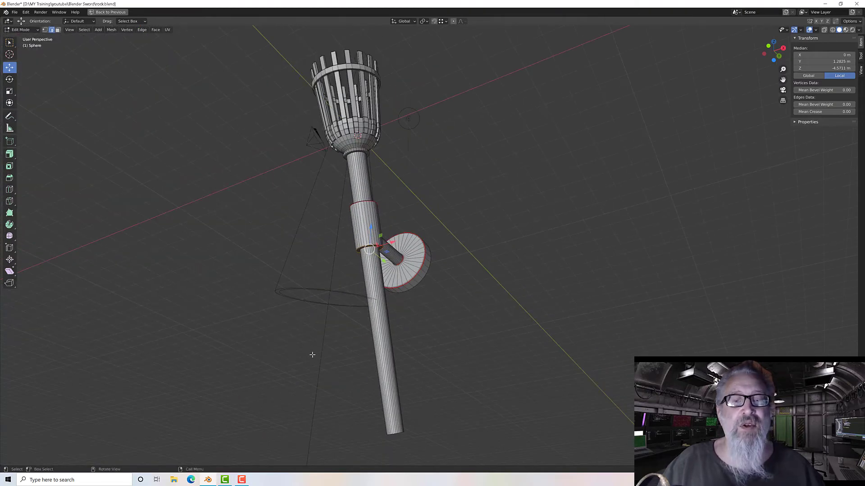
middle_click_drag(312, 353, 345, 253)
scroll(399, 380, "up", 2)
scroll(217, 332, "up", 3)
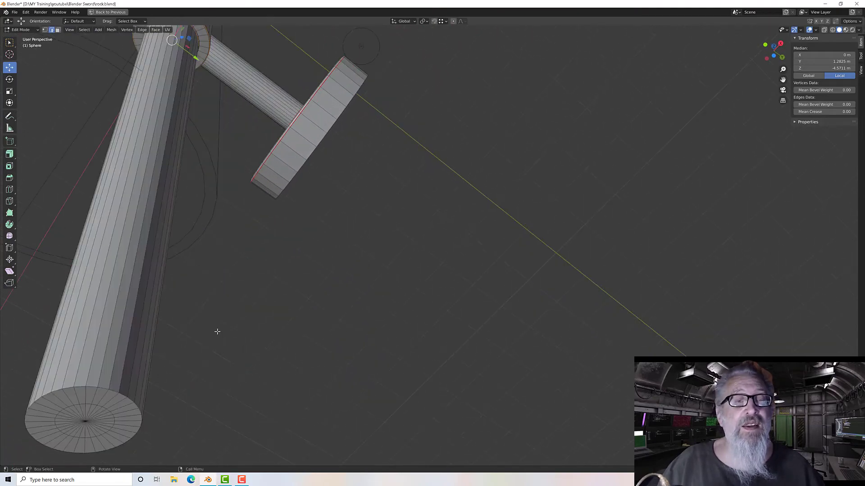
left_click(102, 388, "alt")
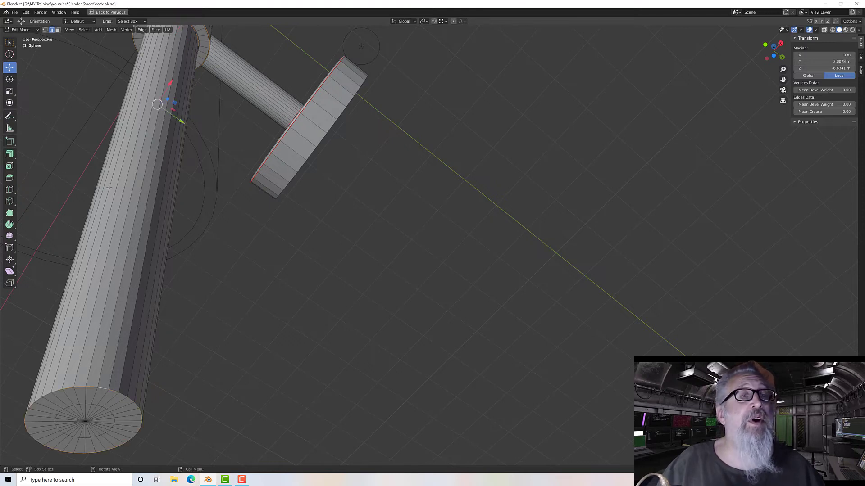
right_click(102, 388)
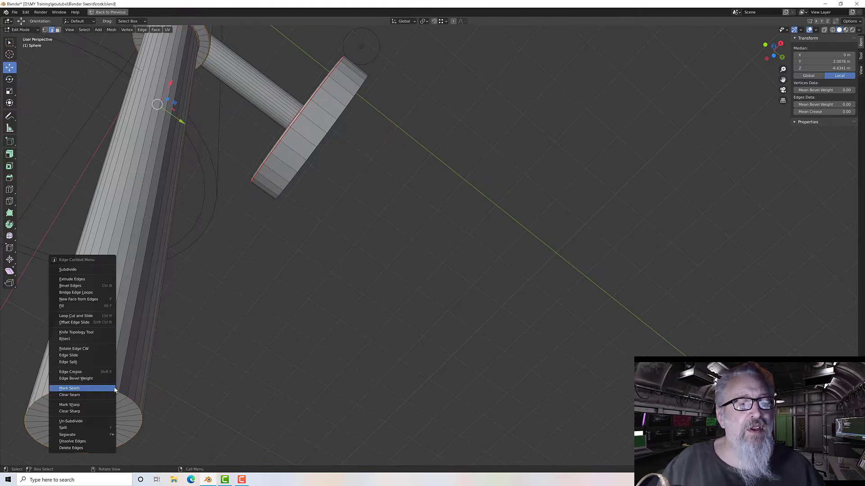
left_click(101, 387)
Mark seams on the inner and outer rim edge loops of the cup at the basket's base
scroll(159, 319, "down", 5)
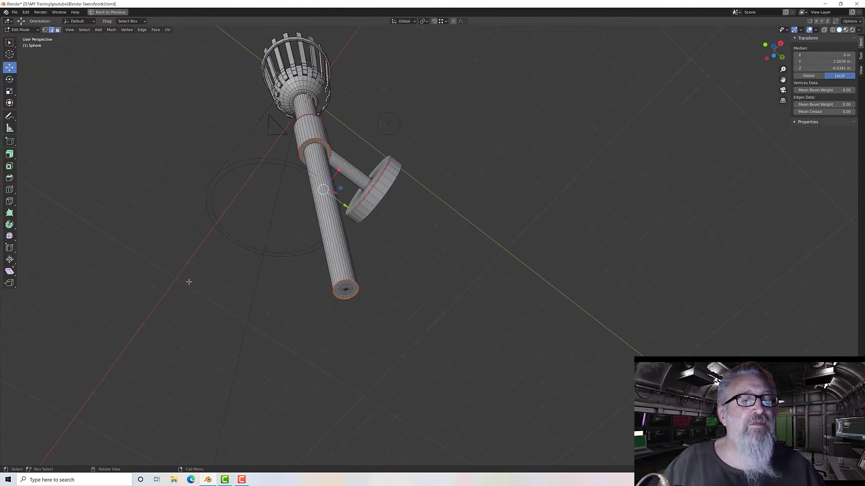
middle_click_drag(242, 188, 265, 279)
middle_click_drag(271, 157, 314, 306, "shift")
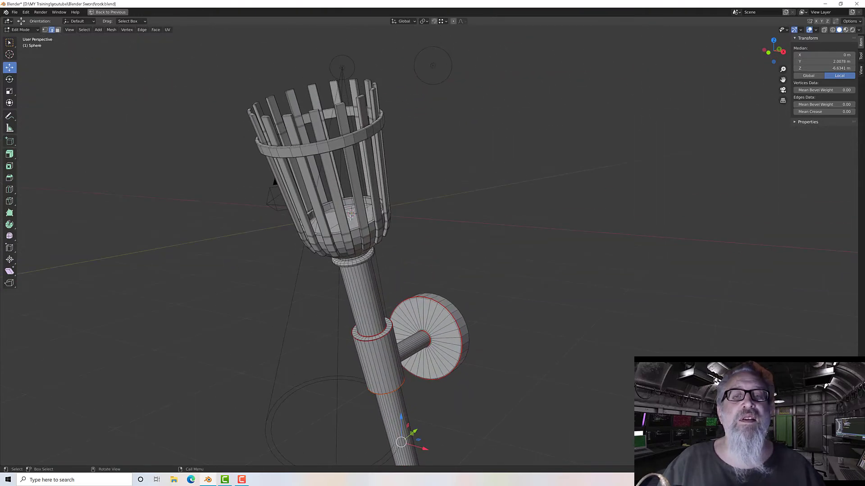
scroll(350, 217, "up", 8)
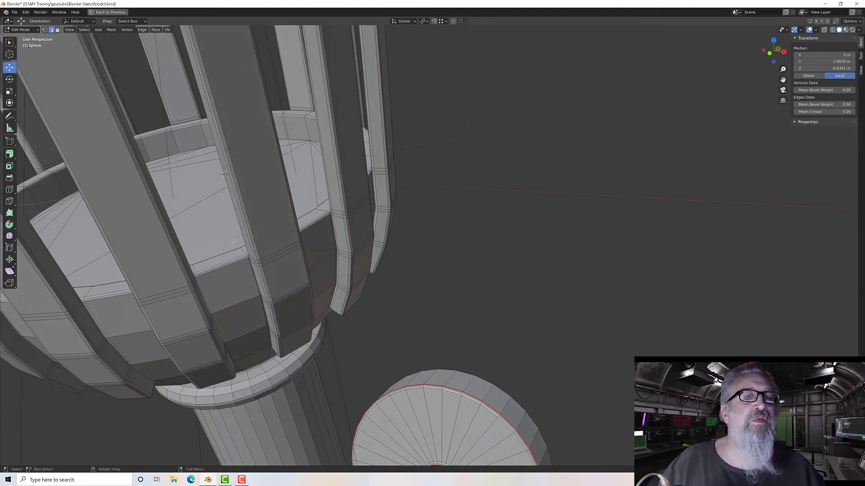
left_click(173, 165, "alt")
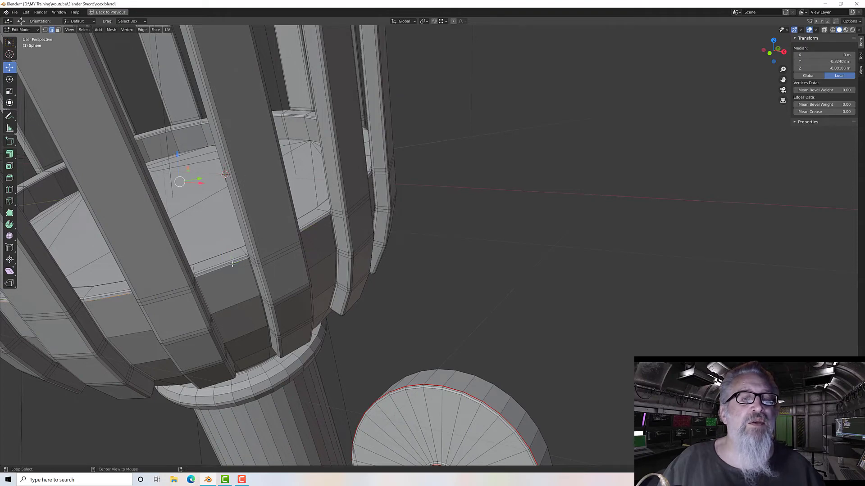
left_click(184, 129, "alt")
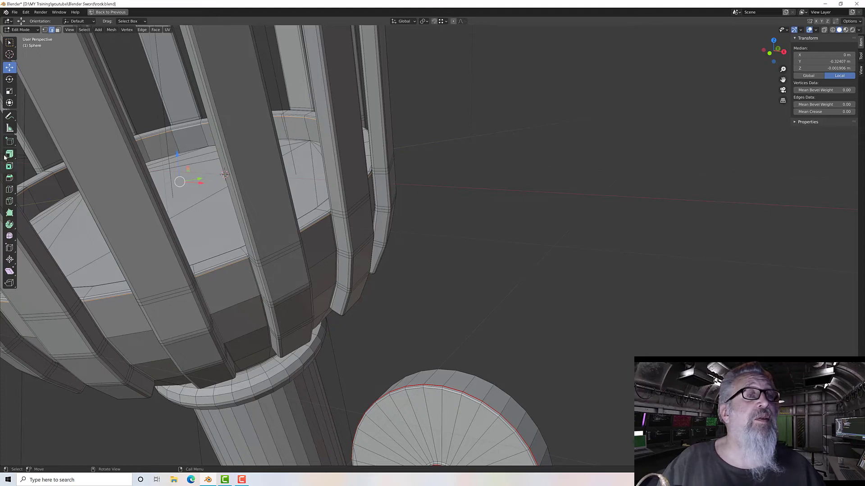
right_click(166, 136)
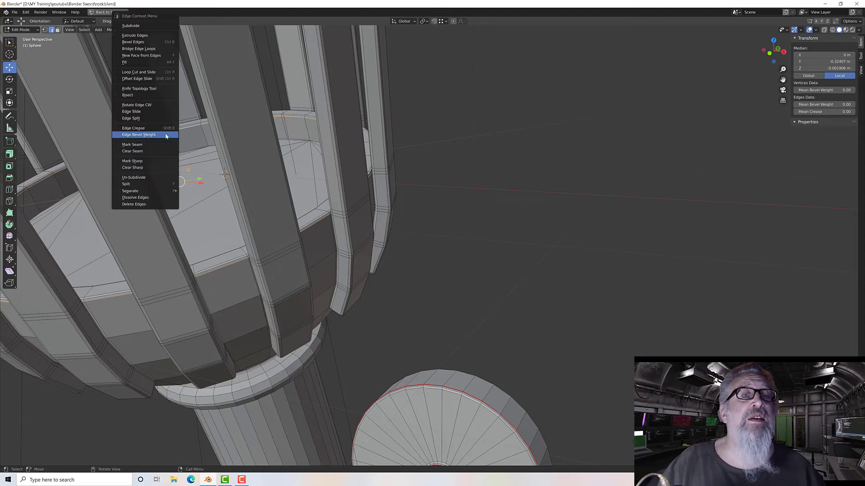
left_click(155, 145)
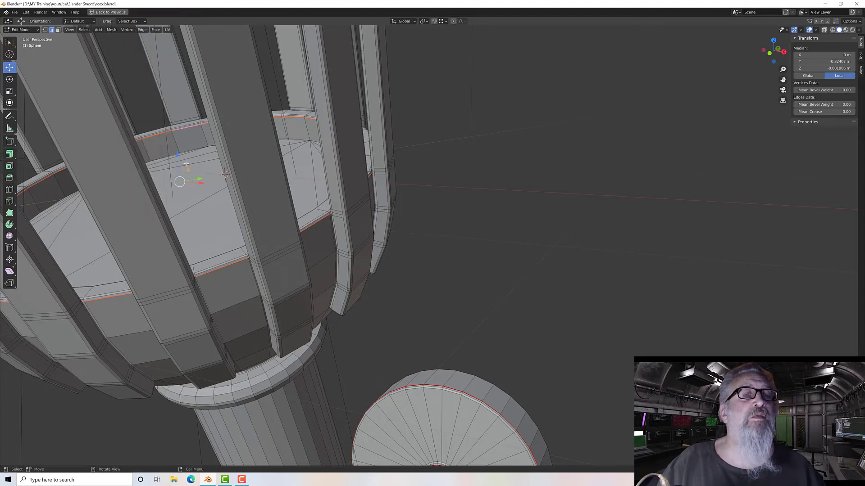
Mark seams on the upper and lower edge loops, inner and outer, of the hoop around the basket's bars
scroll(200, 170, "down", 8)
middle_click_drag(232, 198, 235, 205)
scroll(322, 157, "down", 6)
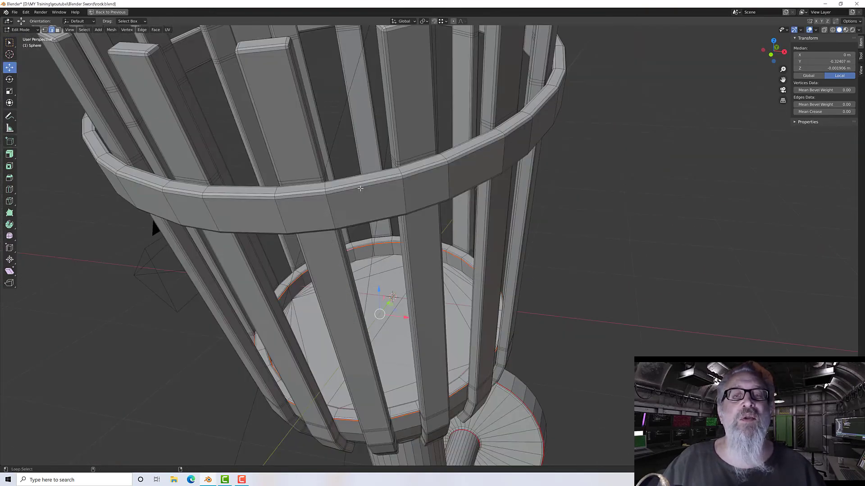
left_click(360, 186, "alt+shift")
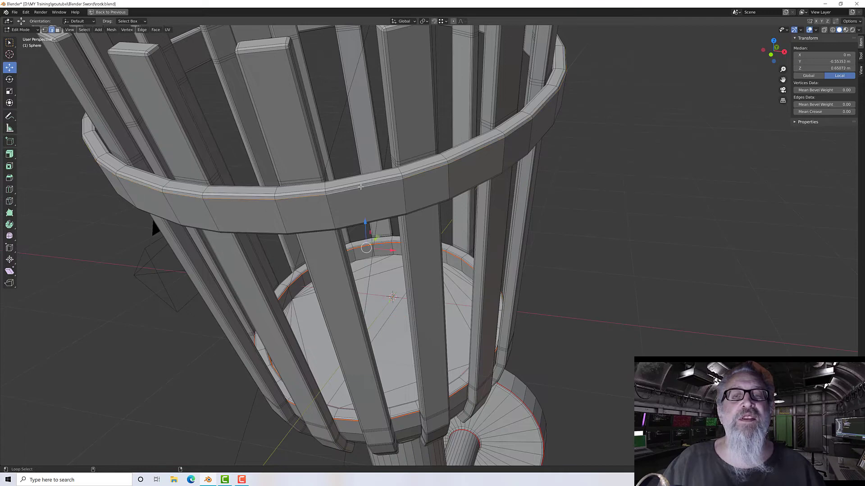
middle_click_drag(336, 105, 346, 136)
left_click(342, 112, "alt+shift")
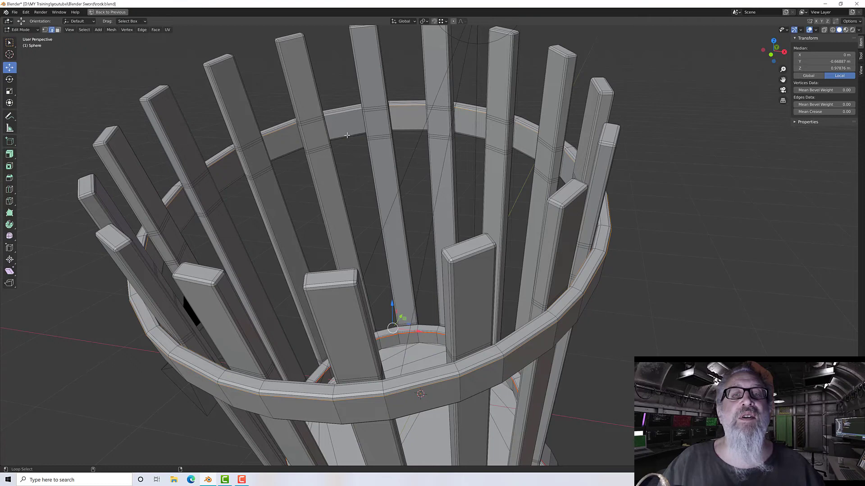
left_click(347, 136, "alt+shift")
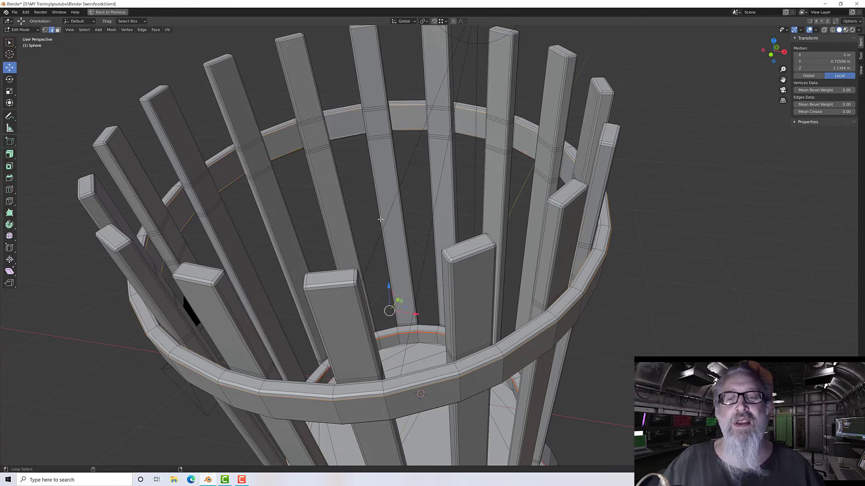
middle_click_drag(380, 219, 374, 216)
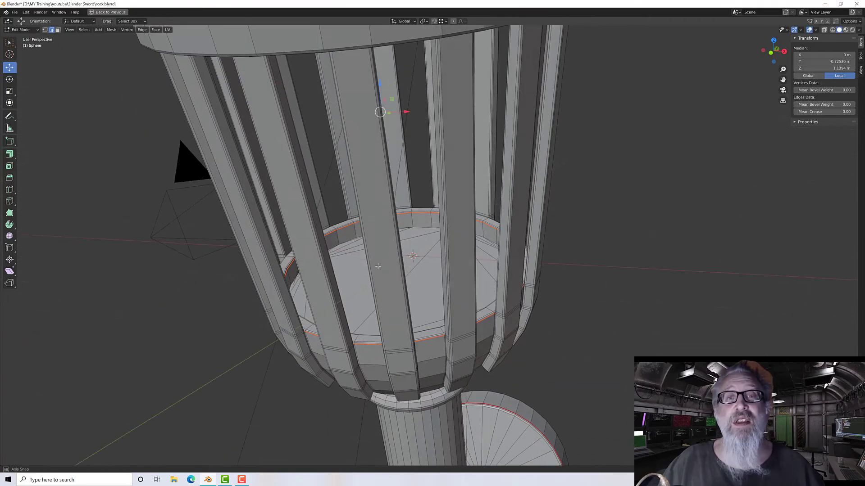
left_click(299, 47, "alt+shift")
middle_click_drag(314, 64, 304, 86)
right_click(200, 119)
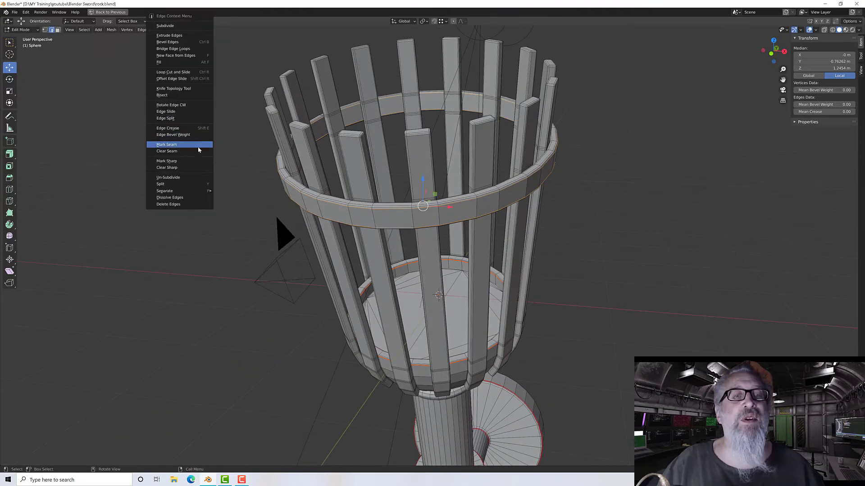
left_click(192, 161)
scroll(254, 152, "down", 3)
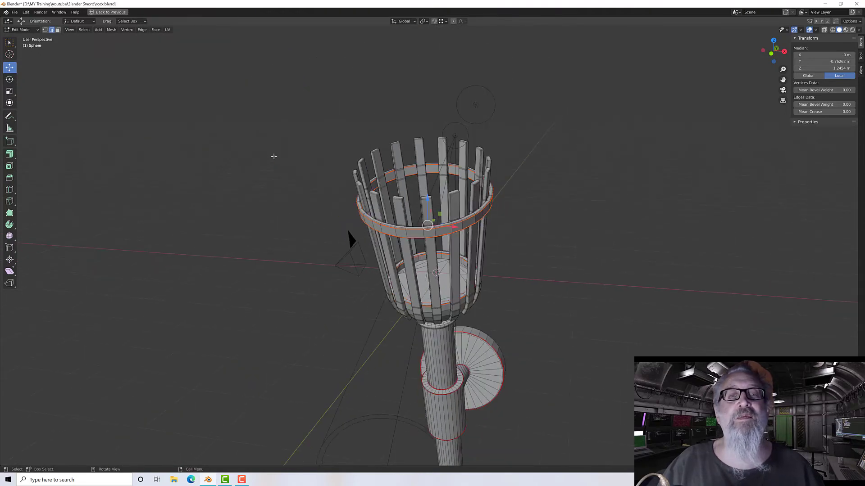
Mark seams on the neck loops beneath the cup, the ring's lower joint with the handle, and the ring's outer edge loop
middle_click_drag(272, 155, 258, 135)
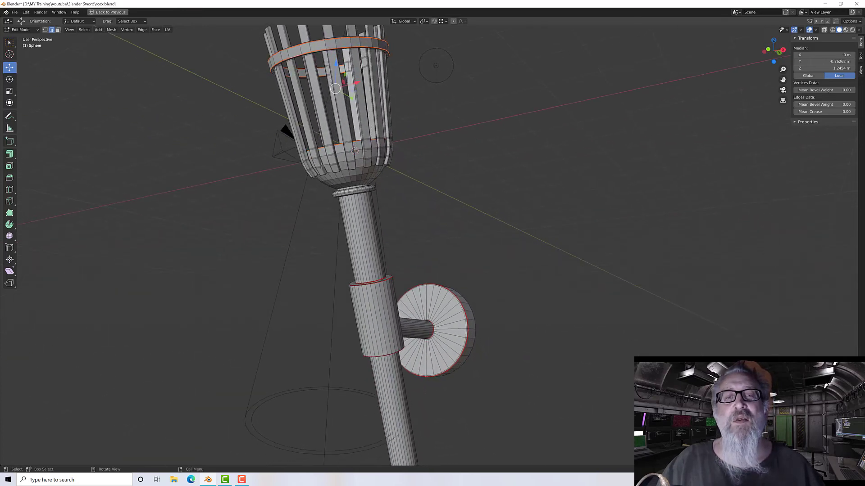
scroll(302, 168, "up", 5)
middle_click_drag(302, 169, 298, 170)
scroll(297, 169, "up", 3)
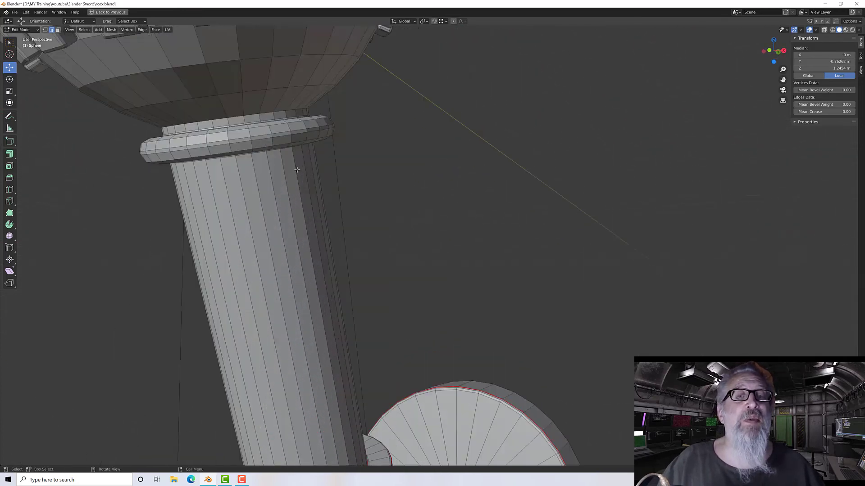
left_click(220, 119, "alt")
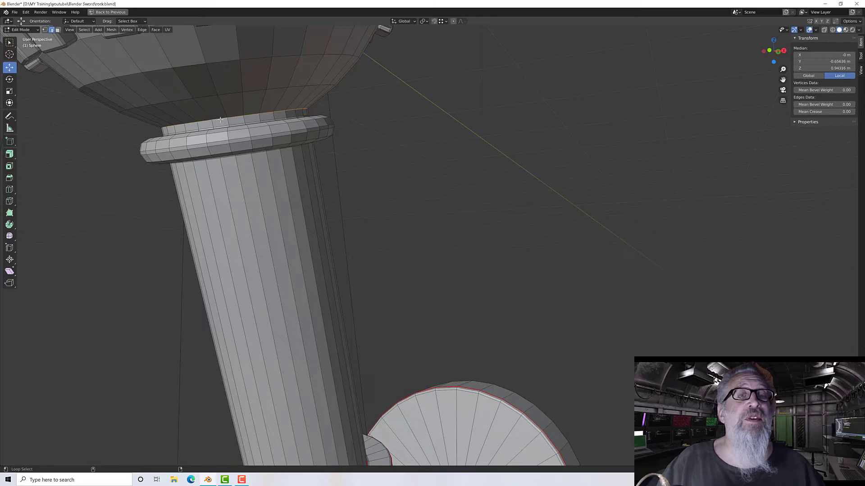
left_click(219, 119)
left_click(218, 120, "alt")
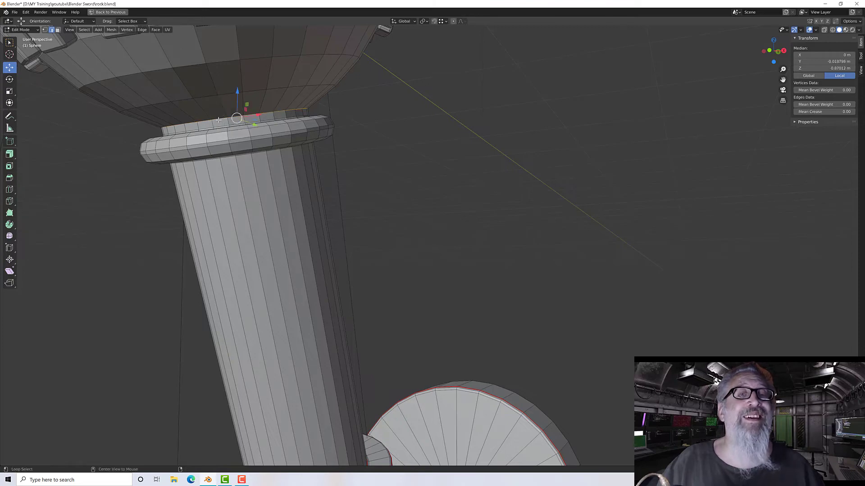
middle_click_drag(221, 132, 259, 170)
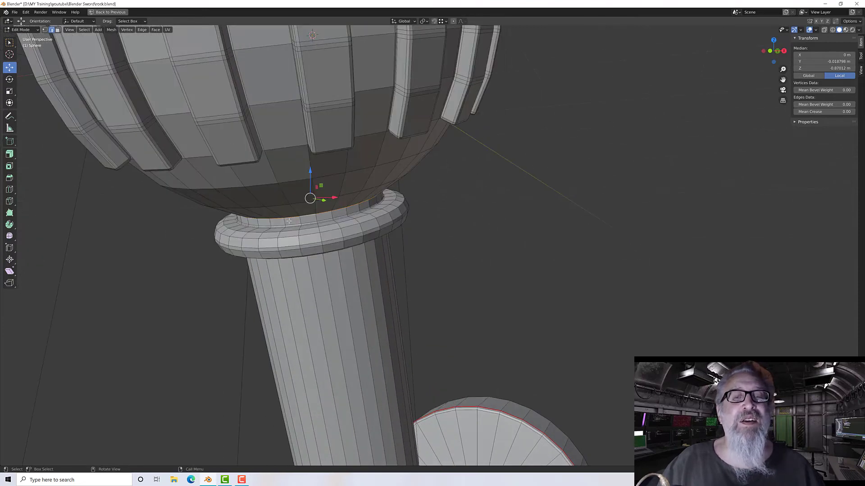
left_click(304, 226, "alt")
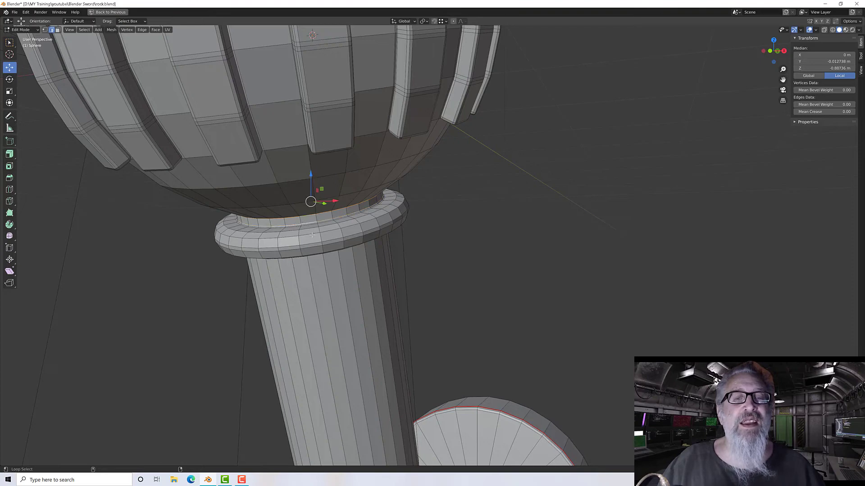
middle_click_drag(311, 235, 308, 118)
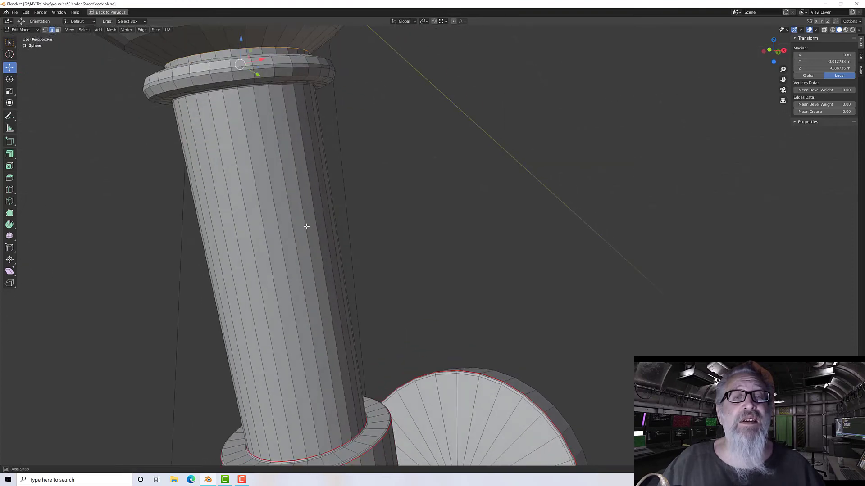
left_click(299, 85, "alt")
middle_click_drag(299, 86, 317, 108)
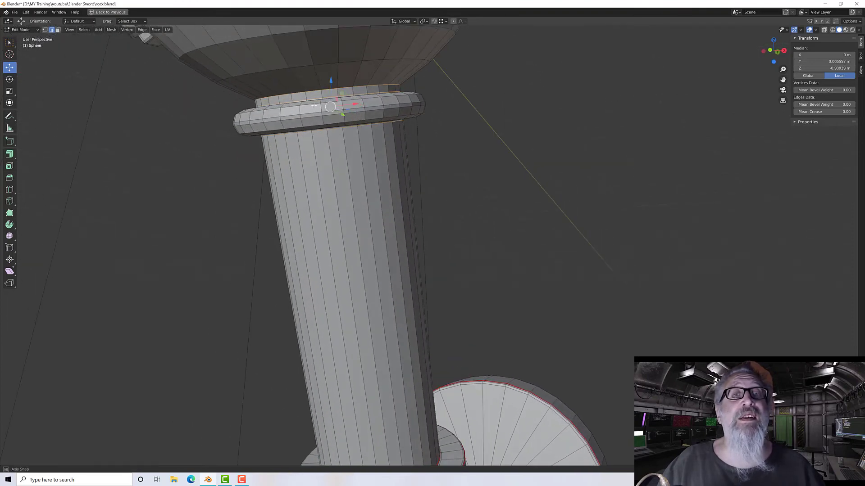
left_click(306, 115, "alt")
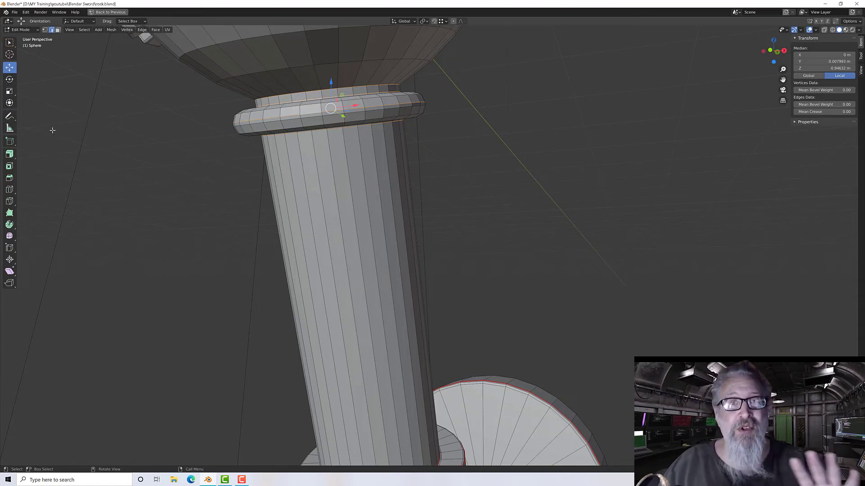
right_click(174, 167)
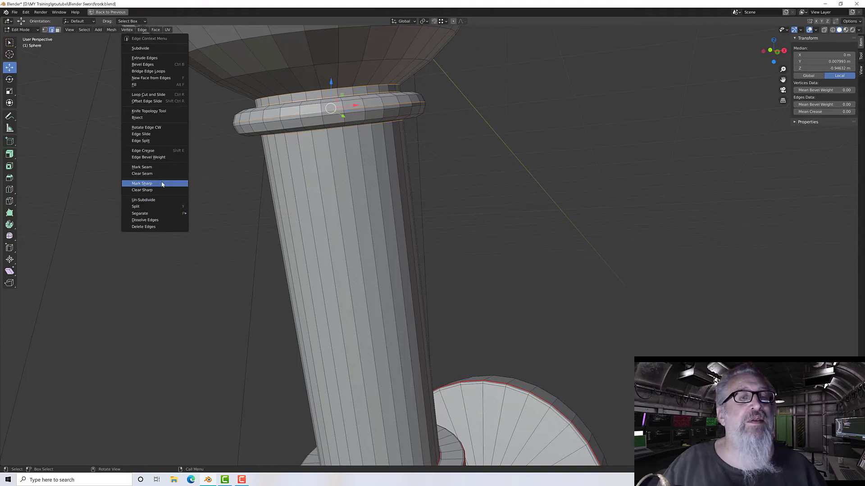
left_click(142, 167)
Return the torch to Object Mode, restore the full window layout and switch to the UV Editing workspace
scroll(161, 168, "down", 6)
middle_click_drag(161, 168, 282, 205)
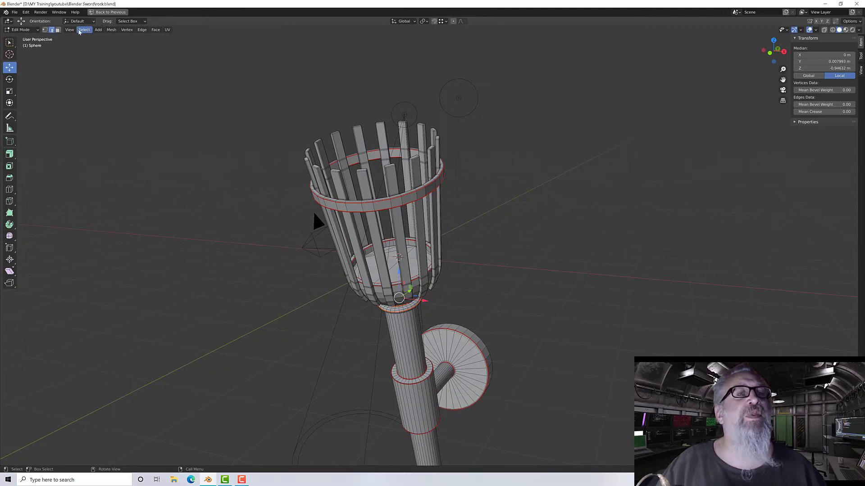
left_click(20, 30)
left_click(20, 39)
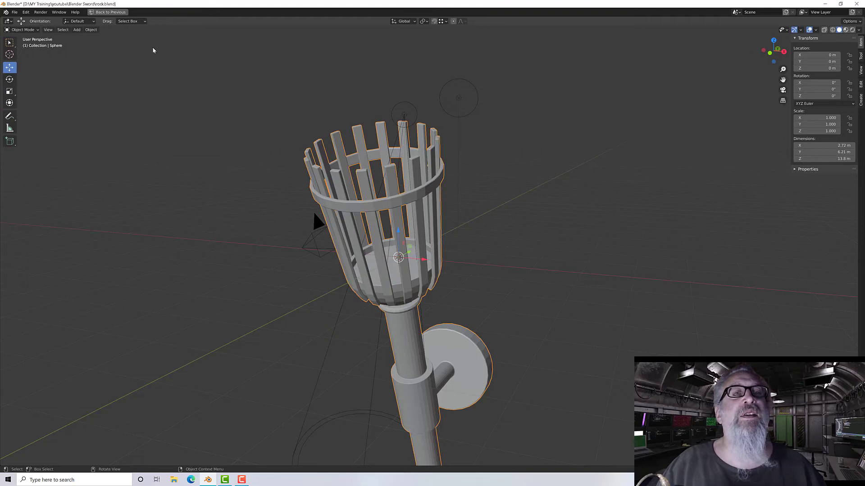
left_click(108, 12)
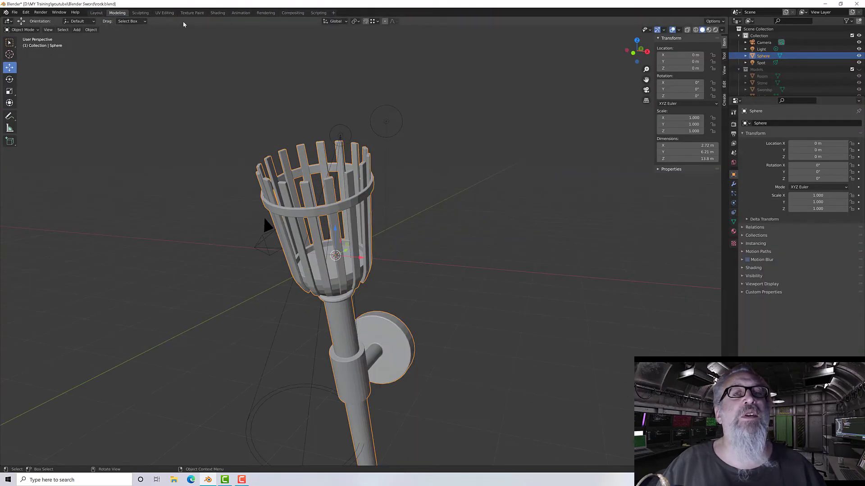
left_click(164, 12)
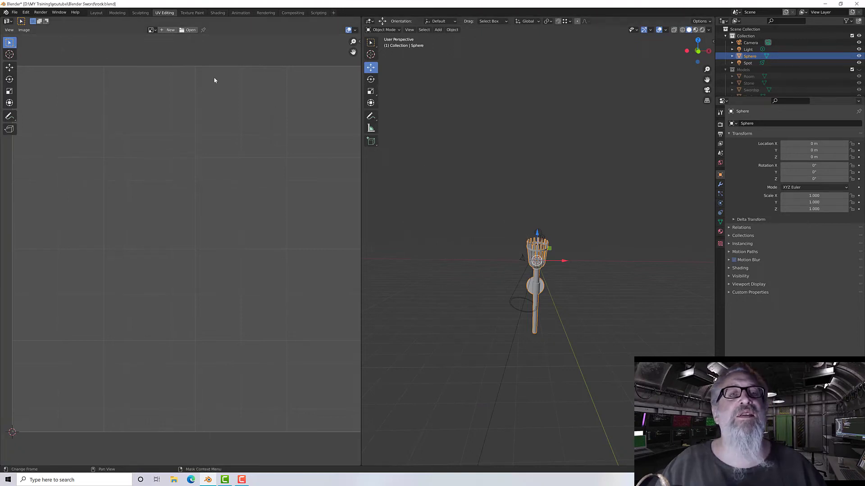
Put the torch in Edit Mode with face selection and select its entire mesh
left_click(383, 30)
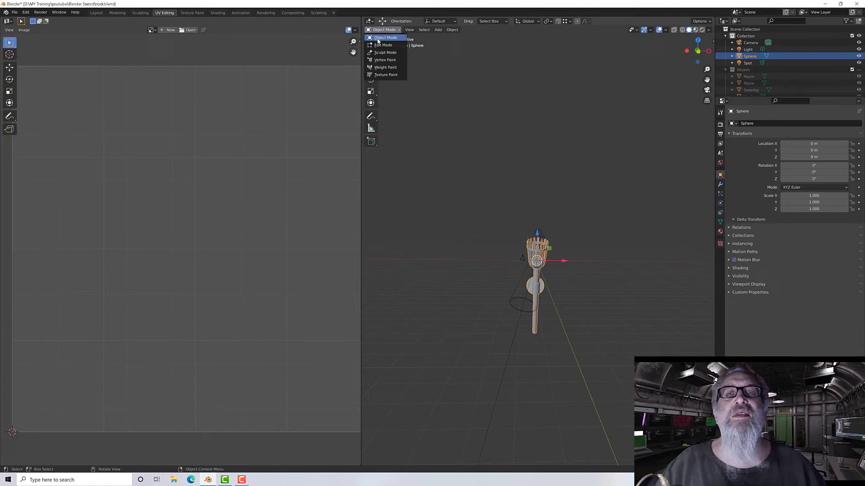
left_click(380, 45)
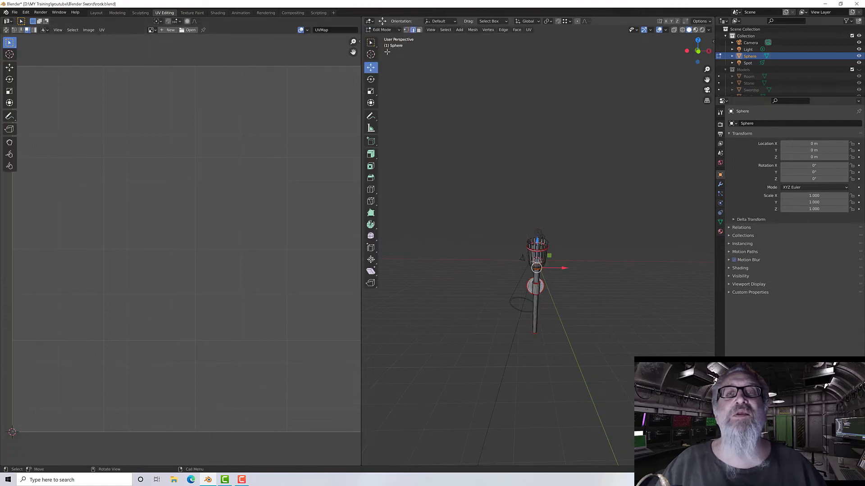
left_click(418, 30)
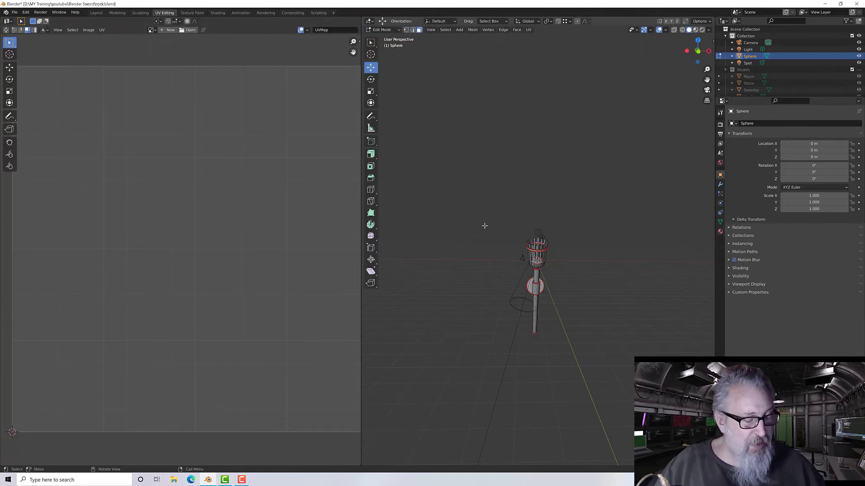
key("a")
Select all of the torch's UVs in the UV editor and unwrap them along the marked seams
scroll(302, 237, "down", 2)
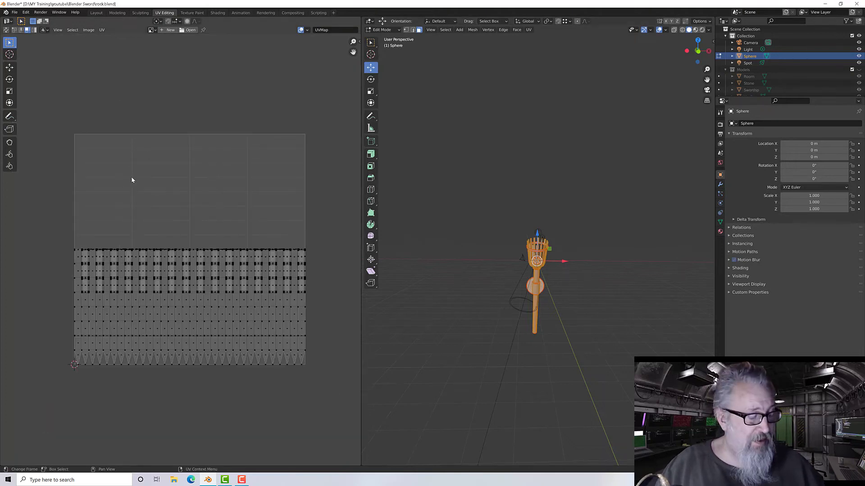
mouse_move(132, 180)
middle_mouse_down()
mouse_move(141, 181)
mouse_move(119, 182)
mouse_move(166, 179)
mouse_move(157, 198)
mouse_move(120, 184)
middle_mouse_up()
key("a")
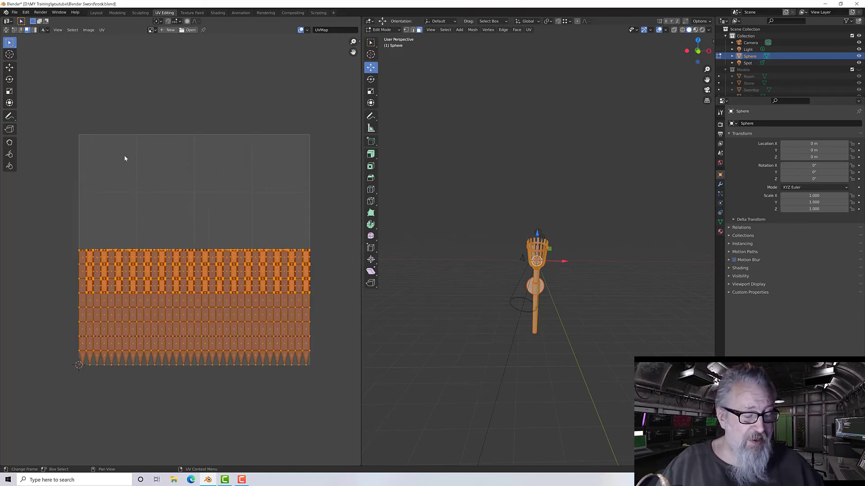
key("u")
left_click(109, 156)
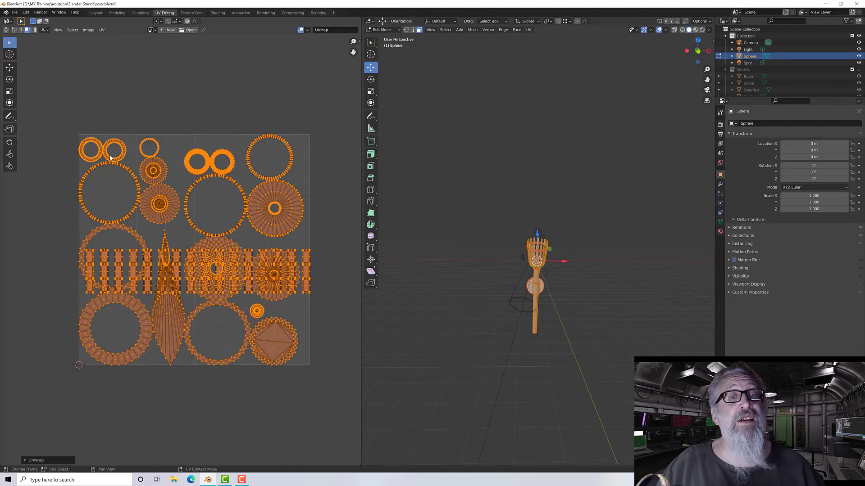
Select all the complete ring and disc islands in the upper half of the UV layout and hide them
scroll(173, 243, "up", 2)
scroll(175, 221, "down", 2)
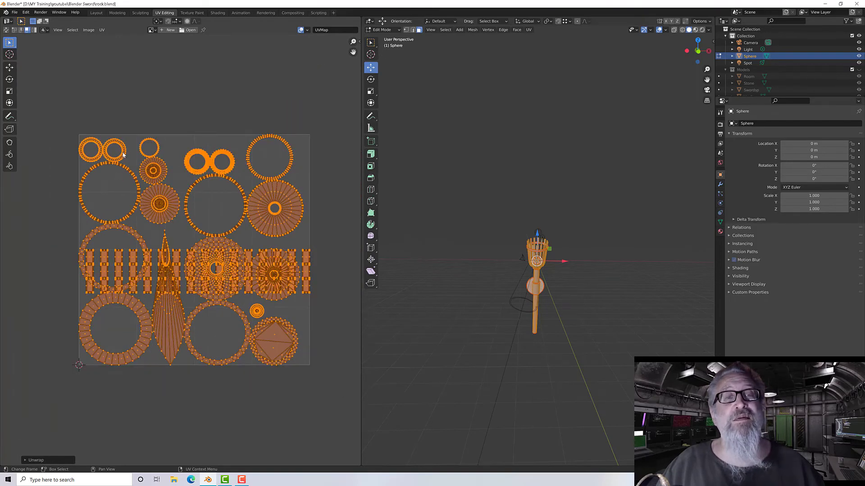
scroll(173, 248, "up", 4)
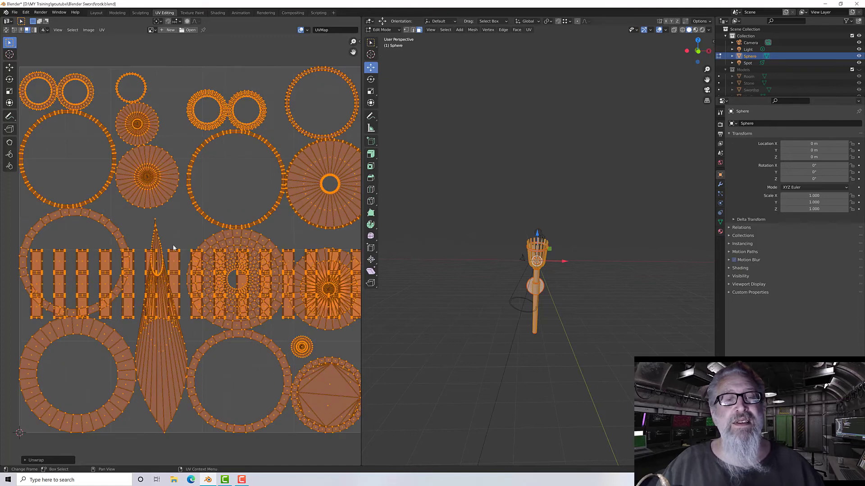
scroll(190, 226, "down", 1)
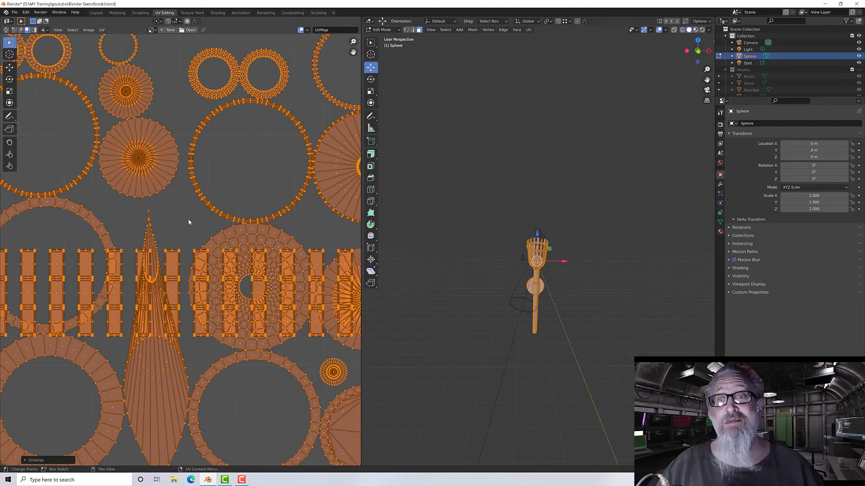
scroll(187, 218, "down", 2)
middle_click_drag(207, 197, 225, 214)
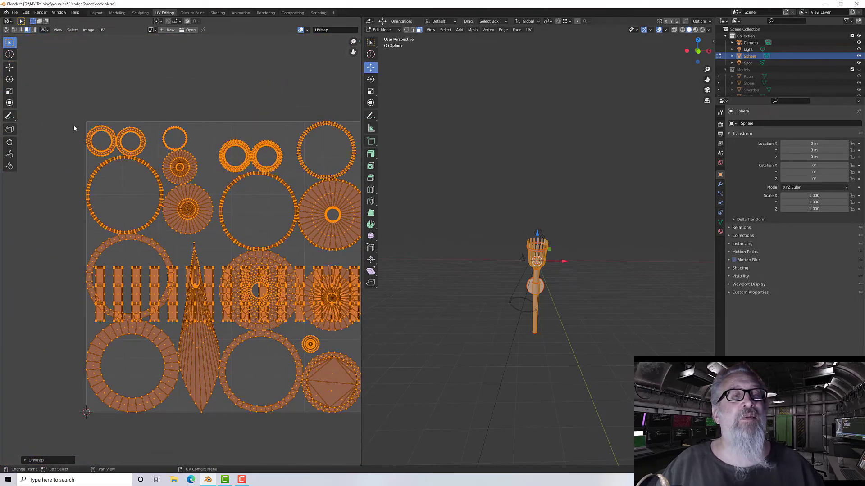
left_click_drag(63, 117, 347, 208)
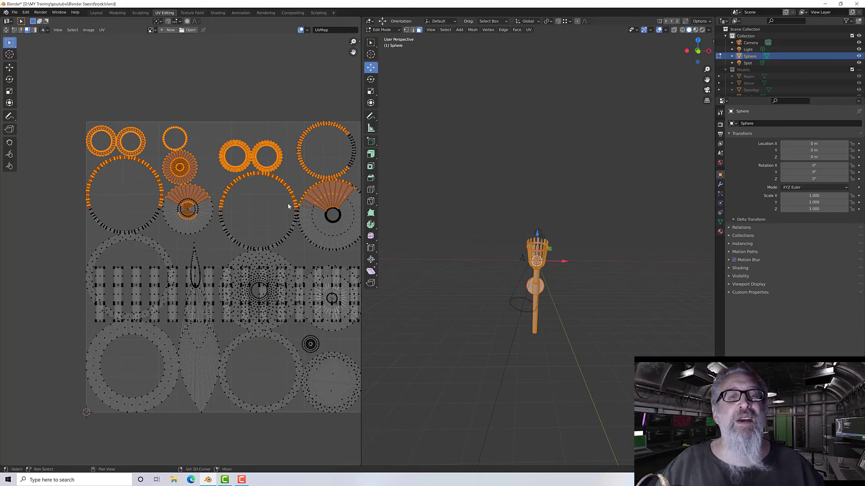
middle_click_drag(253, 201, 204, 194)
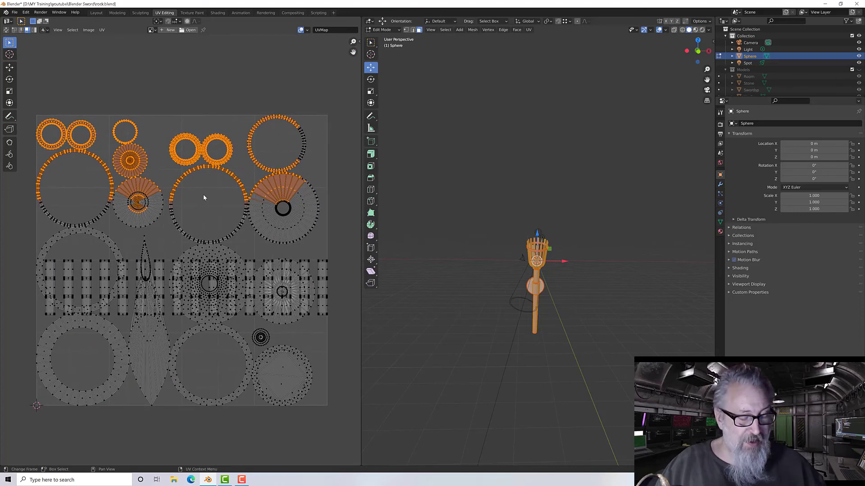
key("l")
key("l")
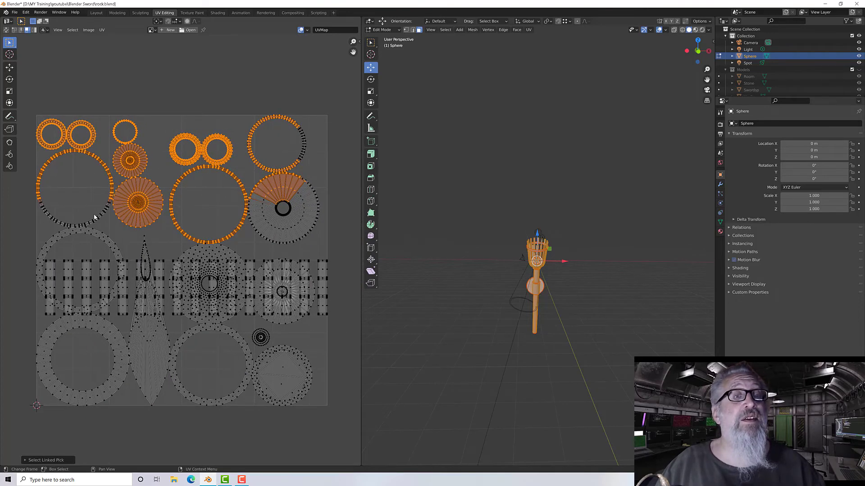
key("l")
key("l")
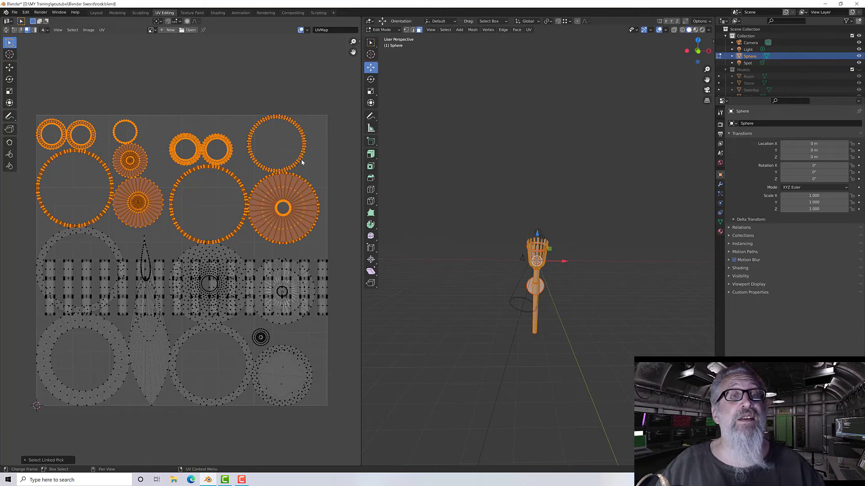
key("h")
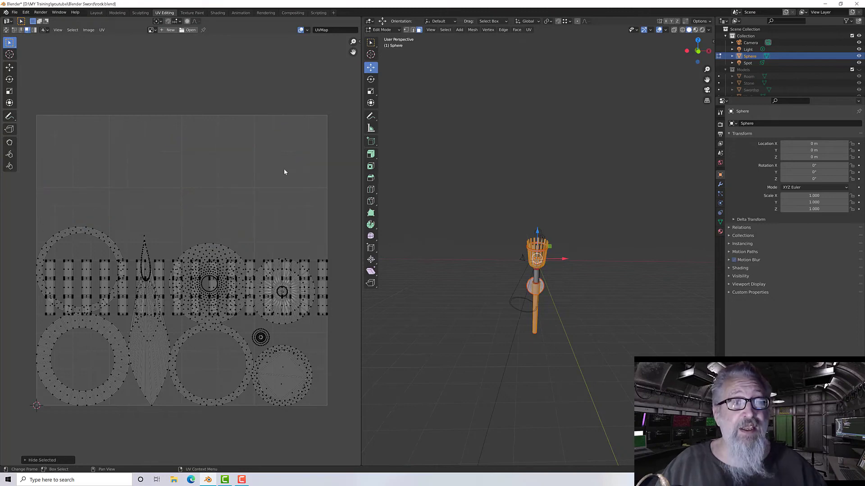
Select the six large ring and disc islands in the lower half of the UV layout and hide them
left_click(210, 247)
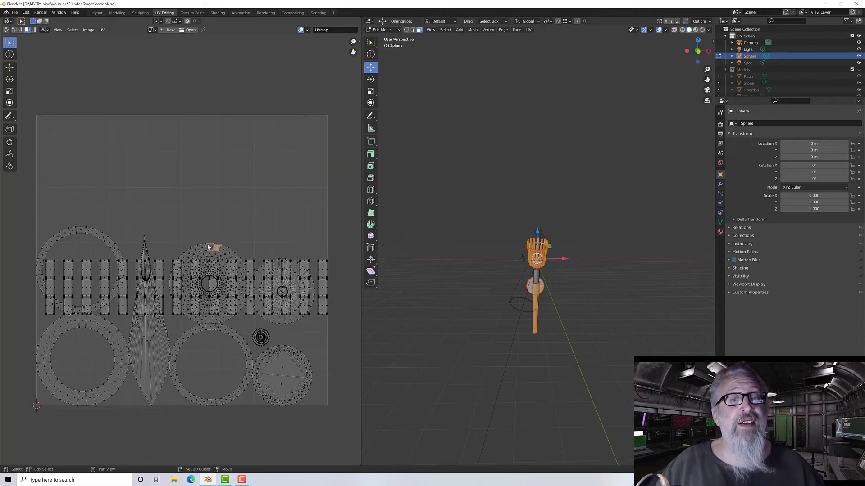
left_click(104, 238, "shift")
left_click(112, 335, "shift")
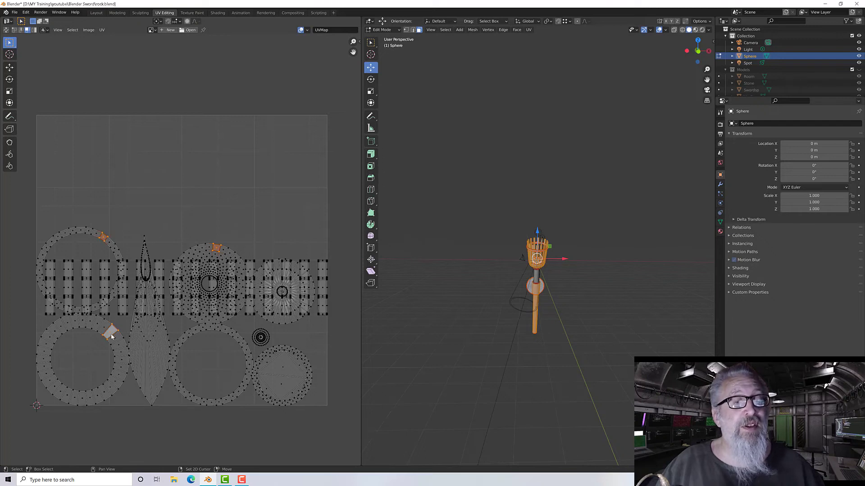
left_click(188, 334, "shift")
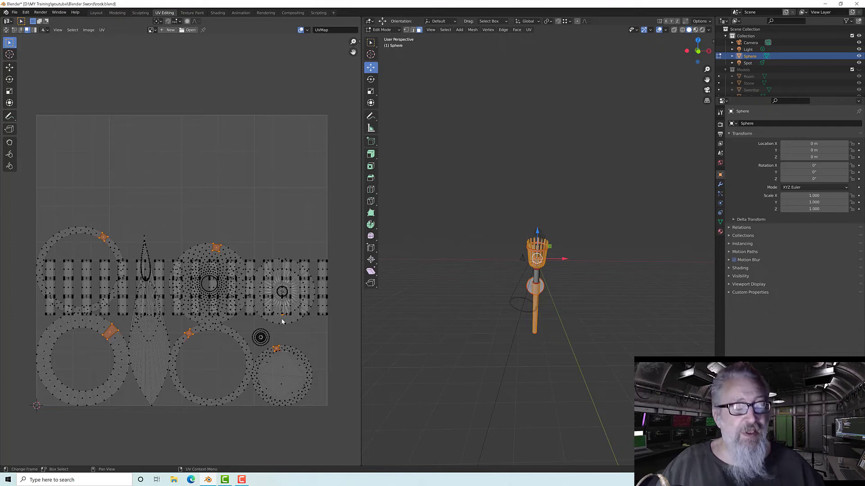
key("l")
key("l")
key("l")
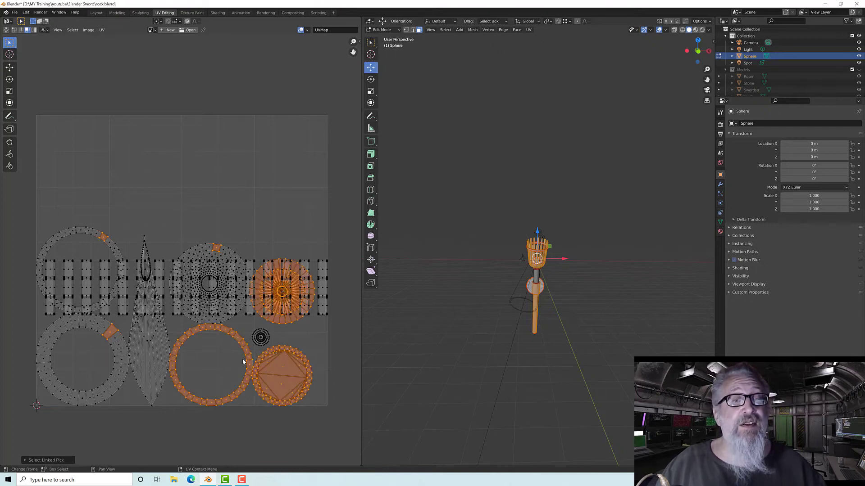
key("l")
key("l")
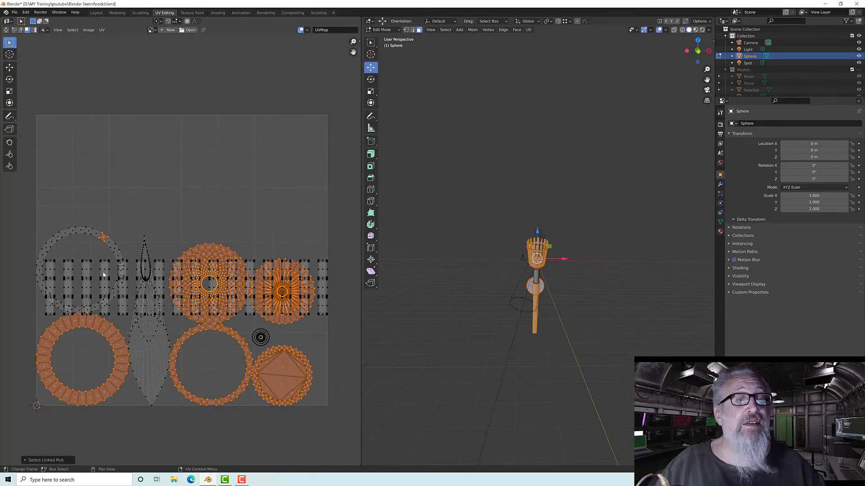
key("l")
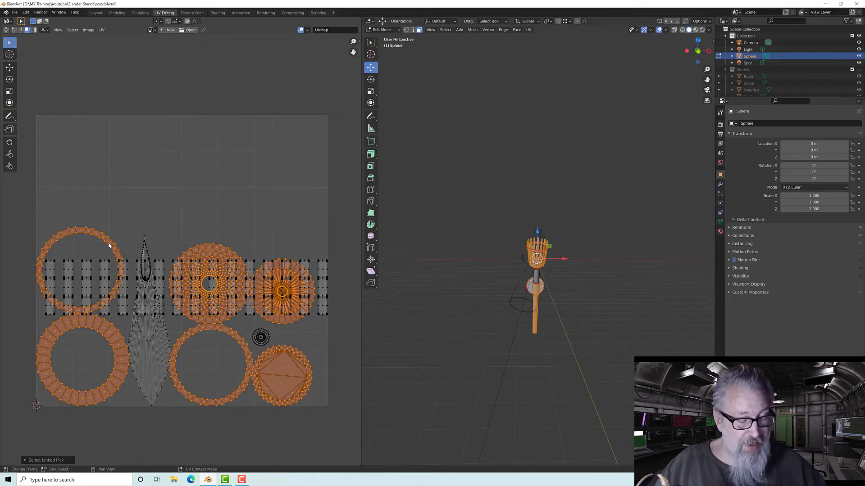
key("h")
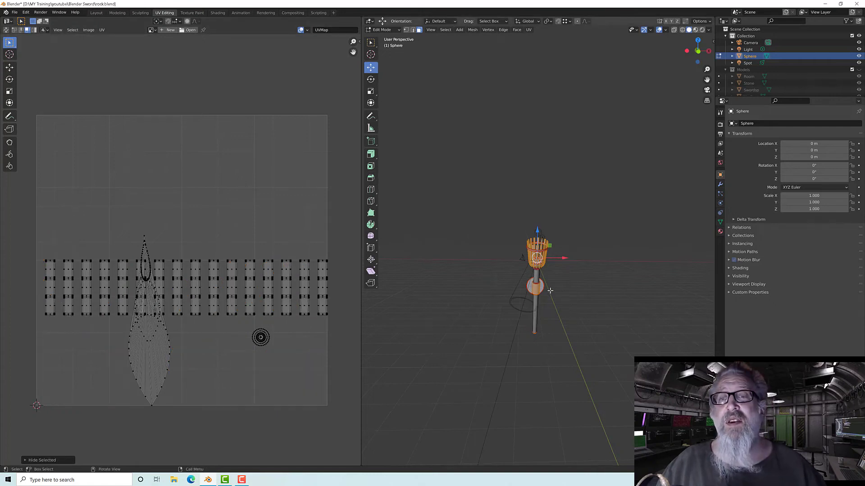
Inspect the remaining UV islands against the torch model, selecting the linked slat island at the row's end and clearing the selection
scroll(550, 290, "up", 6)
middle_click_drag(550, 291, 510, 304)
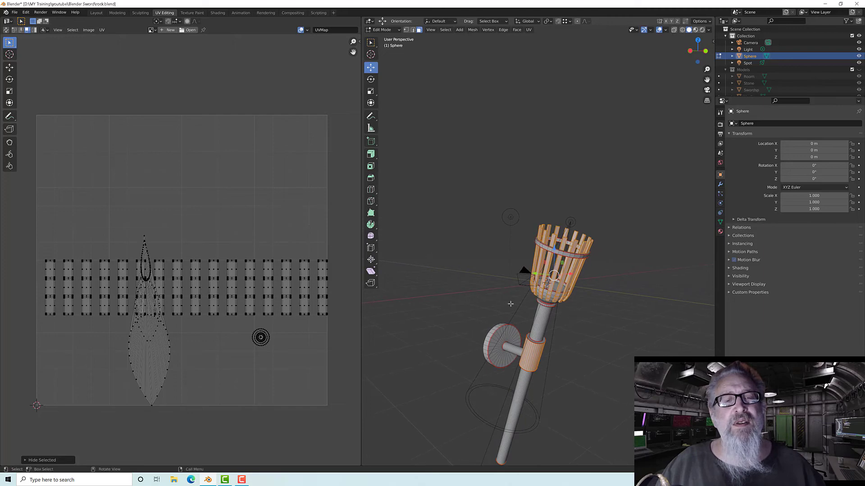
left_click(321, 285)
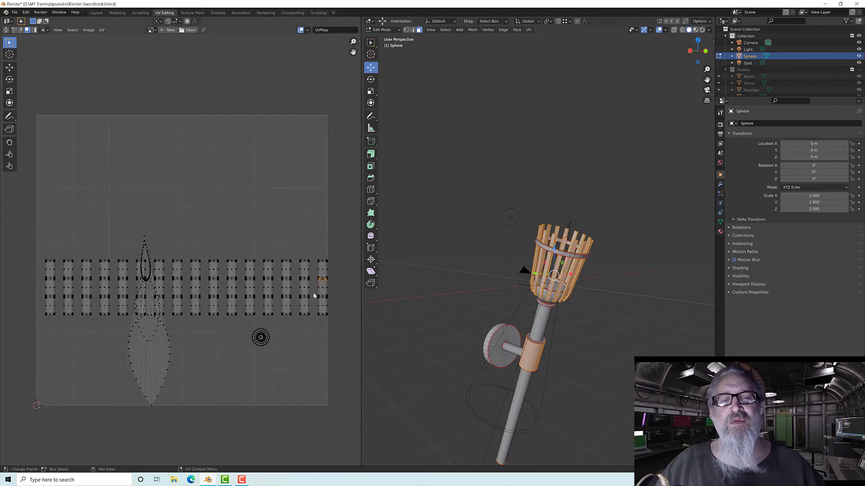
key("ctrl+l")
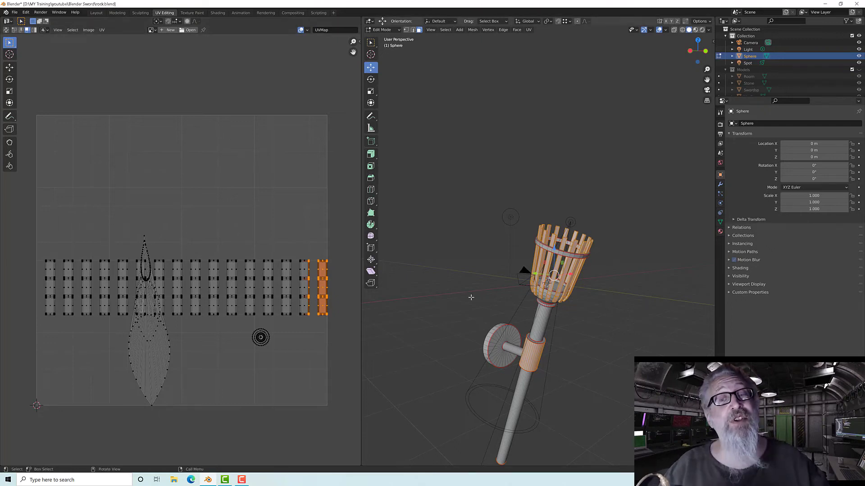
left_click(279, 239)
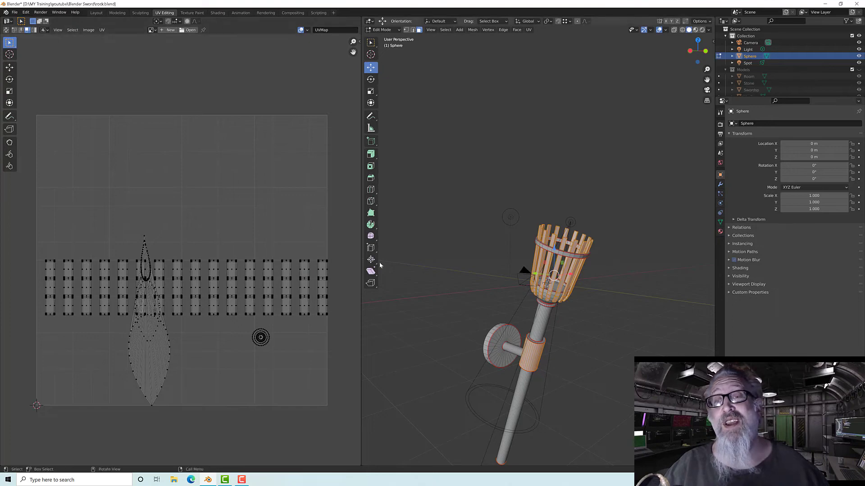
middle_click_drag(262, 240, 249, 225)
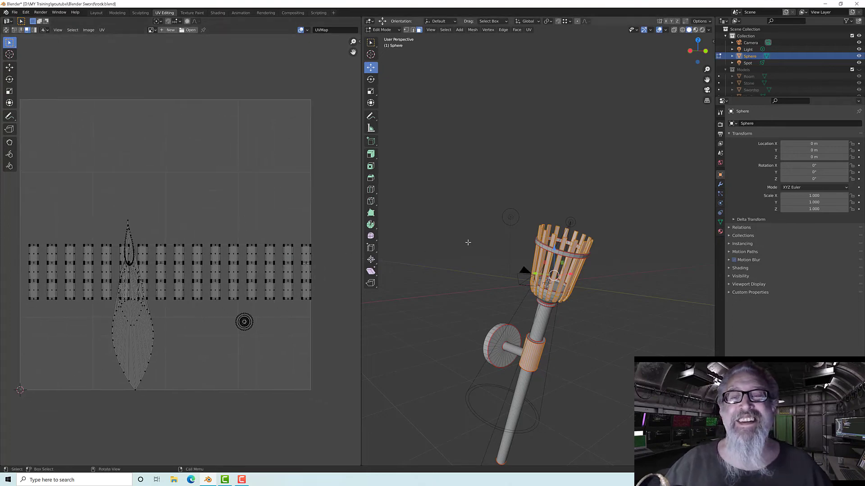
Switch the torch mesh to edge selection and replace the current selection with a lengthwise edge on the ring
middle_click_drag(468, 243, 517, 269)
scroll(475, 272, "up", 4)
scroll(520, 247, "up", 4)
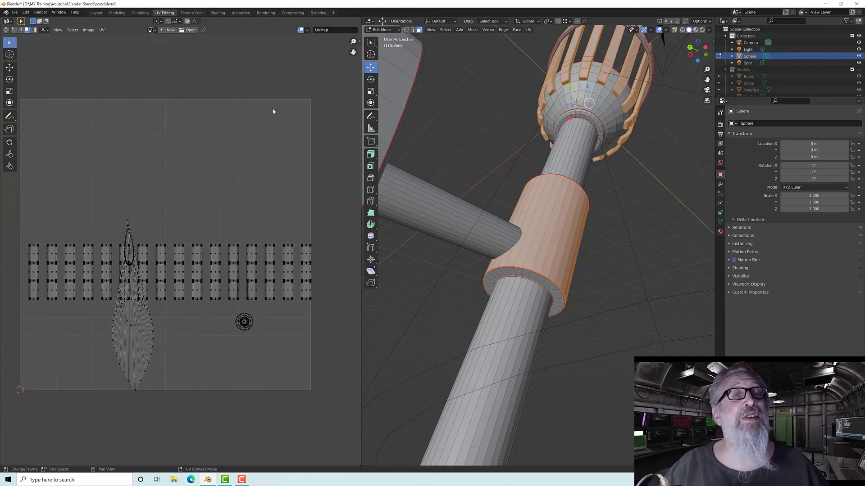
left_click(413, 29)
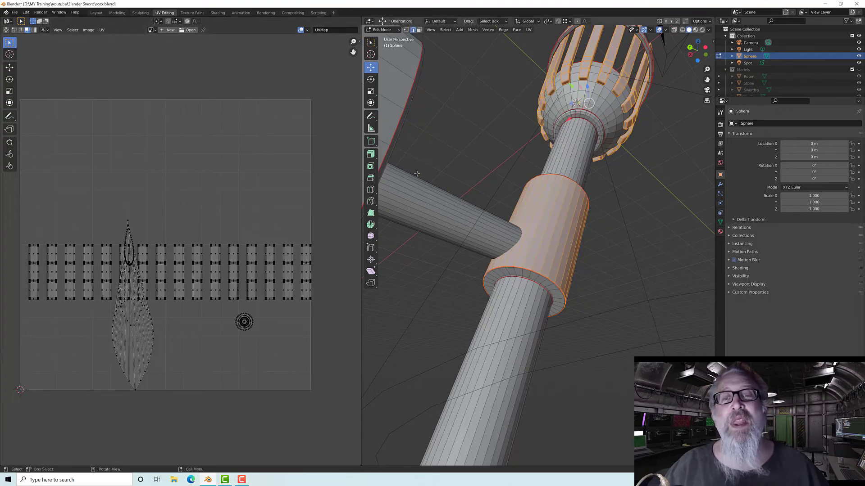
middle_click_drag(417, 174, 581, 270)
left_click(494, 183, "shift")
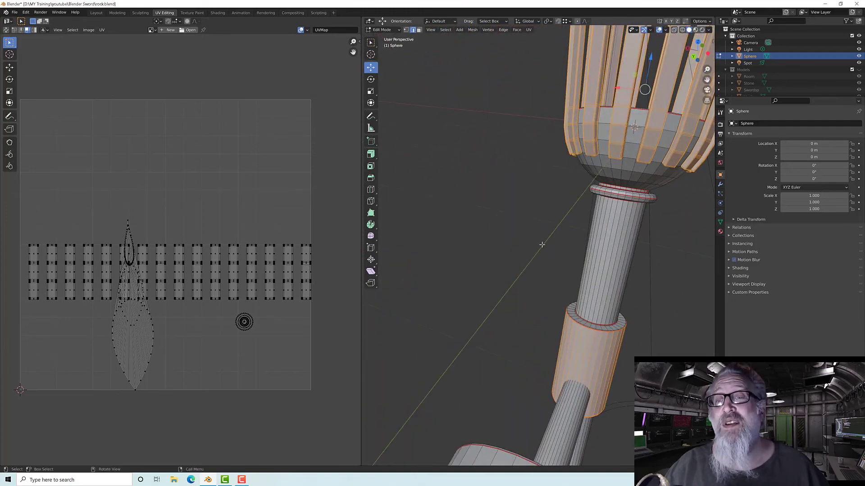
left_click(600, 286, "shift")
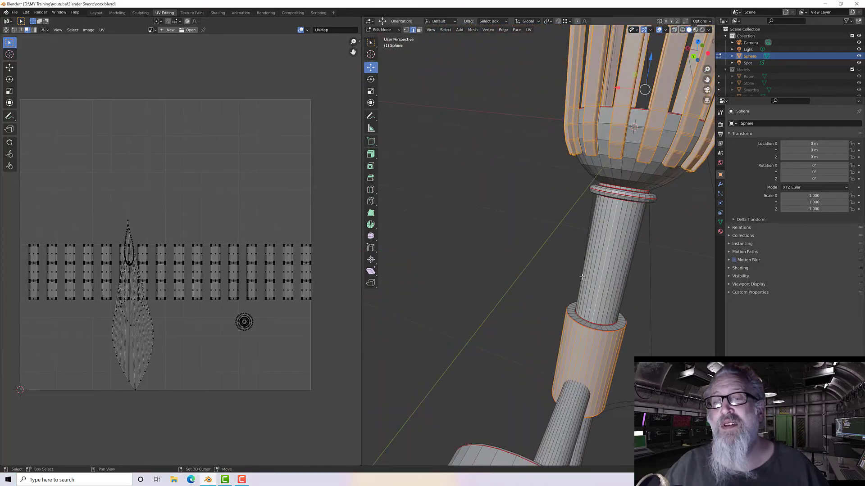
left_click(587, 348, "shift")
left_click(575, 337)
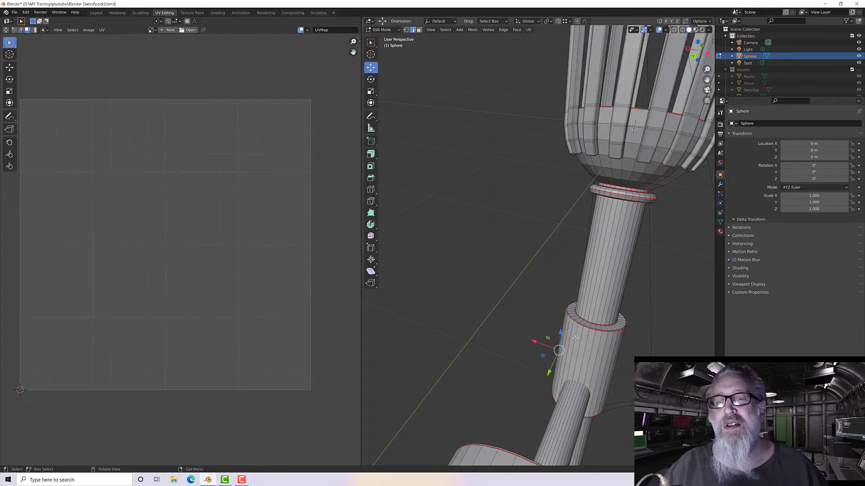
Mark seams on lengthwise edges of the ring, the handle above and below it, and the bracket arm to the wall disc
left_click(587, 340)
left_click(594, 308, "shift")
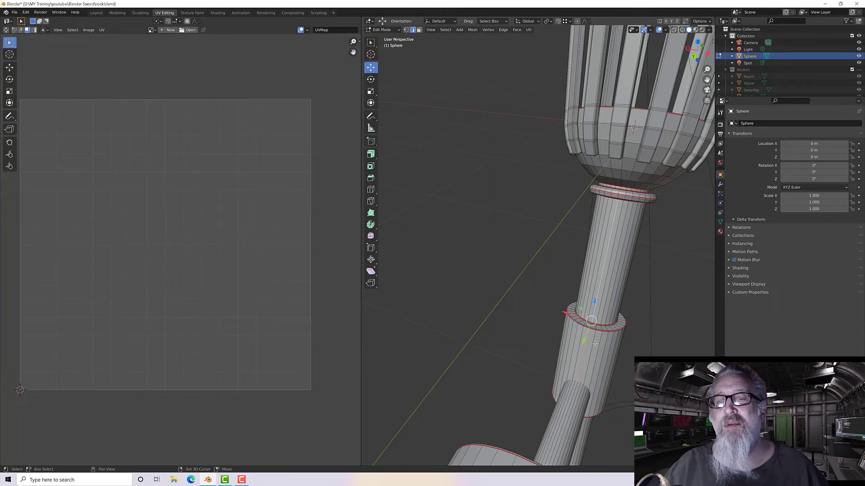
middle_click_drag(594, 344, 571, 301)
left_click(492, 273, "shift")
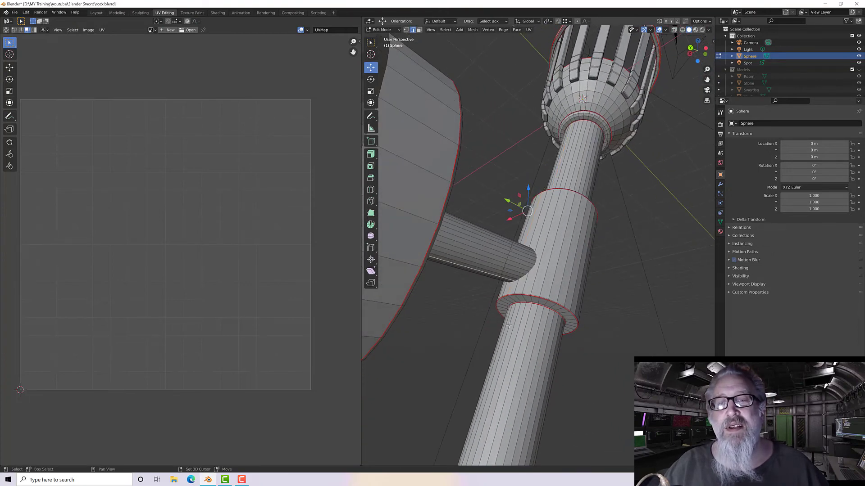
left_click(507, 325, "shift")
middle_click_drag(507, 325, 480, 291)
middle_click_drag(501, 277, 582, 303)
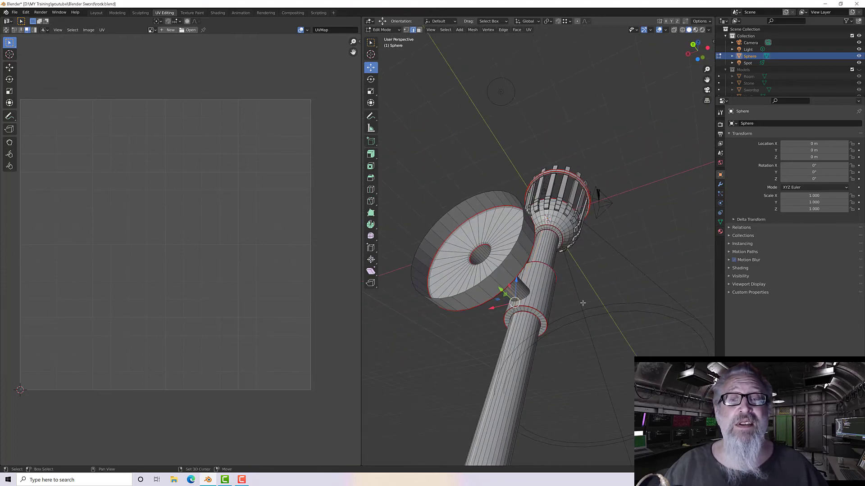
mouse_move(478, 300)
middle_mouse_down()
mouse_move(527, 320)
mouse_move(486, 310)
middle_mouse_up()
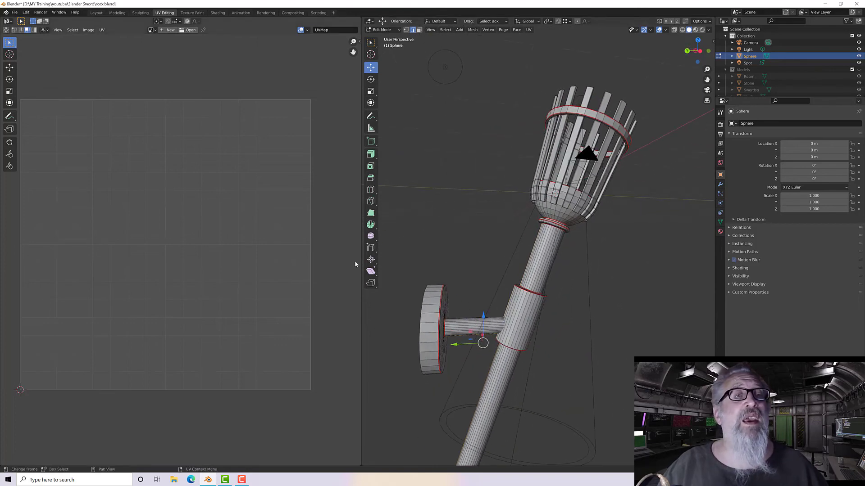
right_click(422, 237)
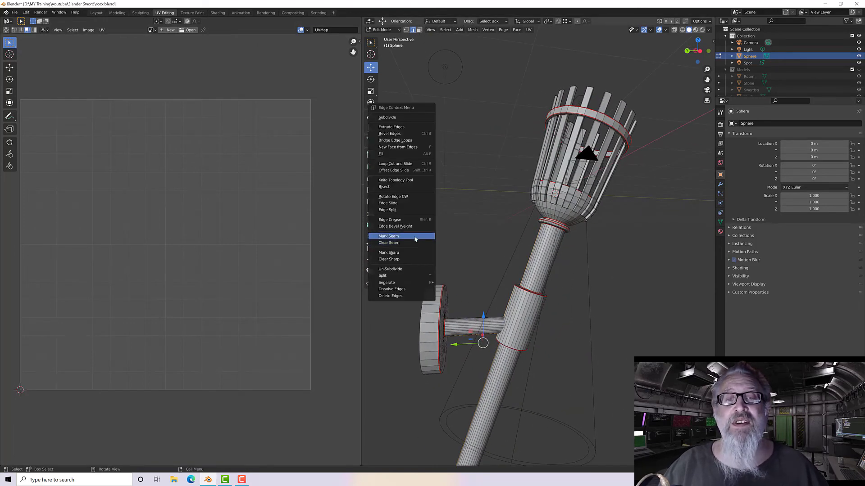
left_click(420, 237)
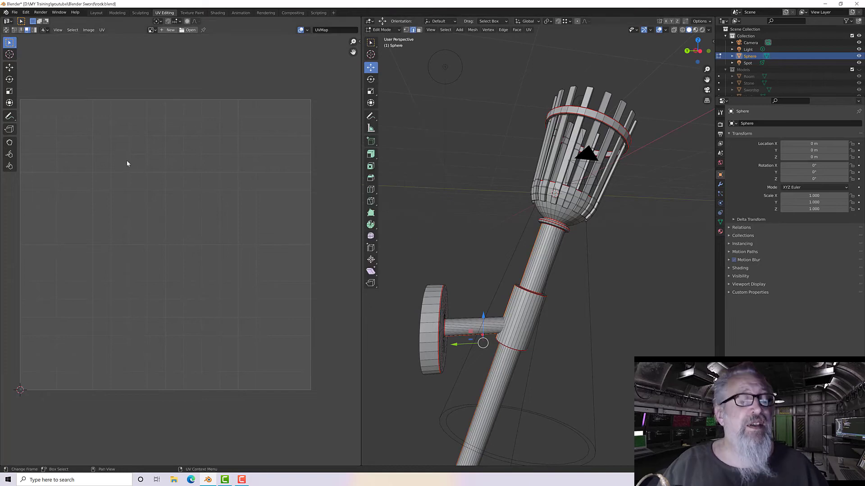
Switch to face selection, select the entire torch mesh and all its UVs, and unwrap them with the updated seams
key("3")
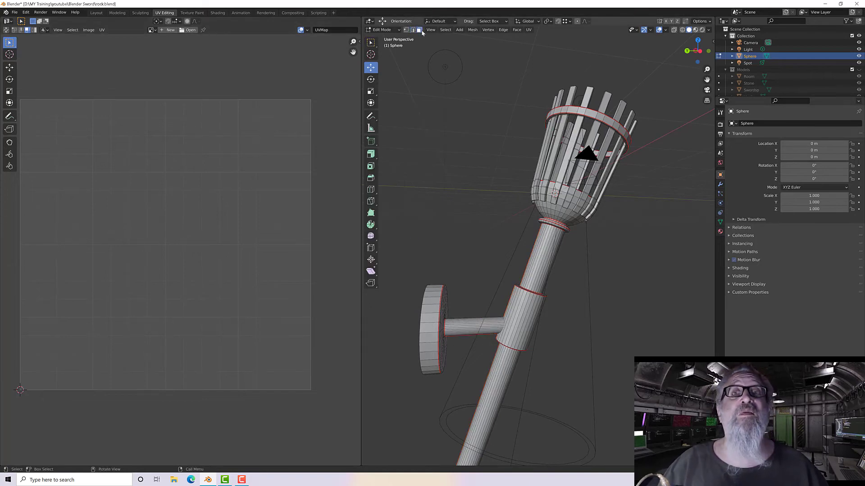
key("a")
key("u")
left_click(482, 134)
key("a")
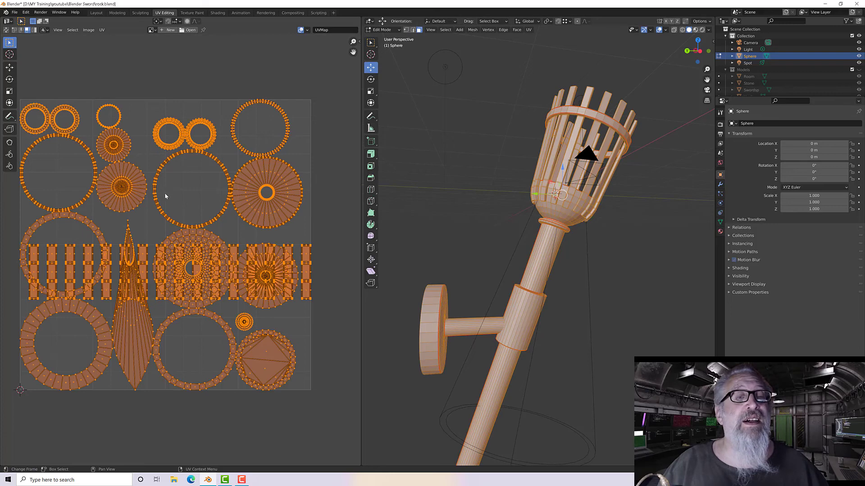
key("u")
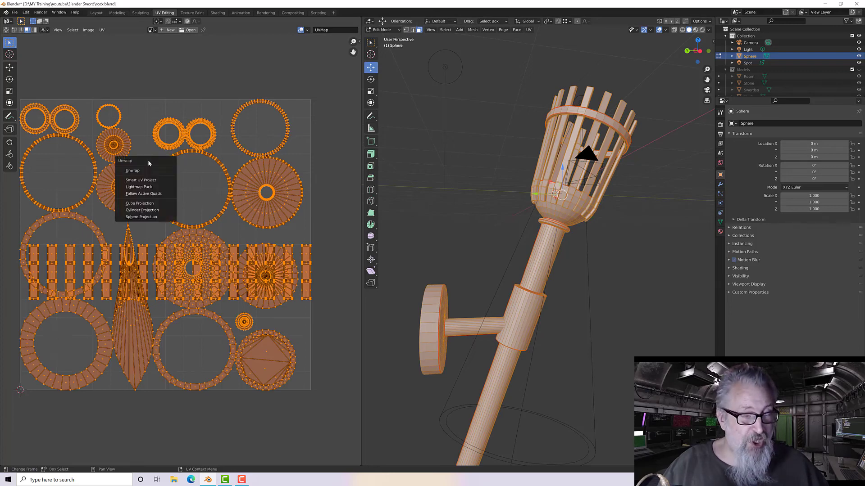
left_click(144, 170)
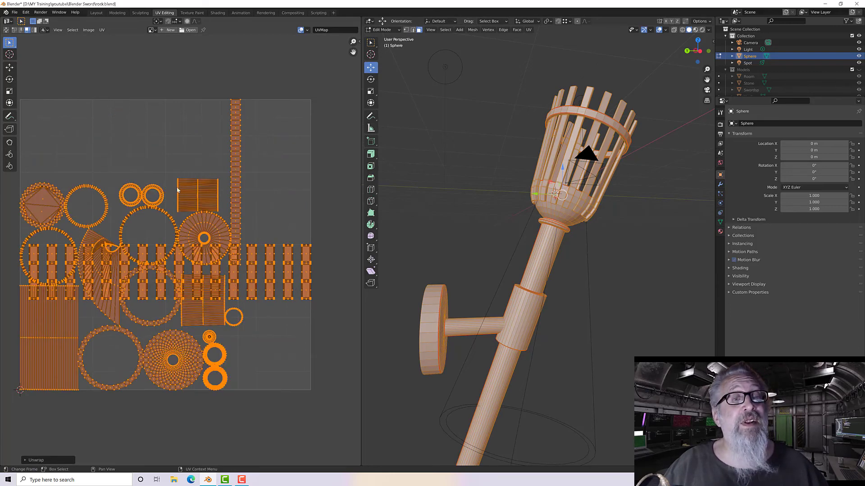
scroll(142, 179, "down", 2)
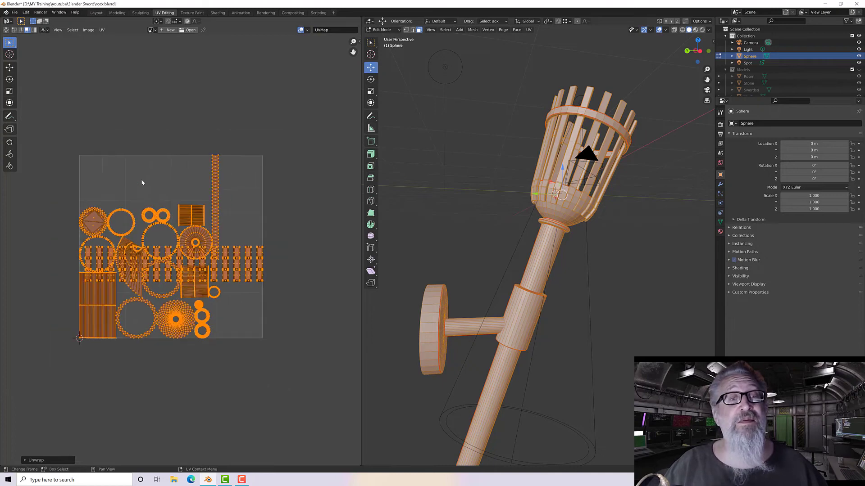
scroll(142, 179, "up", 1)
left_click(261, 253)
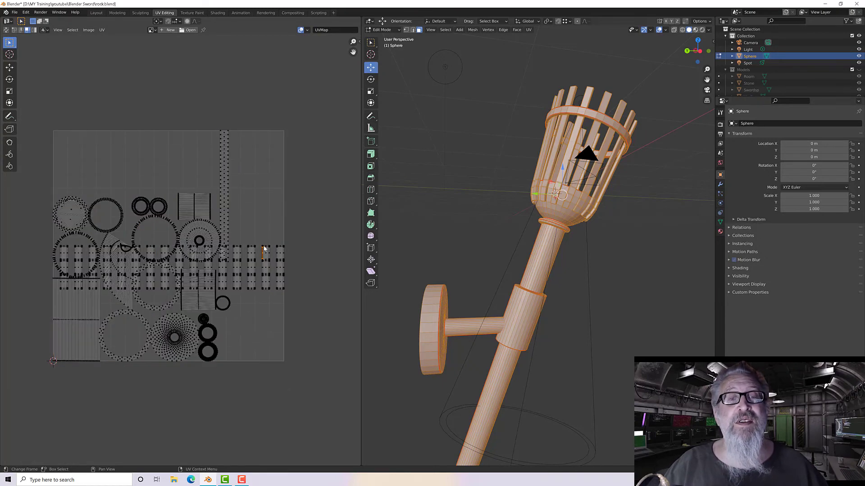
Select only the faces of the slat ends that protrude above the basket ring
scroll(523, 141, "up", 3)
middle_click_drag(555, 106, 545, 98)
scroll(549, 102, "down", 2)
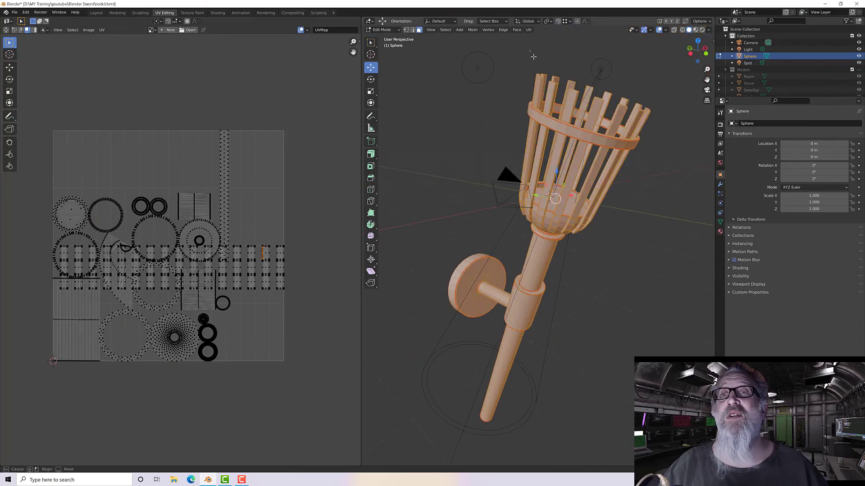
left_click_drag(530, 50, 666, 95)
middle_click_drag(666, 94, 635, 110)
left_click_drag(519, 114, 603, 153)
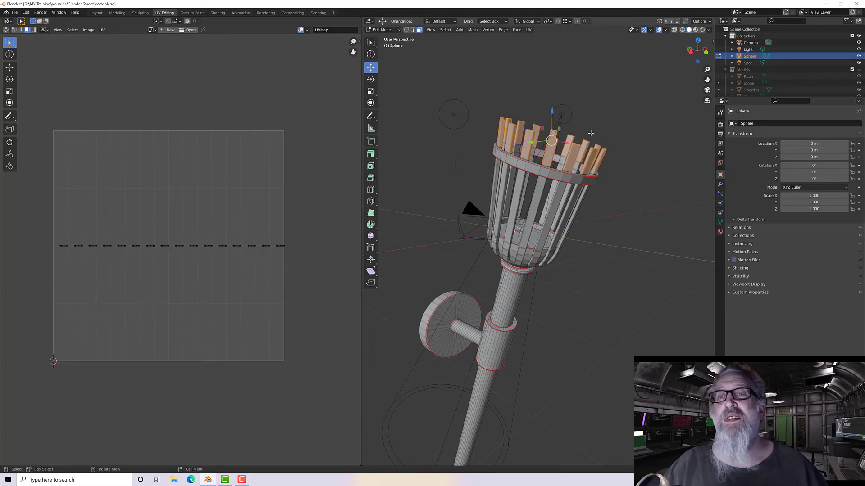
middle_click_drag(590, 133, 588, 142)
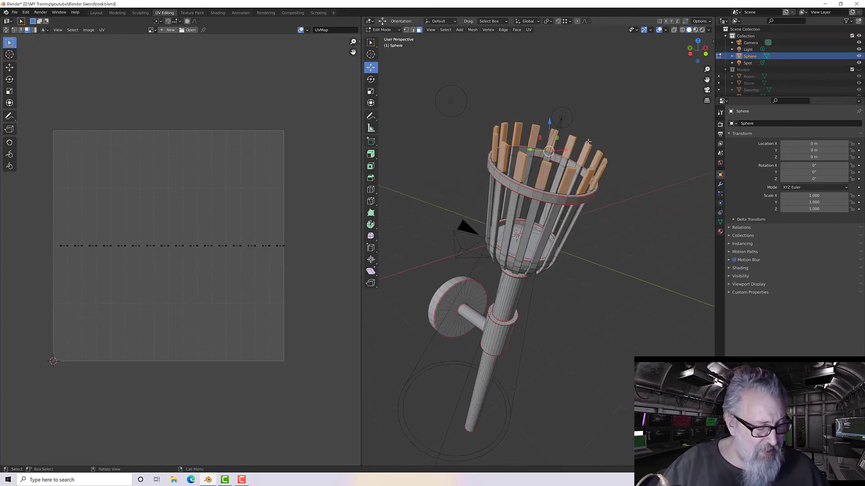
Grow the selection until it covers the full length of every slat, and hide all unselected parts of the torch
key("ctrl+KP_Add")
key("ctrl+KP_Add")
key("ctrl+KP_Add")
key("ctrl+KP_Add")
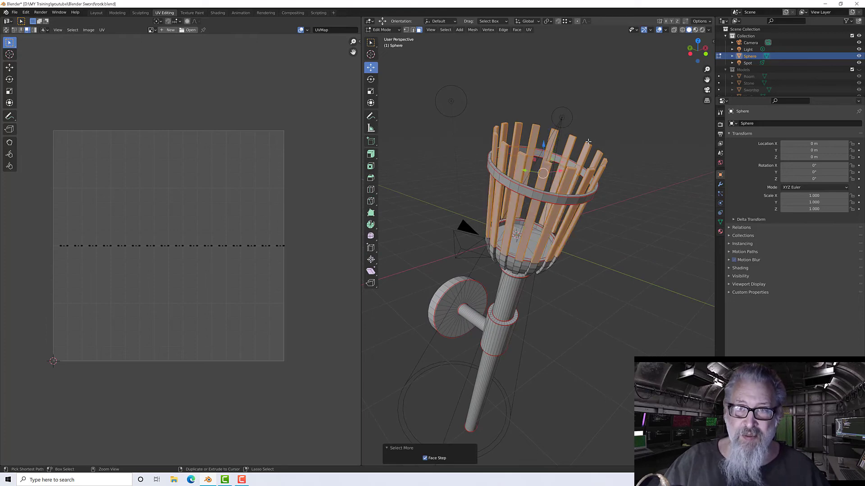
key("ctrl+KP_Add")
key("ctrl+KP_Add")
key("ctrl+KP_Add")
key("ctrl+KP_Add")
key("ctrl+KP_Add")
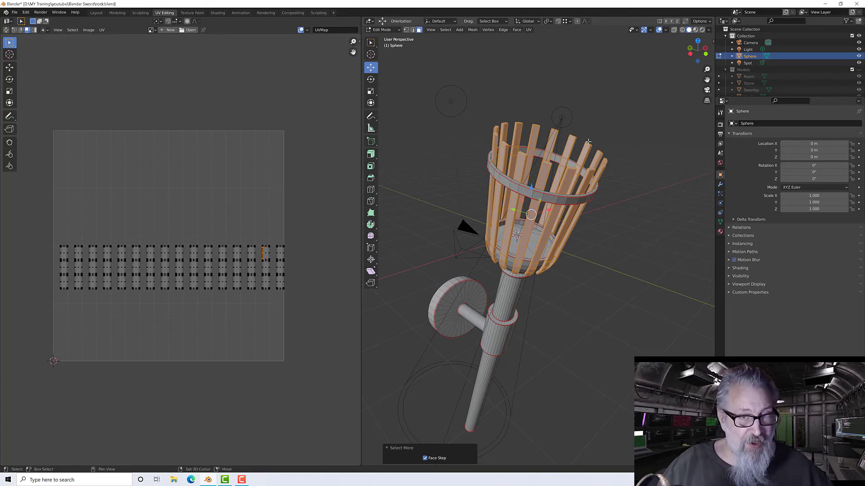
key("shift+h")
Add a single lengthwise loop cut through the middle of a front slat's narrow sides, with a slide factor of 0
middle_click_drag(565, 156, 500, 165)
scroll(506, 179, "up", 2)
scroll(499, 164, "up", 2)
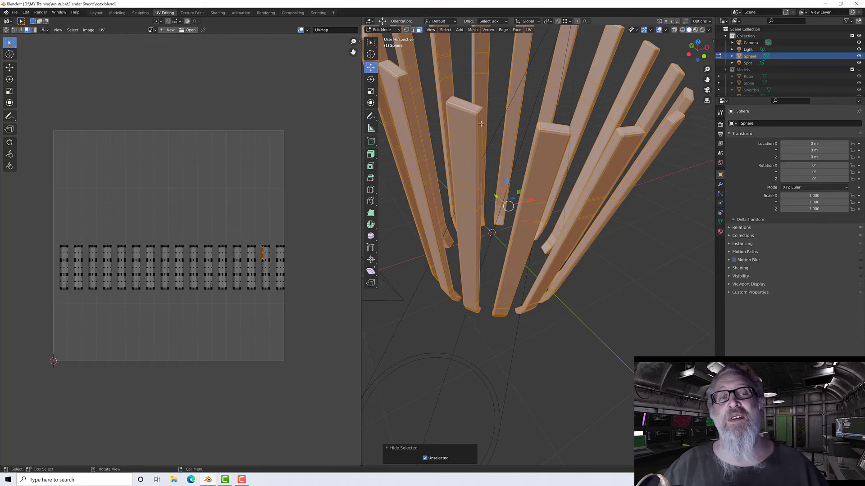
middle_click_drag(481, 123, 381, 129)
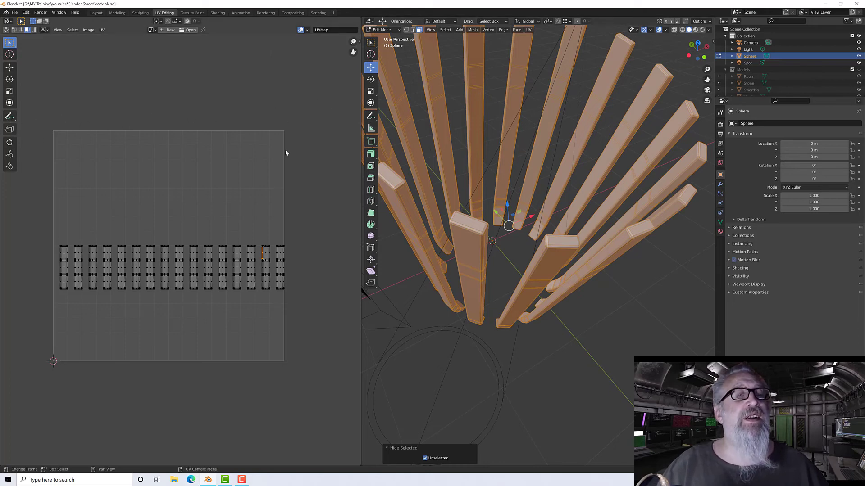
left_click(371, 190)
middle_click_drag(406, 198, 454, 208)
left_click(459, 210)
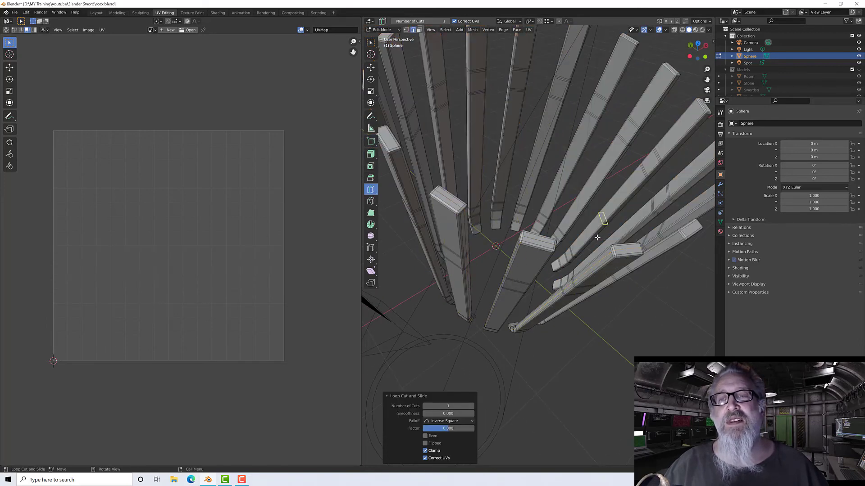
Add the same centred lengthwise loop cut to the remaining slats around the basket
middle_click_drag(597, 238, 512, 243)
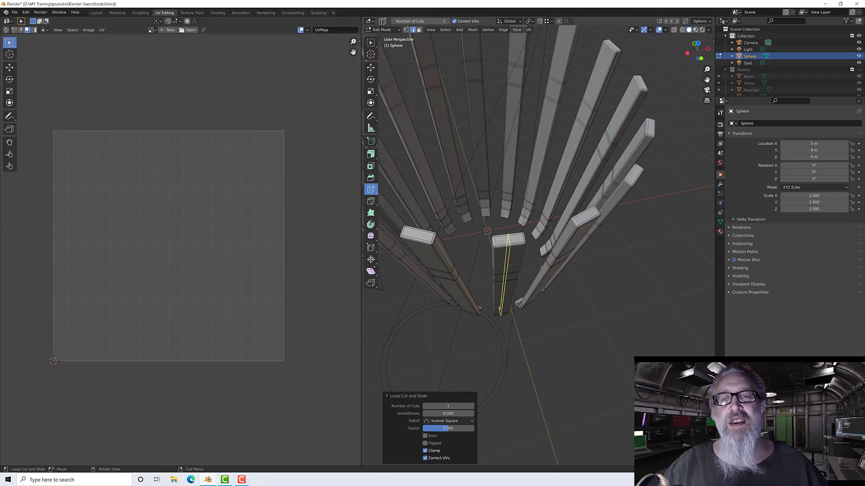
mouse_move(547, 223)
middle_mouse_down()
mouse_move(558, 219)
mouse_move(542, 212)
middle_mouse_up()
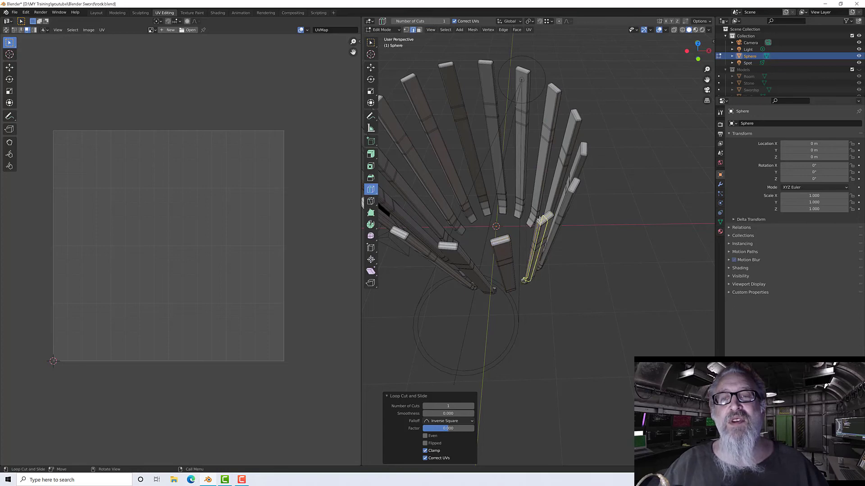
middle_click_drag(537, 226, 500, 225)
scroll(469, 226, "up", 3)
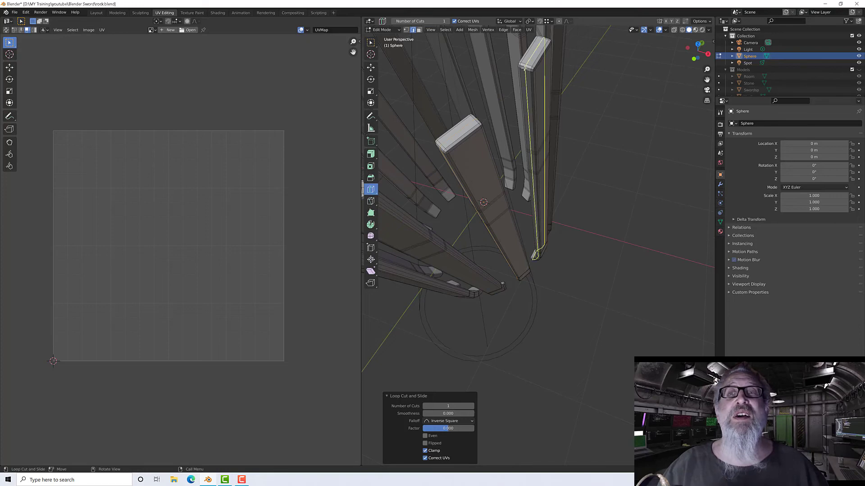
middle_click_drag(518, 101, 524, 143)
middle_click_drag(537, 86, 552, 149)
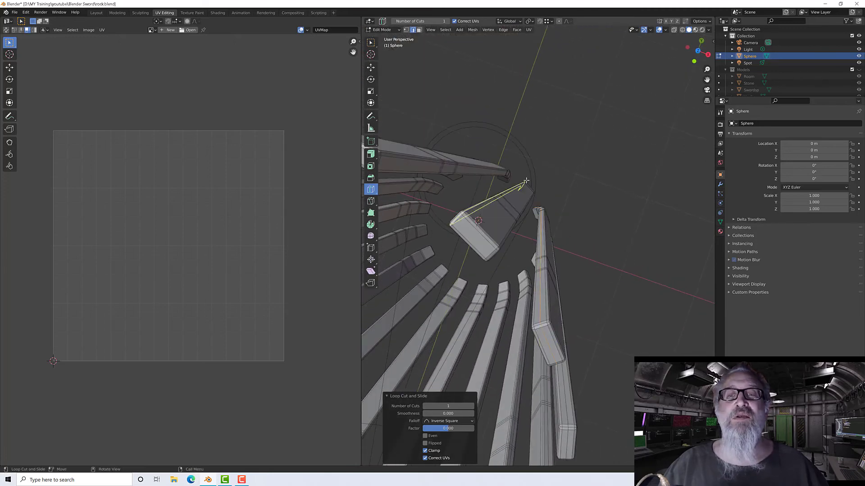
middle_click_drag(466, 205, 448, 214)
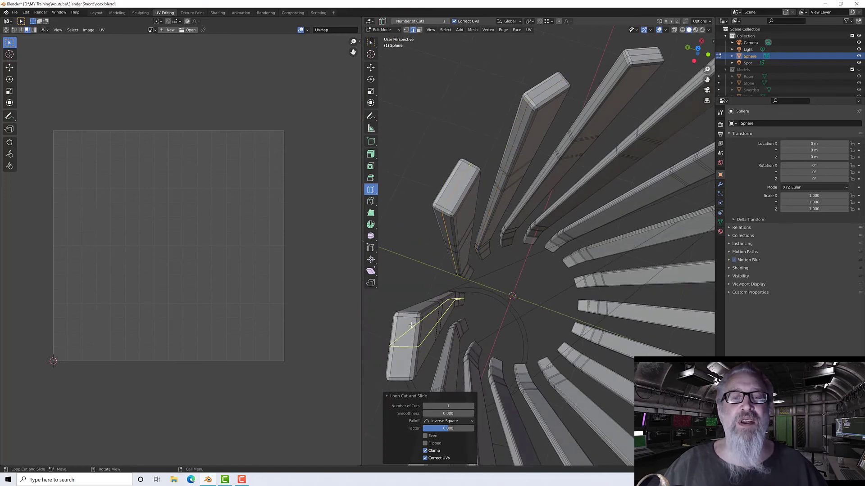
middle_click_drag(406, 342, 499, 260)
scroll(465, 258, "down", 5)
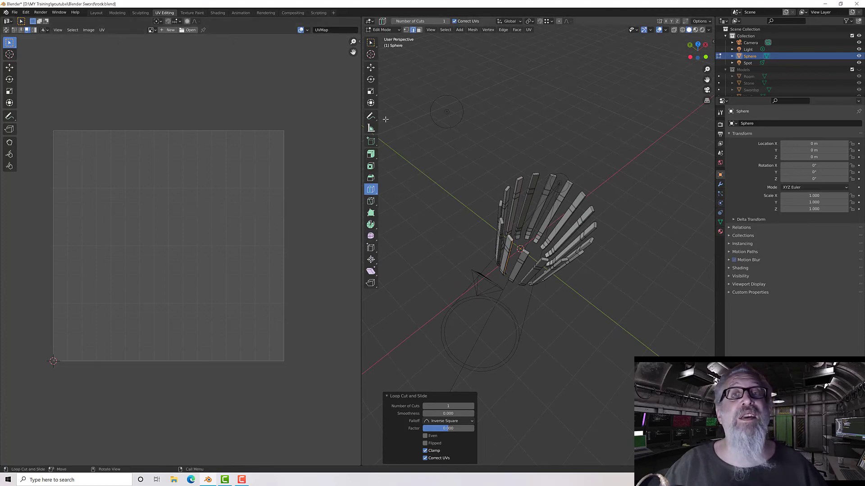
Switch to the selection tool and select the lengthwise middle edge loops on the neighbouring front slats
left_click(371, 45)
middle_click_drag(518, 217, 503, 201)
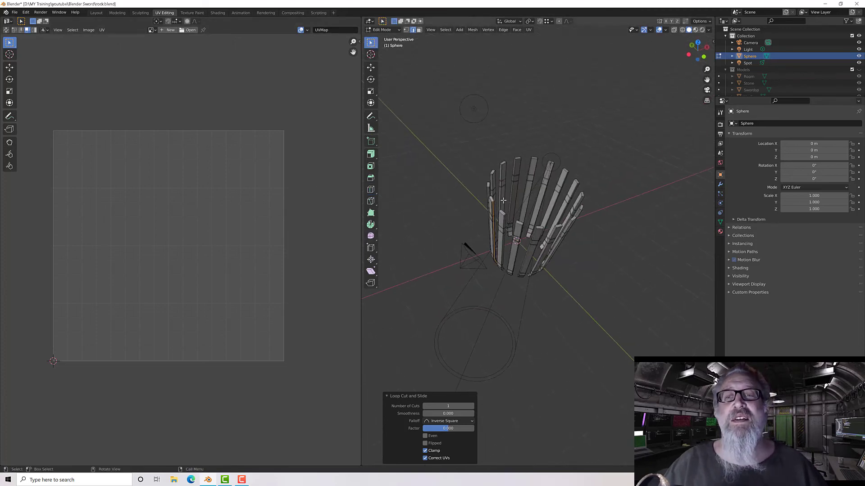
scroll(511, 211, "up", 4)
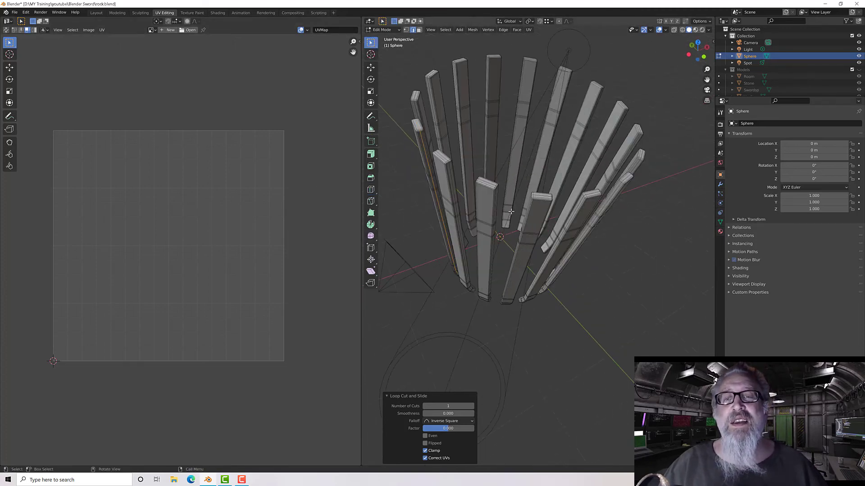
left_click(449, 162, "alt")
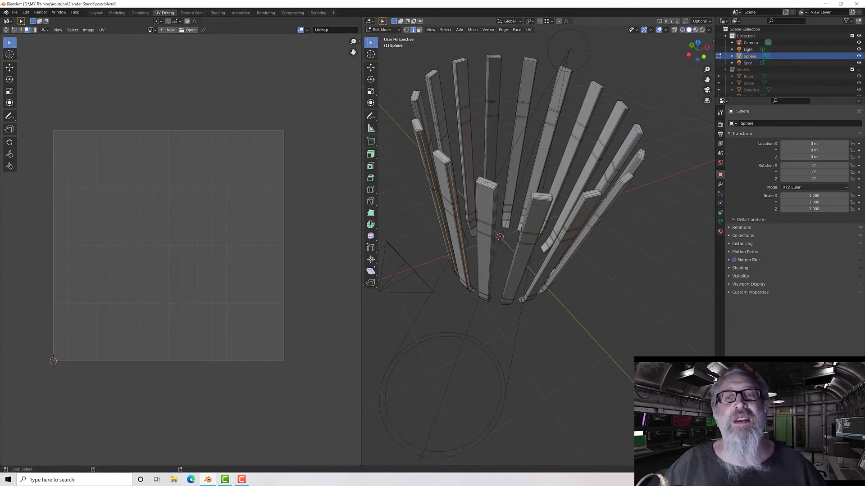
left_click(491, 182, "alt+shift")
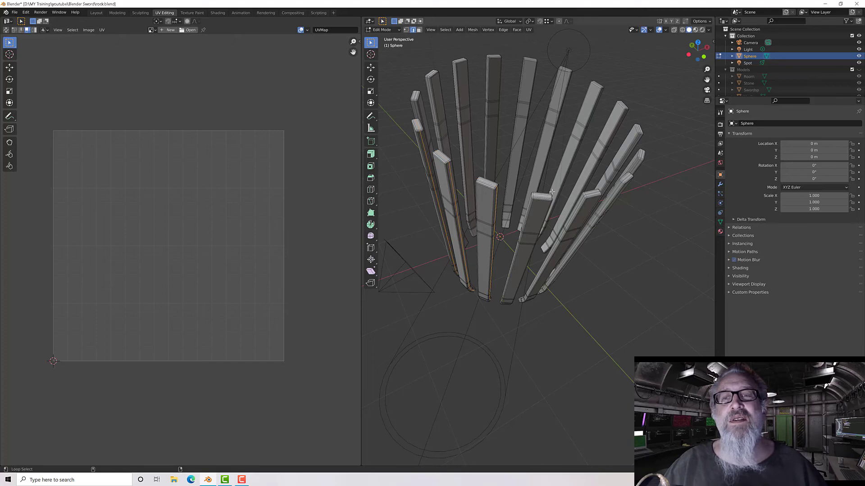
Extend the selection to the middle edge loops of the other slats around the basket and mark them as seams
middle_click_drag(551, 193, 463, 170)
scroll(496, 204, "up", 3)
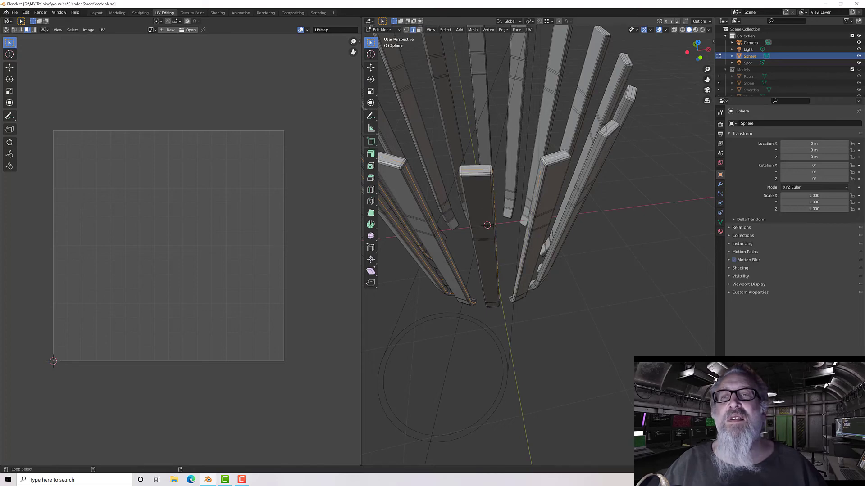
middle_click_drag(631, 96, 596, 210)
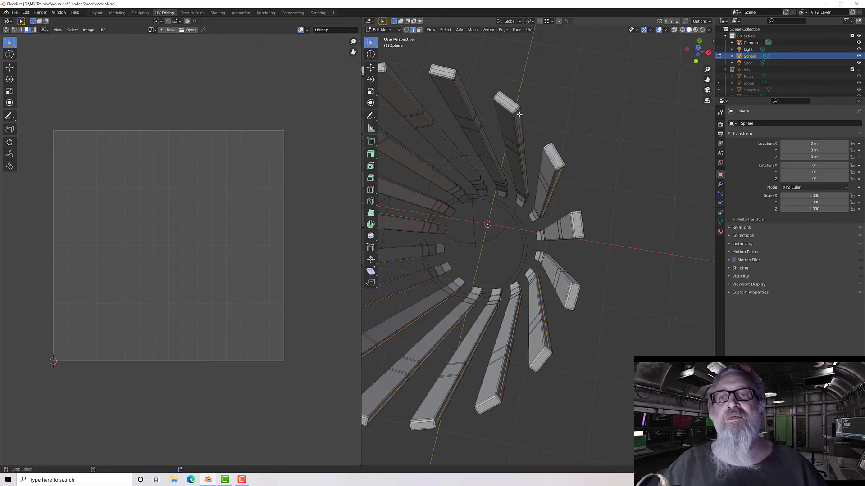
middle_click_drag(440, 71, 443, 114)
left_click(437, 125, "alt")
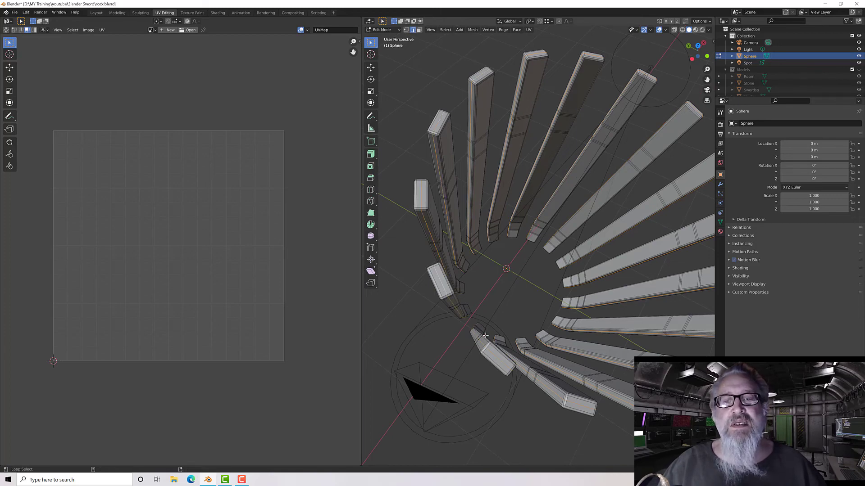
middle_click_drag(483, 337, 475, 313)
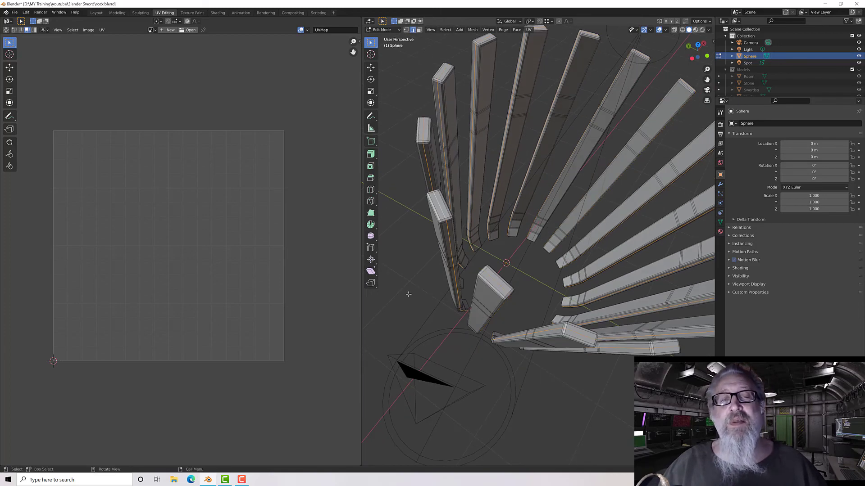
right_click(382, 246)
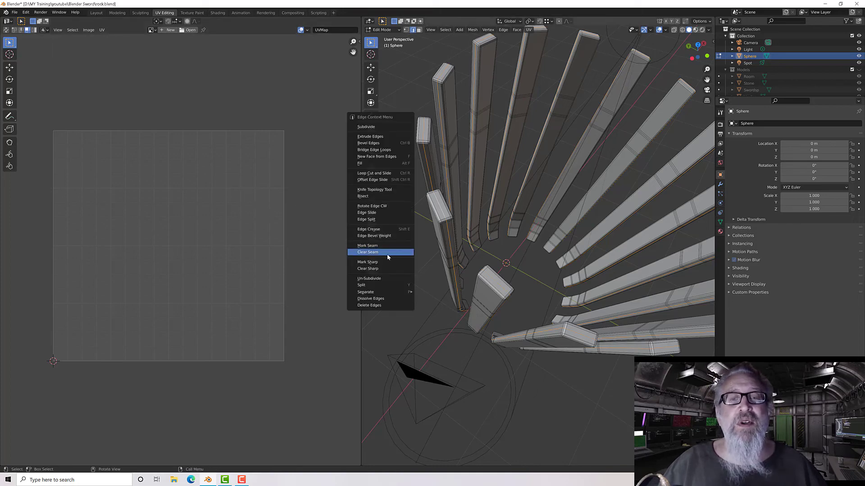
left_click(381, 246)
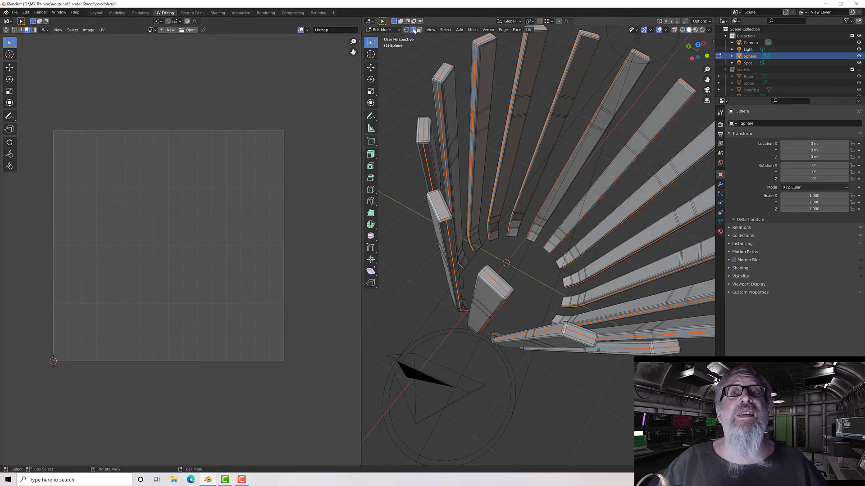
Select all faces and UVs of the visible slats, unwrap them along the new seams, and check the resulting islands up close
key("alt+a")
key("a")
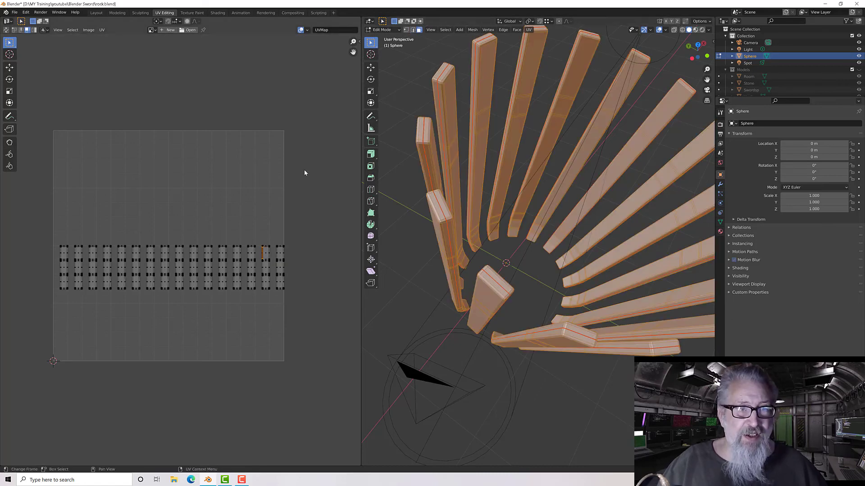
key("a")
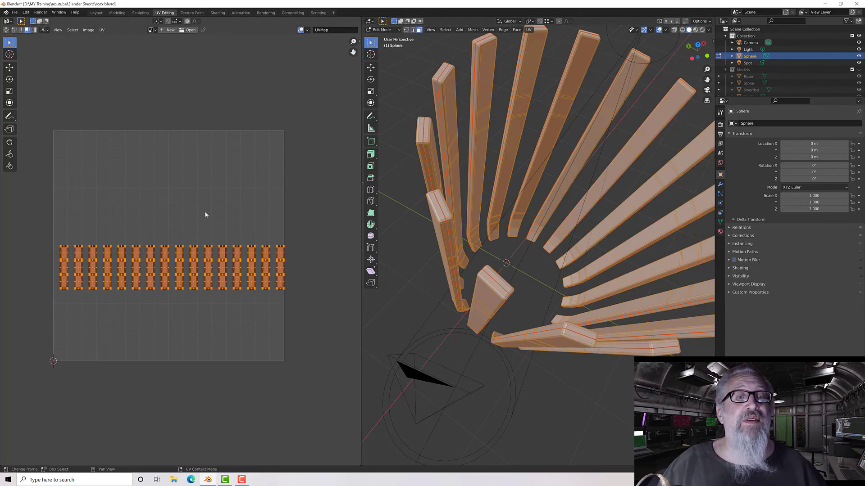
right_click(115, 168)
left_click(110, 168)
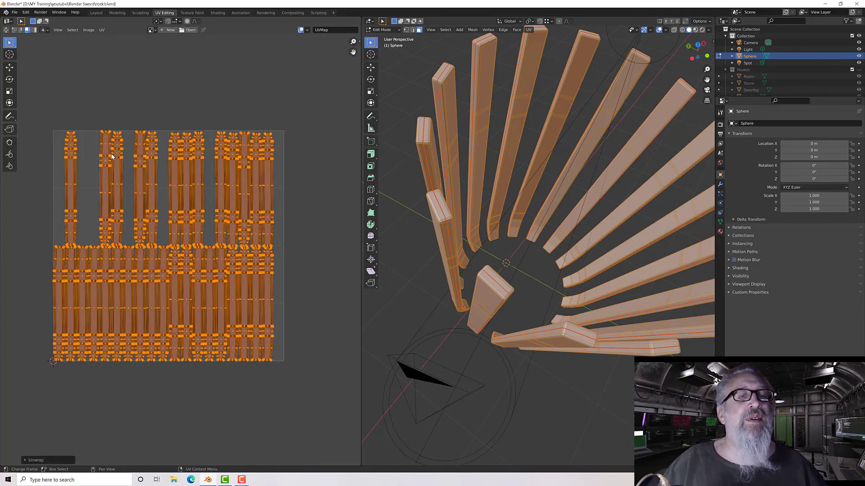
scroll(110, 151, "up", 2)
middle_click_drag(111, 154, 195, 237)
scroll(146, 152, "up", 3)
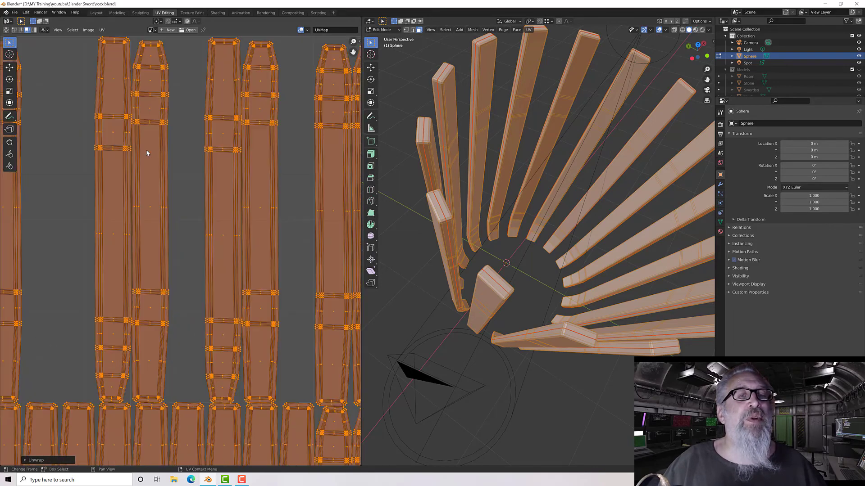
scroll(173, 153, "down", 2)
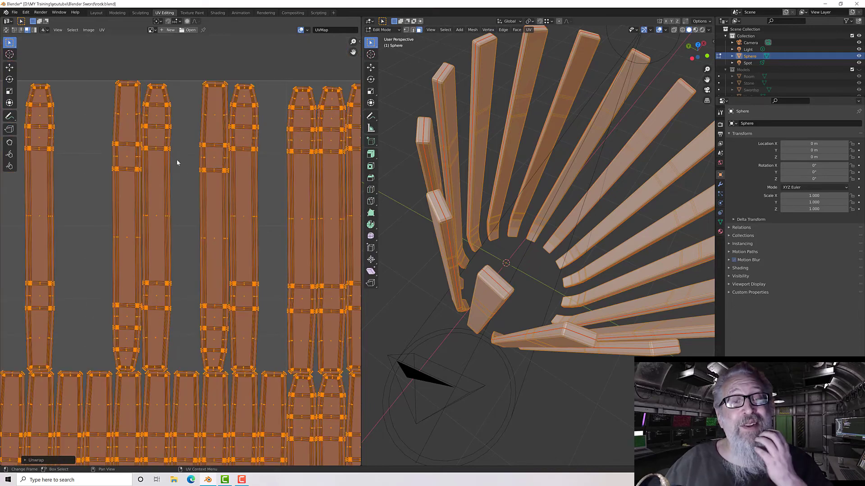
Reveal the hidden parts of the torch holder with their faces selected alongside the slats
scroll(176, 160, "down", 3)
scroll(189, 191, "down", 3)
scroll(190, 191, "up", 2)
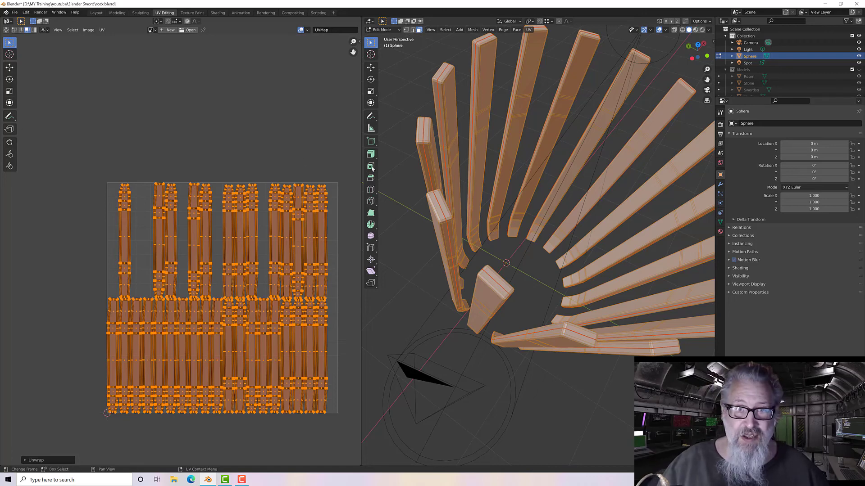
middle_click_drag(478, 198, 460, 228)
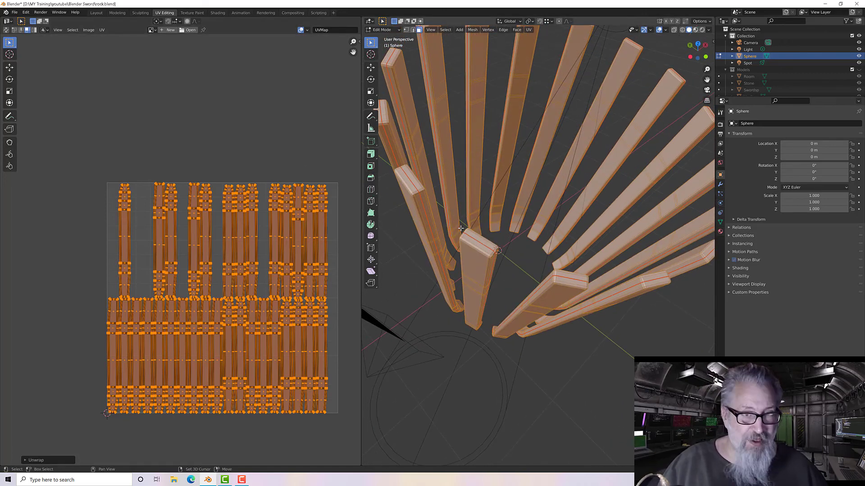
key("alt+h")
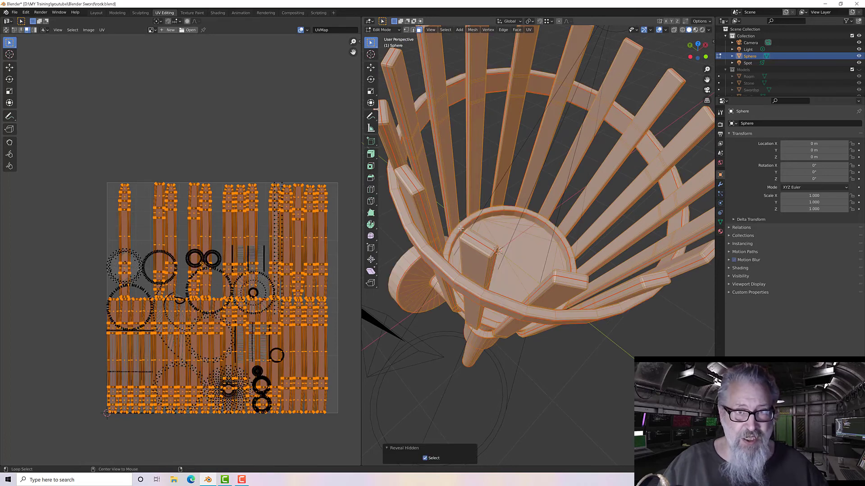
scroll(446, 278, "up", 2)
scroll(446, 277, "down", 2)
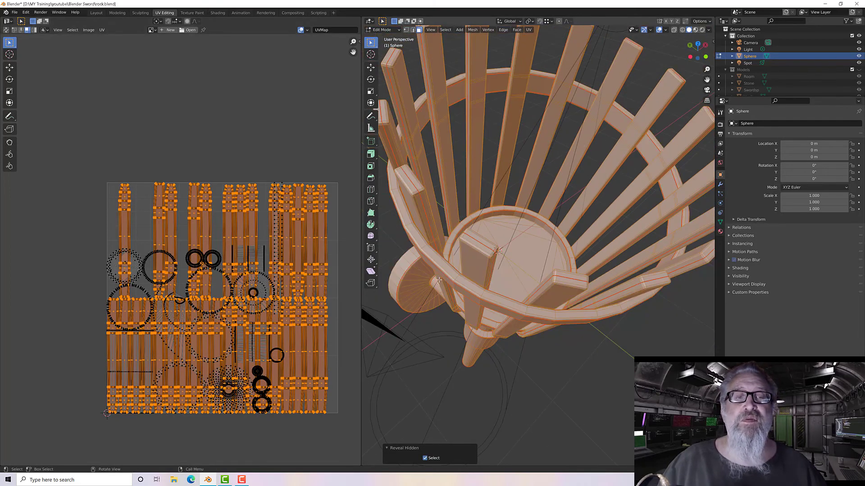
Select all UVs of the torch holder and pack the islands into the UV square
key("a")
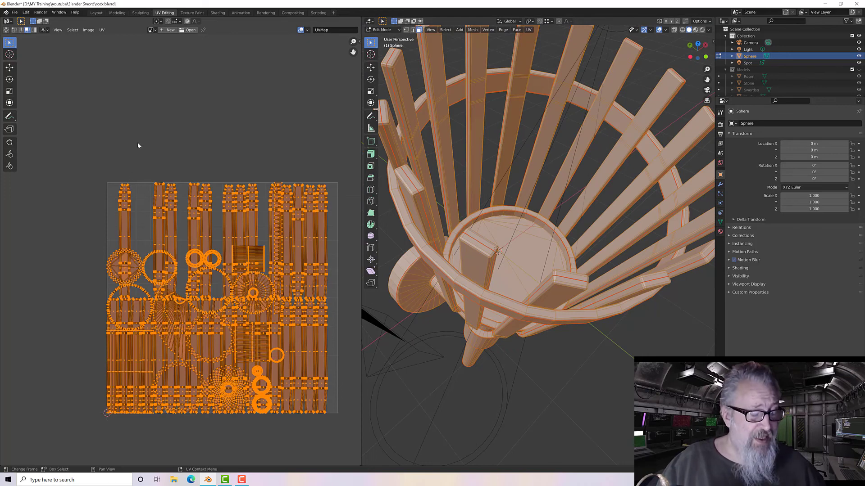
left_click(101, 30)
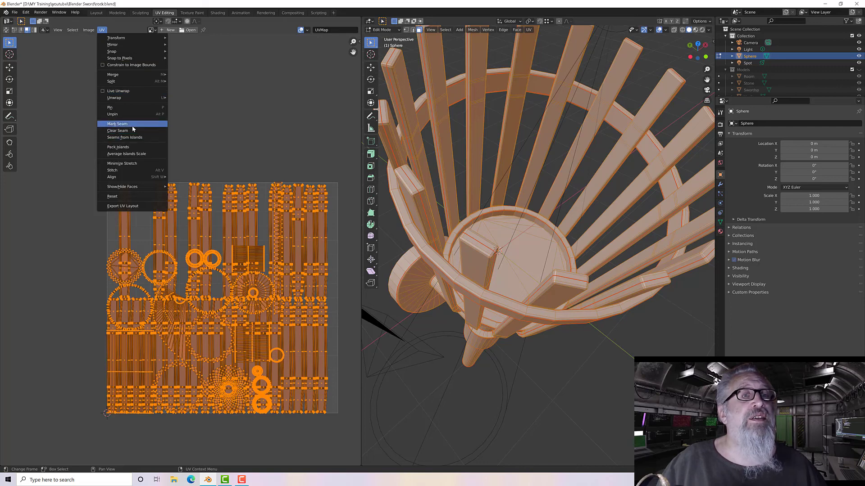
left_click(130, 147)
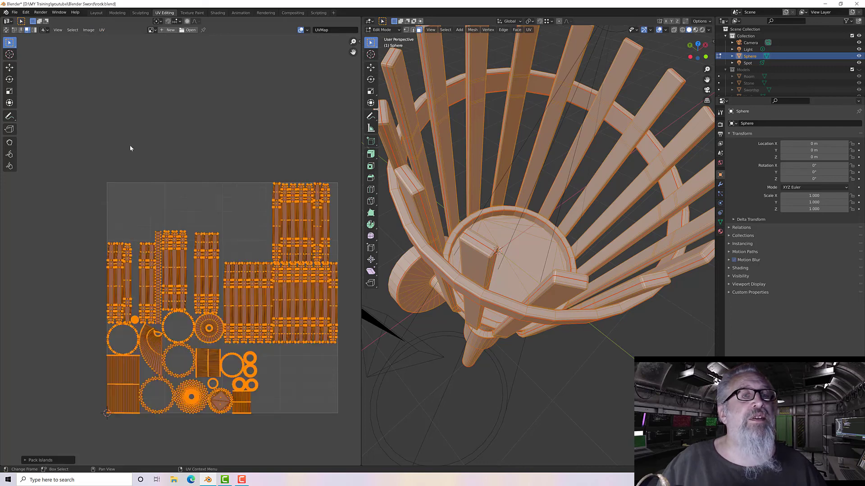
Select the entire fan-shaped UV island among the ring islands
scroll(185, 341, "up", 2)
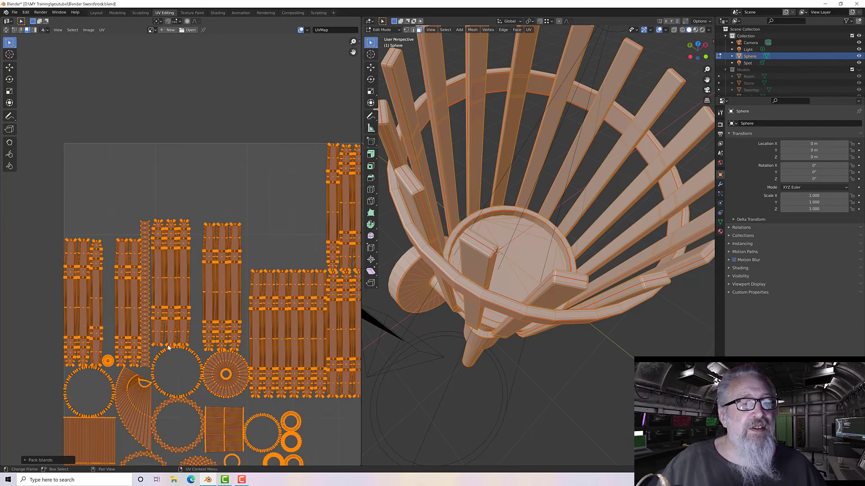
middle_click_drag(163, 359, 191, 240, "shift")
left_click(141, 294)
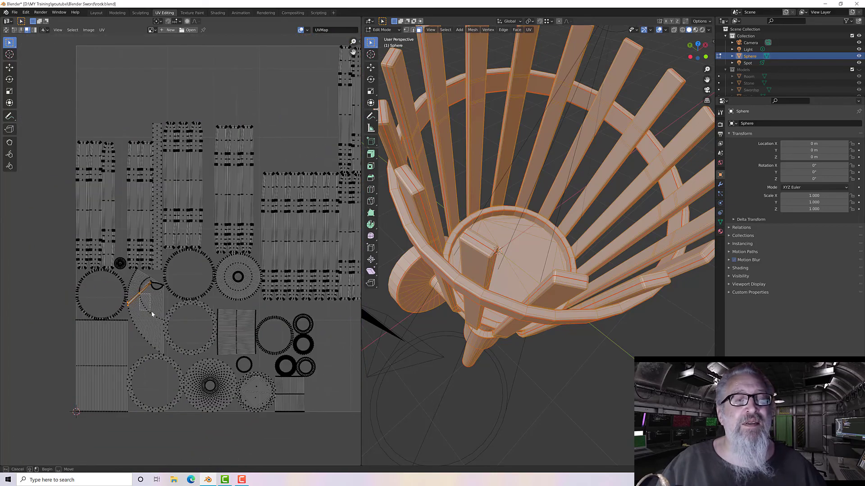
left_click(151, 312, "ctrl")
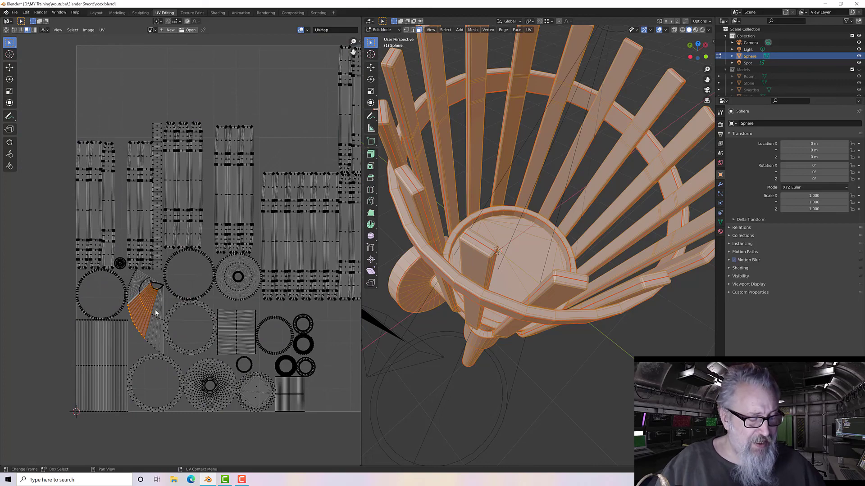
key("l")
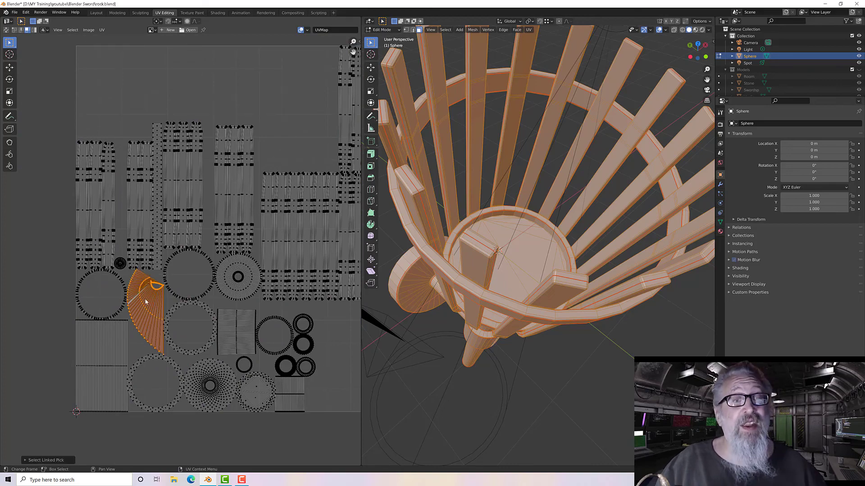
Inspect the pinched hole in the fan-shaped island up close and hide all unselected UVs to isolate it
scroll(145, 298, "up", 5)
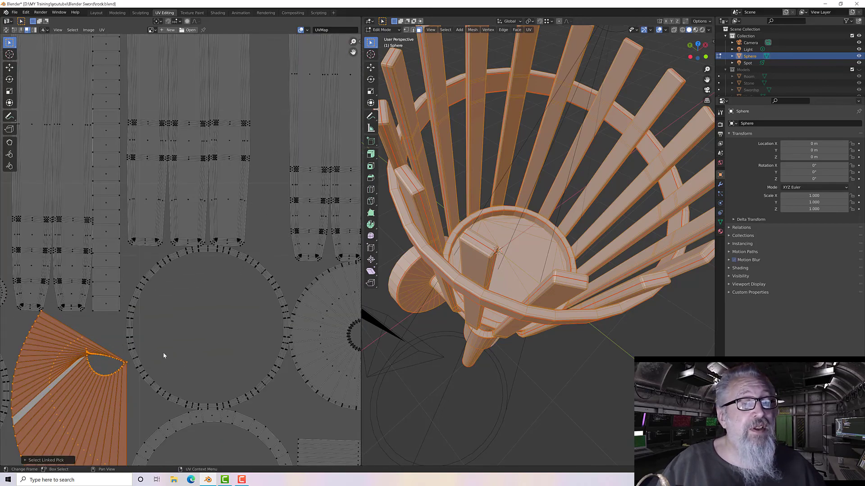
scroll(126, 371, "up", 3)
middle_click_drag(63, 378, 154, 294)
scroll(148, 392, "up", 2)
middle_click_drag(157, 337, 178, 247)
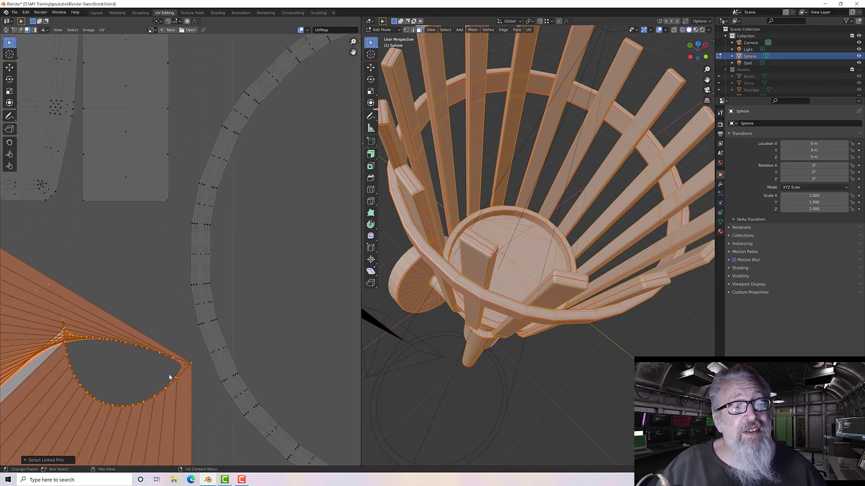
scroll(178, 248, "up", 2)
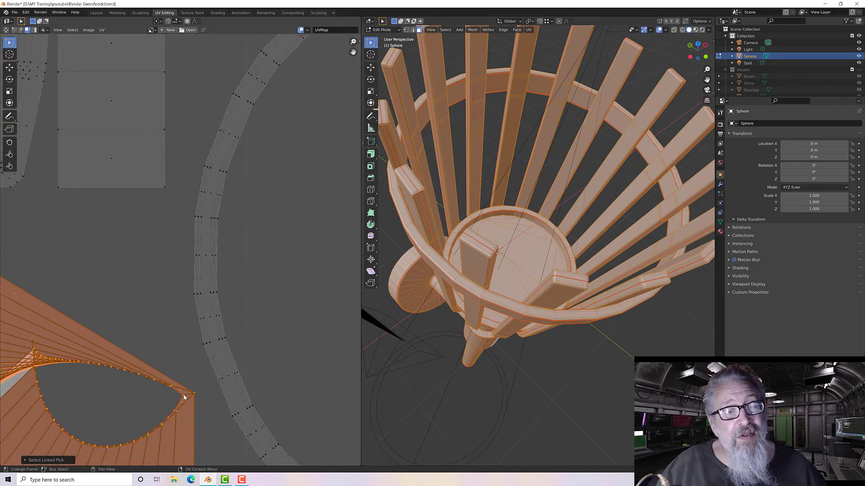
scroll(164, 339, "down", 4)
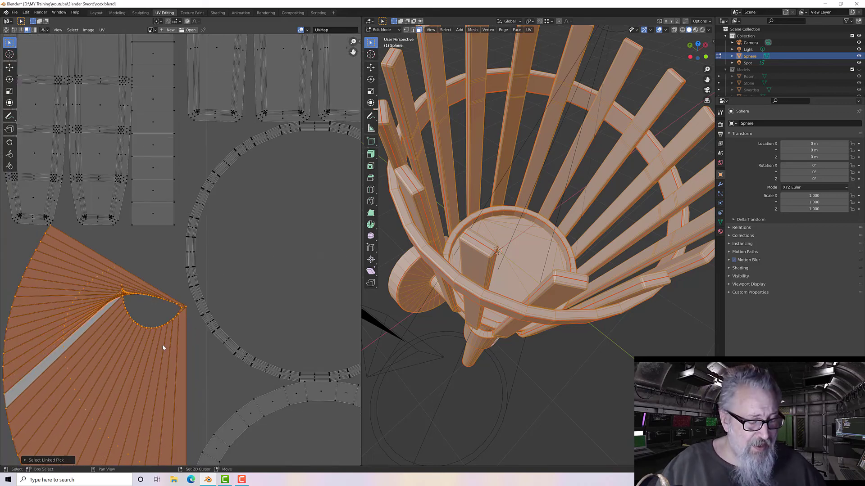
key("shift+h")
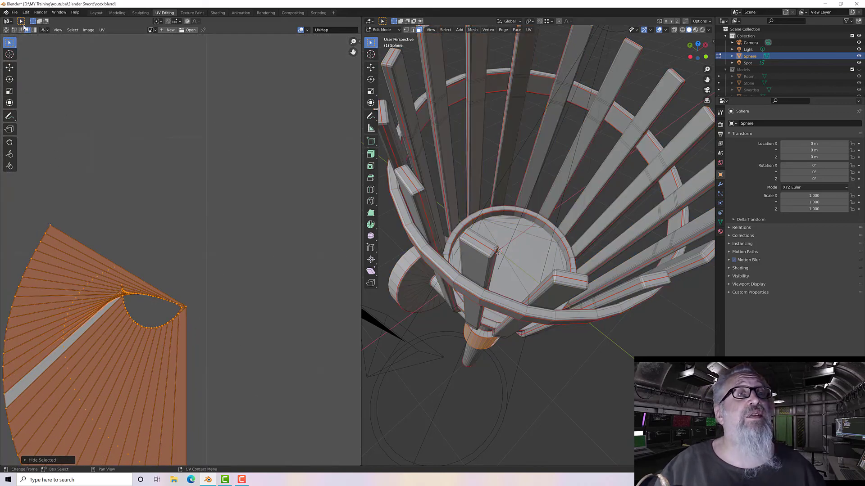
Switch the UV selection to edges and select only the short edge at the outer corner of the island's hole
left_click(21, 30)
scroll(168, 351, "up", 2)
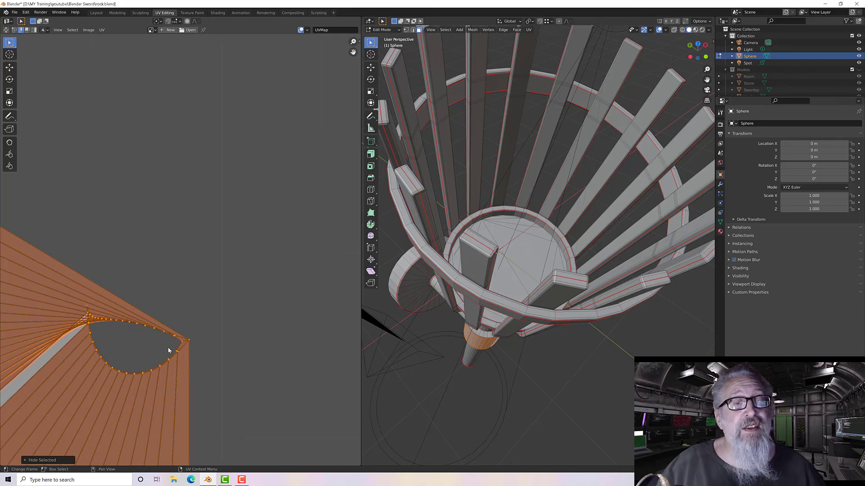
scroll(179, 370, "up", 2)
key("alt+a")
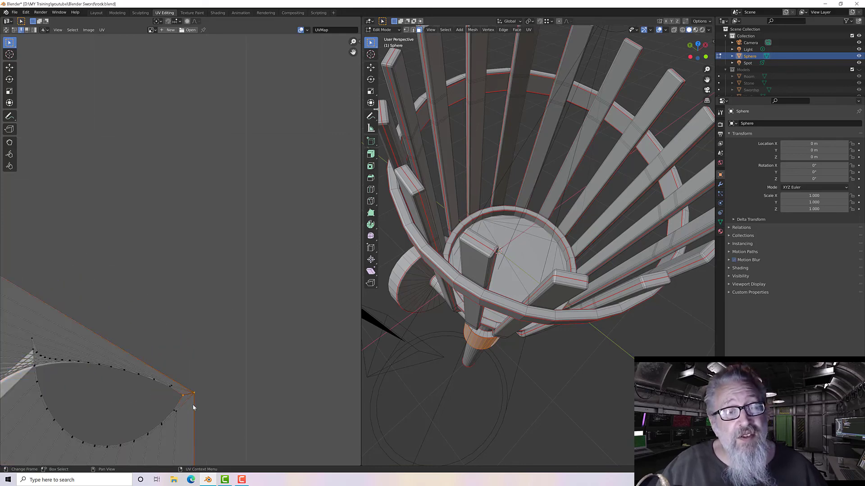
scroll(190, 407, "up", 2)
middle_click_drag(190, 405, 185, 339, "shift")
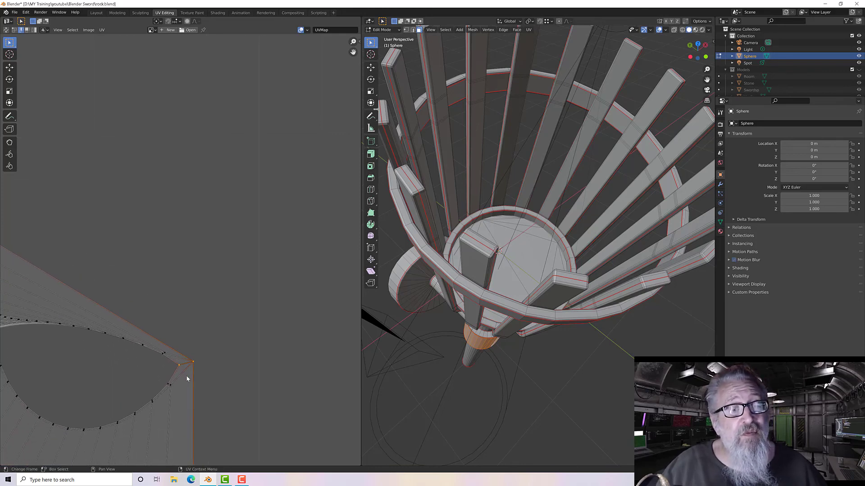
scroll(187, 376, "up", 2)
middle_click_drag(187, 377, 185, 308, "shift")
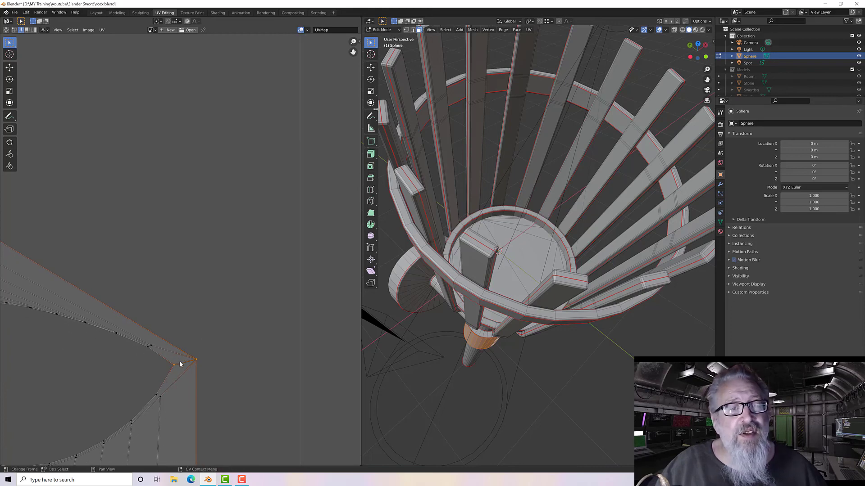
right_click(179, 361)
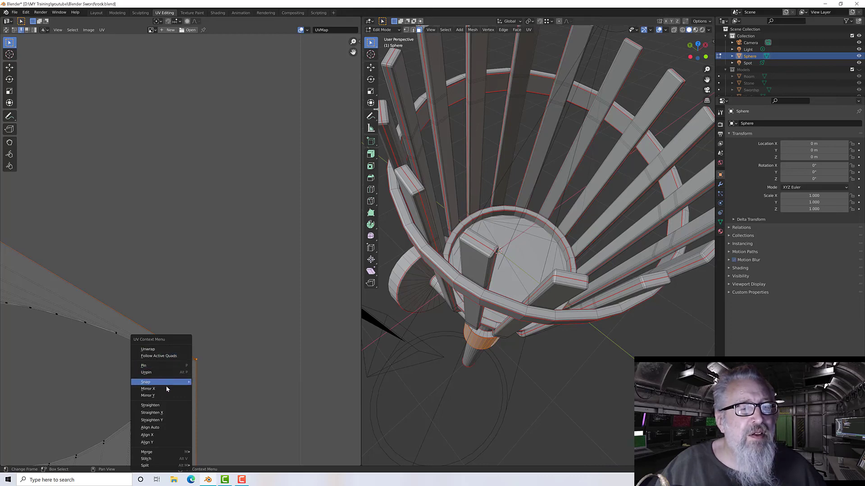
mouse_move(173, 466)
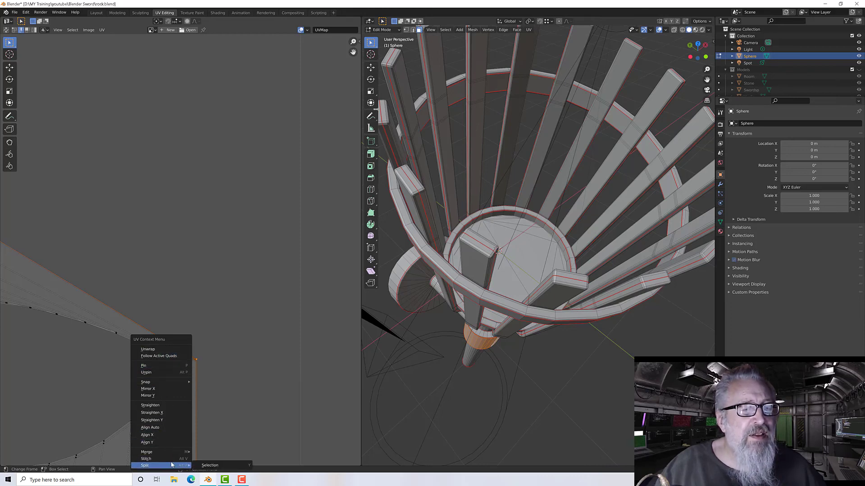
left_click(102, 30)
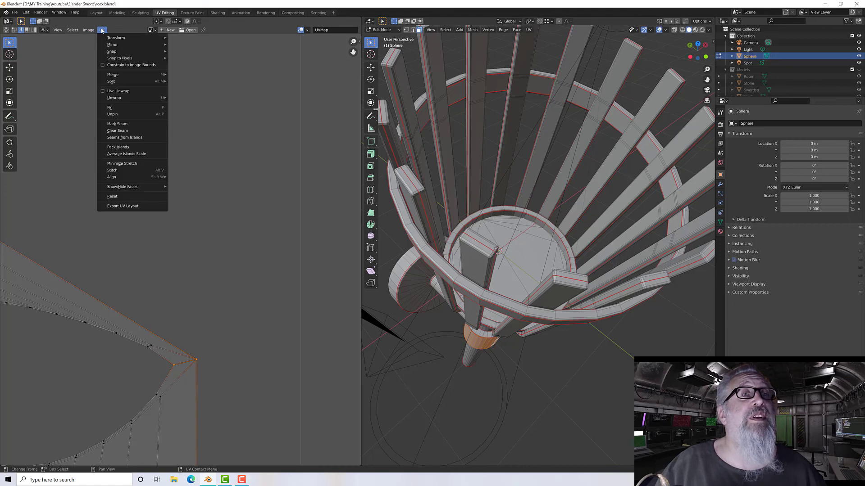
mouse_move(102, 38)
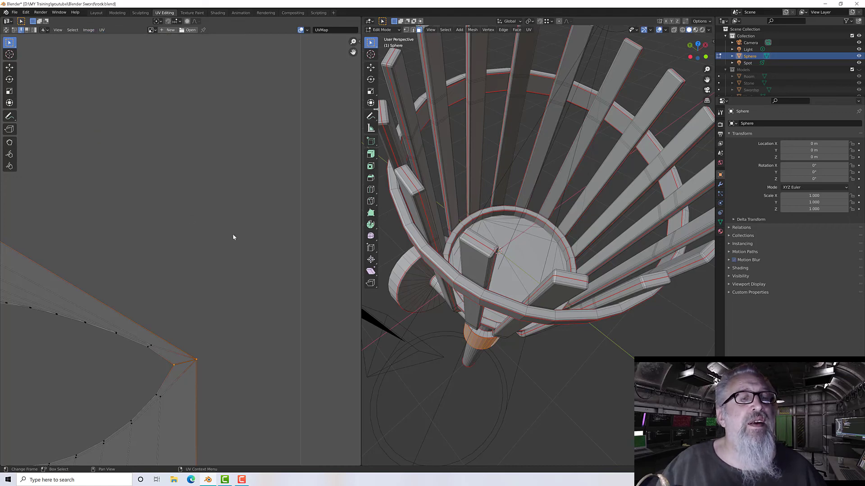
Examine the handle's collar that belongs to the fan-shaped island, checking its rim and seams in the model
scroll(232, 236, "down", 5)
middle_click_drag(518, 181, 518, 270)
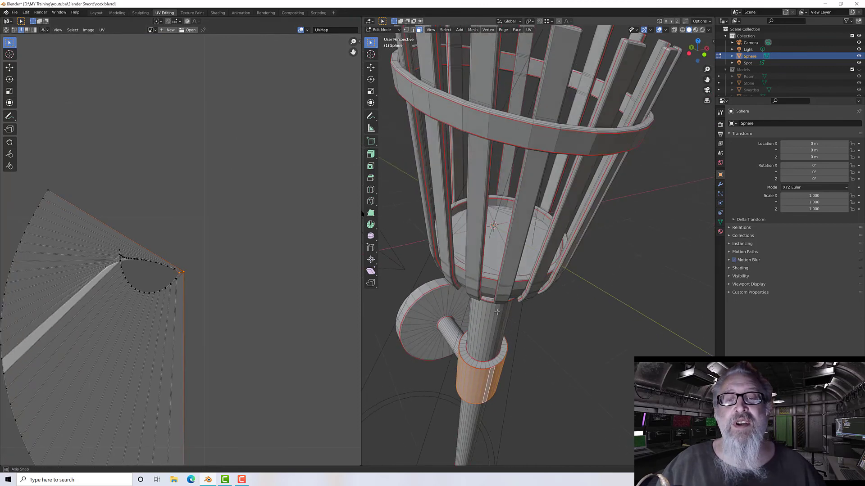
scroll(495, 225, "up", 3)
scroll(248, 308, "down", 4)
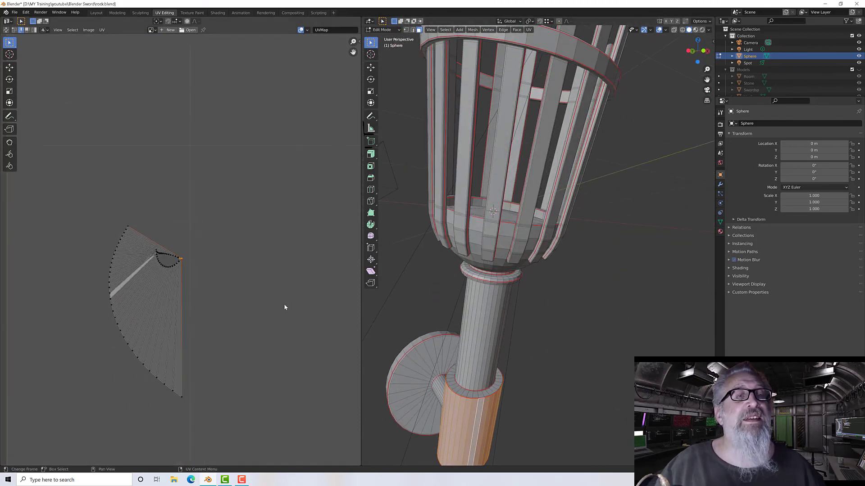
middle_click_drag(261, 304, 261, 294)
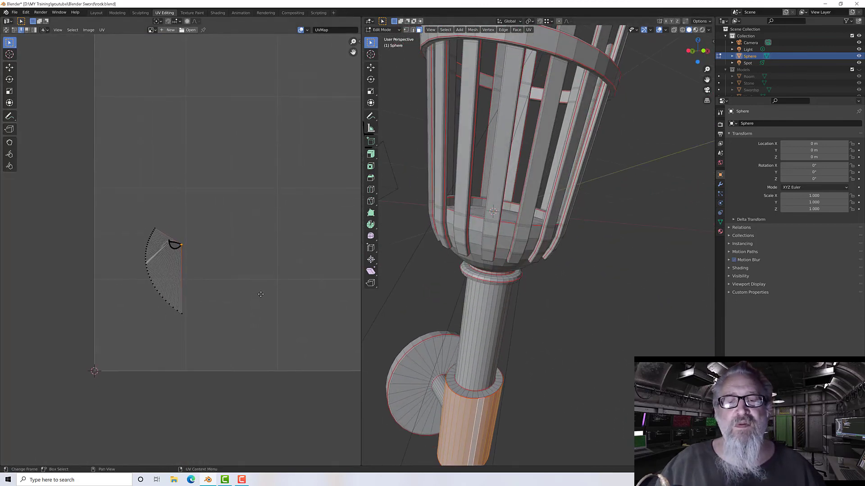
middle_click_drag(504, 369, 540, 329)
scroll(516, 389, "up", 2)
scroll(522, 310, "up", 2)
scroll(530, 325, "down", 5)
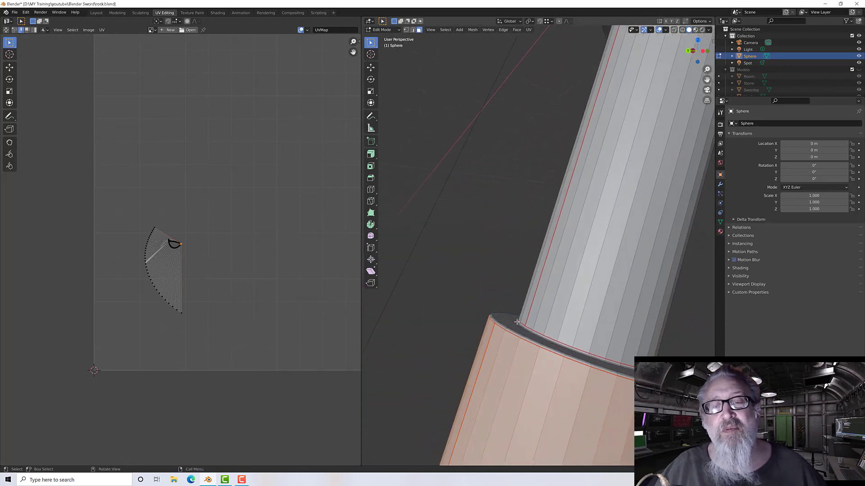
left_click_drag(504, 240, 602, 293)
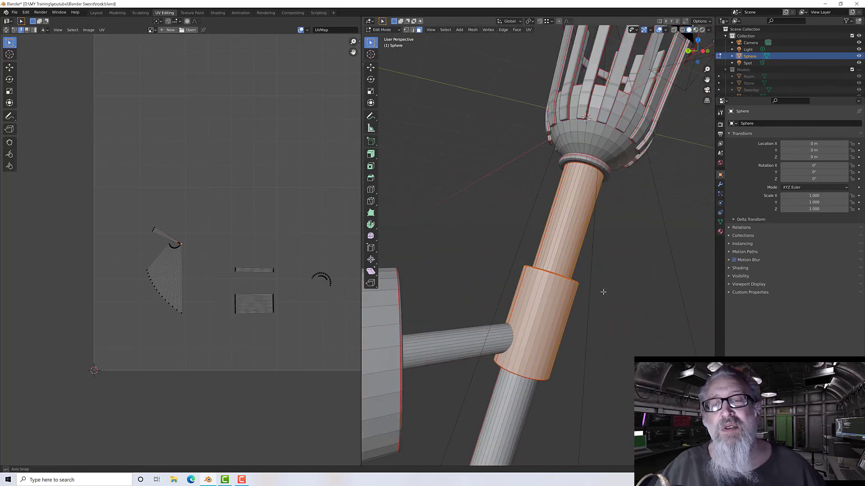
middle_click_drag(602, 294, 555, 294)
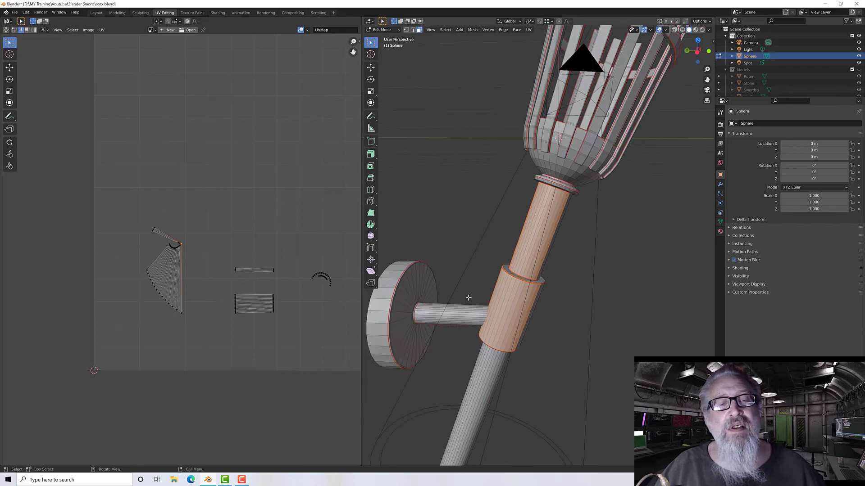
left_click(451, 267)
left_click_drag(494, 275, 508, 298)
Pick faces around the collar, select its linked outer faces delimited by seam, and check the corner of its UV island
left_click(507, 299)
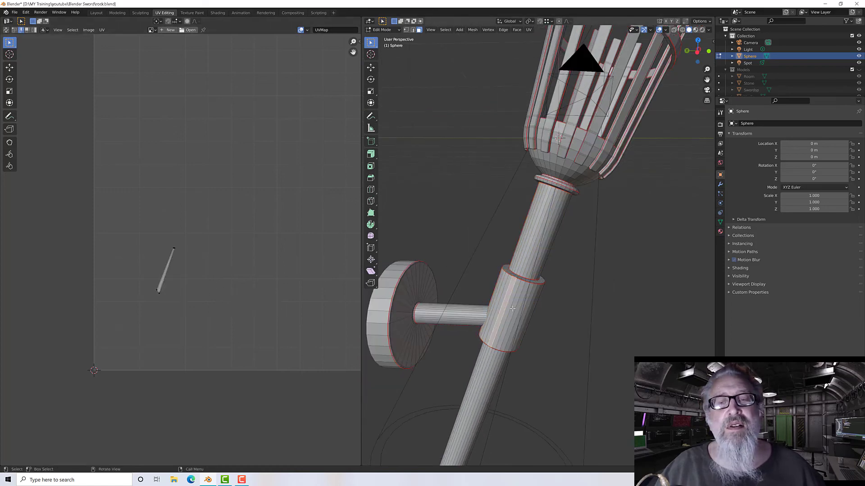
left_click(514, 307)
left_click(518, 311)
left_click(522, 312)
left_click(524, 313)
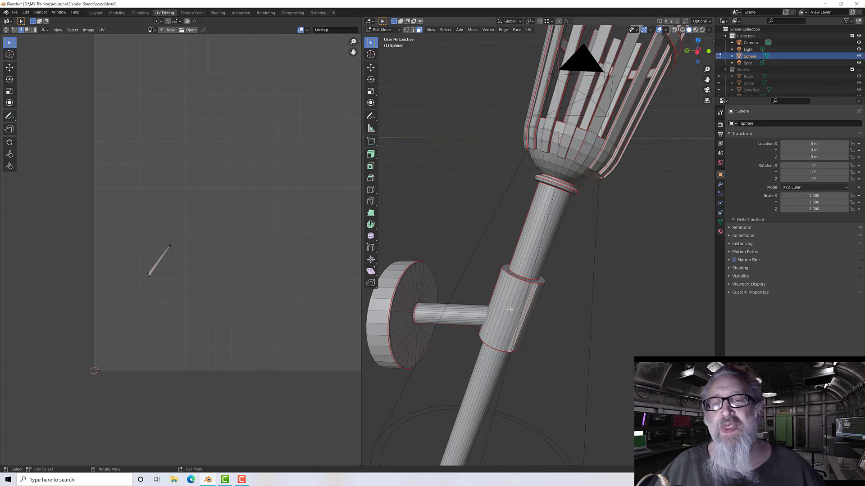
left_click(510, 309)
key("ctrl+l")
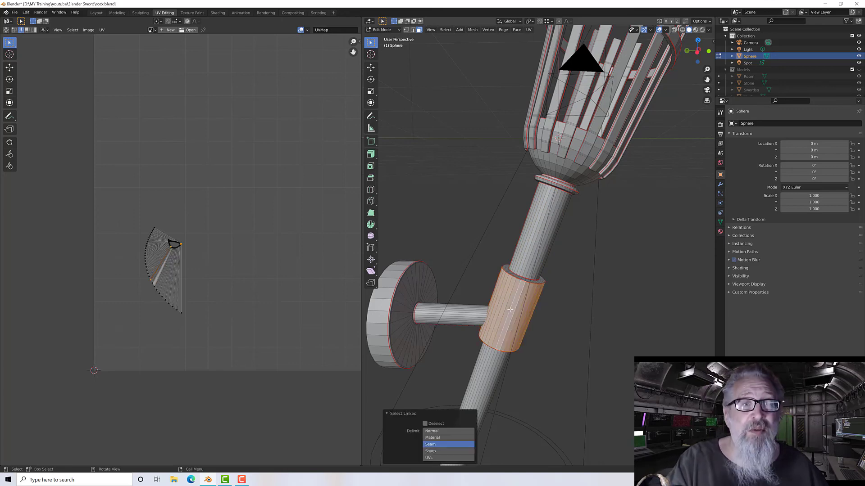
scroll(510, 308, "up", 3)
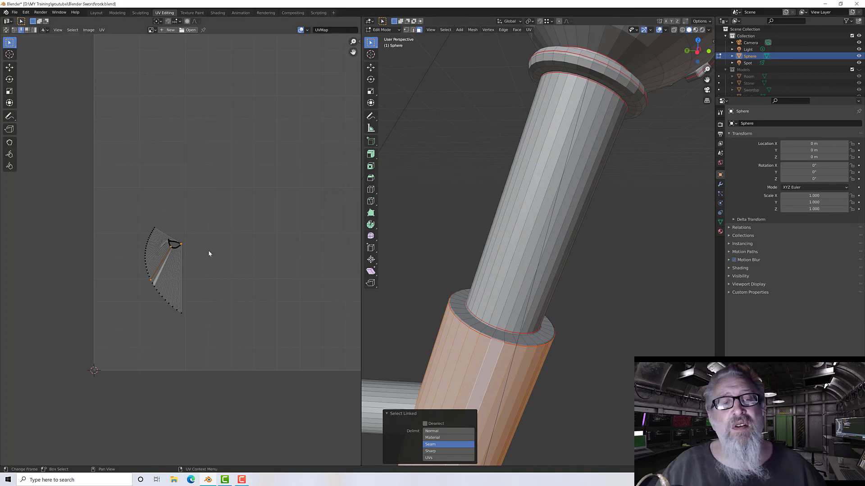
scroll(179, 260, "up", 6)
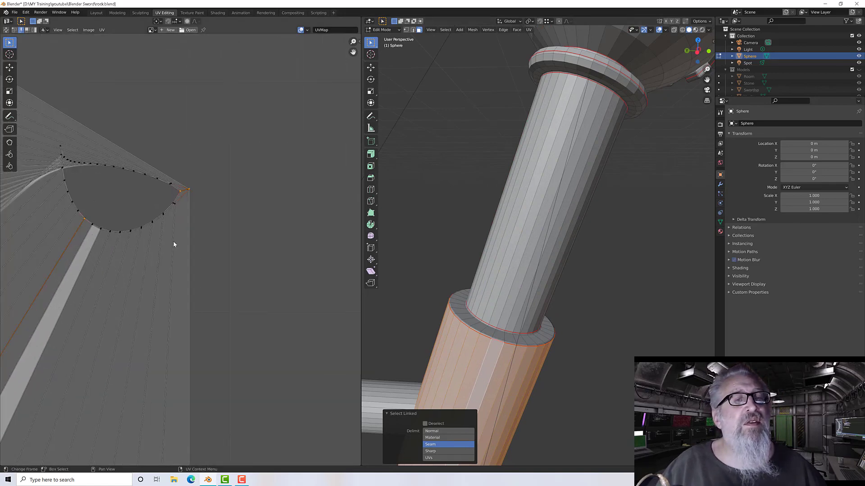
Mark a seam along the short edge crossing the narrow bevel band at the collar's rim, continuing its lengthwise seam
middle_click_drag(174, 244, 259, 277)
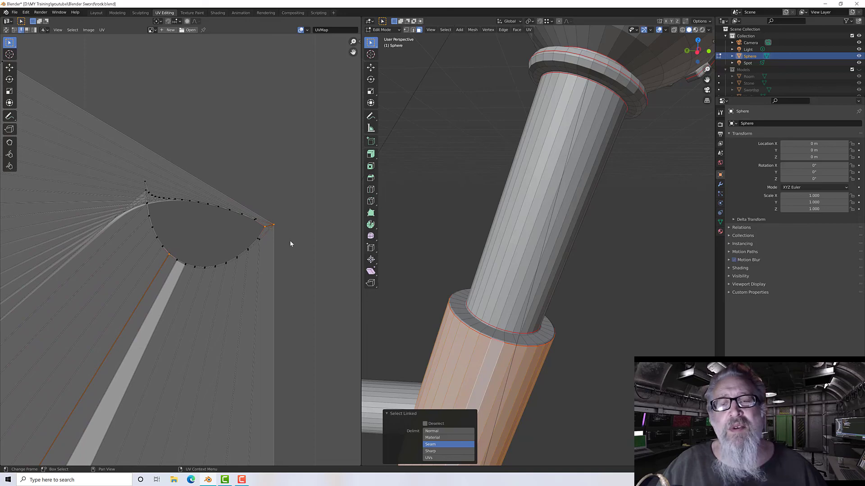
middle_click_drag(509, 352, 557, 306)
scroll(586, 310, "up", 2)
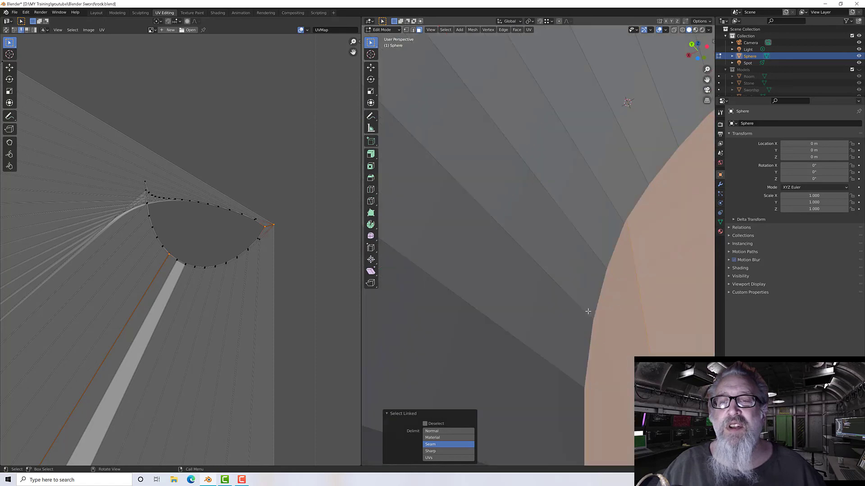
scroll(590, 315, "down", 2)
scroll(593, 324, "up", 1)
scroll(592, 324, "down", 2)
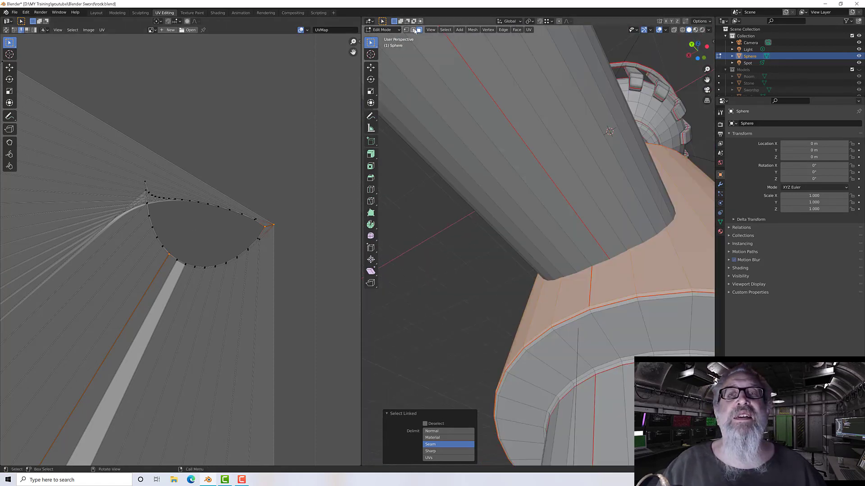
key("2")
left_click(595, 328)
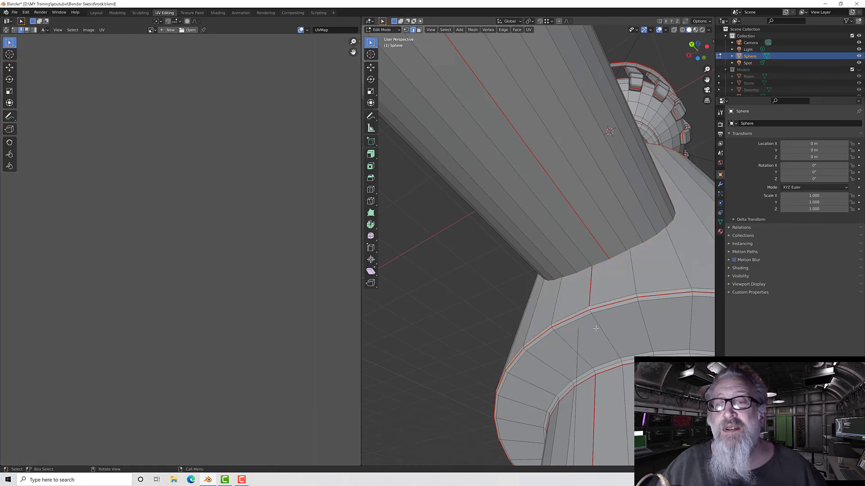
right_click(589, 310)
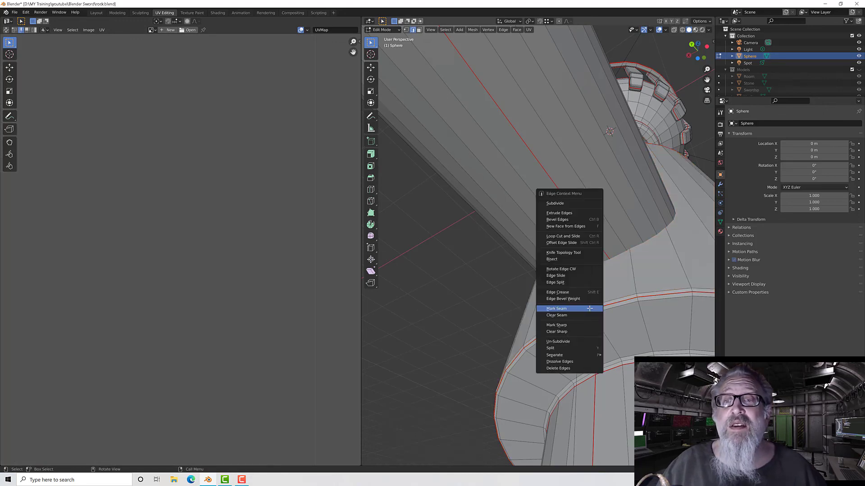
left_click(582, 310)
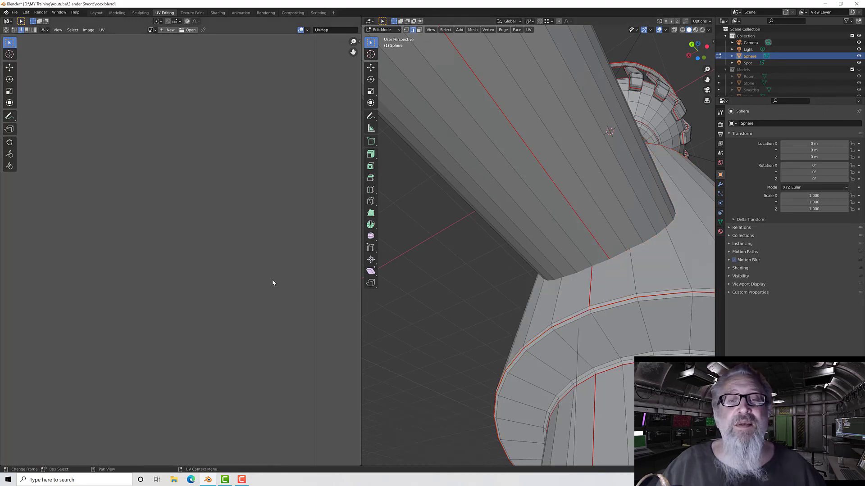
Select all faces of the torch holder and all their UVs, and unwrap the whole mesh with the revised collar seam
scroll(497, 296, "down", 8)
scroll(497, 297, "down", 5)
middle_click_drag(486, 303, 462, 338)
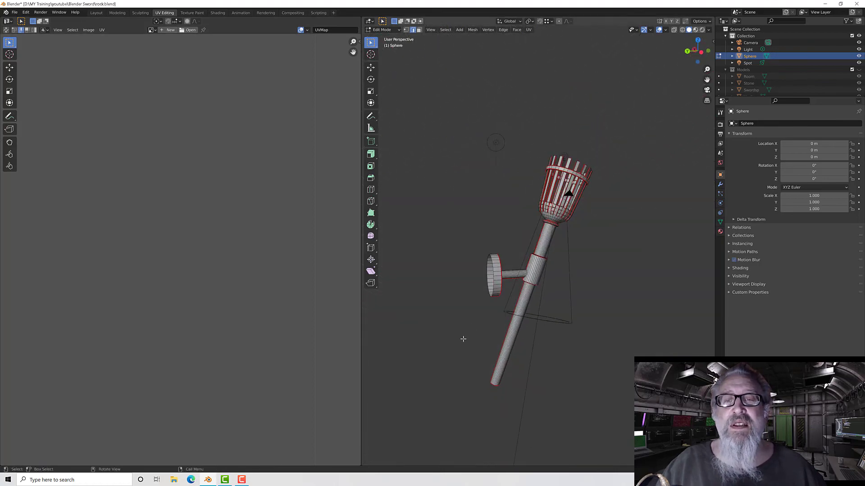
left_click(419, 30)
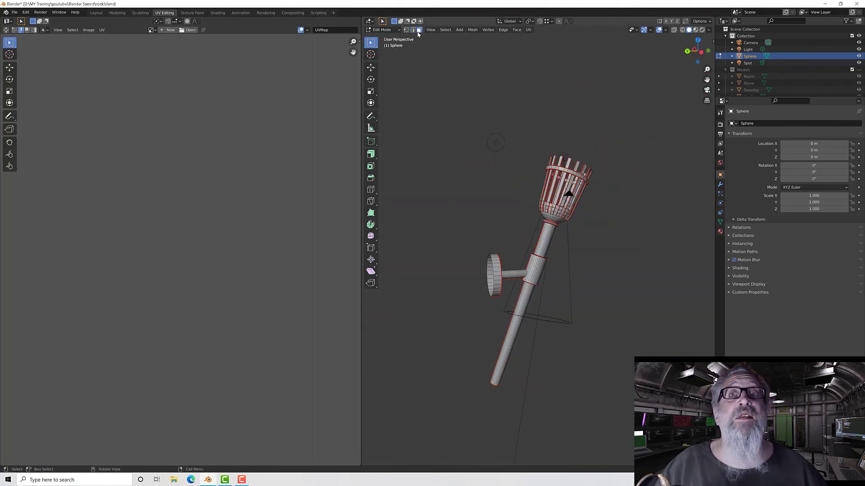
key("a")
key("a")
scroll(224, 203, "down", 6)
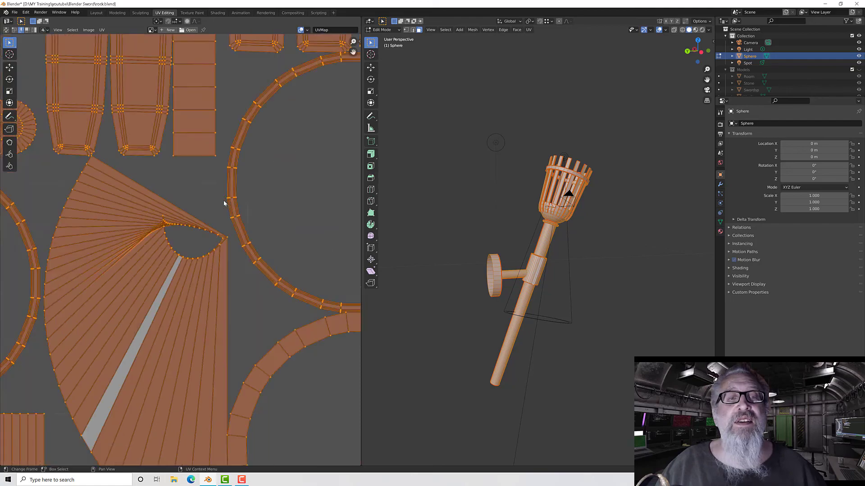
right_click(240, 205)
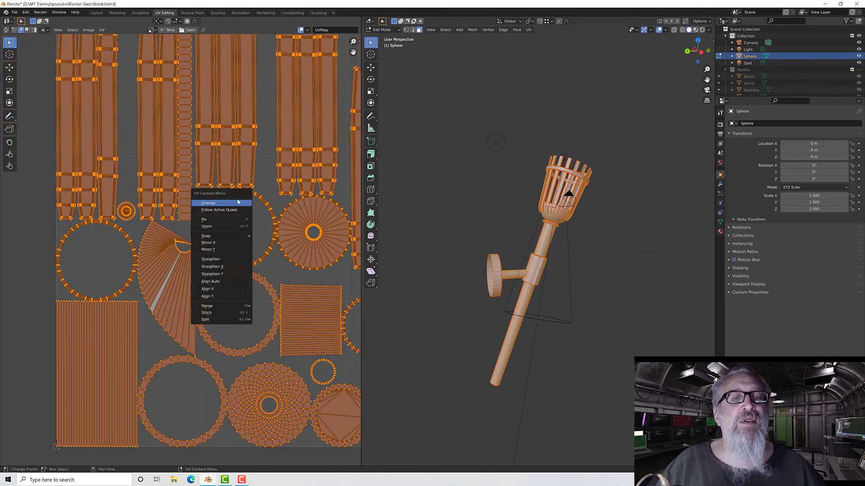
left_click(229, 203)
scroll(232, 202, "down", 4)
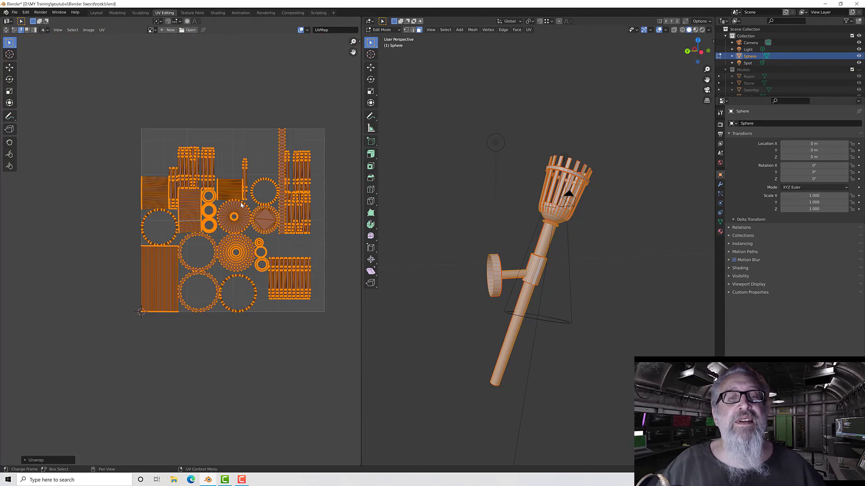
Examine the newly unwrapped UV layout, checking the shape of the collar's island and the arrangement of the other islands
scroll(241, 205, "up", 1)
scroll(253, 225, "up", 2)
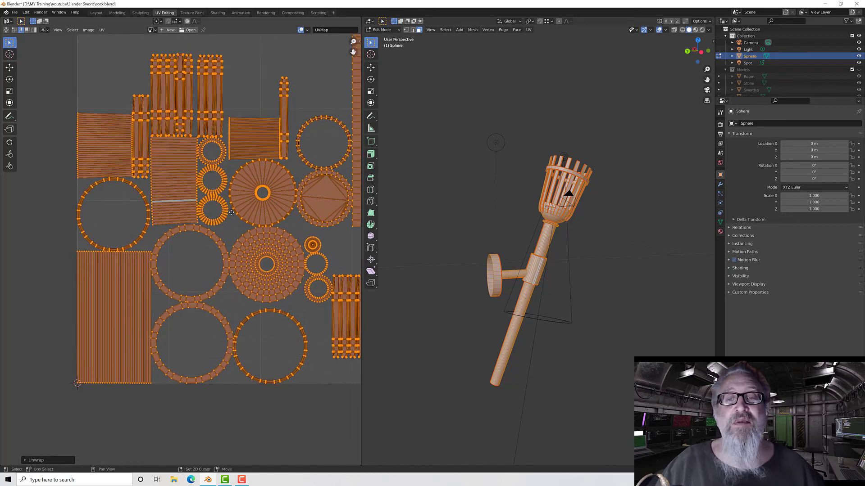
scroll(226, 248, "down", 2)
scroll(226, 247, "up", 1)
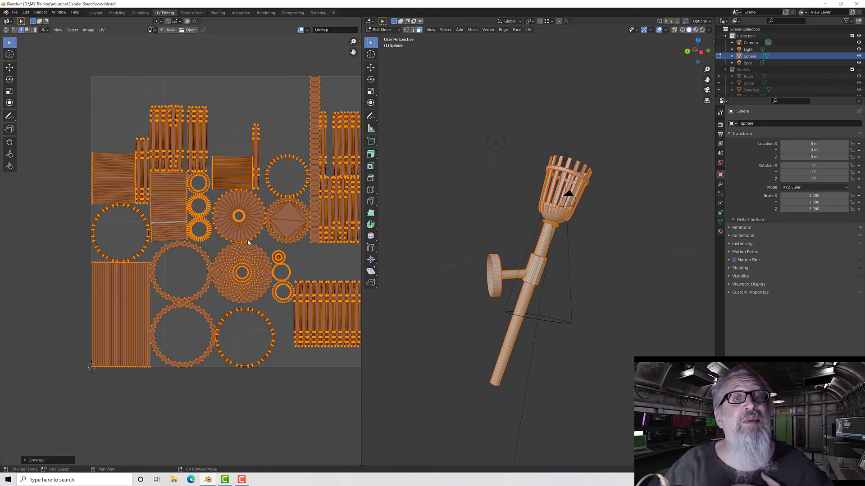
scroll(252, 240, "down", 1)
scroll(255, 239, "up", 1)
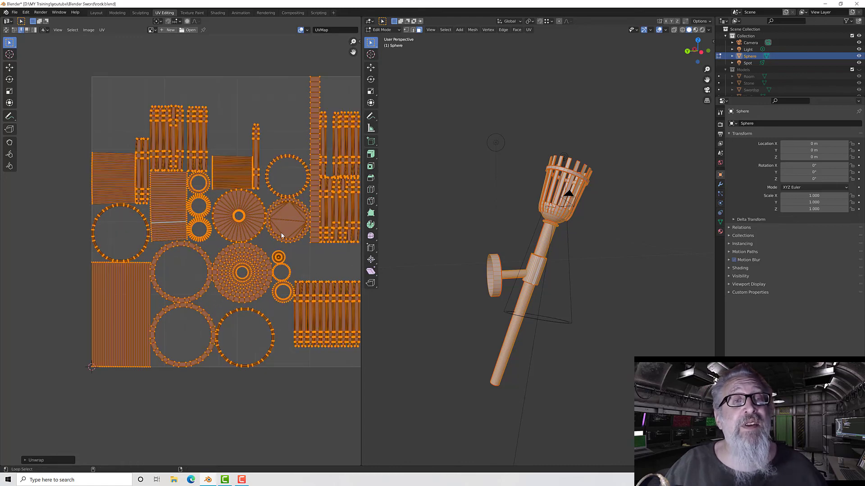
middle_click_drag(322, 269, 225, 247)
scroll(185, 254, "down", 2)
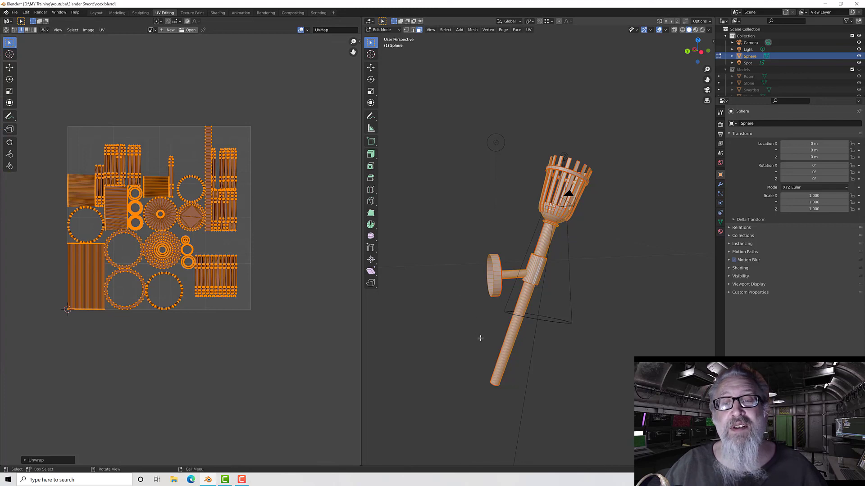
Bevel only the outer edge loop at the handle's lower end with a width of about 0.0205 m and 2 segments
middle_click_drag(479, 339, 474, 295)
scroll(470, 364, "up", 3)
middle_click_drag(469, 364, 515, 258, "shift")
scroll(515, 259, "up", 5)
scroll(515, 258, "down", 5)
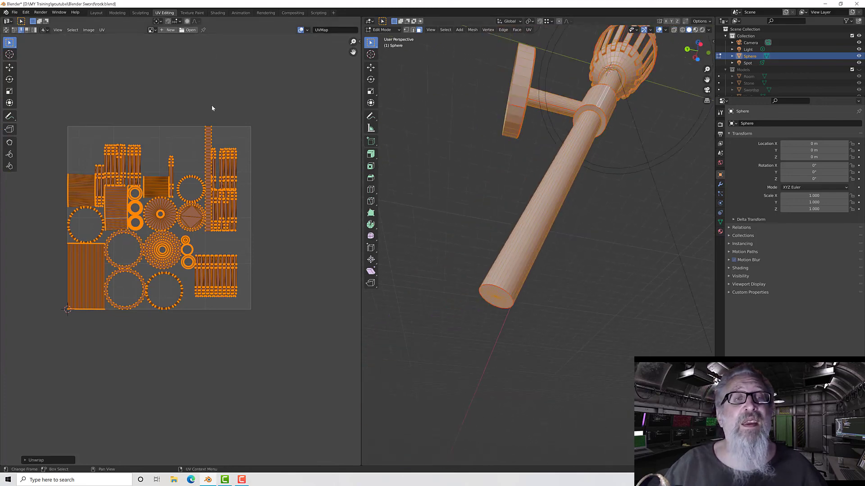
left_click(413, 30)
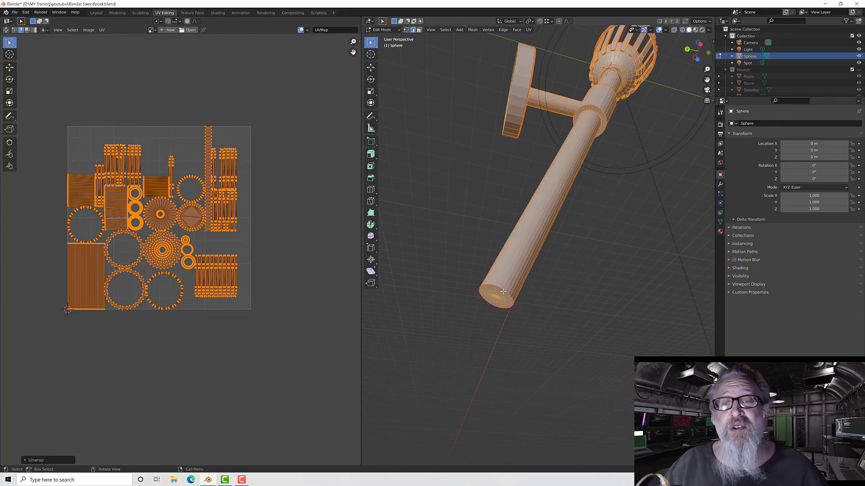
scroll(503, 292, "up", 2)
key("alt+a")
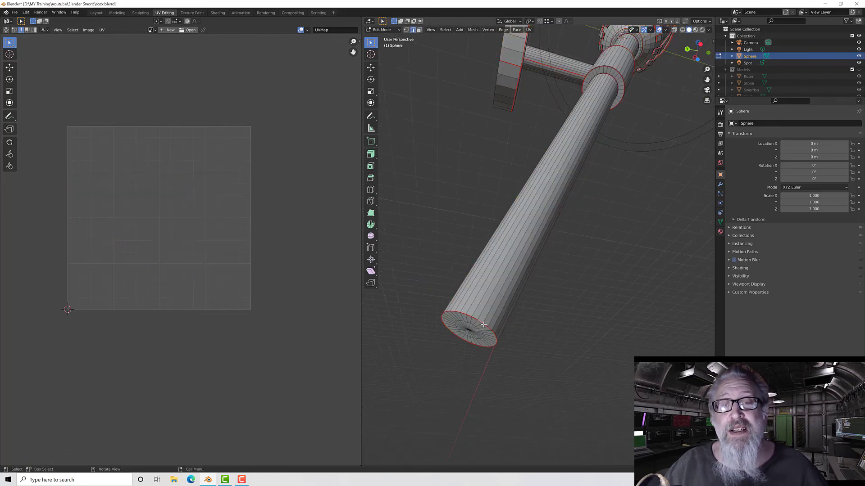
left_click(448, 309, "alt")
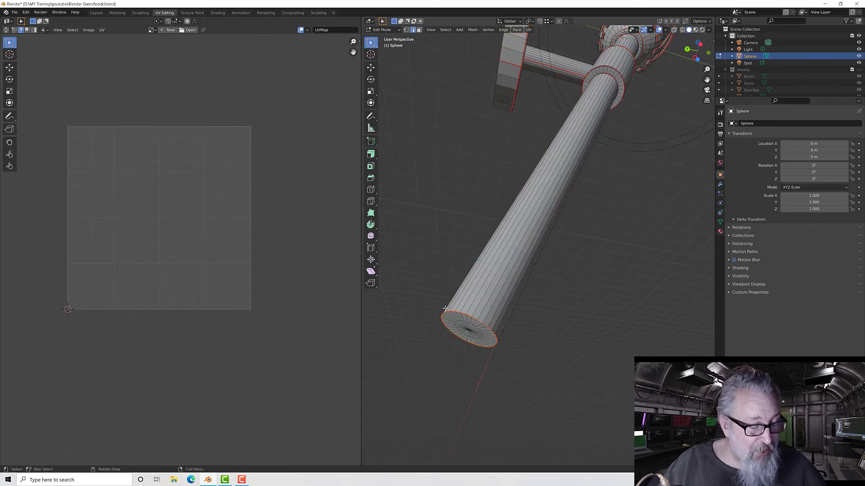
key("ctrl+b")
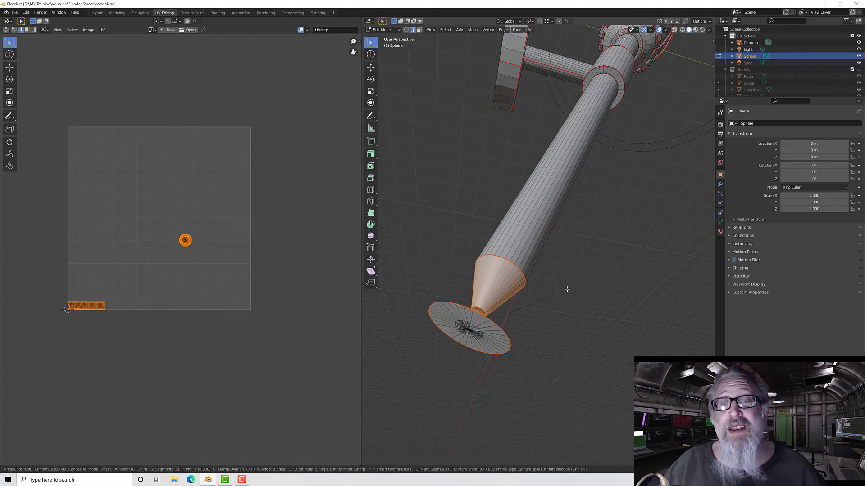
left_click(502, 317)
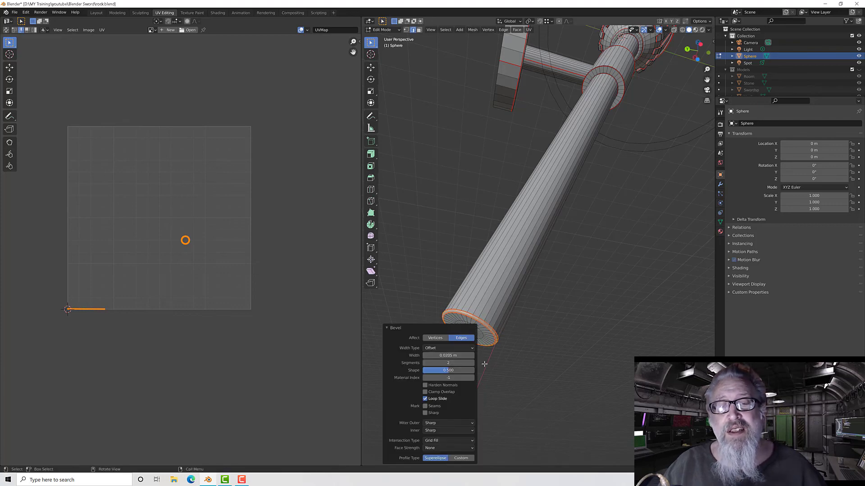
left_click(507, 340)
Clear the seam from the bevel's inner edge loop around the cap at the handle's lower end
scroll(507, 340, "up", 2)
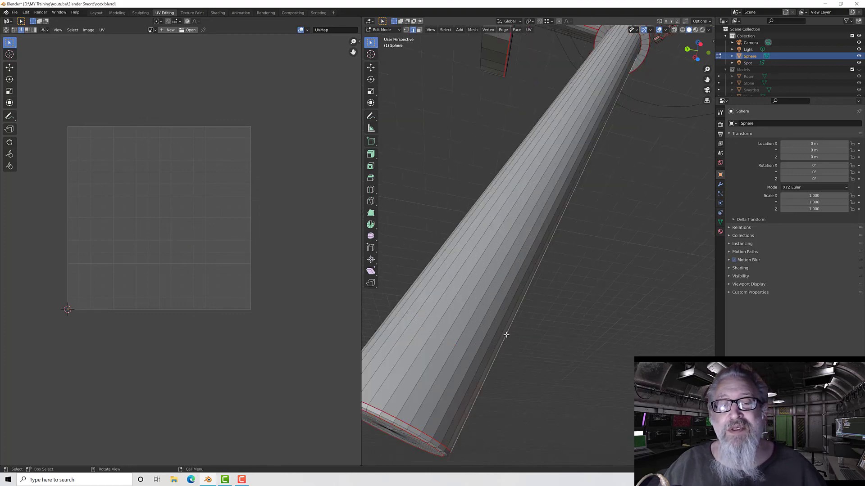
middle_click_drag(506, 335, 511, 329)
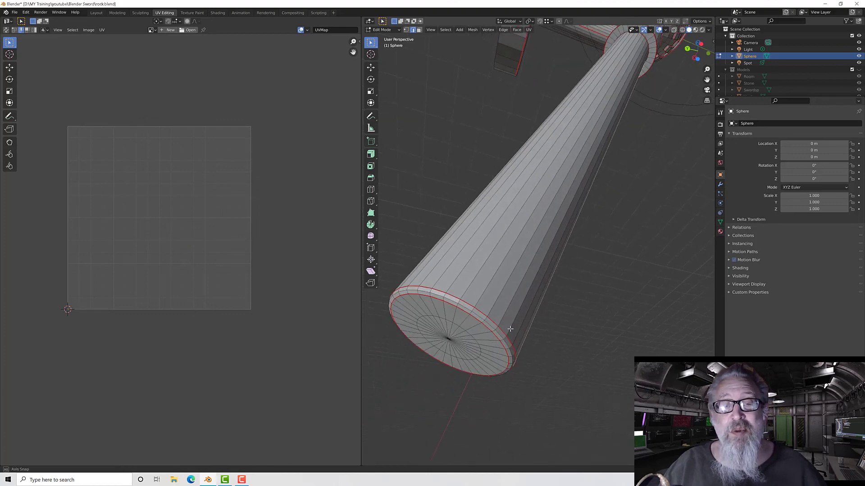
left_click(474, 317, "alt")
right_click(475, 320)
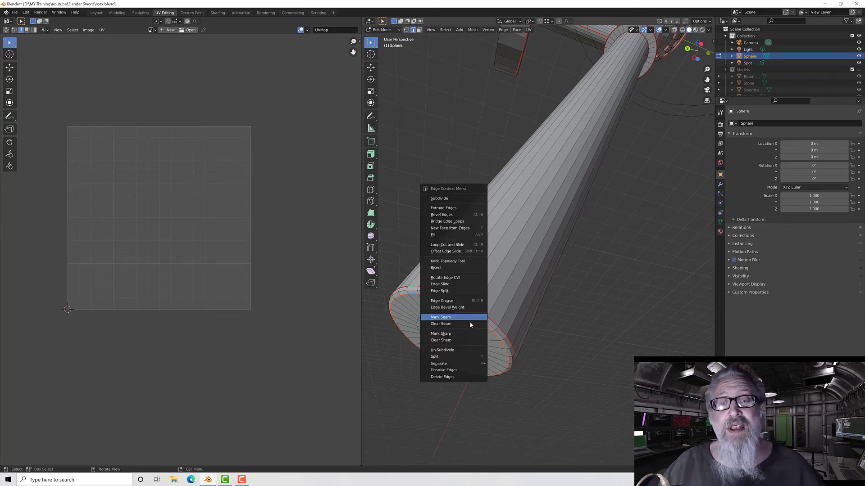
left_click(470, 319)
Widen the UV editor slightly and unwrap the entire torch holder again, including the beveled handle end
left_click_drag(360, 257, 377, 252)
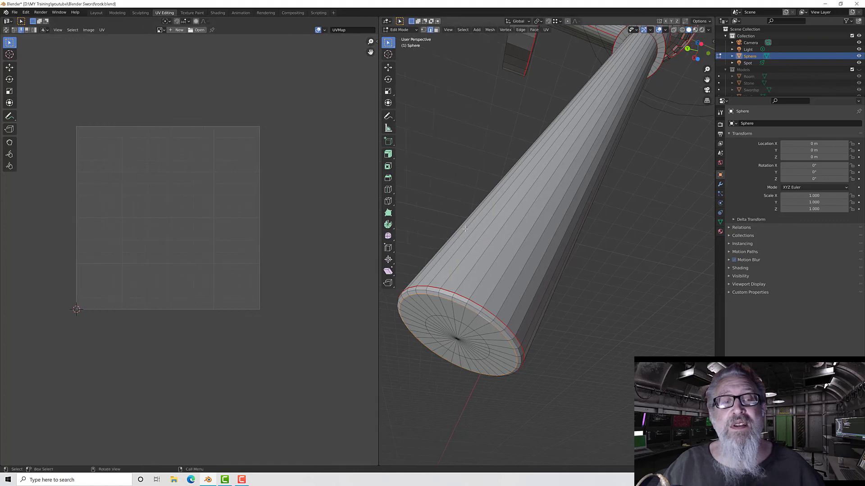
scroll(464, 229, "down", 9)
middle_click_drag(465, 235, 466, 258)
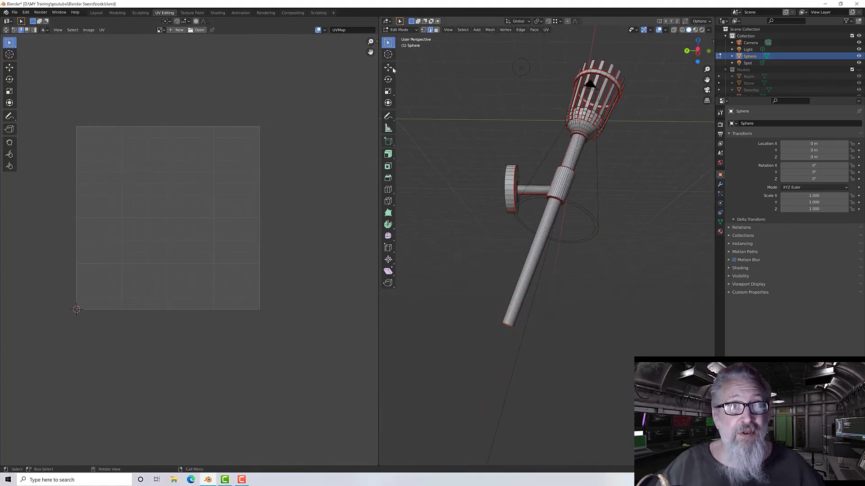
left_click(436, 29)
key("a")
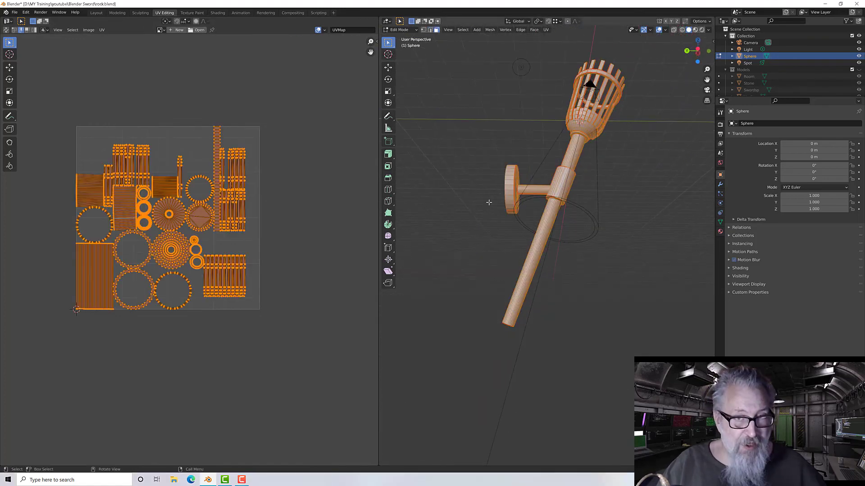
left_click(310, 221)
key("a")
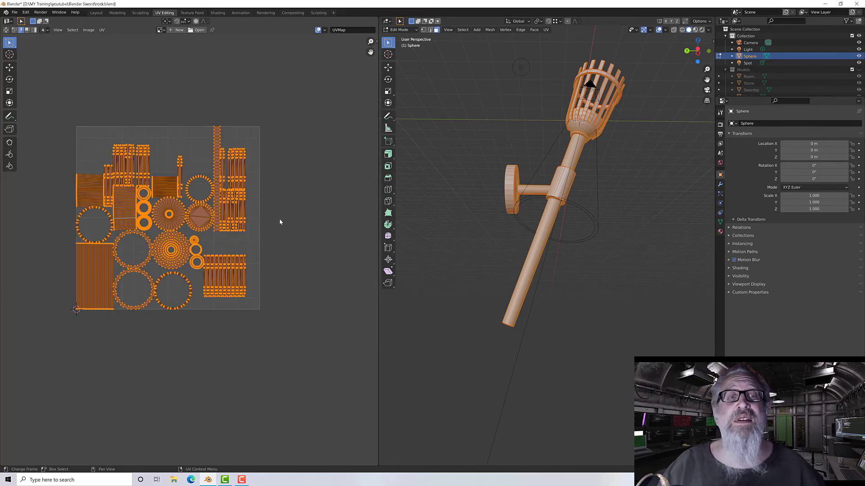
right_click(77, 140)
left_click(95, 139)
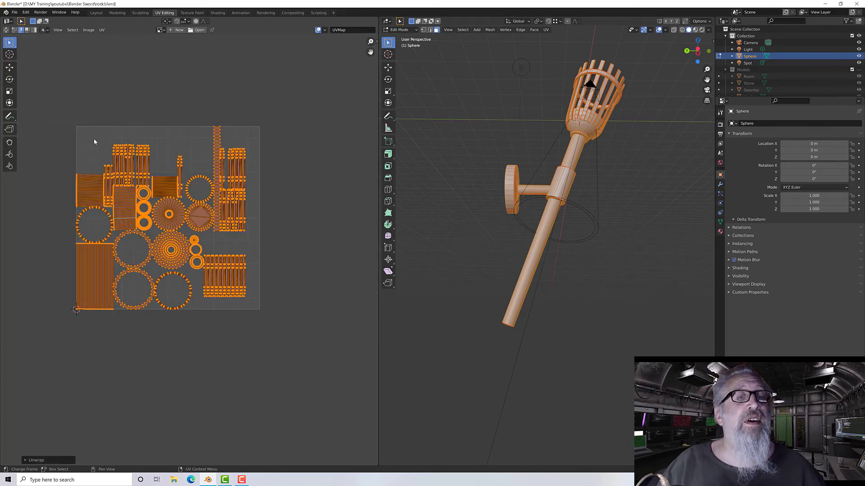
middle_click_drag(531, 216, 543, 222)
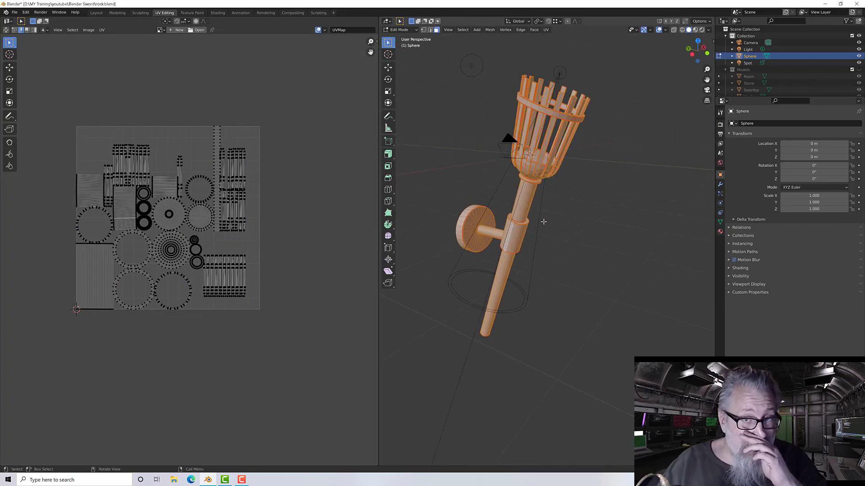